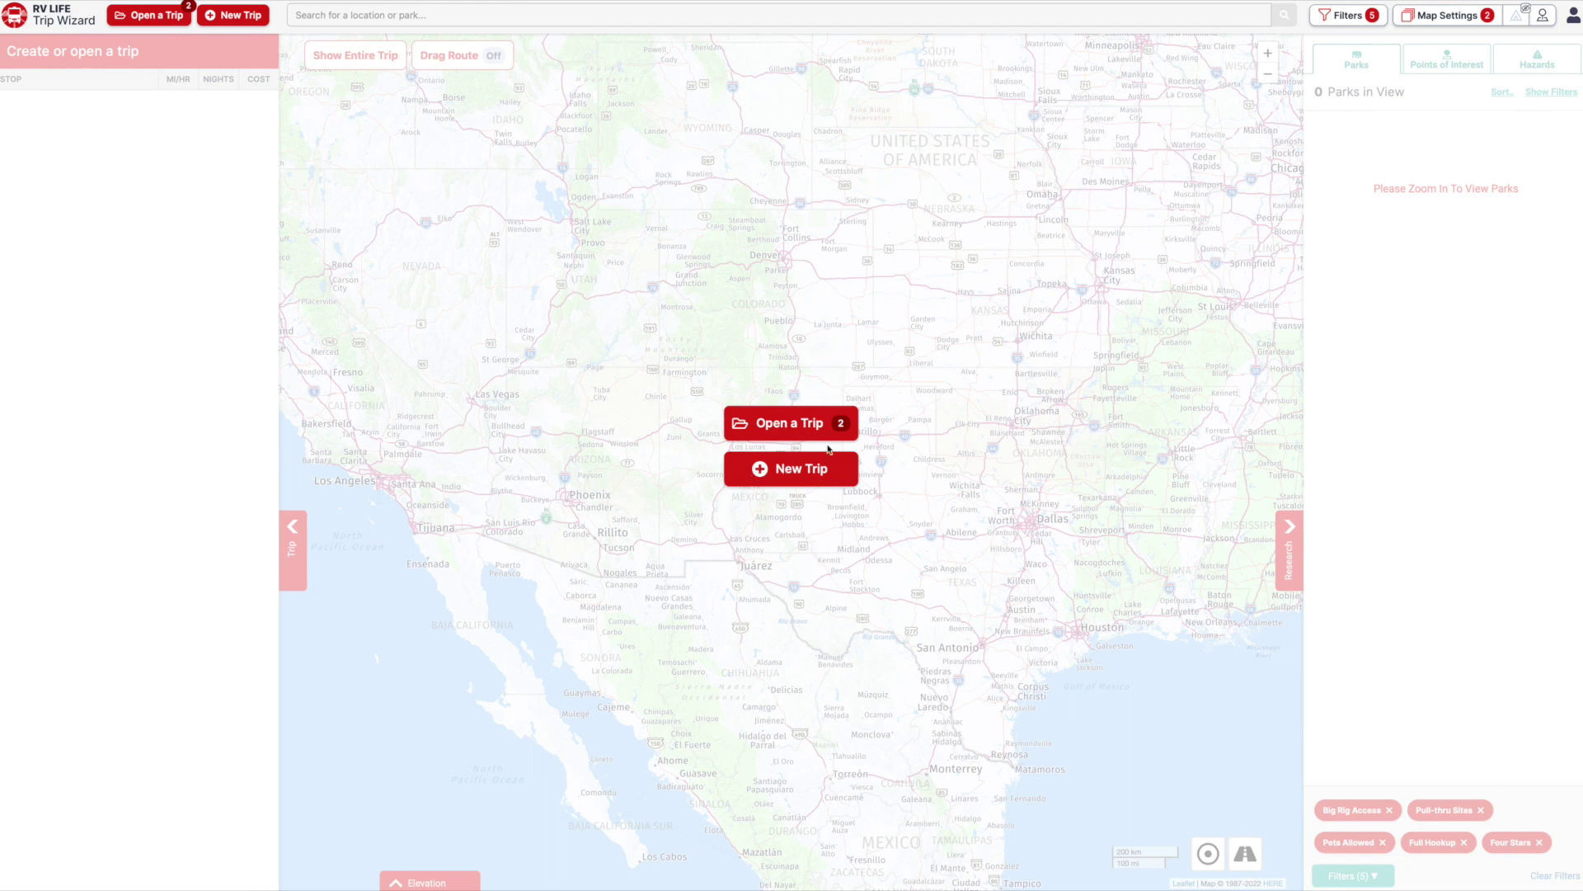
Create a new trip named Test Trip, with the departure day marked as not known.
{"action": "left_click", "coordinate": [788, 476]}
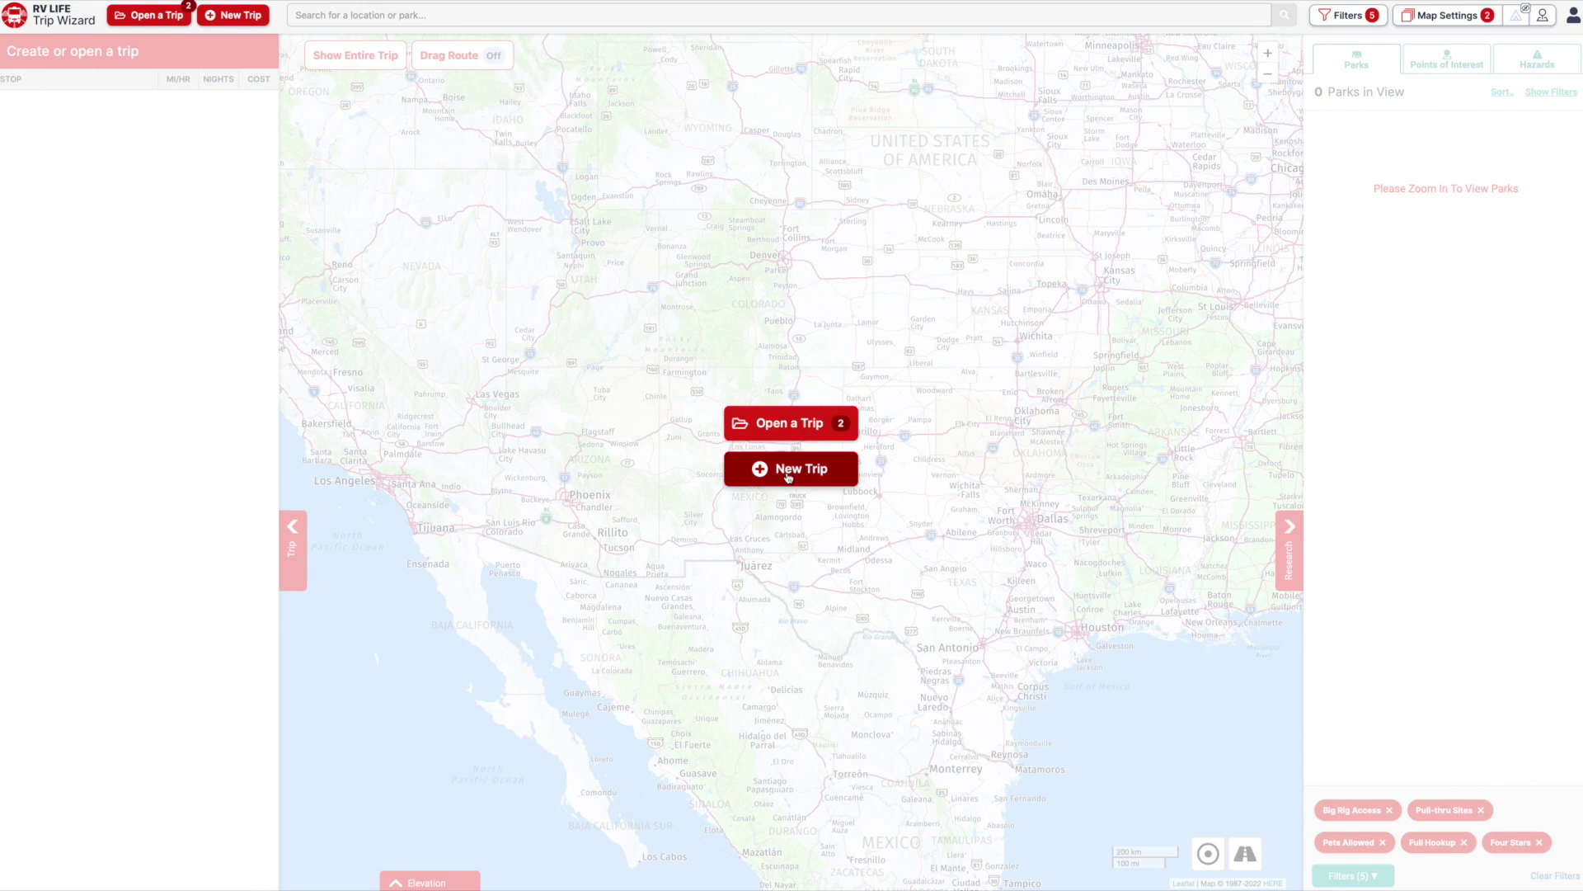
{"action": "left_click", "coordinate": [760, 471]}
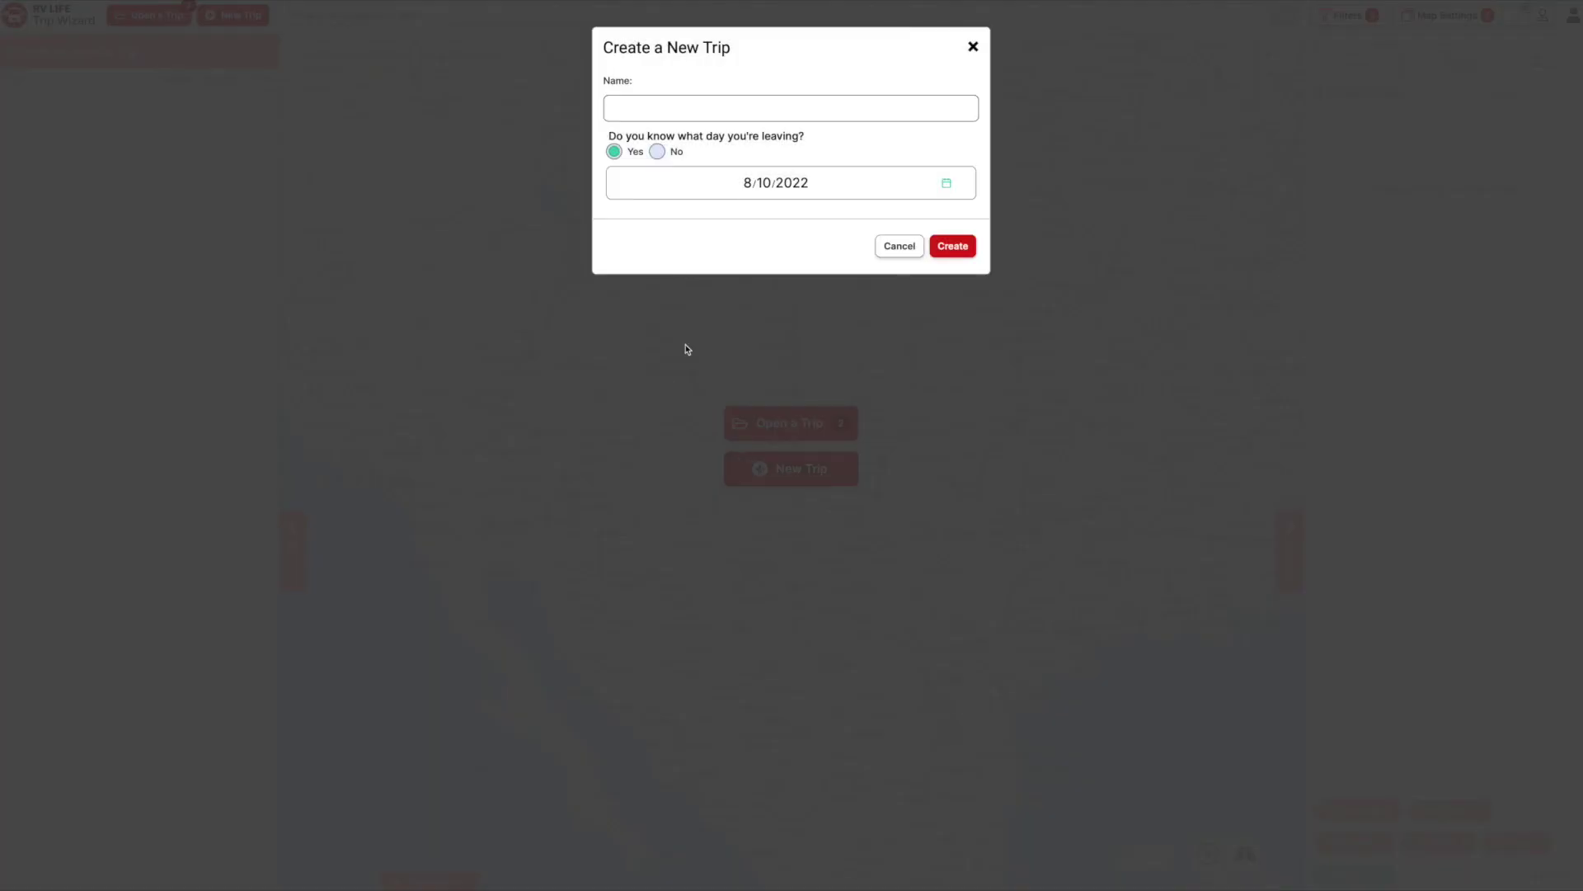
{"action": "left_click", "coordinate": [648, 106]}
{"action": "type", "text": "Test Trip"}
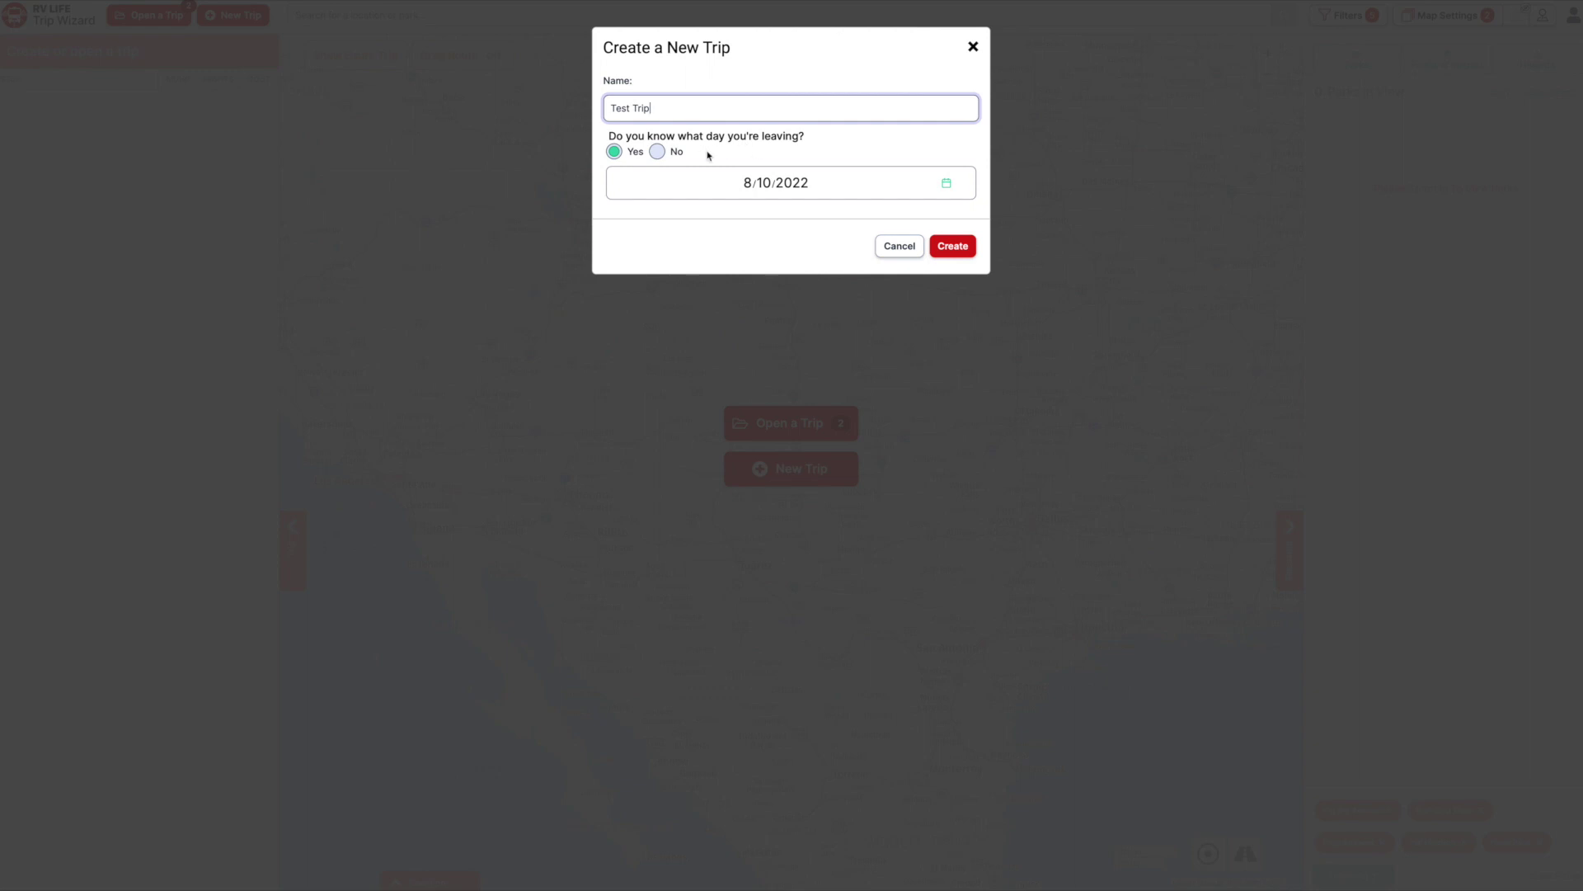
{"action": "left_click", "coordinate": [657, 151]}
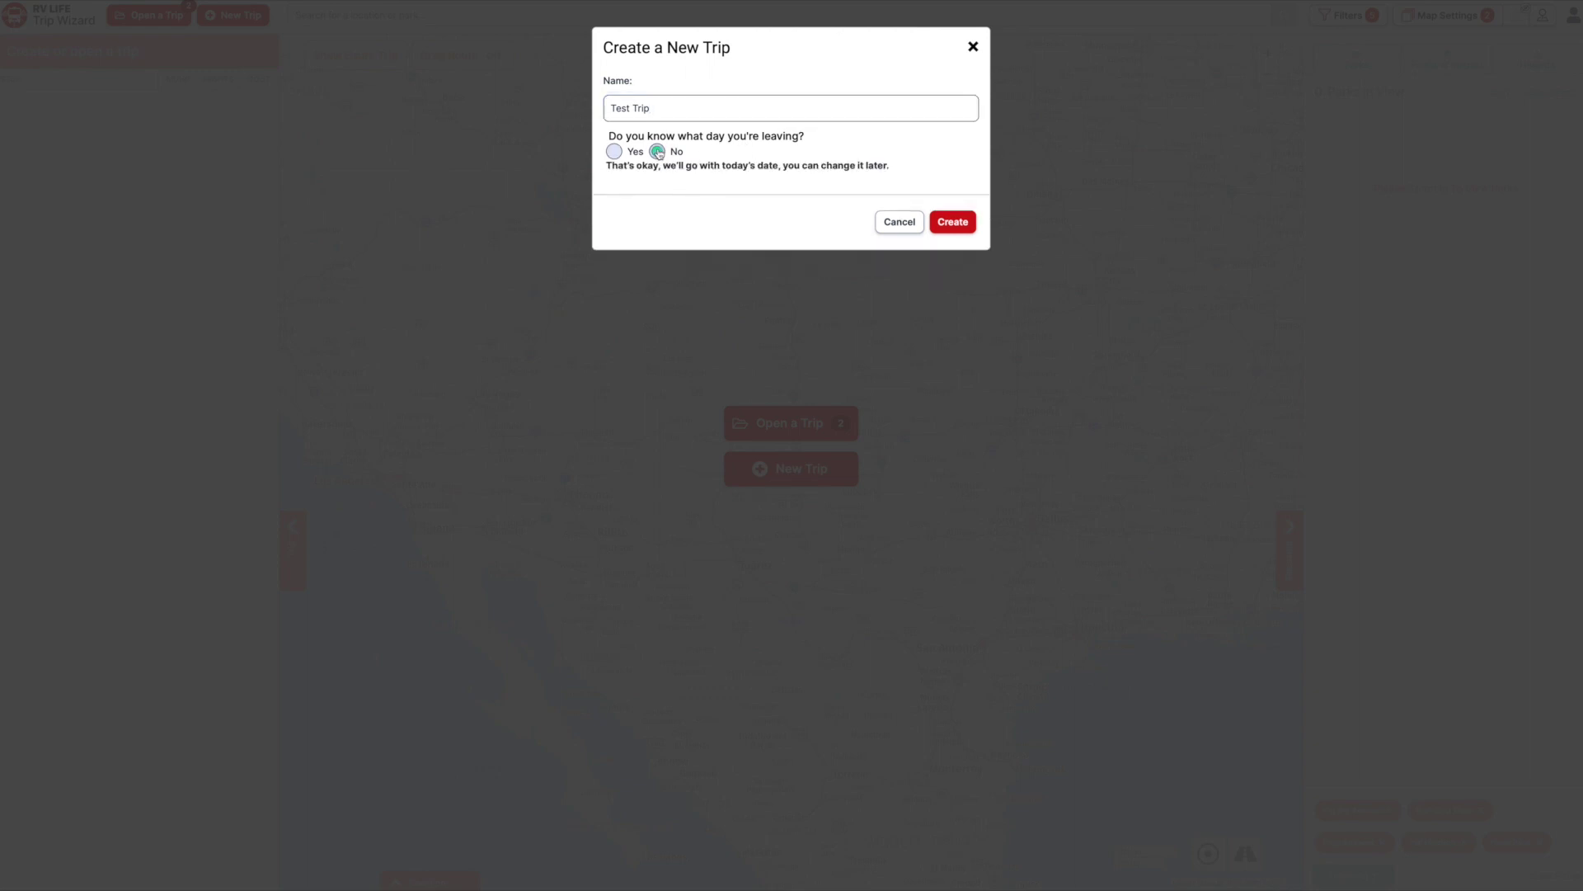
{"action": "left_click", "coordinate": [963, 226]}
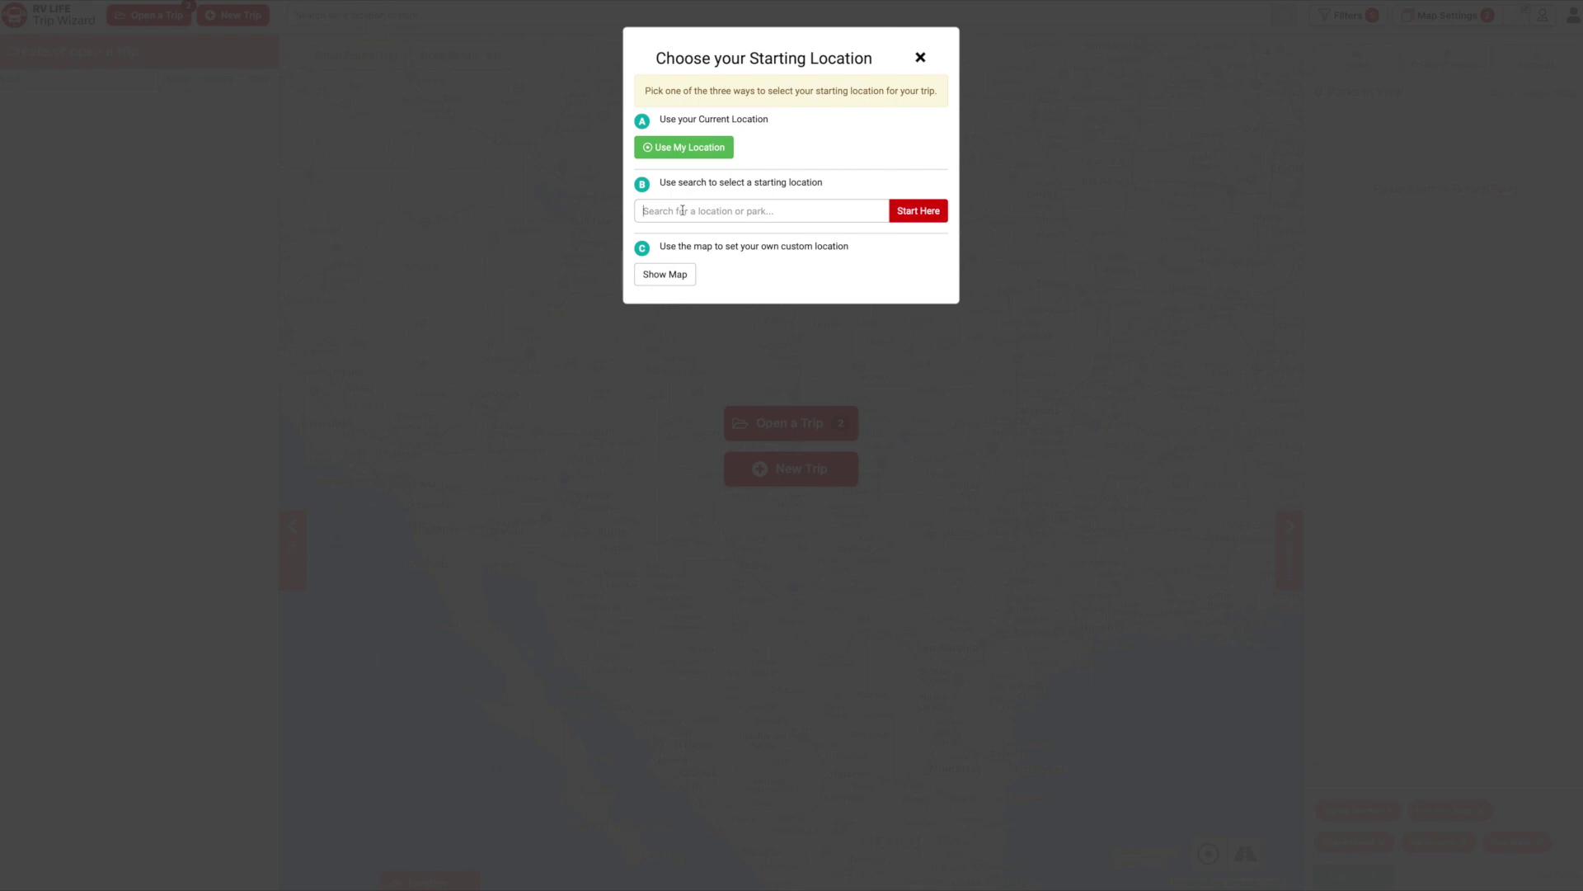
Search for San Diego and start the trip at the Sun Outdoors San Diego Bay park.
{"action": "type", "text": "San Diego"}
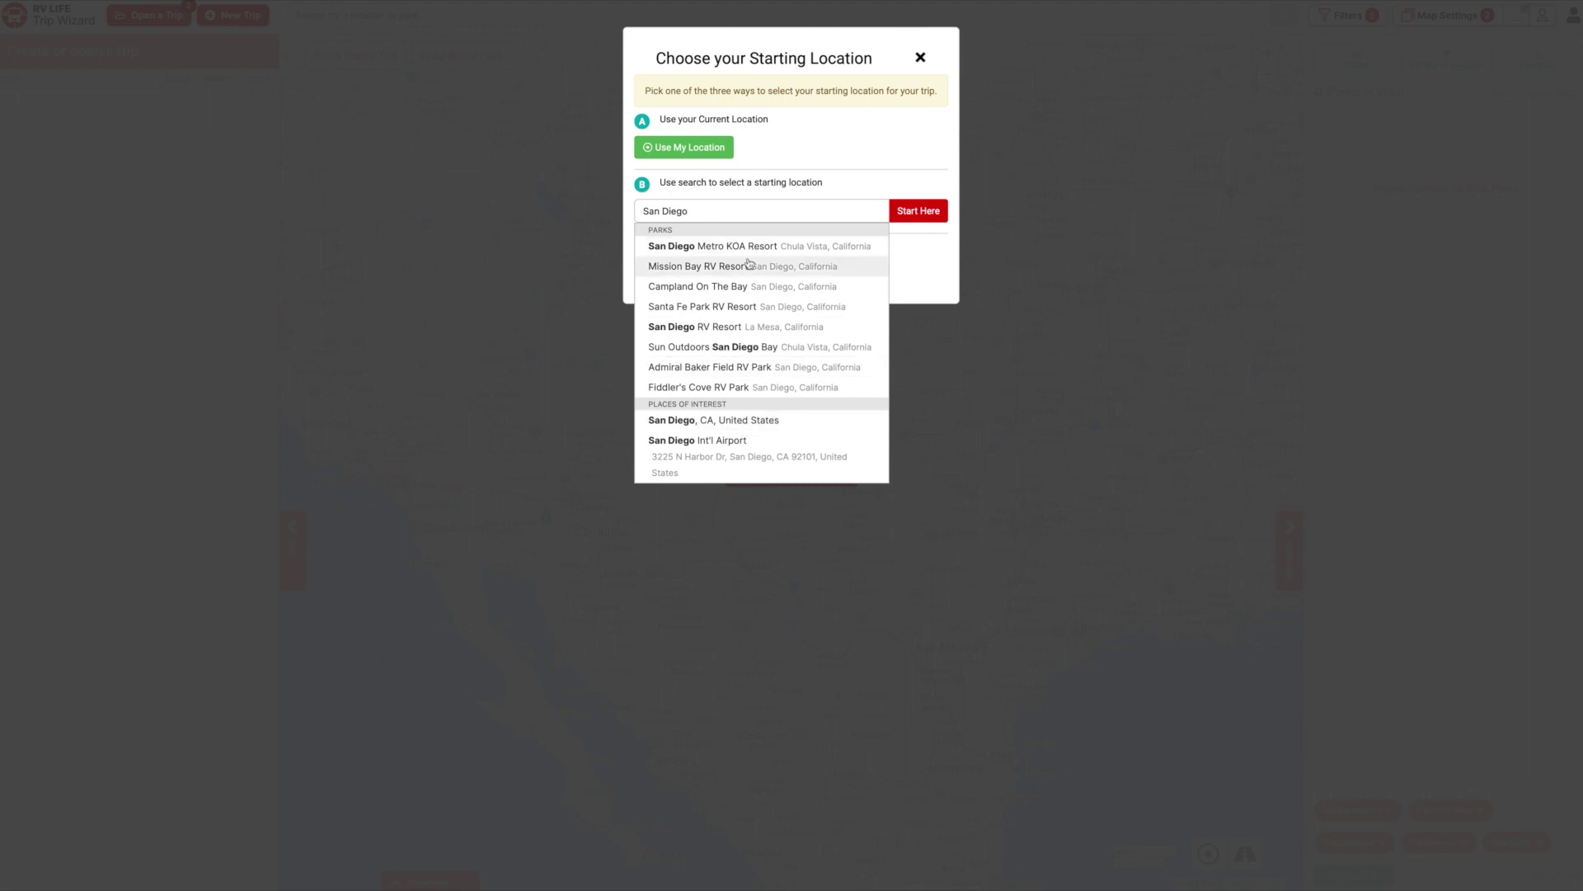
{"action": "left_click", "coordinate": [750, 347]}
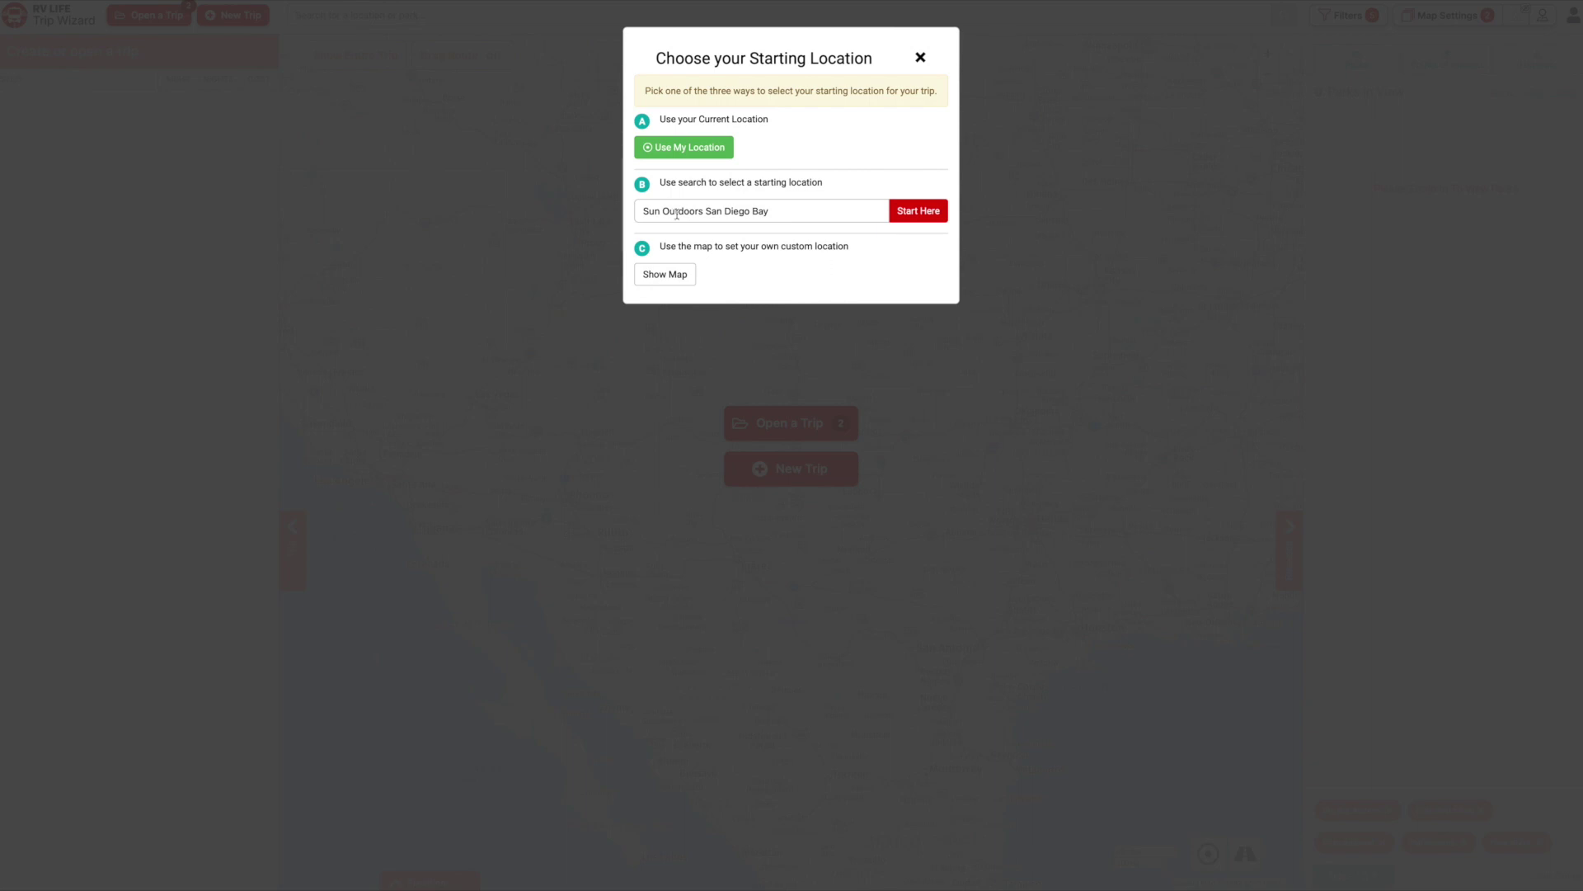
{"action": "left_click", "coordinate": [922, 213]}
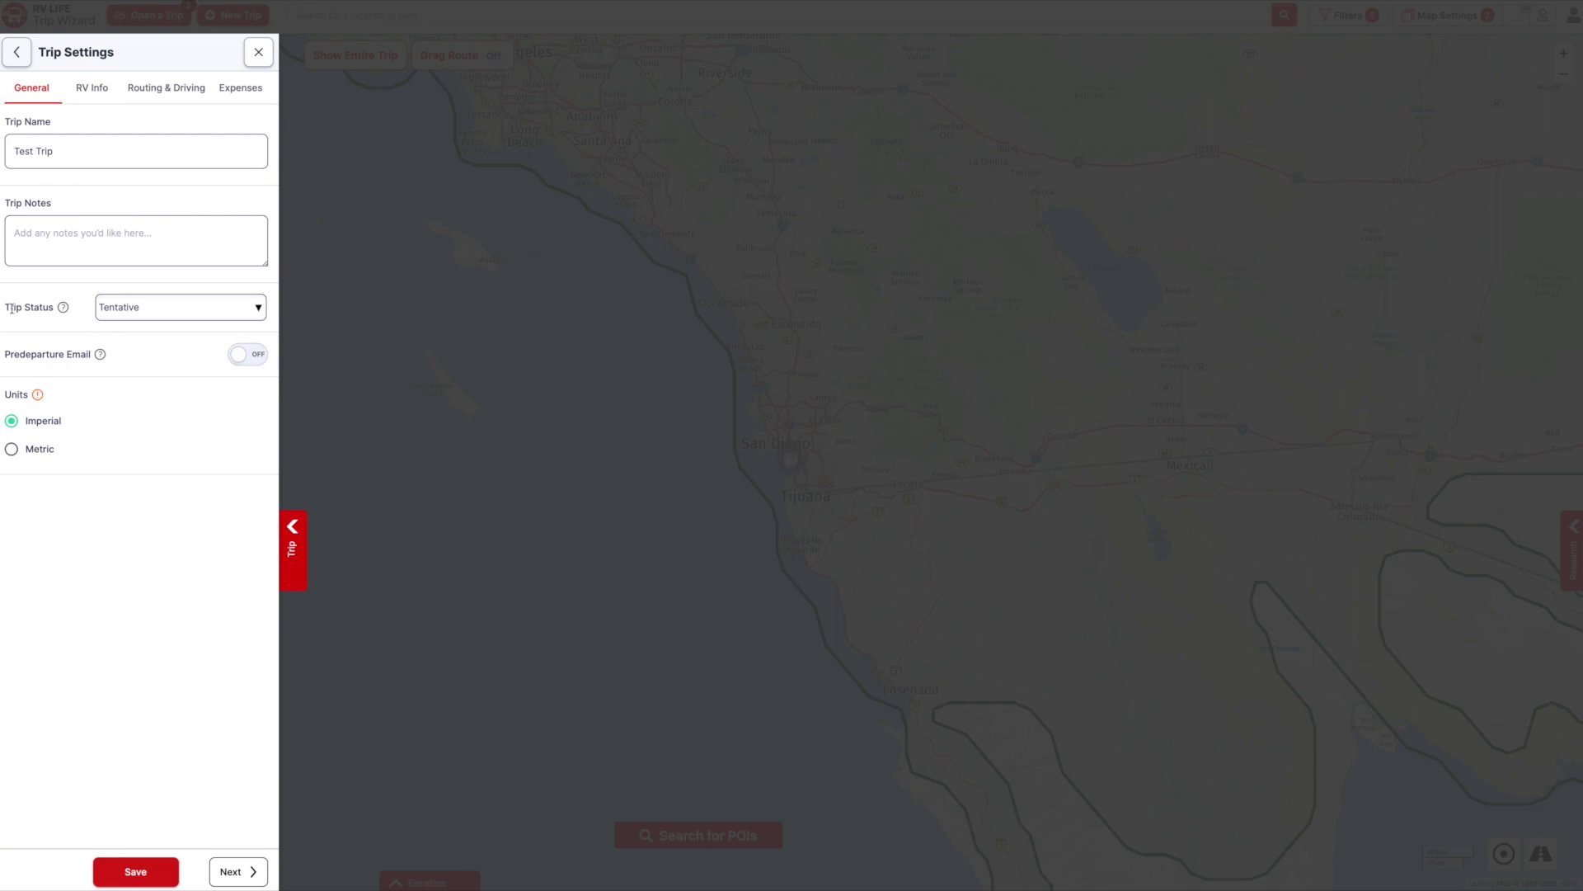
Set the trip status to Active and review the RV specifications and fuel information.
{"action": "left_click", "coordinate": [168, 318]}
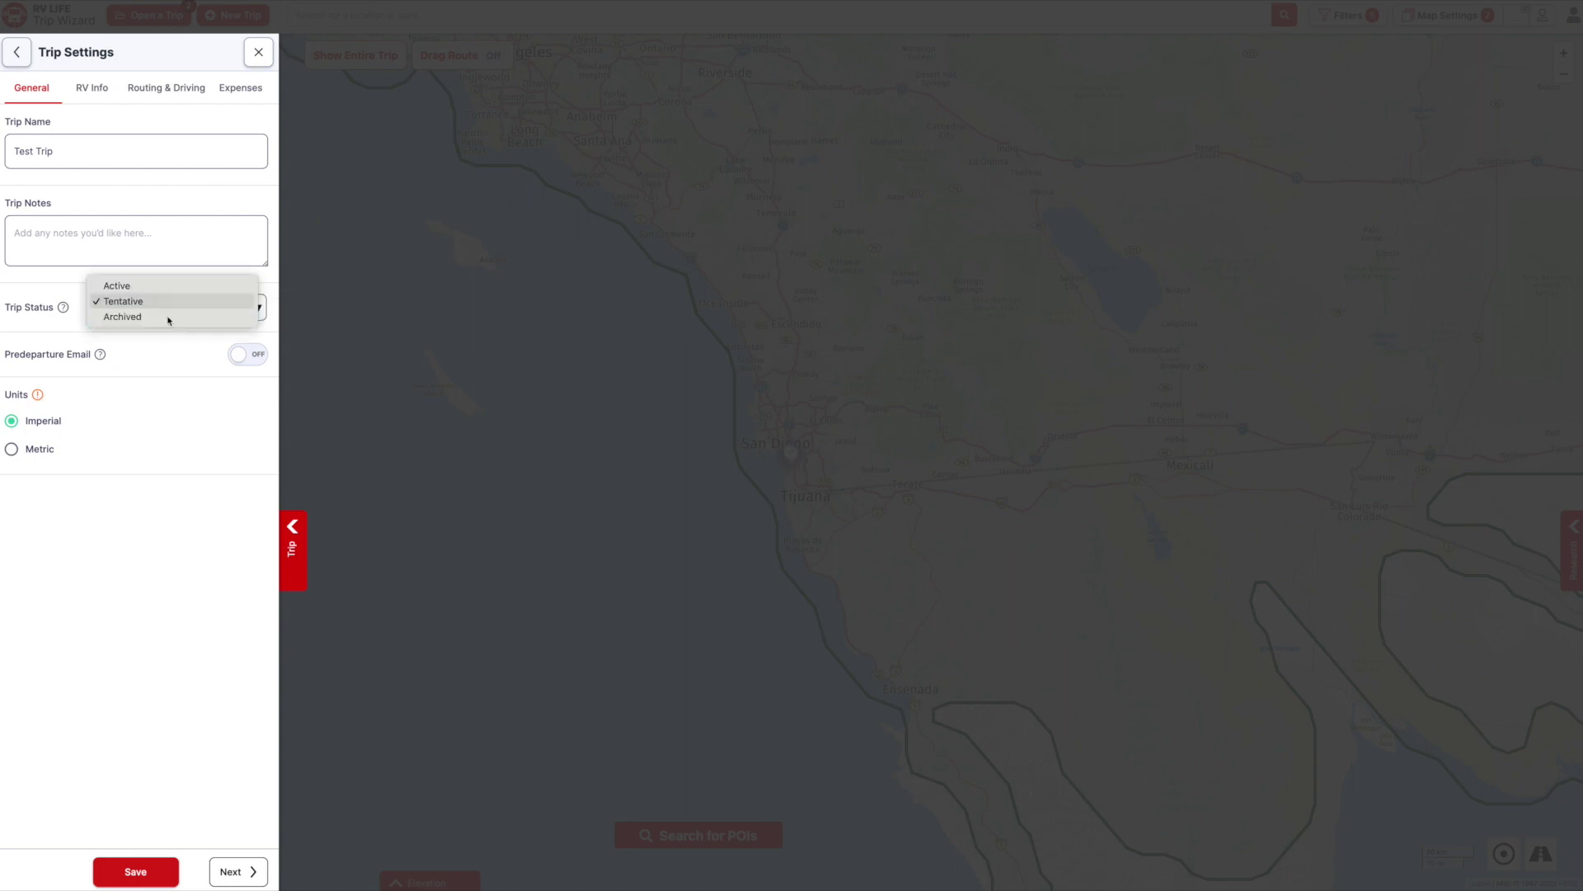
{"action": "left_click", "coordinate": [157, 285]}
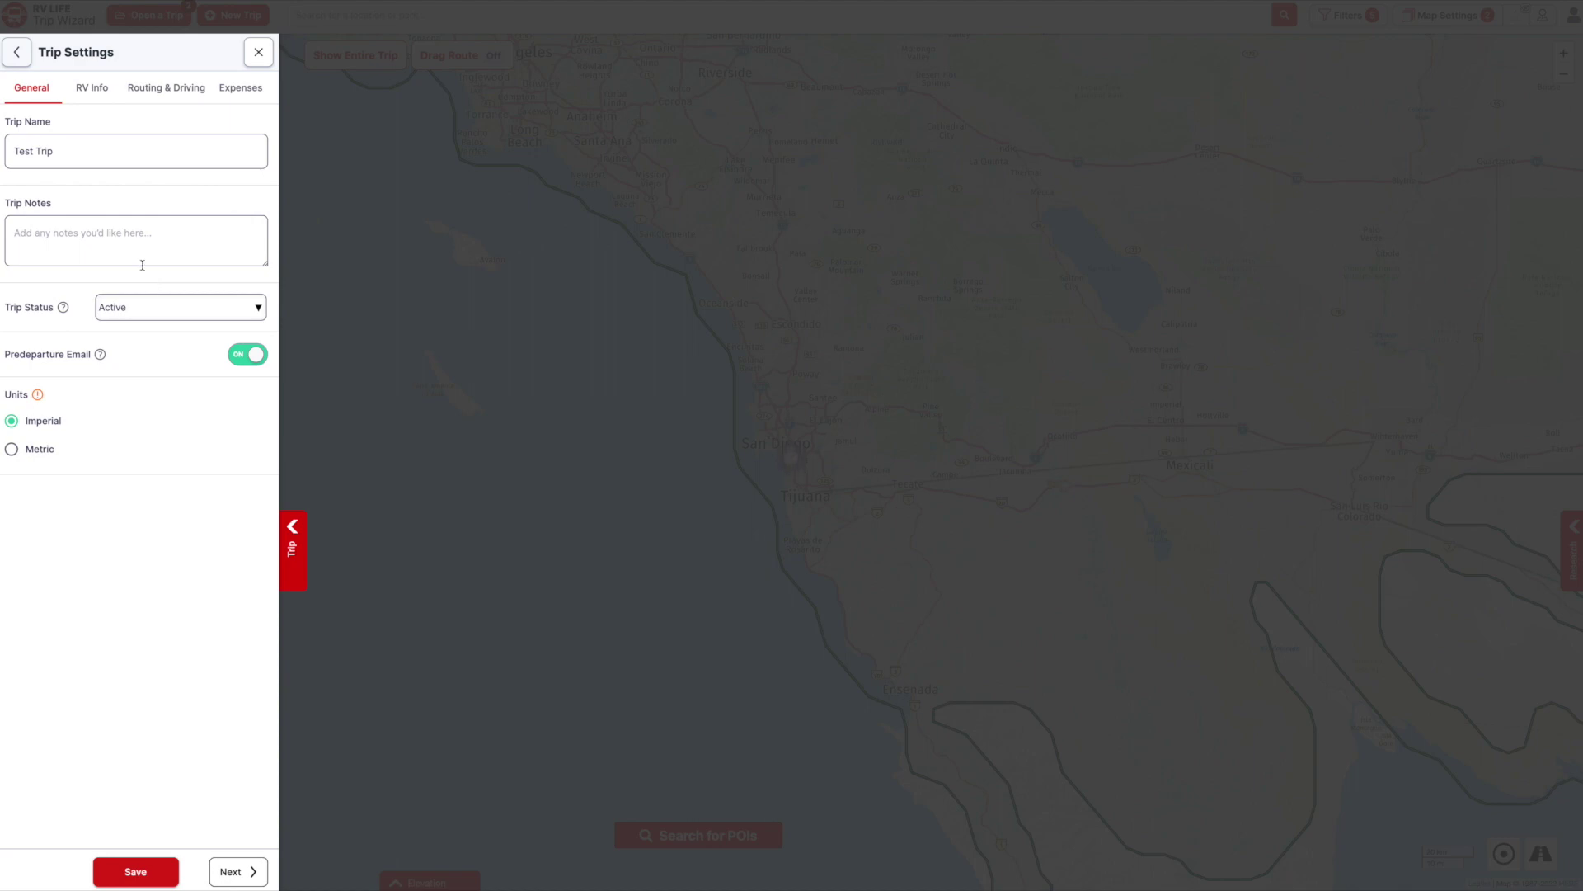
{"action": "left_click", "coordinate": [84, 92]}
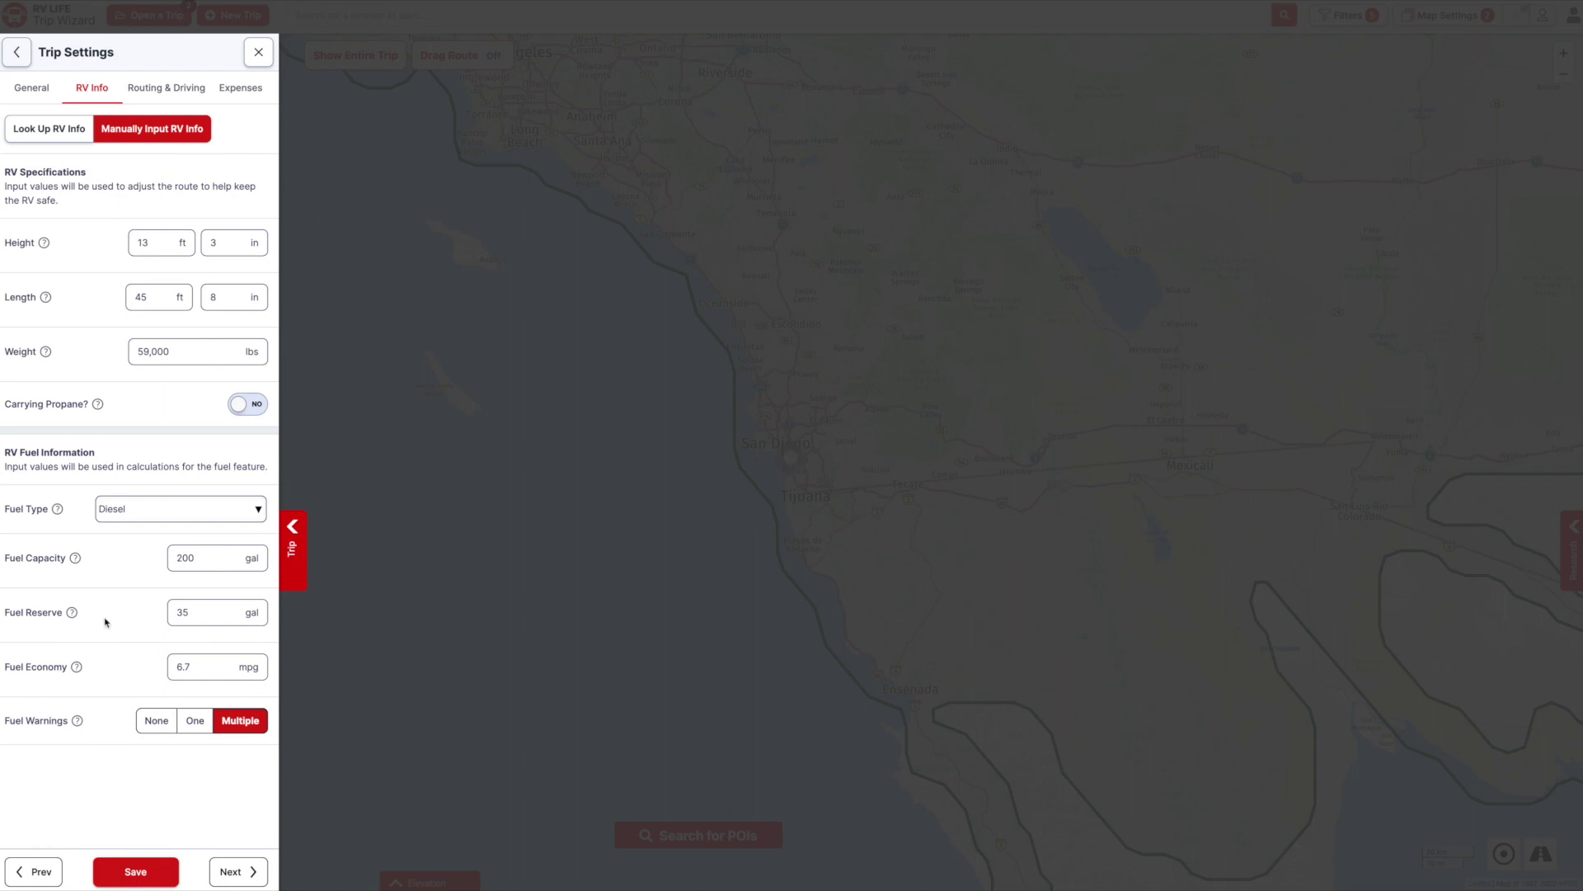
Set the average driving hours per day to 7 in the routing and driving settings and save the trip settings.
{"action": "left_click", "coordinate": [231, 873]}
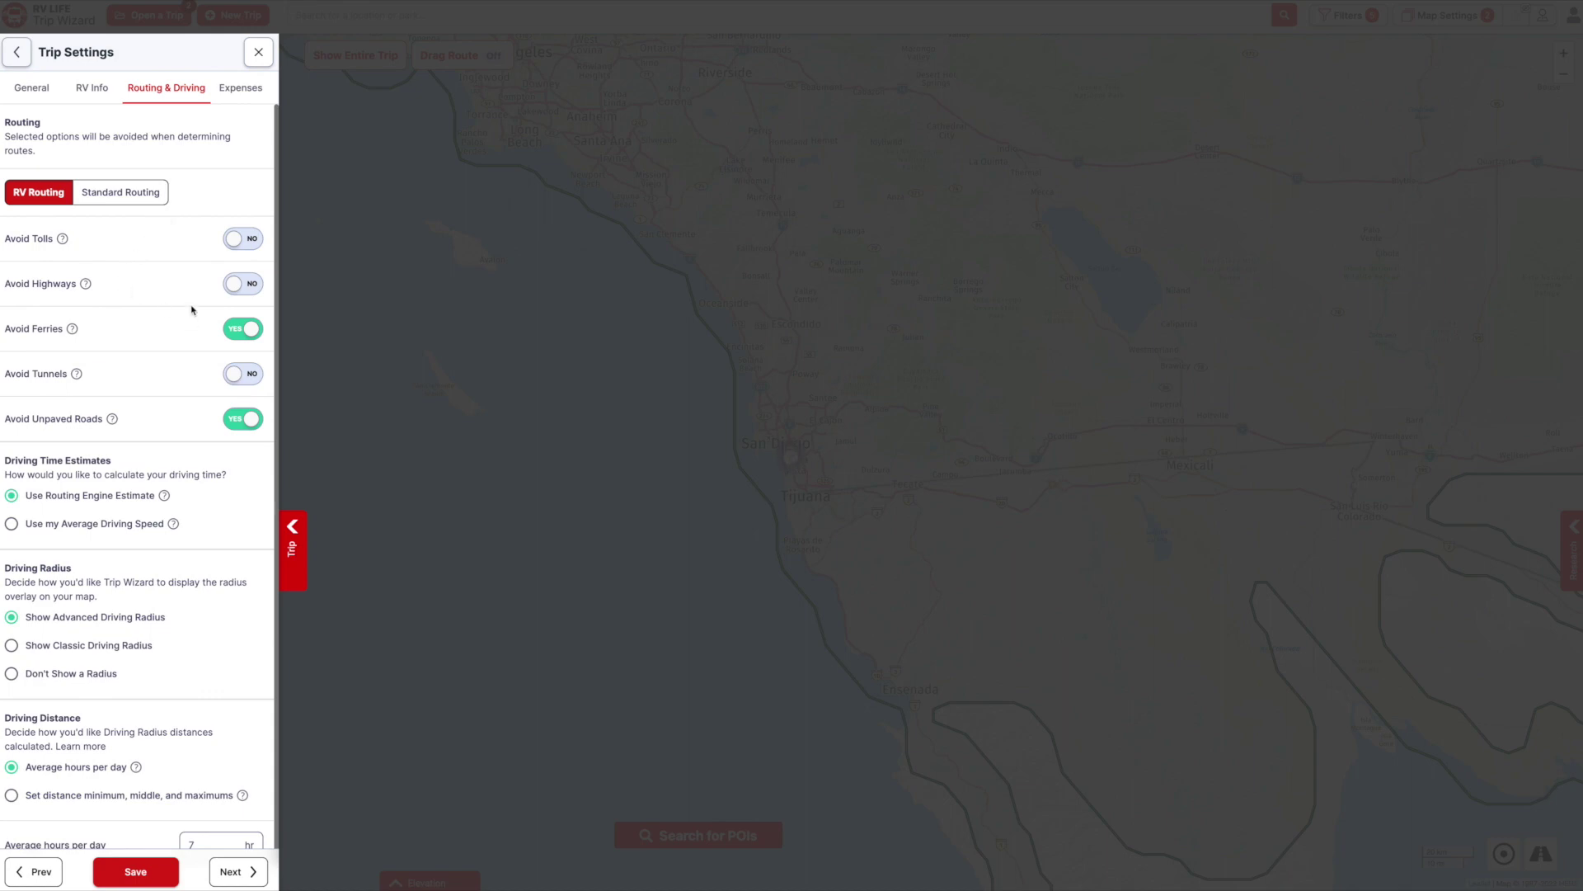
{"action": "scroll", "coordinate": [155, 449], "scroll_direction": "down", "scroll_amount": 1}
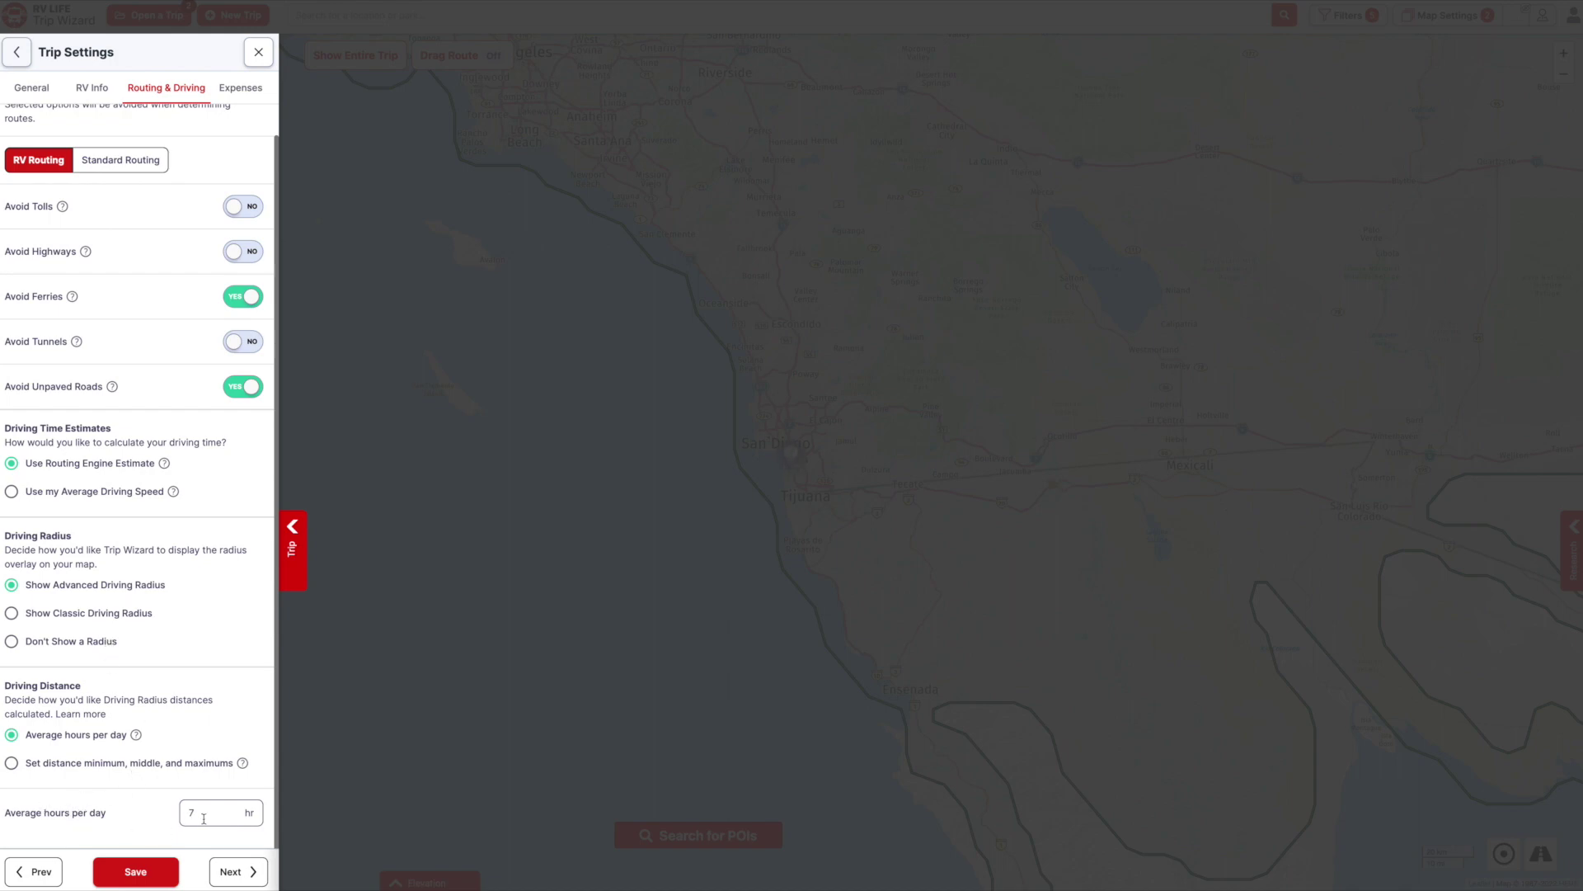
{"action": "left_click_drag", "start_coordinate": [205, 815], "coordinate": [165, 809]}
{"action": "type", "text": "6"}
{"action": "key", "text": "BackSpace"}
{"action": "type", "text": "8"}
{"action": "key", "text": "BackSpace"}
{"action": "type", "text": "7"}
{"action": "left_click", "coordinate": [224, 873]}
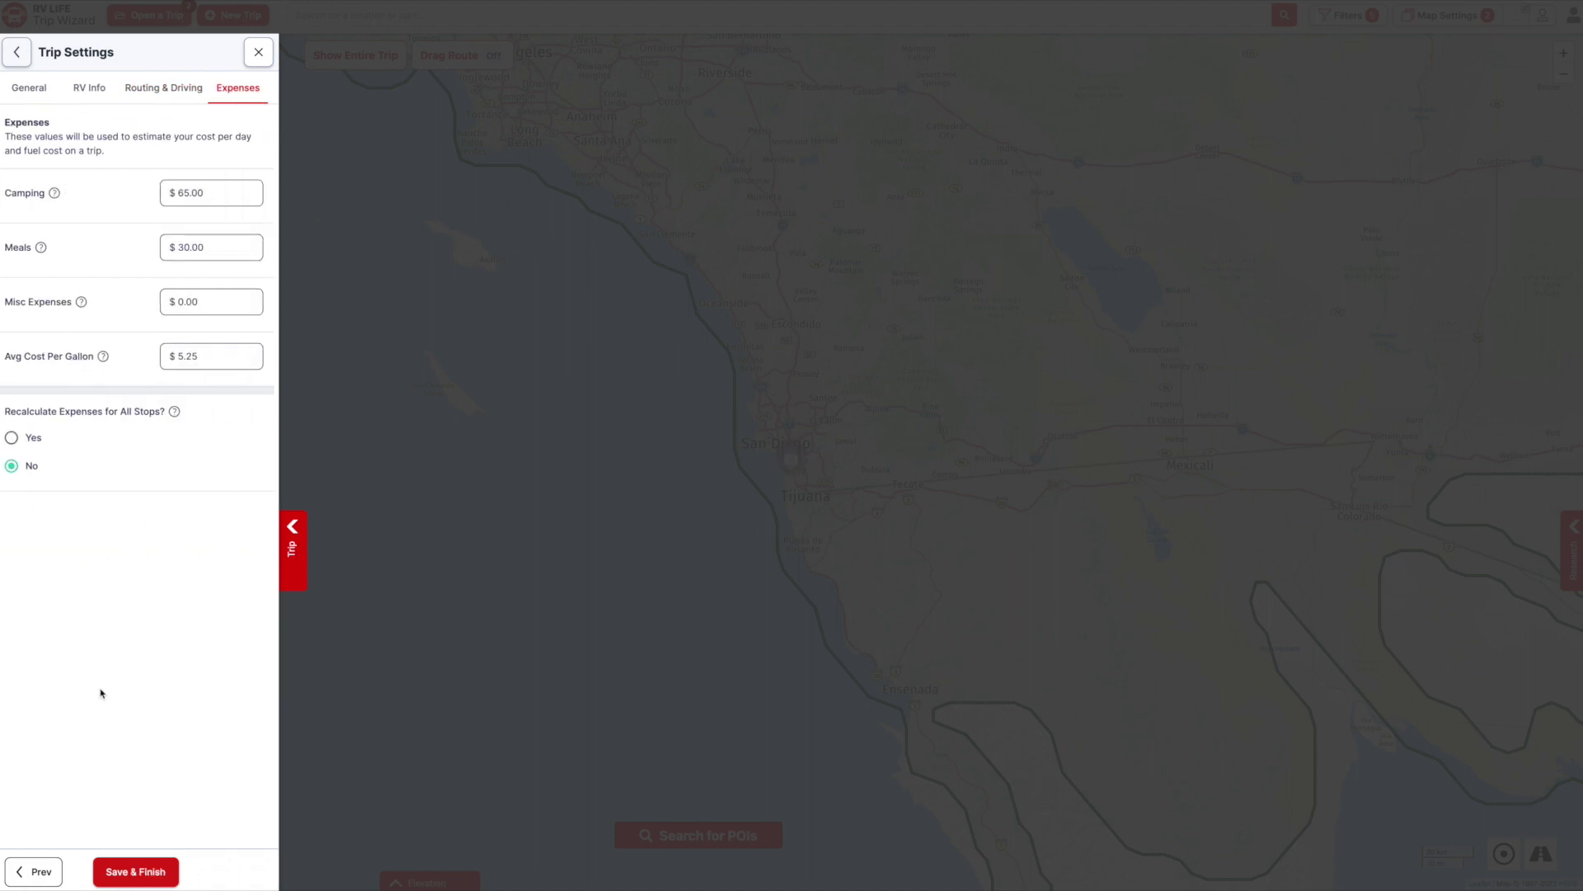
{"action": "left_click", "coordinate": [117, 872]}
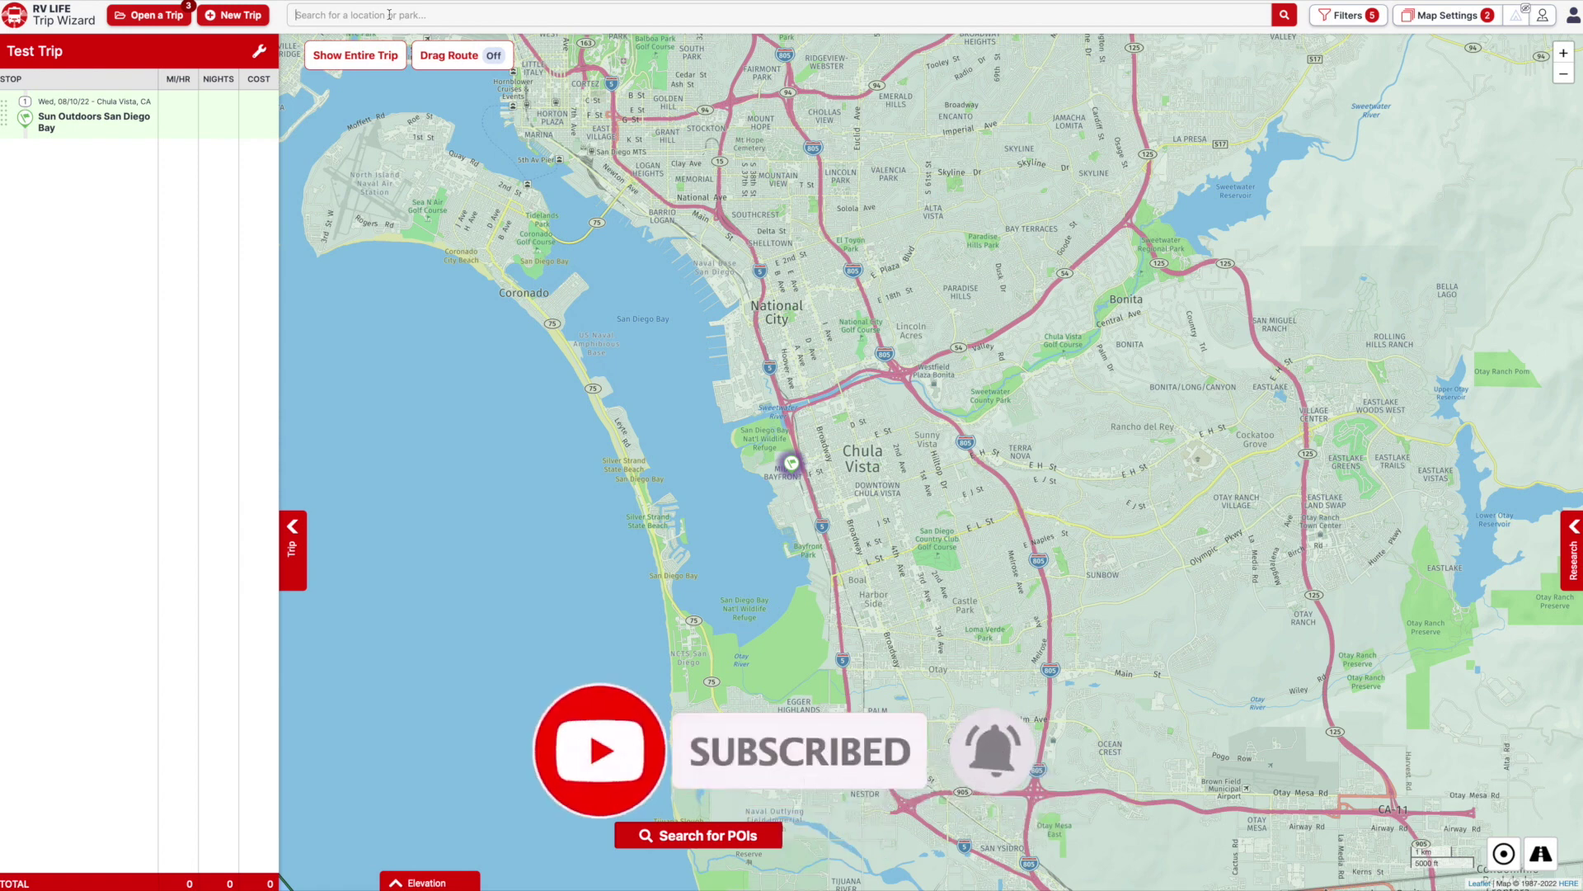
Search for "smokey mountains" and show Great Smoky Mountains National Park on the map.
{"action": "left_click", "coordinate": [390, 15]}
{"action": "type", "text": "smokey"}
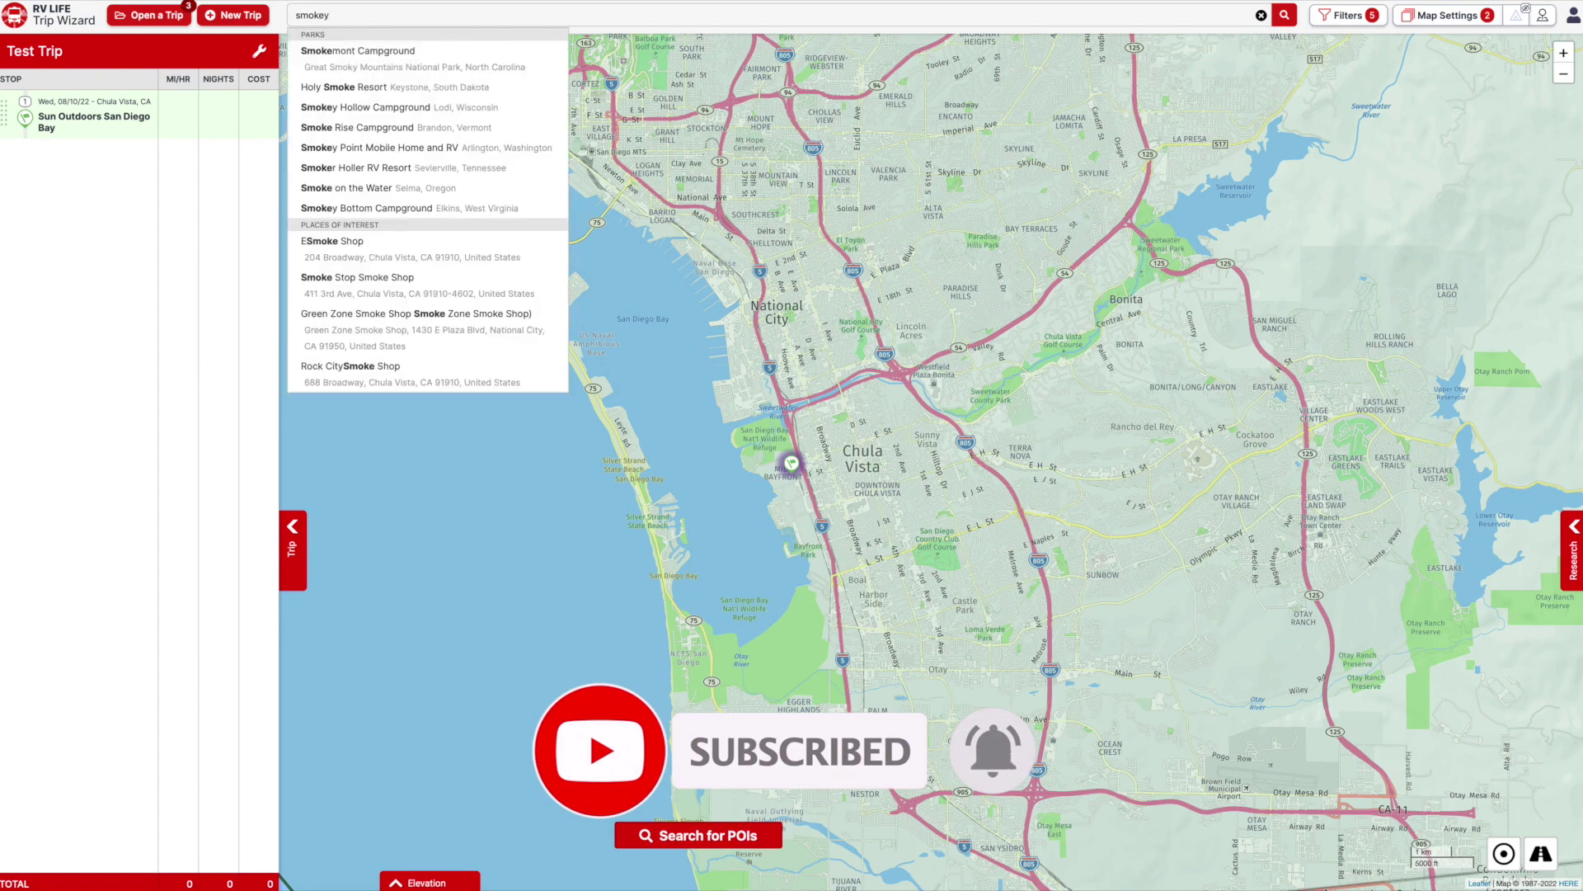
{"action": "type", "text": " mount"}
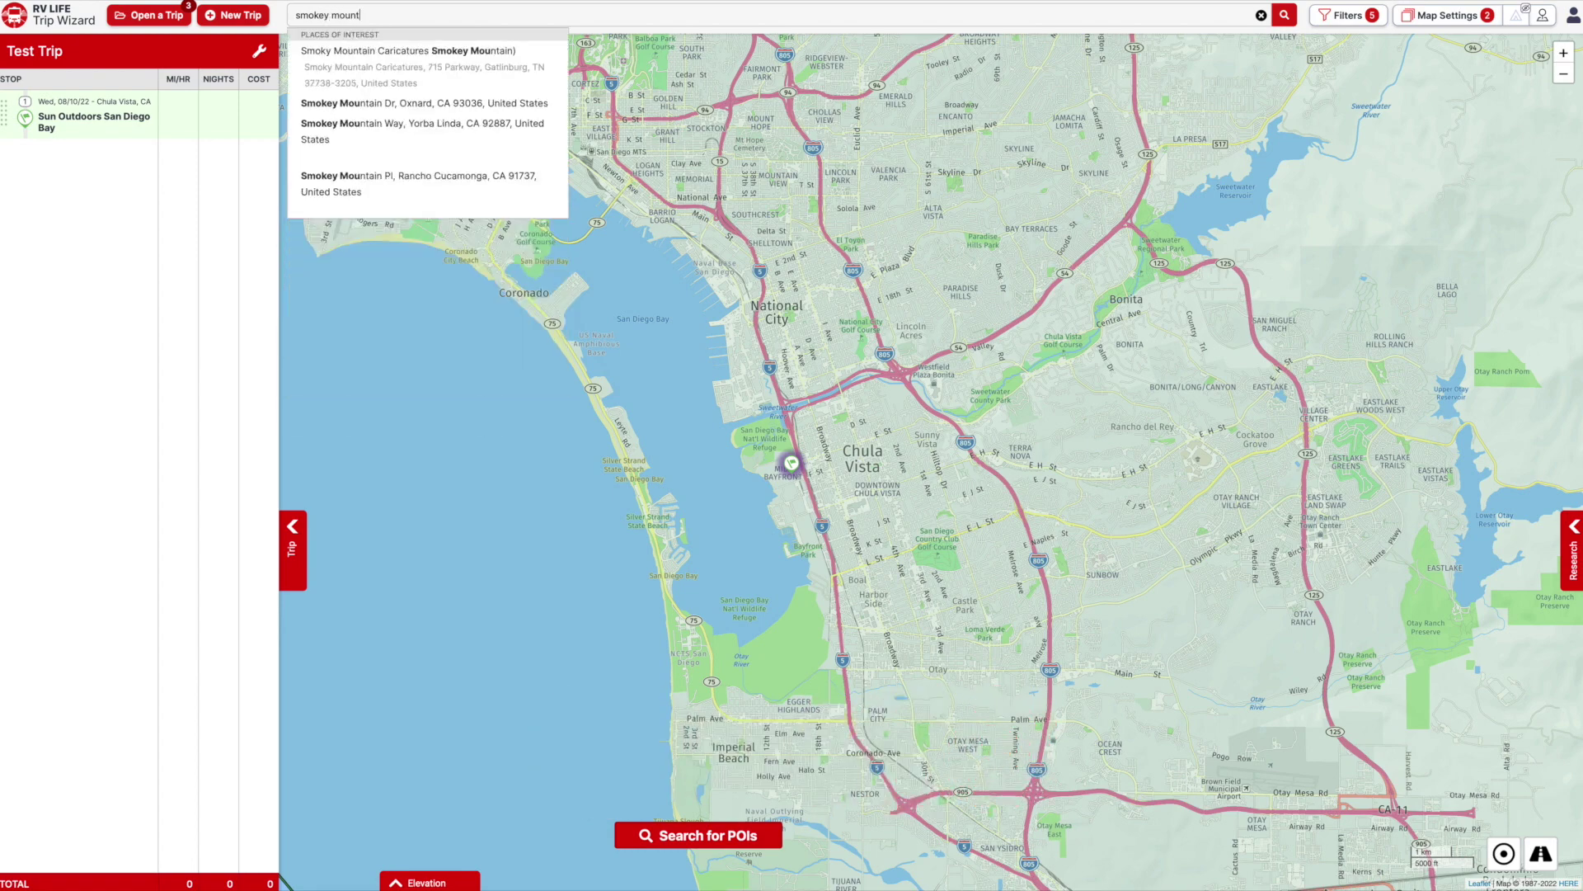
{"action": "type", "text": "ains"}
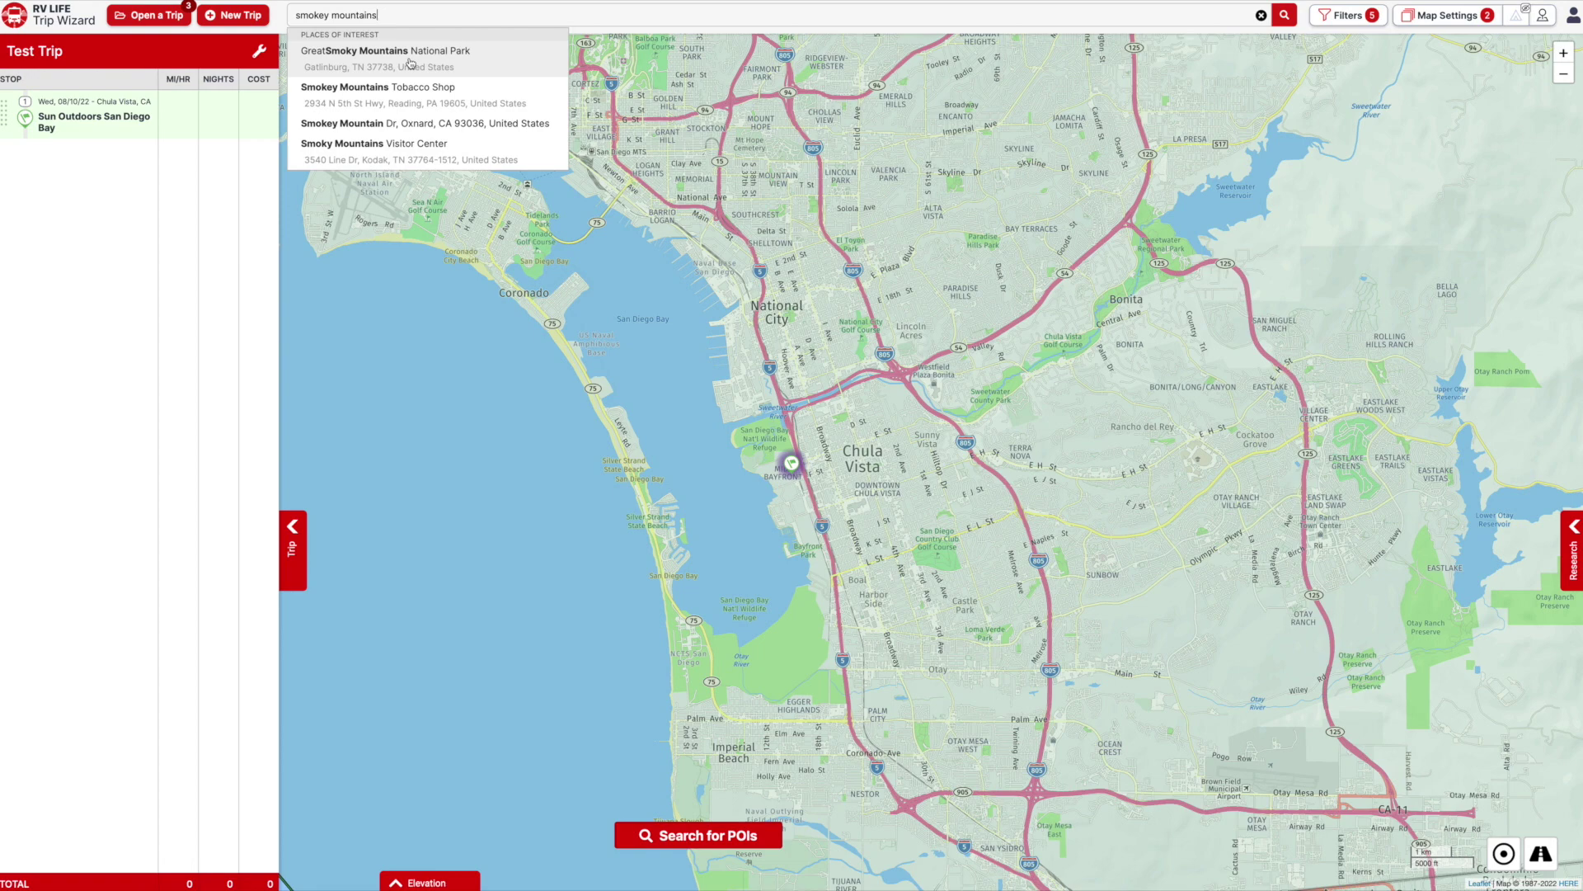
{"action": "left_click", "coordinate": [411, 63]}
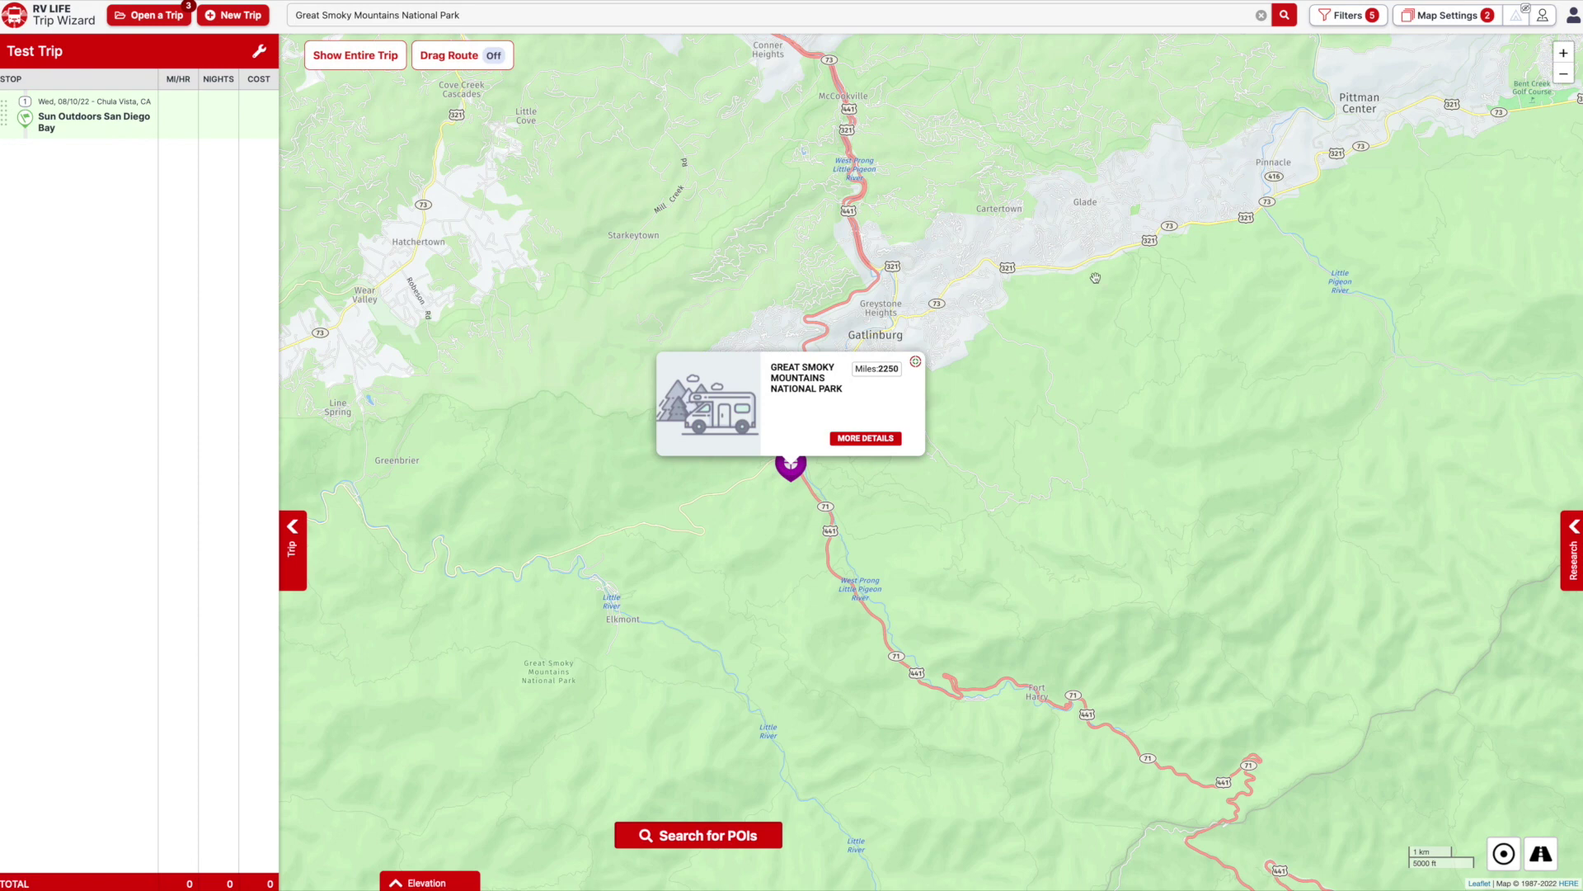
Open the park research filters and examine the Park Types and Park Rating options.
{"action": "left_click", "coordinate": [1572, 530]}
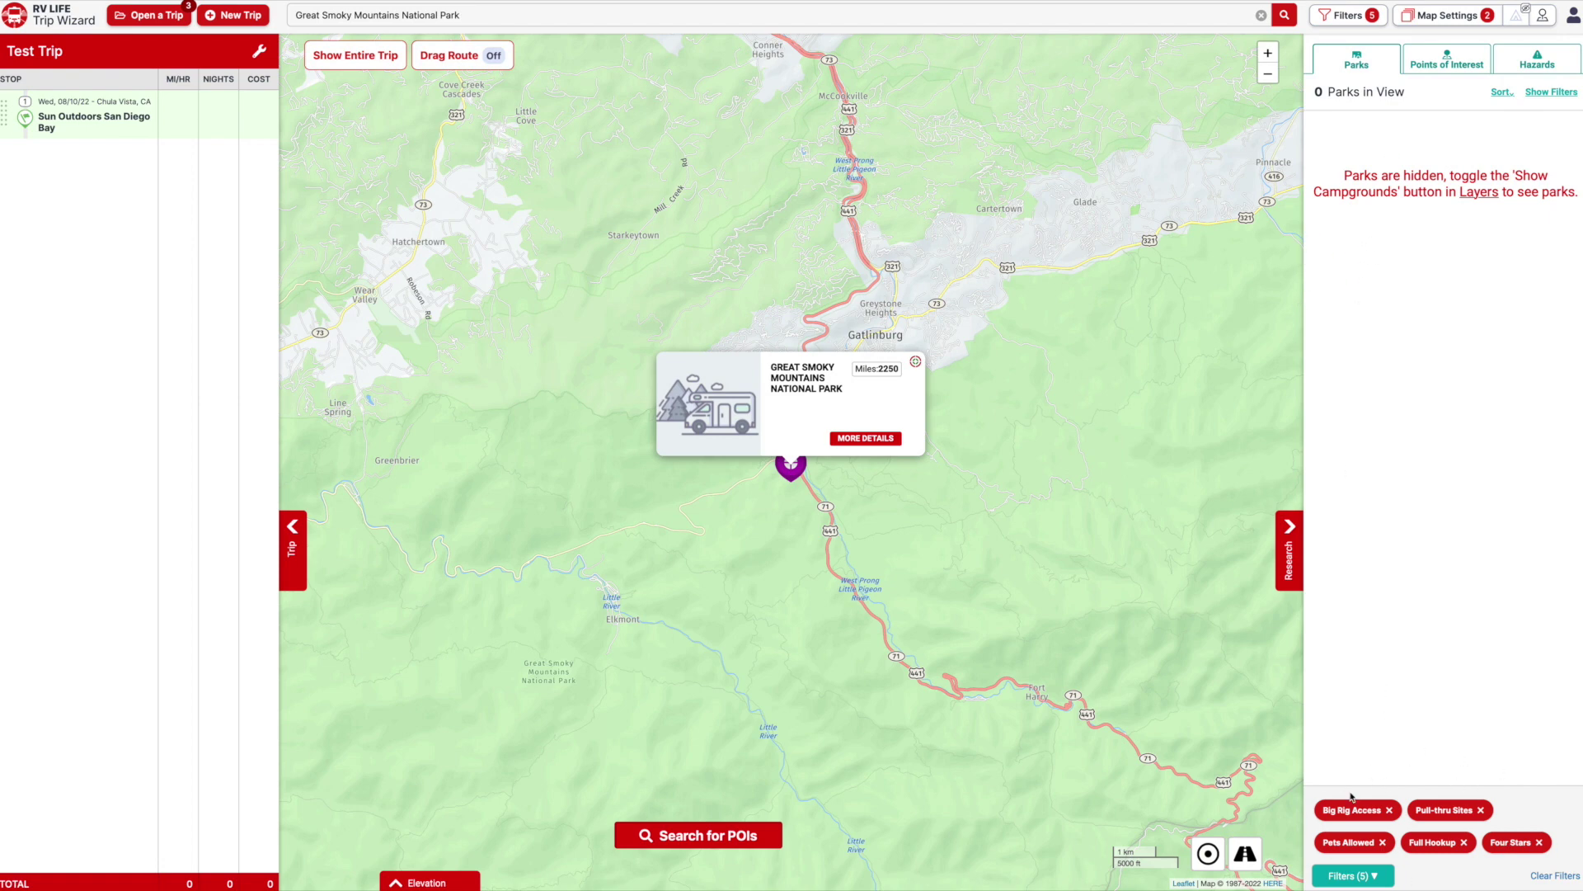
{"action": "left_click", "coordinate": [1350, 17]}
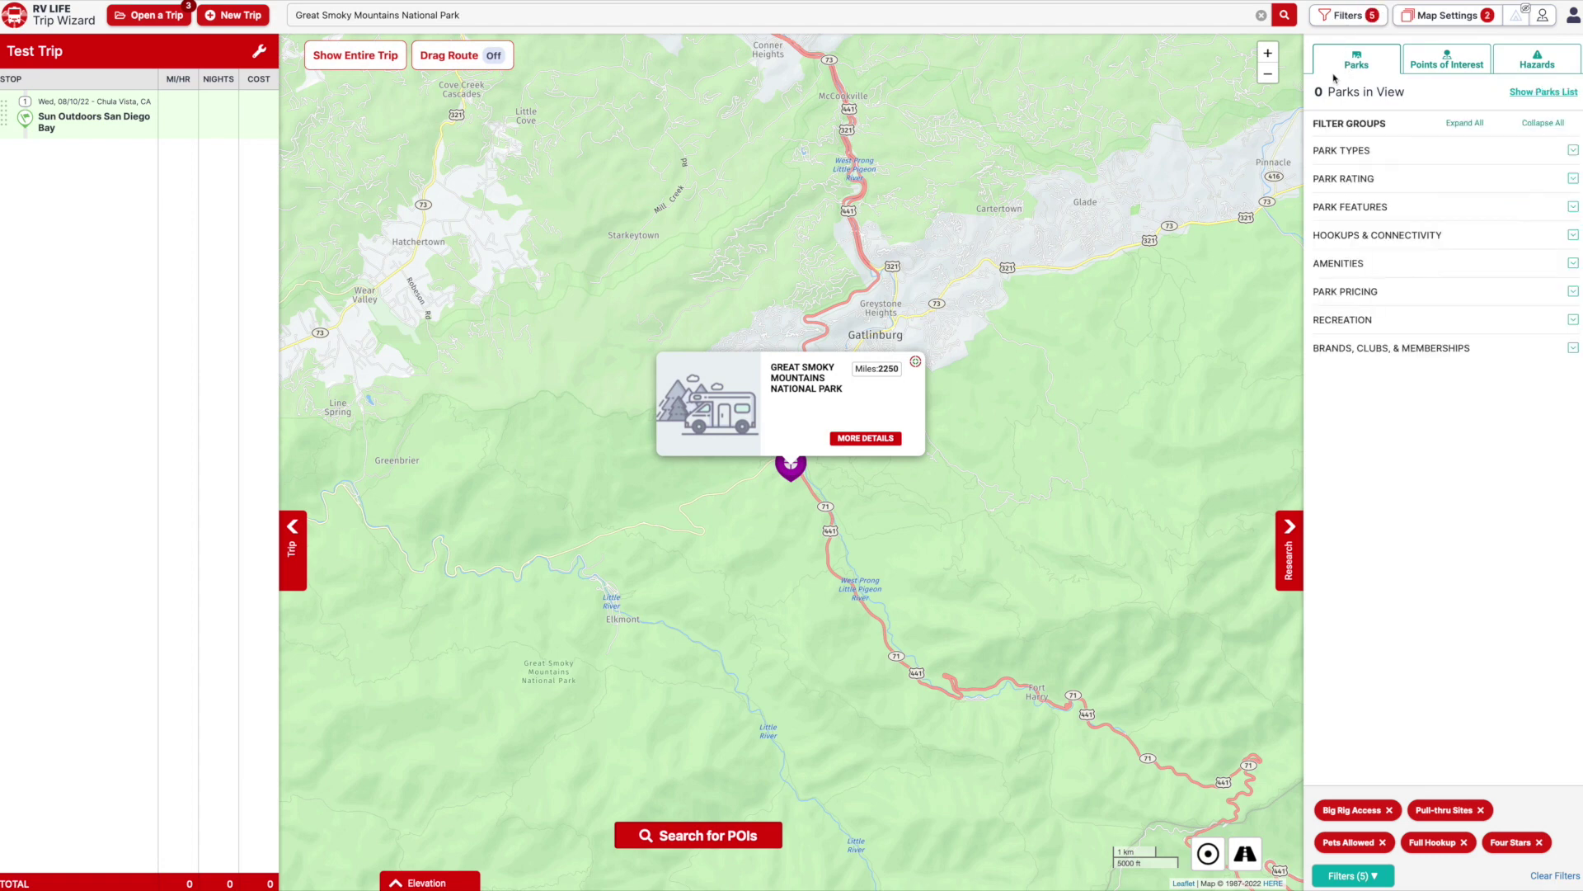
{"action": "left_click", "coordinate": [1573, 152]}
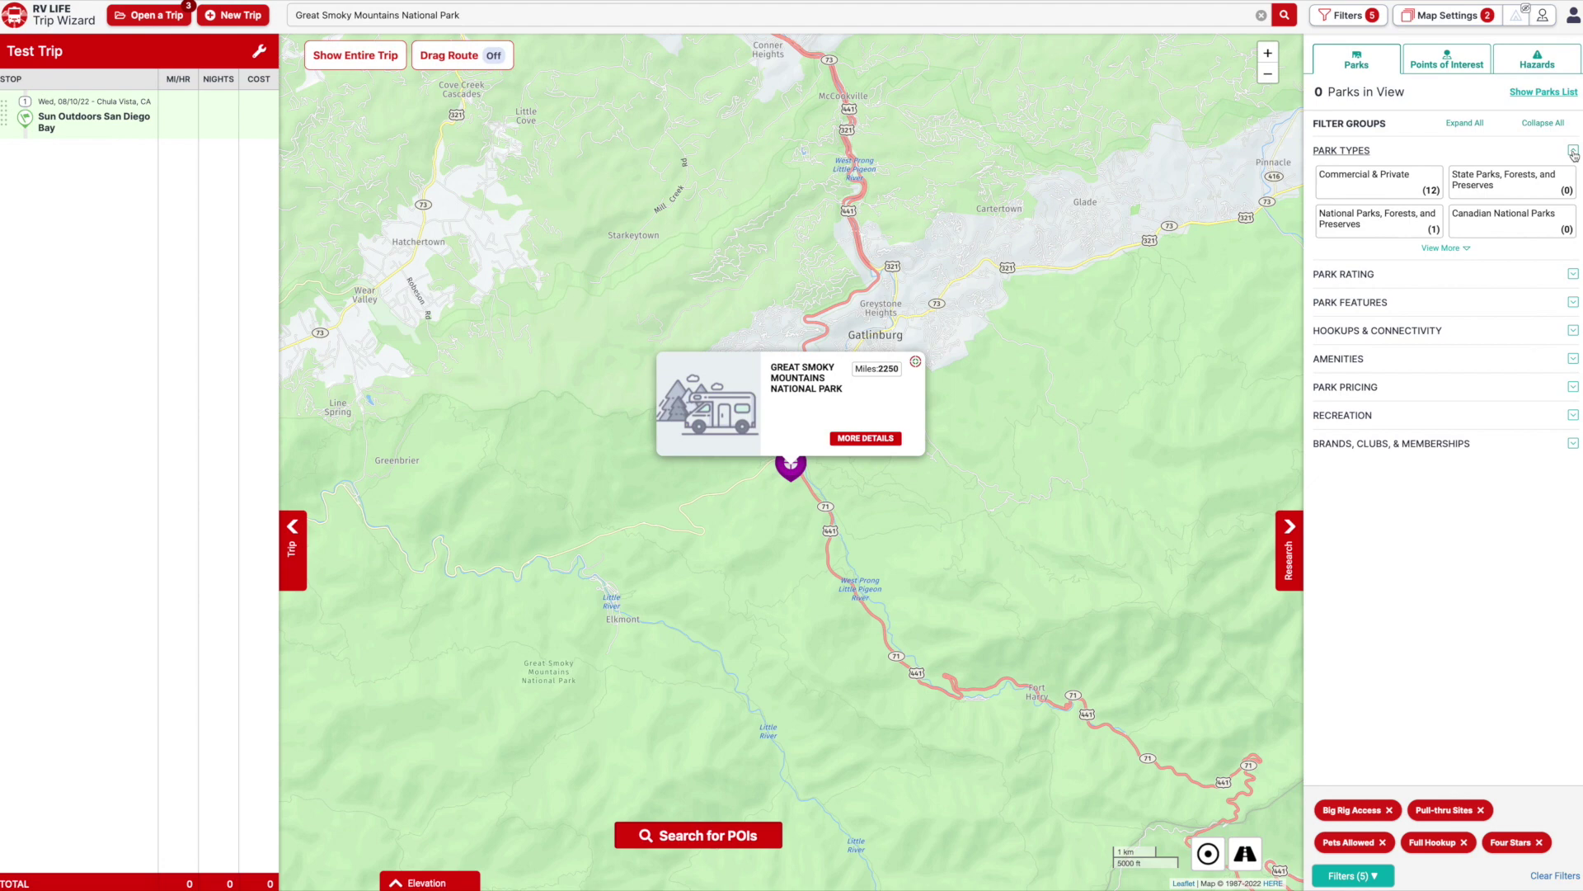
{"action": "left_click", "coordinate": [1574, 152]}
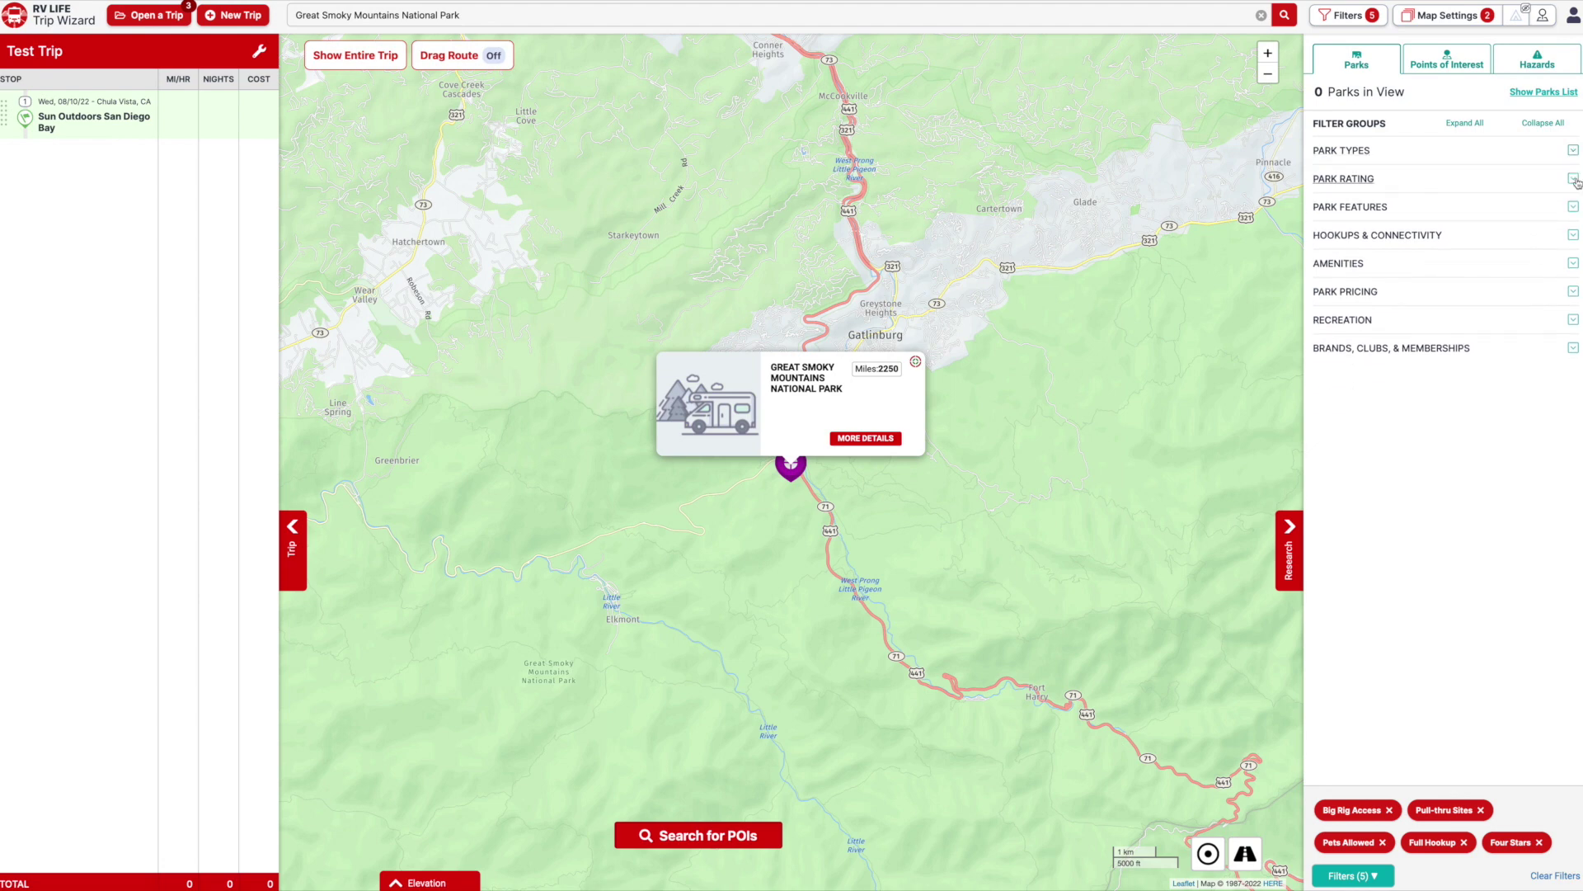
{"action": "left_click", "coordinate": [1574, 179]}
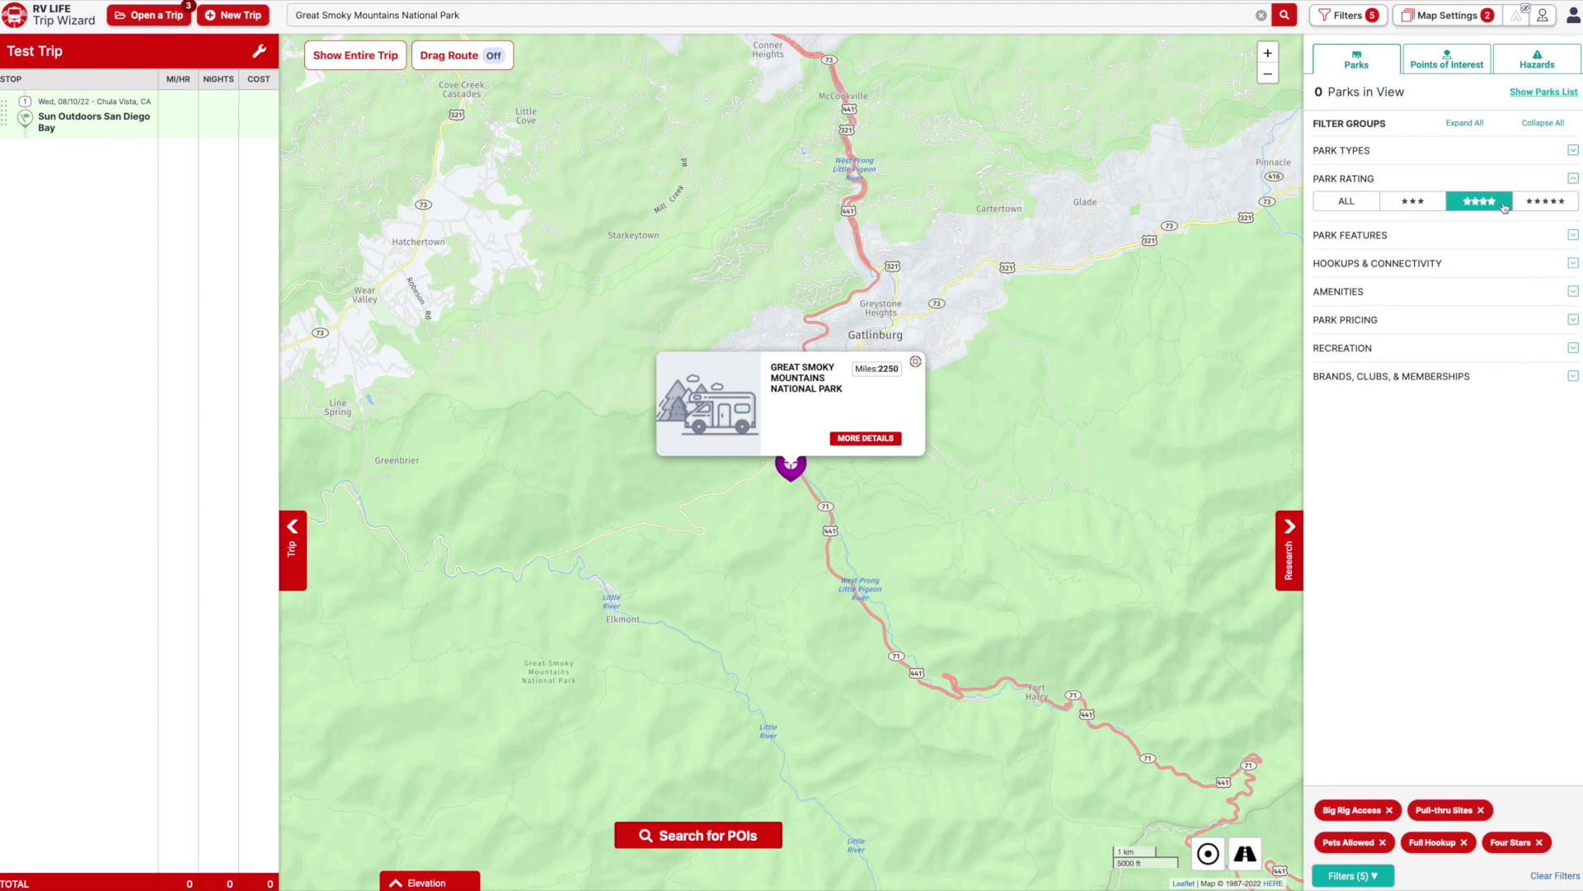
{"action": "left_click", "coordinate": [1573, 181]}
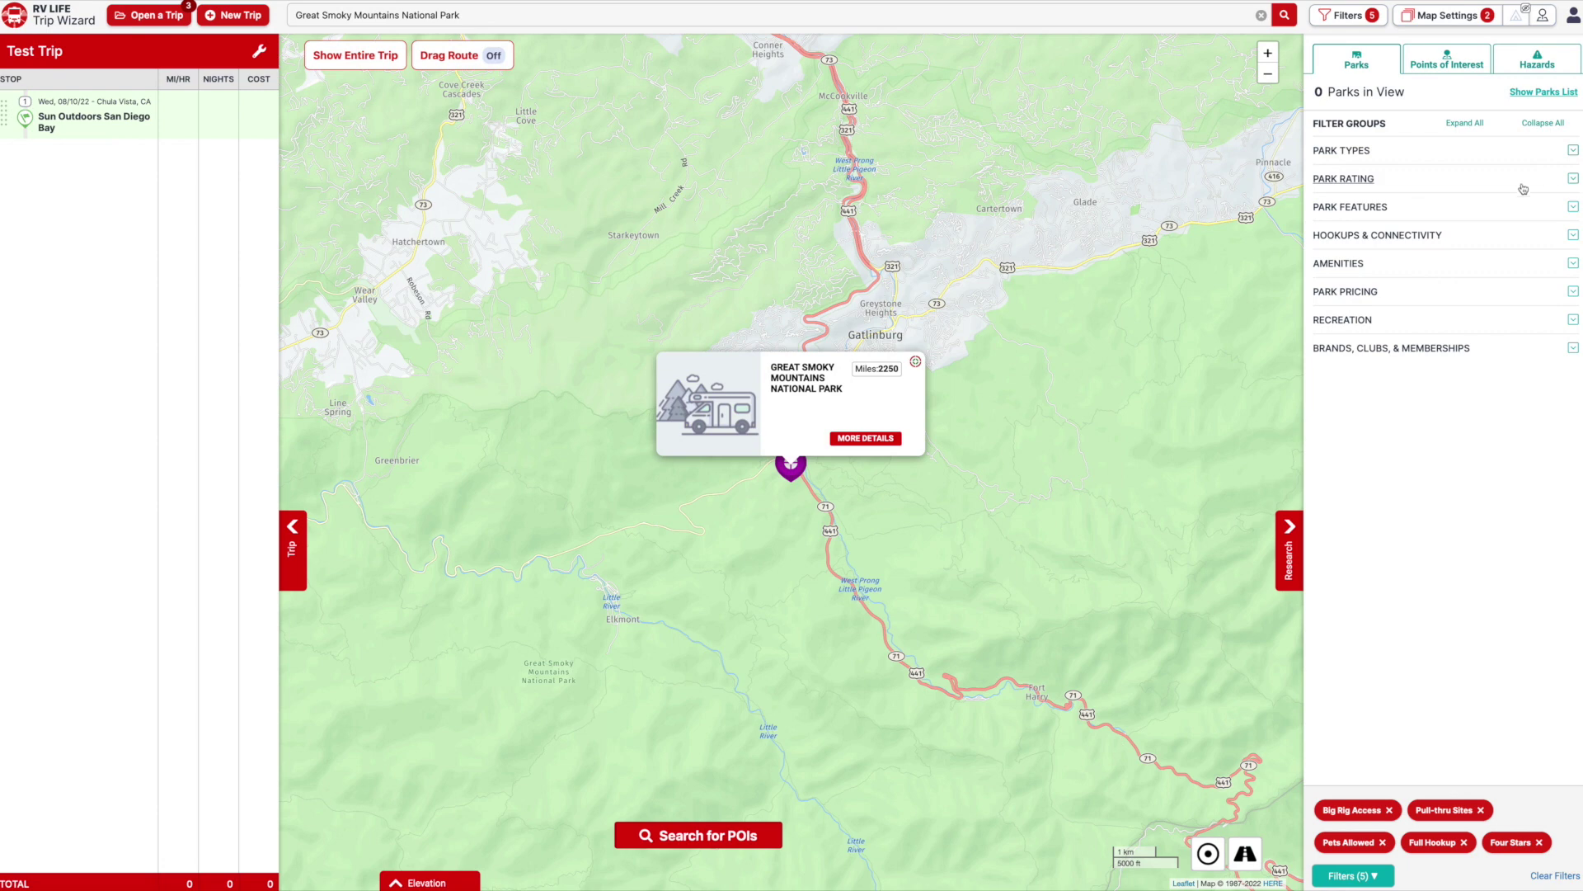
Try toggling the Pull-thru Sites, Pets Allowed and Tent Camping filters under Park Features, restoring each original selection.
{"action": "left_click", "coordinate": [1572, 208]}
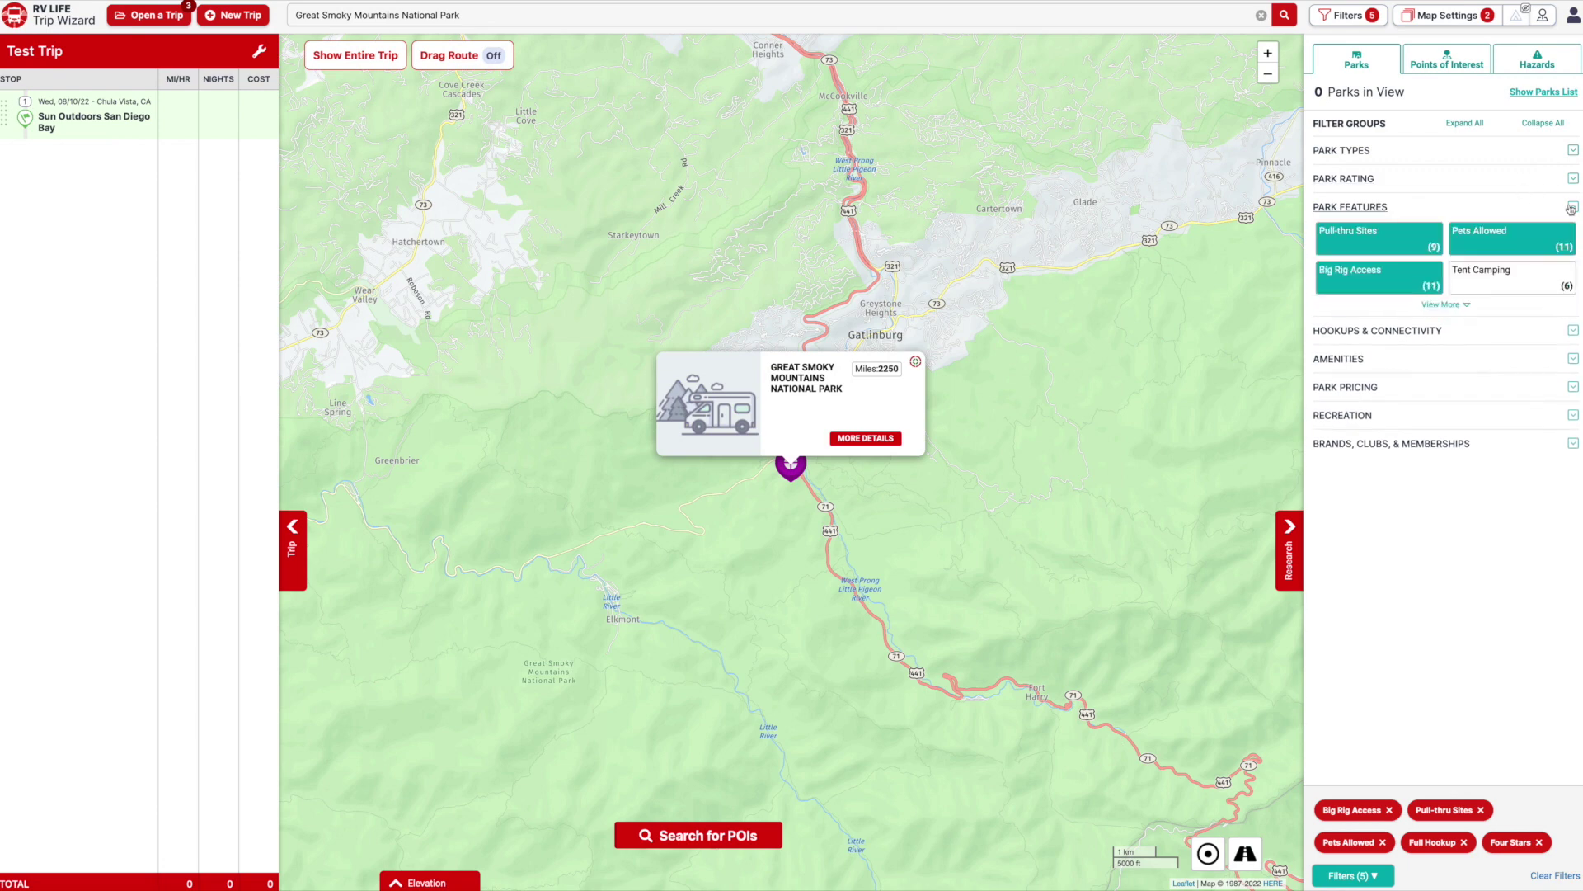
{"action": "left_click", "coordinate": [1368, 243]}
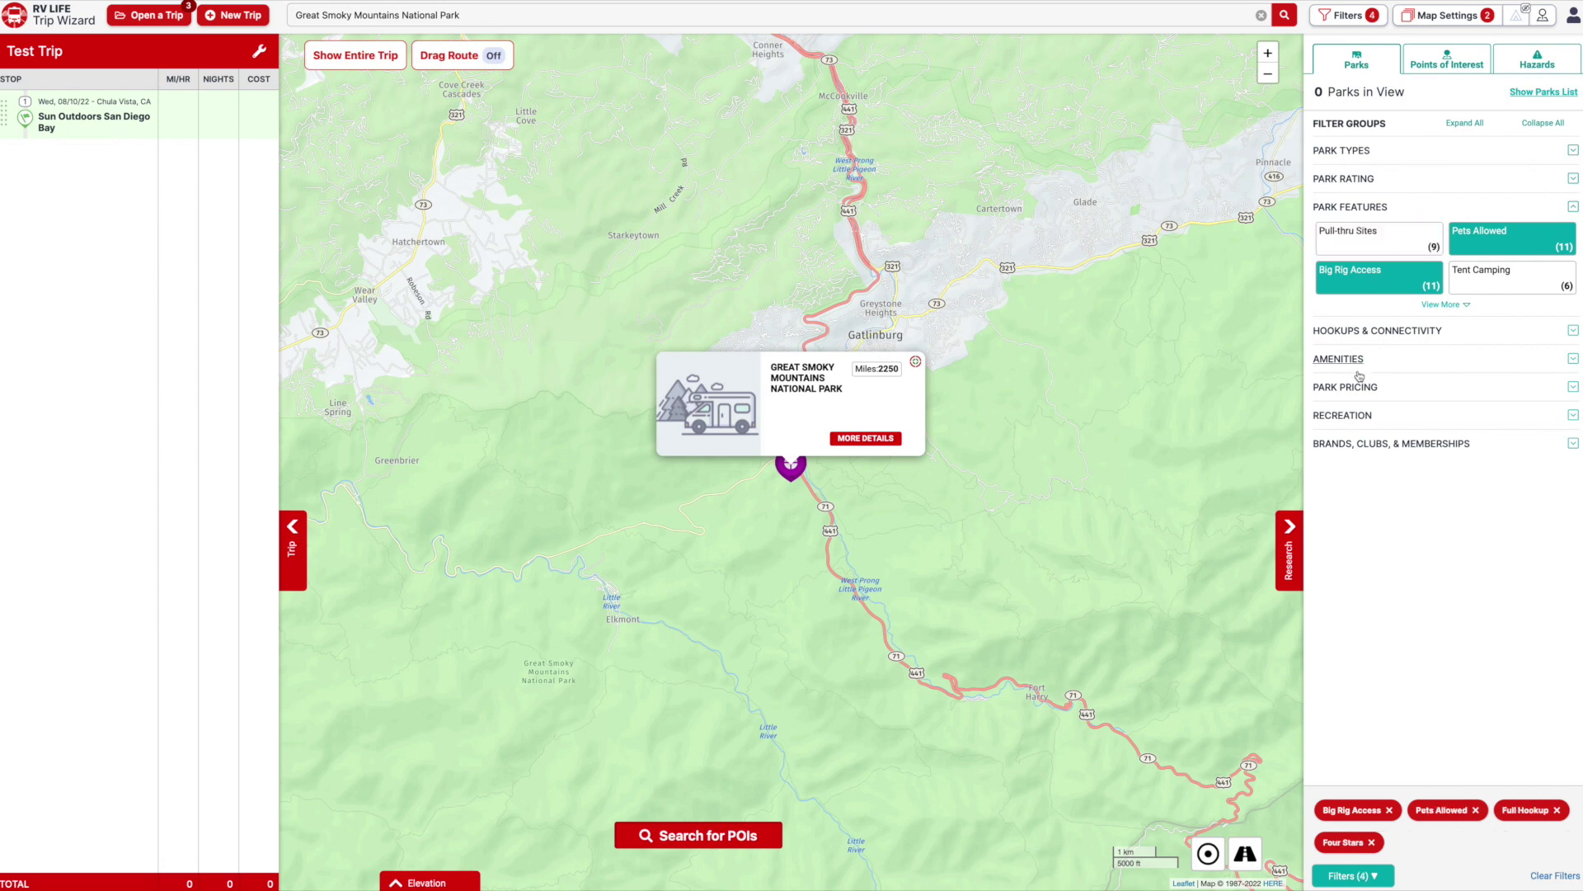
{"action": "left_click", "coordinate": [1362, 240]}
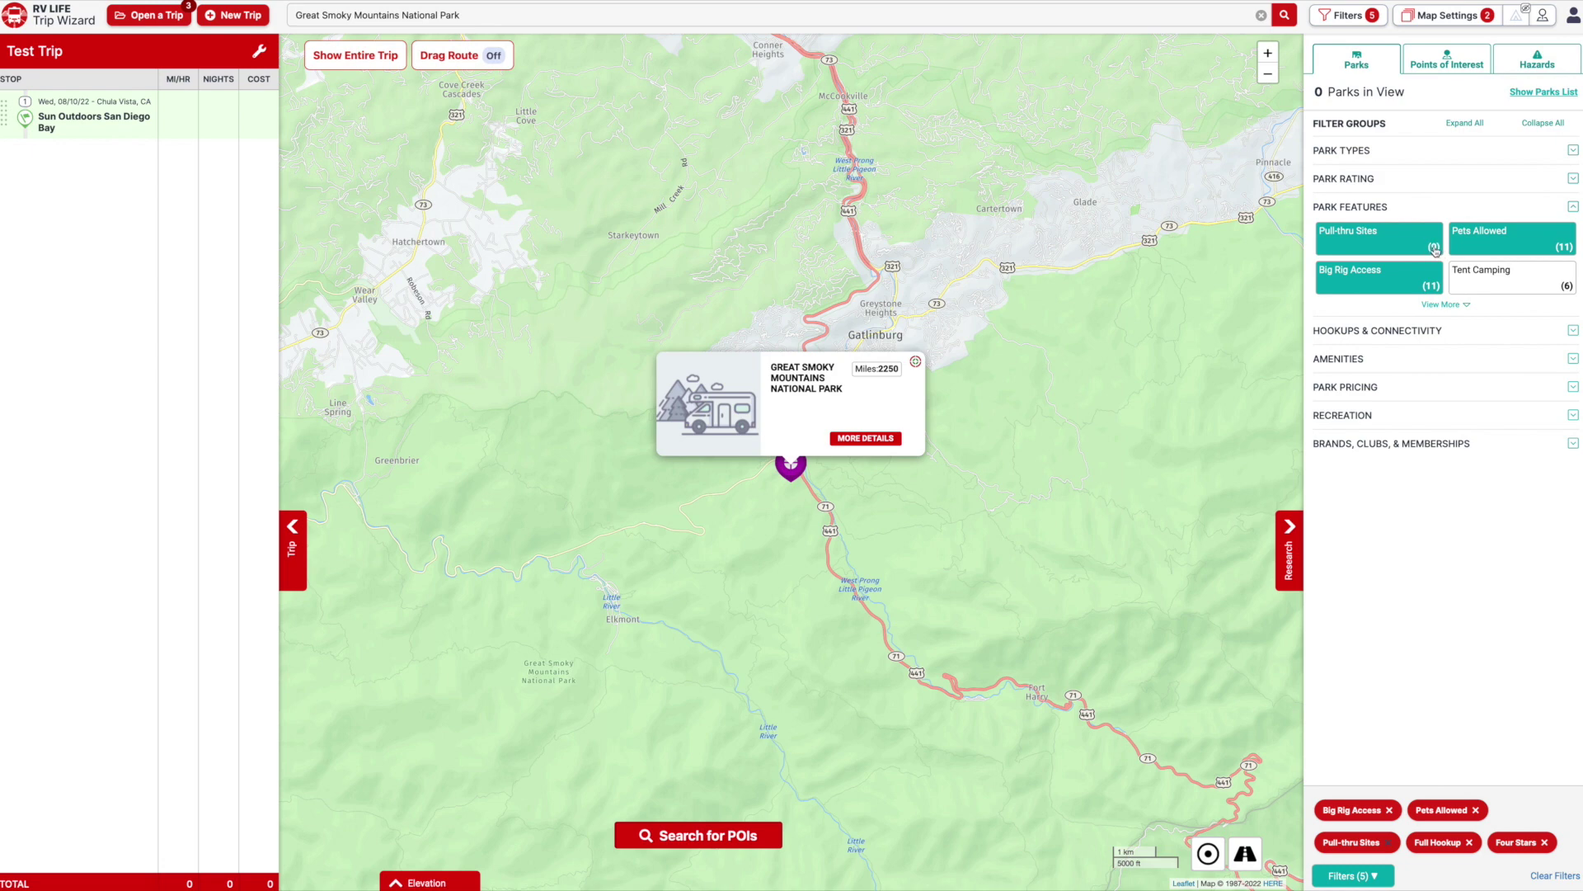
{"action": "left_click", "coordinate": [1512, 247]}
{"action": "left_click", "coordinate": [1512, 246]}
{"action": "left_click", "coordinate": [1518, 290]}
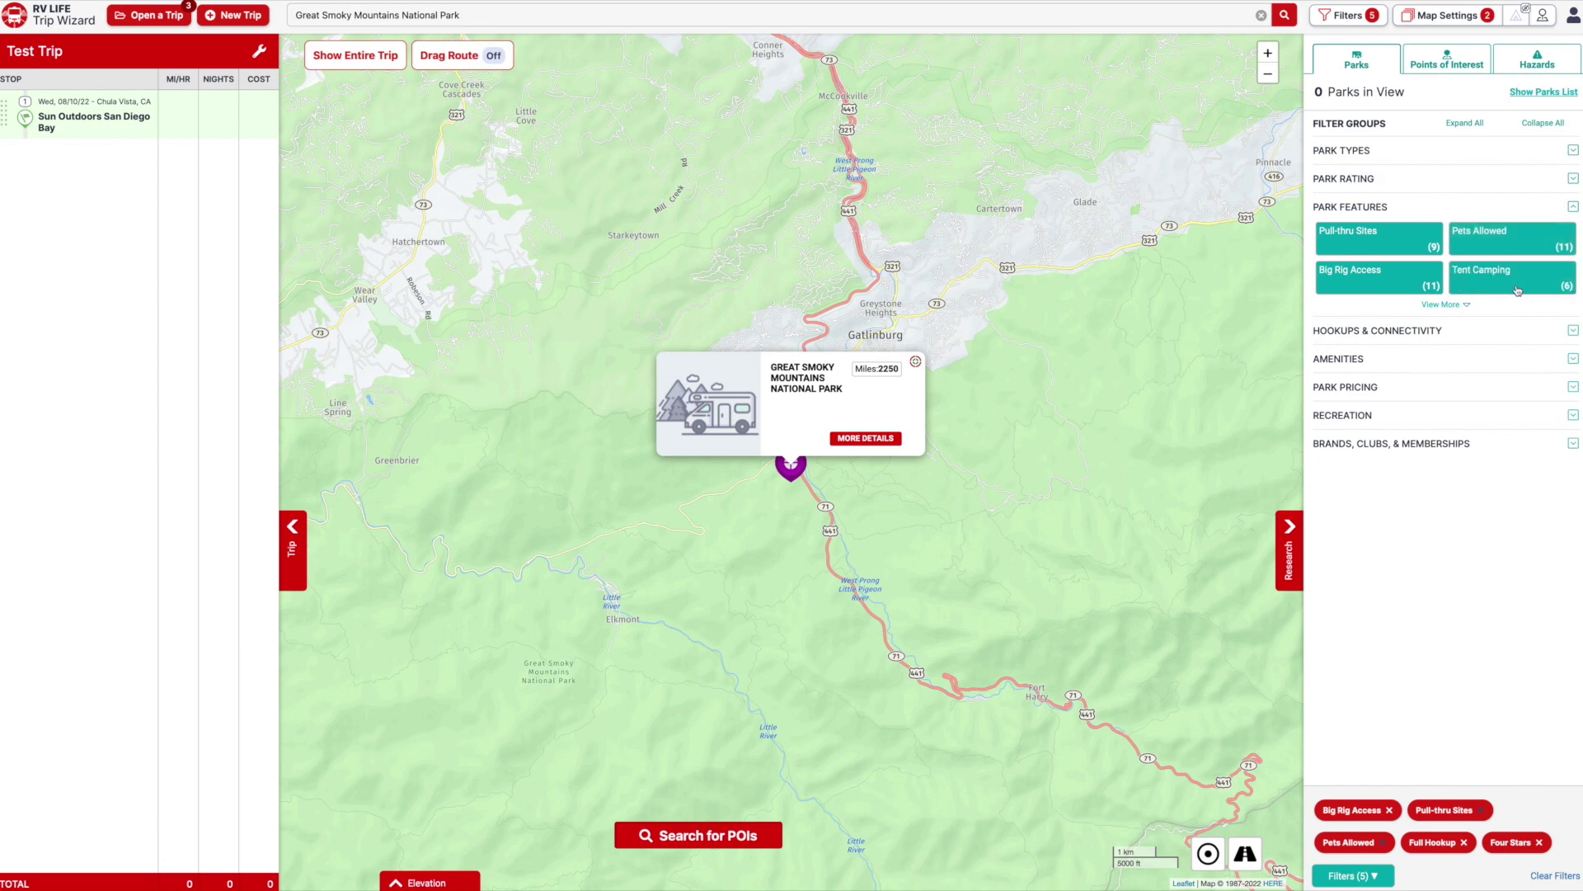
{"action": "left_click", "coordinate": [1539, 262]}
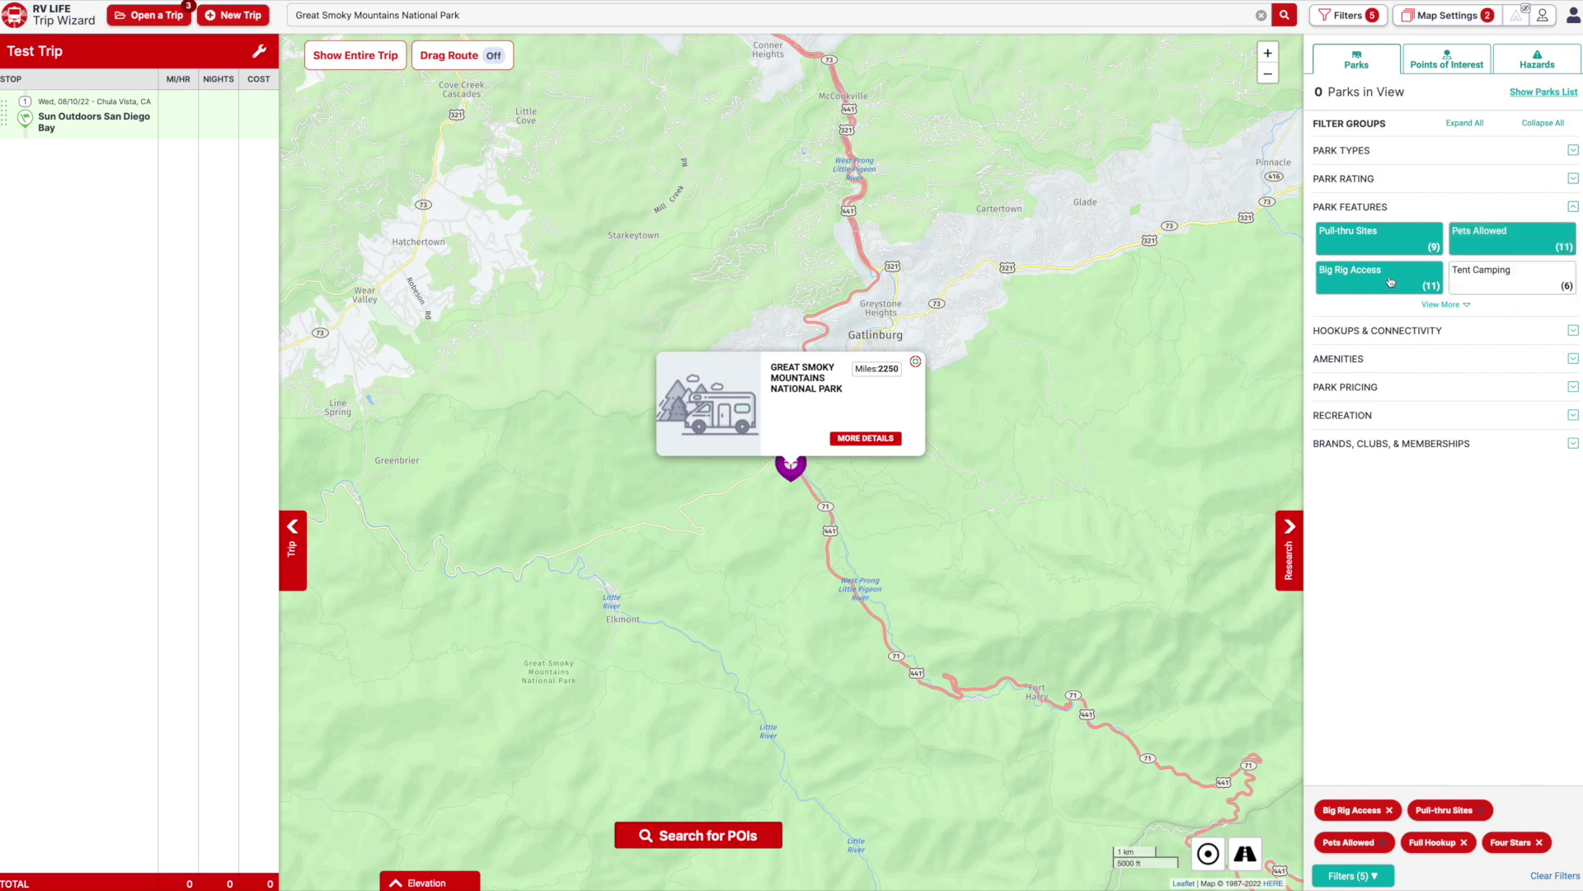
Try filtering hookups by Electric 50 AMP instead of Full Hookup, and restore the Full Hookup filter.
{"action": "left_click", "coordinate": [1407, 334]}
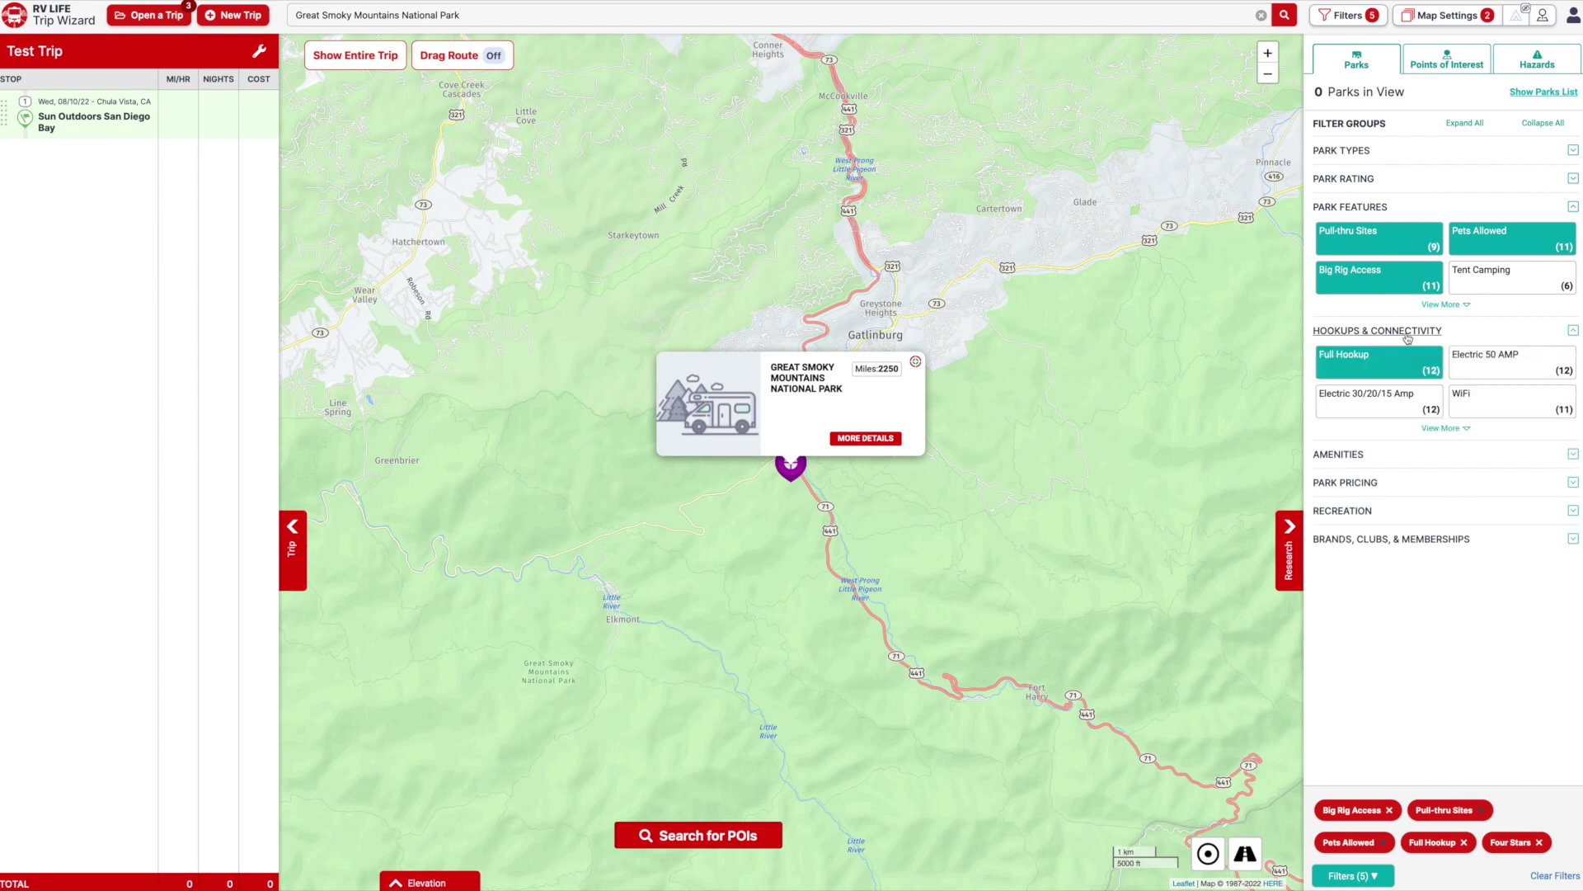
{"action": "left_click", "coordinate": [1380, 369]}
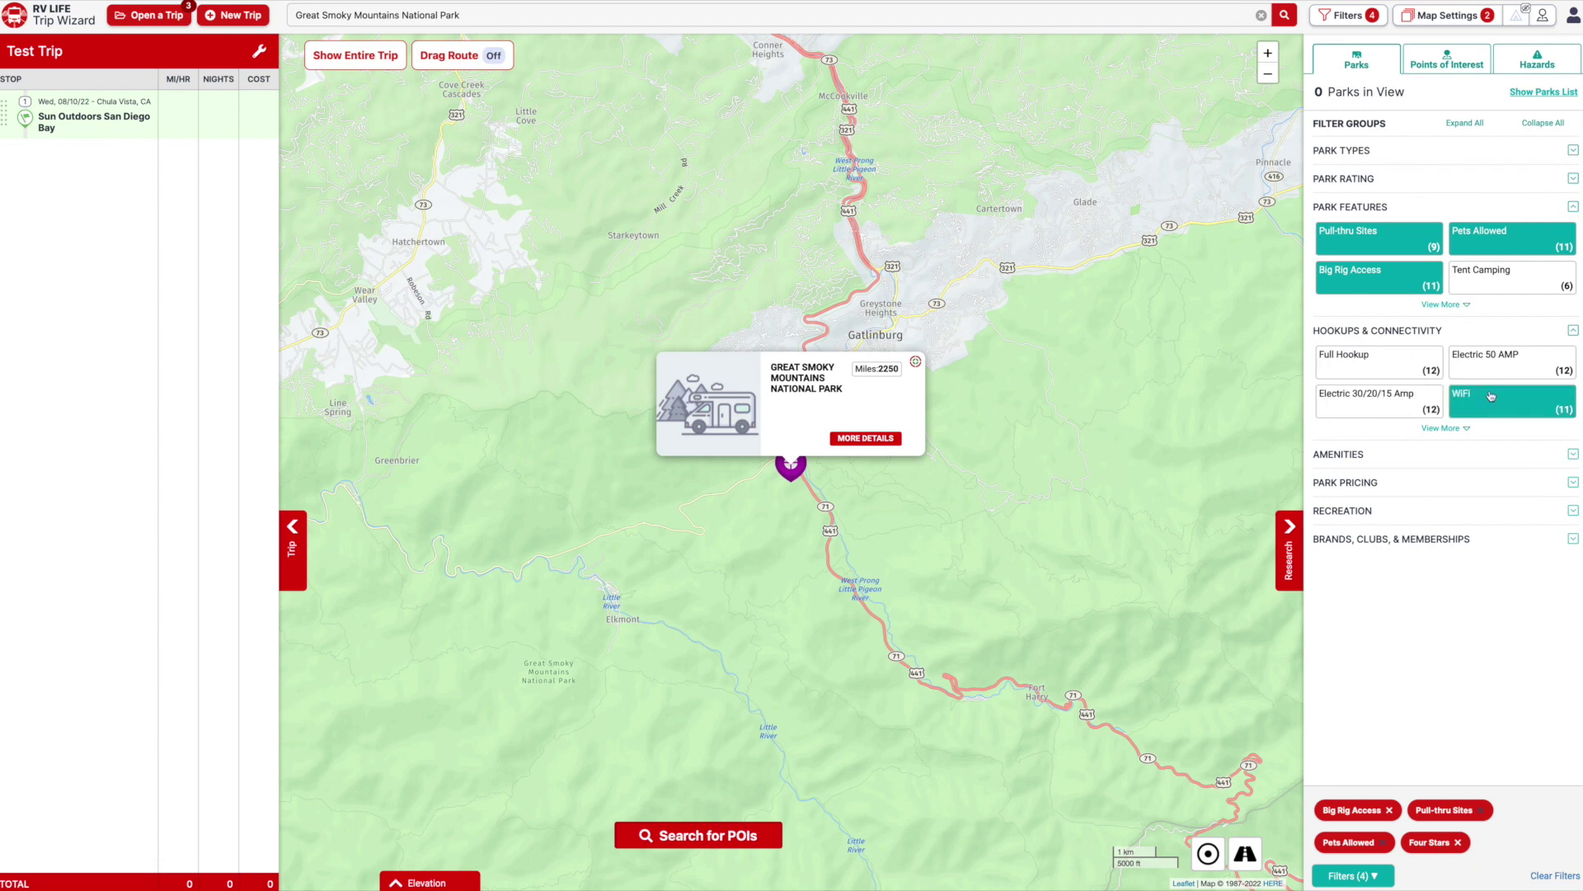
{"action": "left_click", "coordinate": [1509, 367]}
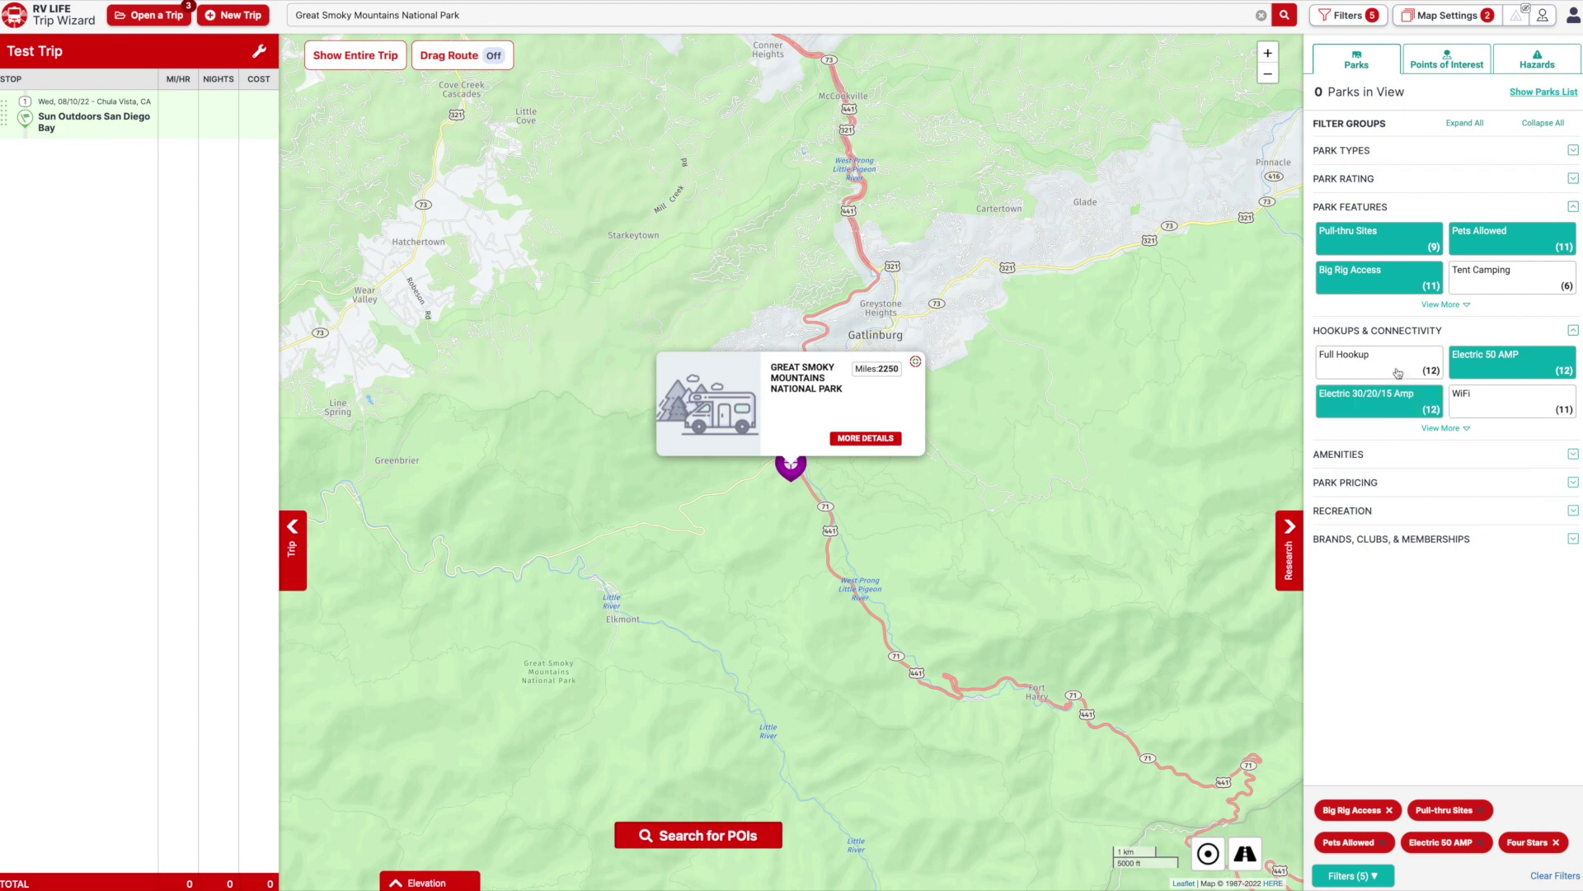
{"action": "left_click", "coordinate": [1483, 370]}
{"action": "left_click", "coordinate": [1386, 366]}
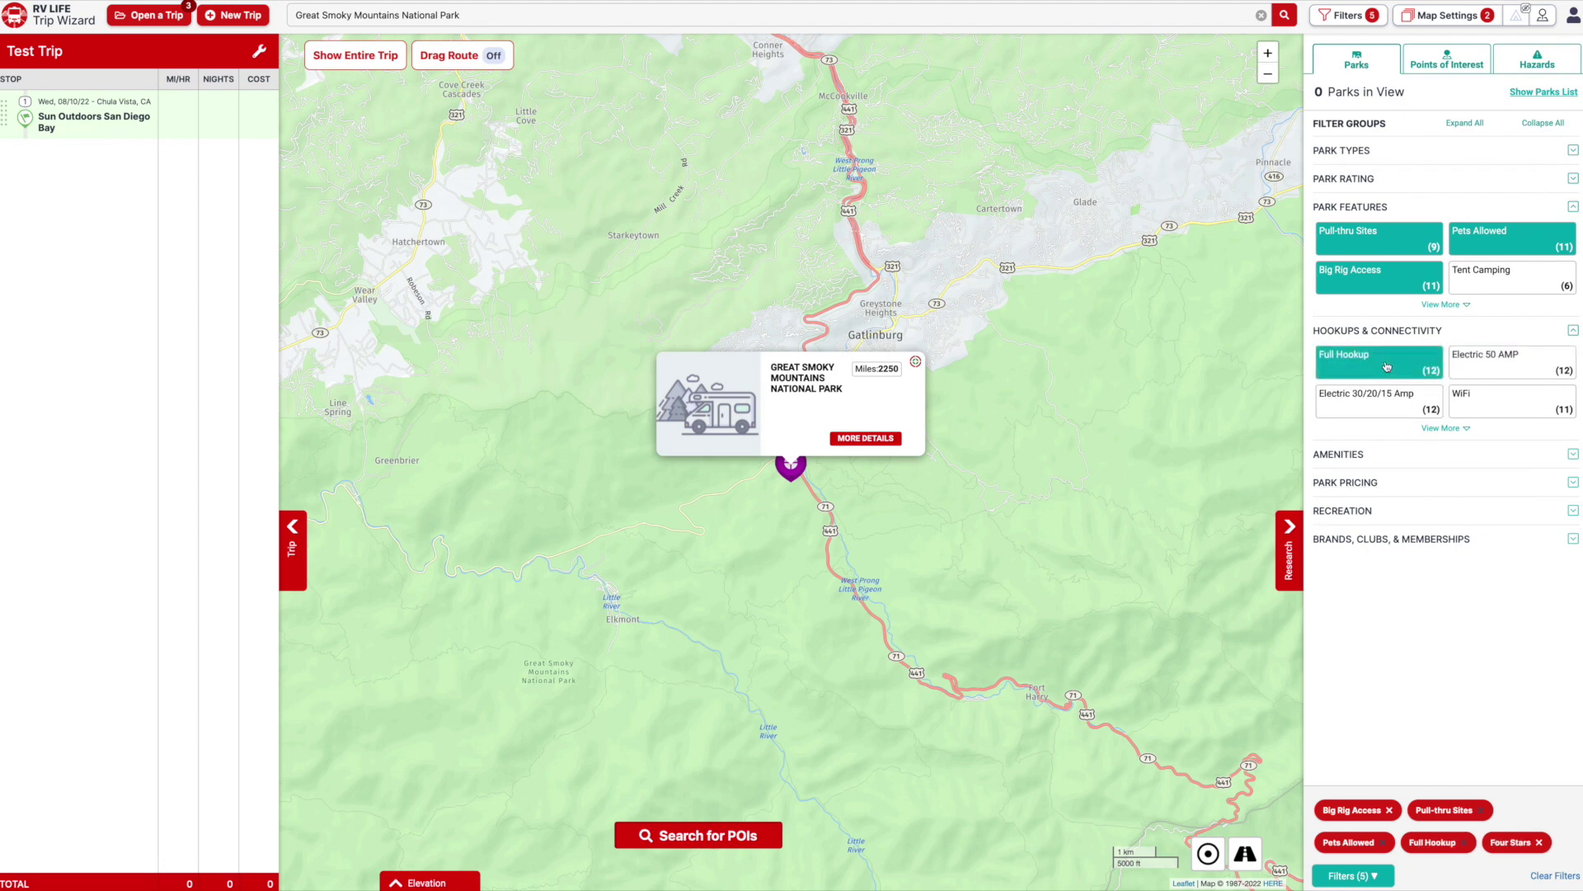
Examine the Amenities filters and try the Good Sam and KOA filters under Brands, Clubs, & Memberships, restoring the original selection.
{"action": "left_click", "coordinate": [1337, 455]}
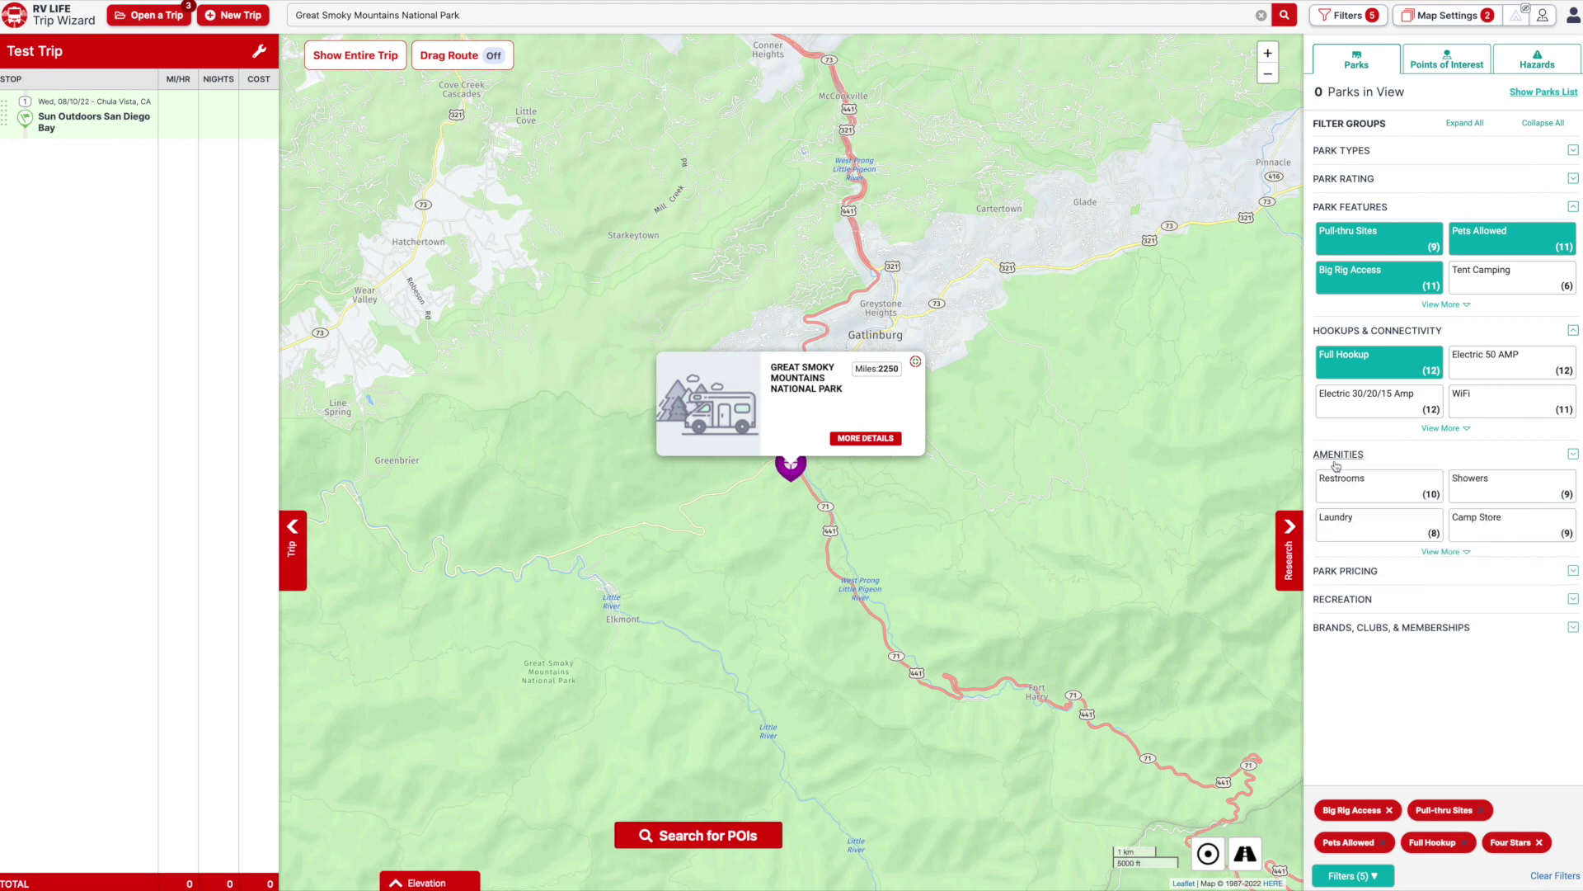
{"action": "left_click", "coordinate": [1337, 456]}
{"action": "left_click", "coordinate": [1354, 537]}
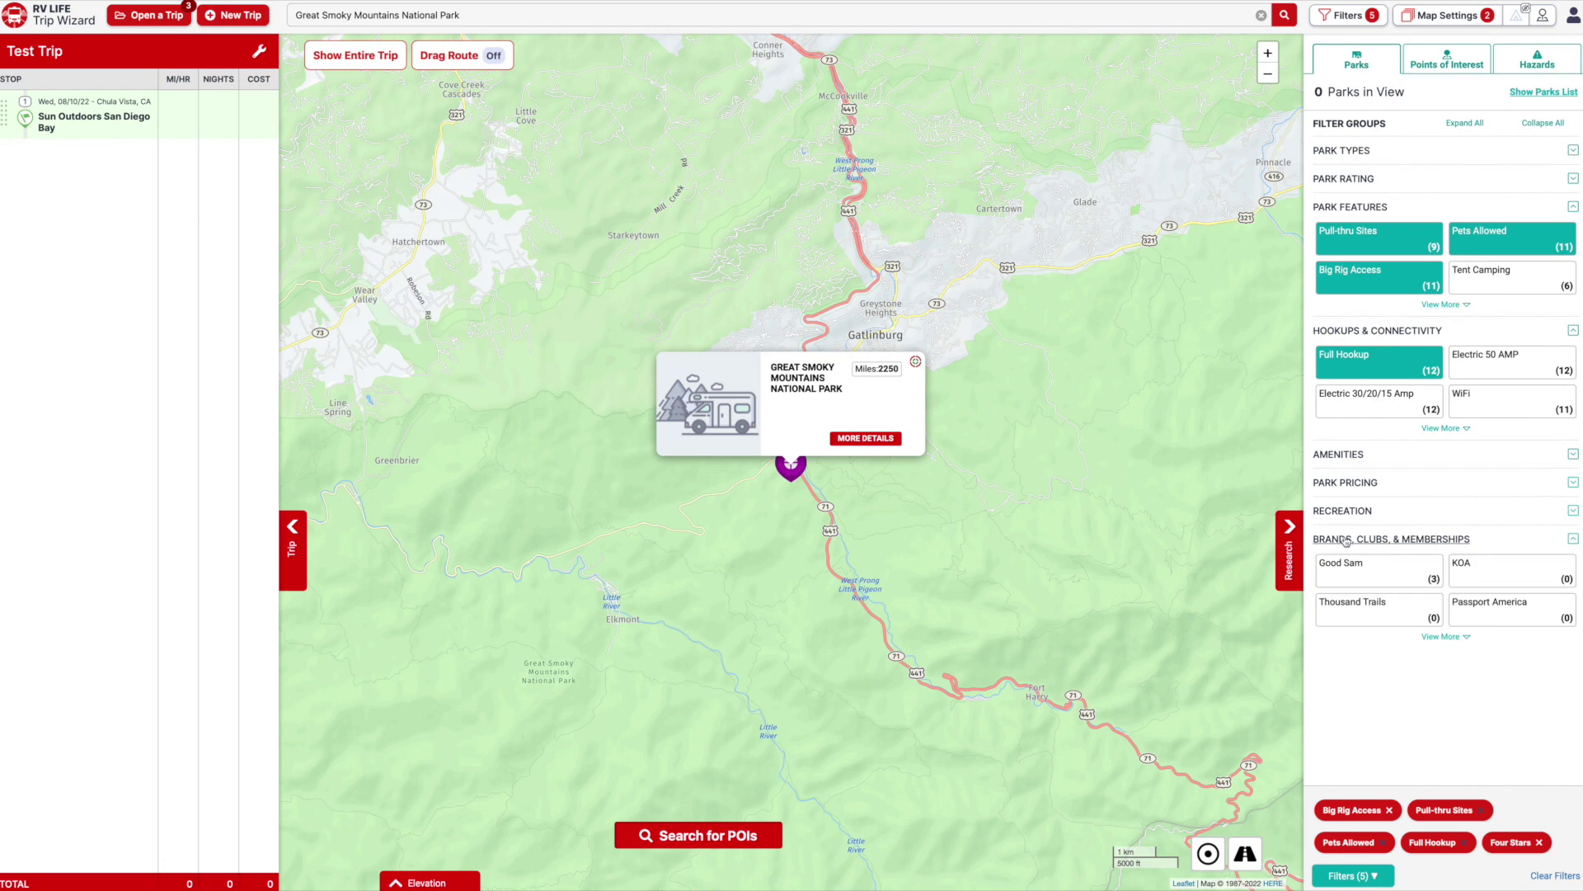
{"action": "left_click", "coordinate": [1360, 572]}
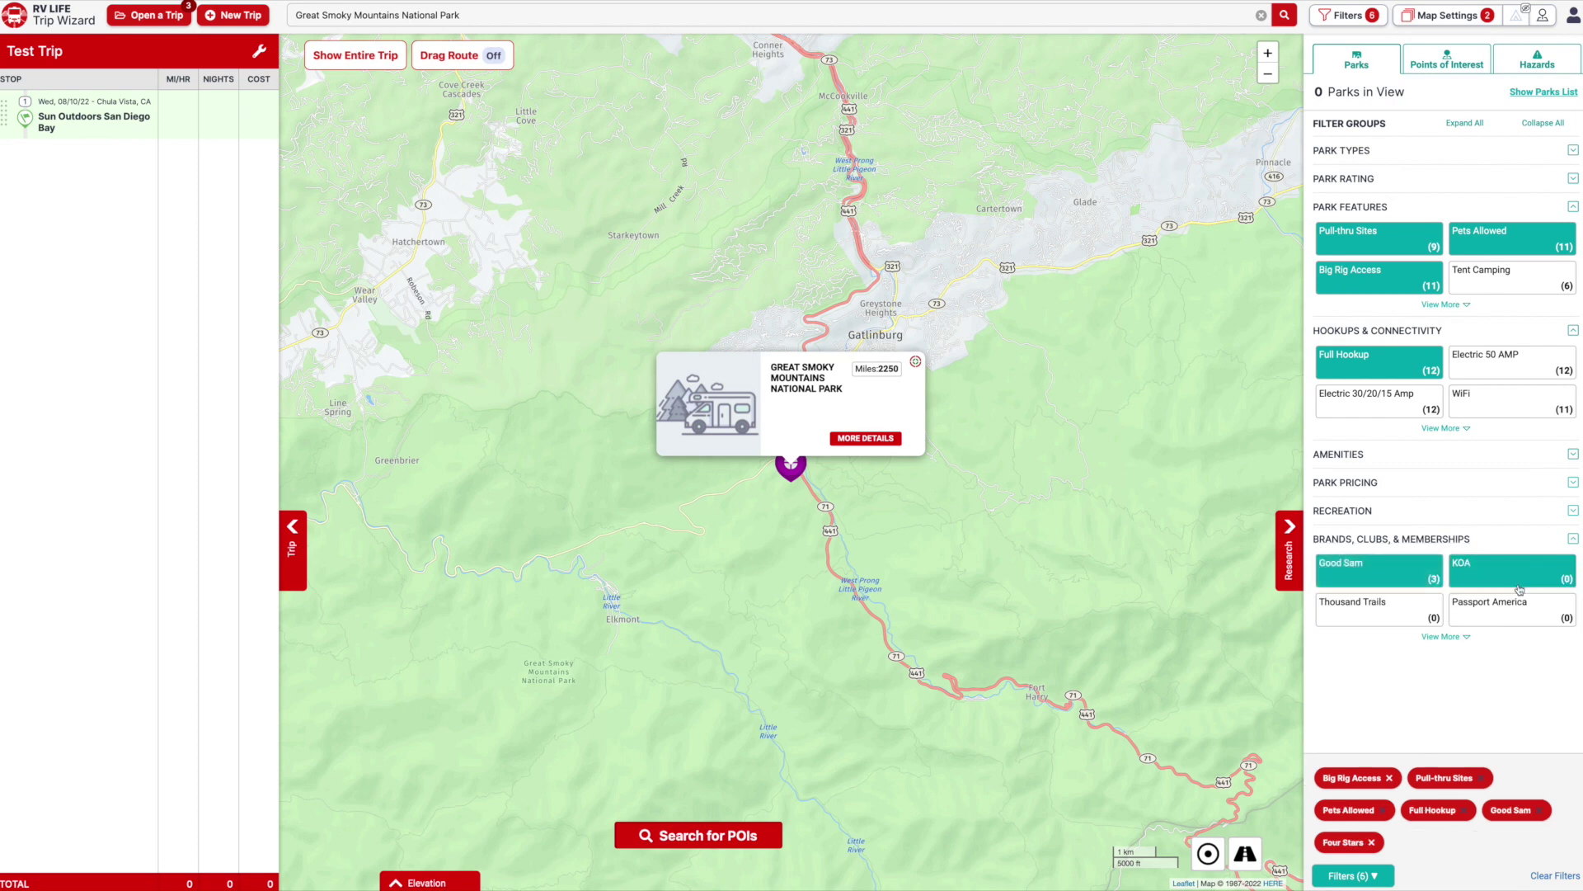
{"action": "left_click", "coordinate": [1488, 569]}
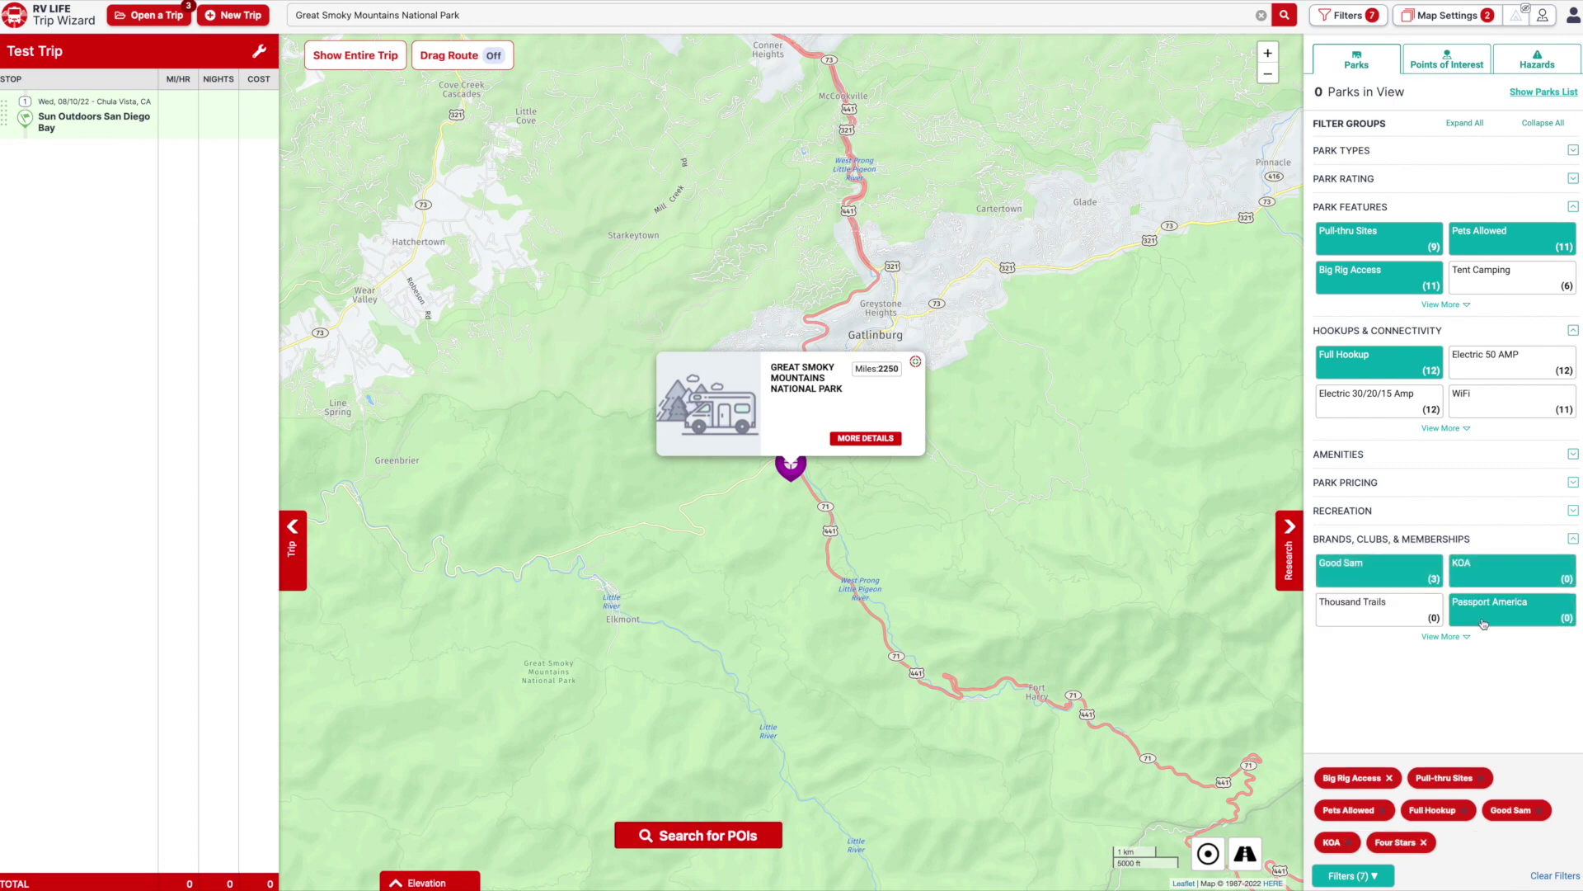
{"action": "left_click", "coordinate": [1490, 584]}
{"action": "left_click", "coordinate": [1425, 570]}
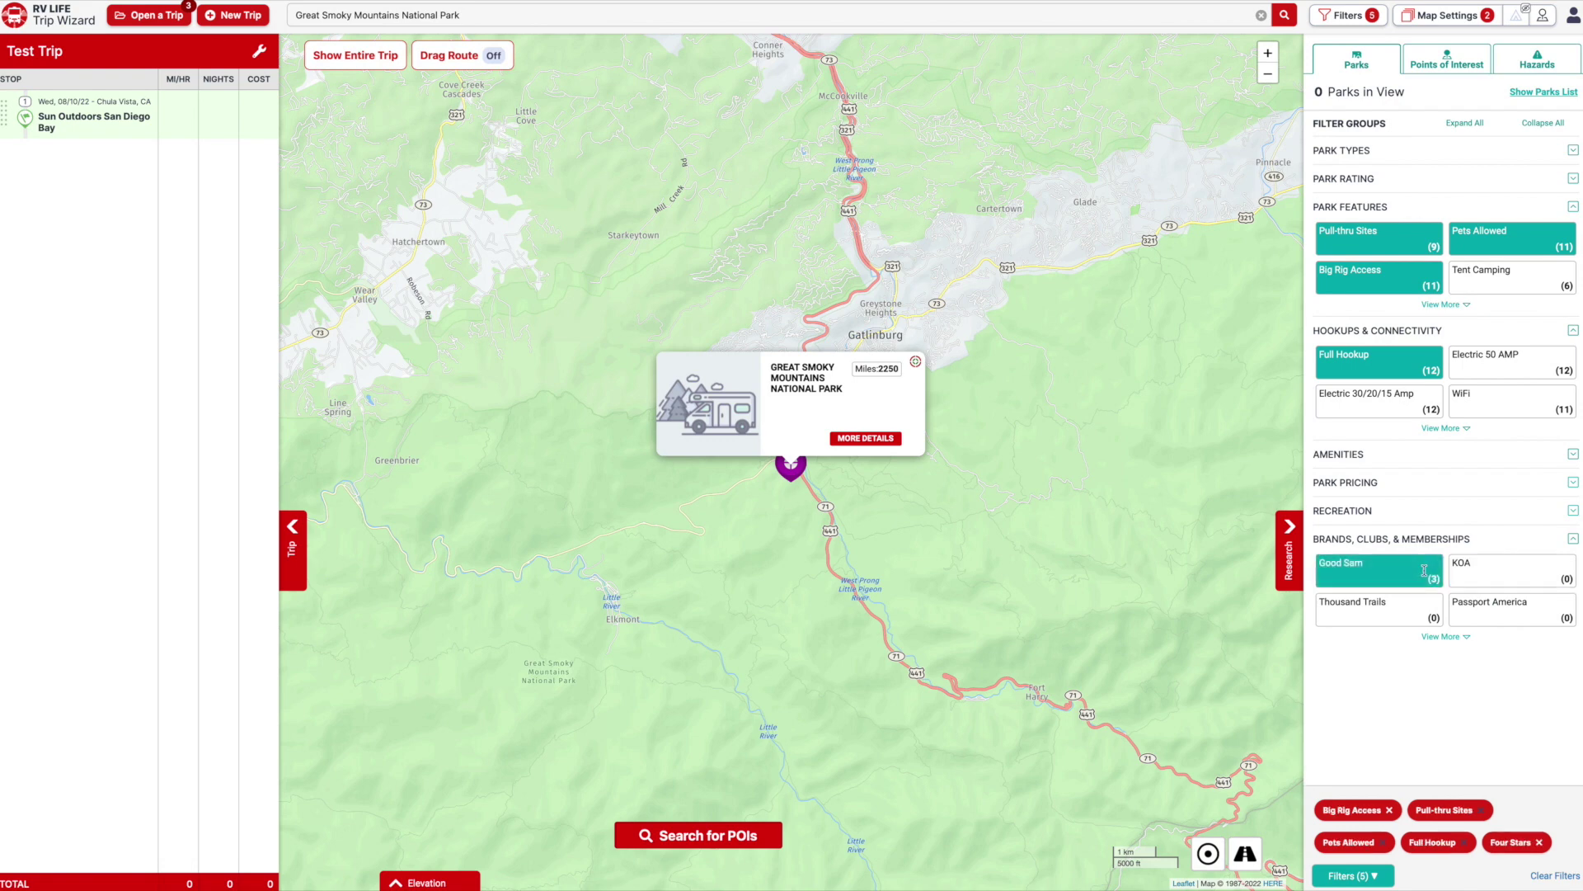
{"action": "left_click", "coordinate": [1464, 540]}
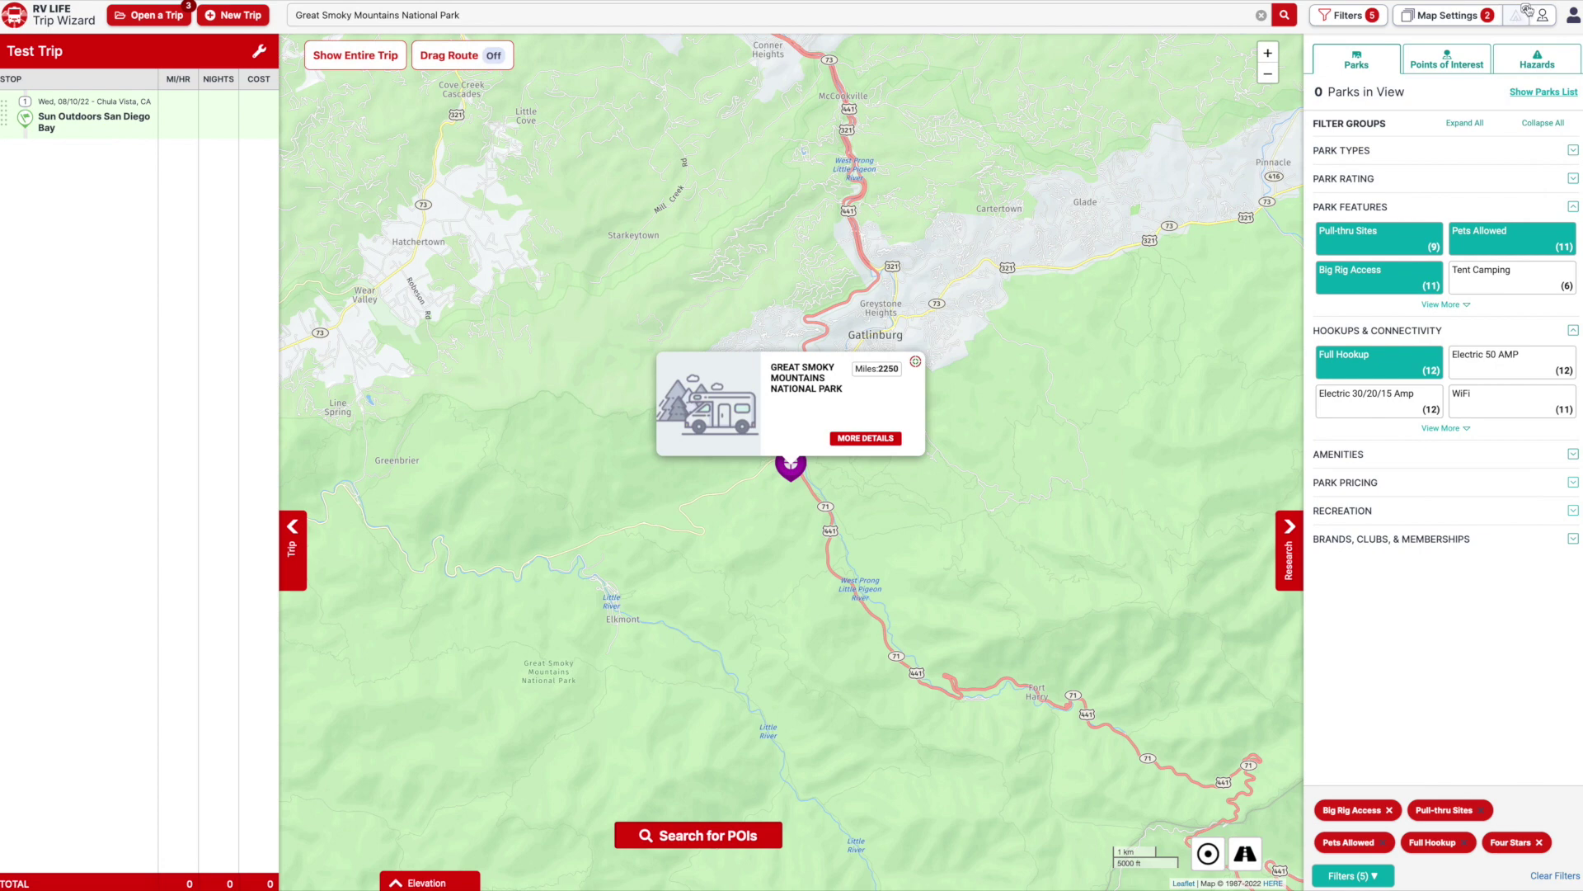
Turn on the display of parks on the map around Gatlinburg and remove the Four Stars filter.
{"action": "left_click_drag", "start_coordinate": [1093, 282], "coordinate": [1035, 365]}
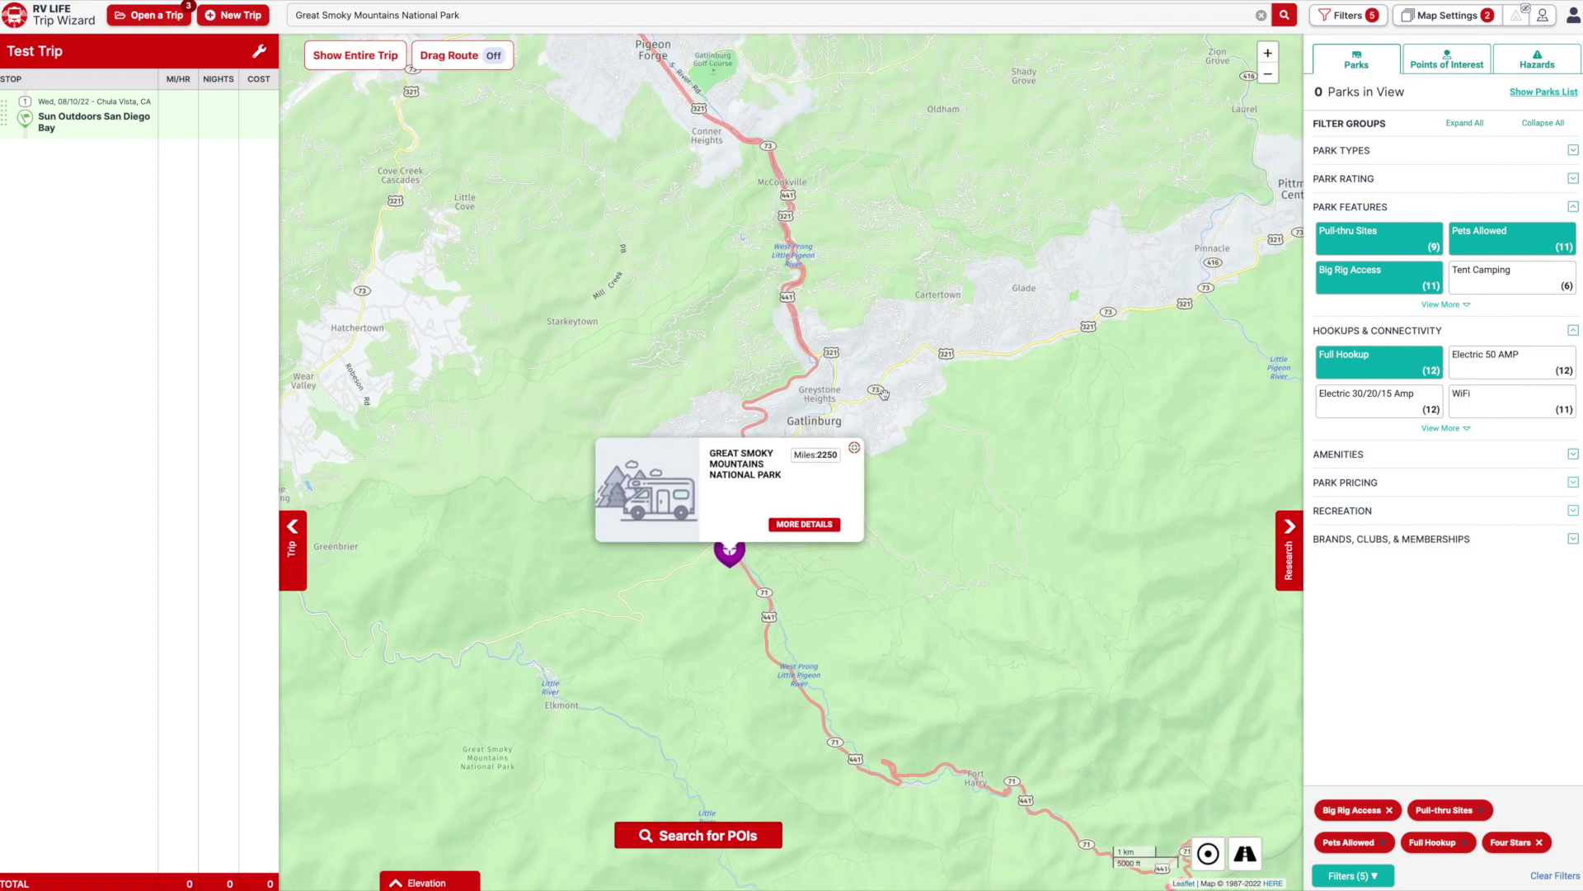
{"action": "scroll", "coordinate": [884, 393], "scroll_direction": "up", "scroll_amount": 3}
{"action": "scroll", "coordinate": [884, 393], "scroll_direction": "up", "scroll_amount": 2}
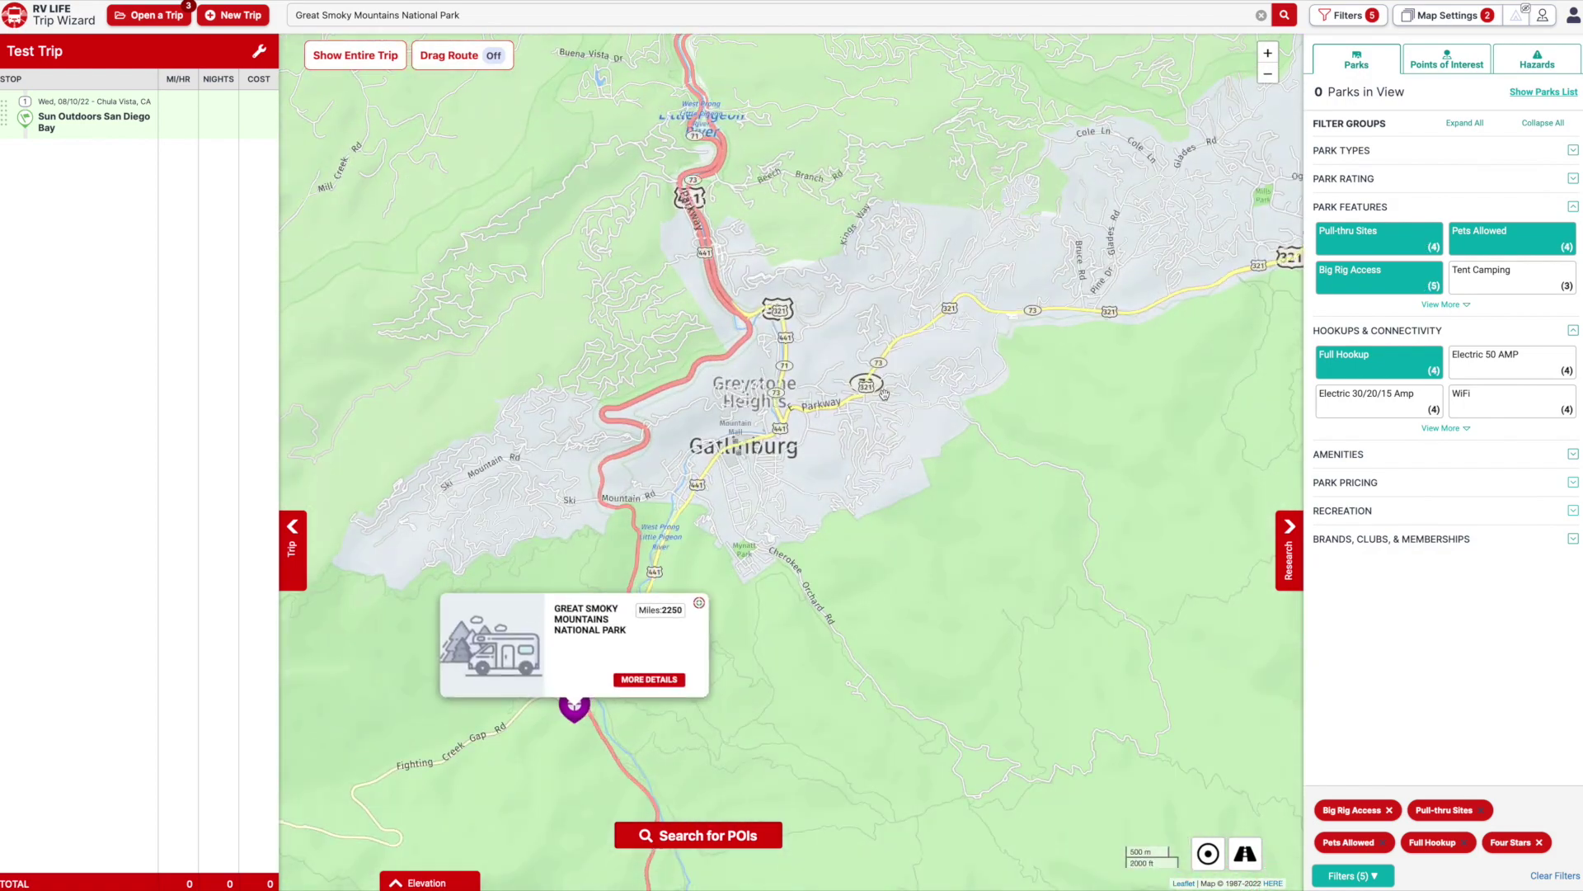
{"action": "left_click_drag", "start_coordinate": [875, 438], "coordinate": [921, 433]}
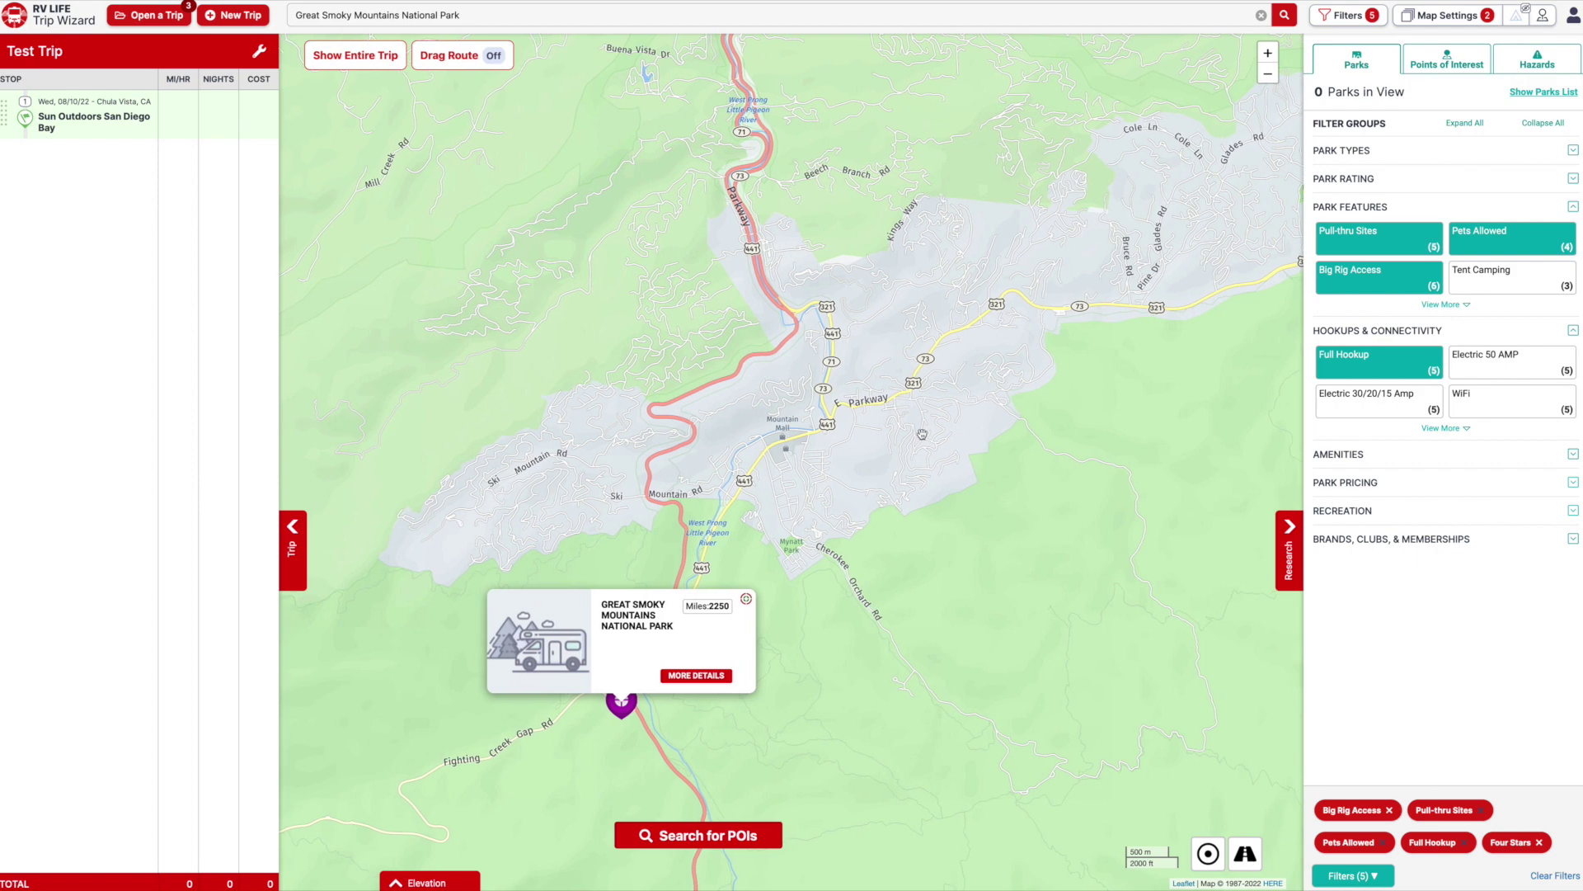
{"action": "left_click", "coordinate": [1517, 15]}
{"action": "left_click_drag", "start_coordinate": [686, 298], "coordinate": [743, 297]}
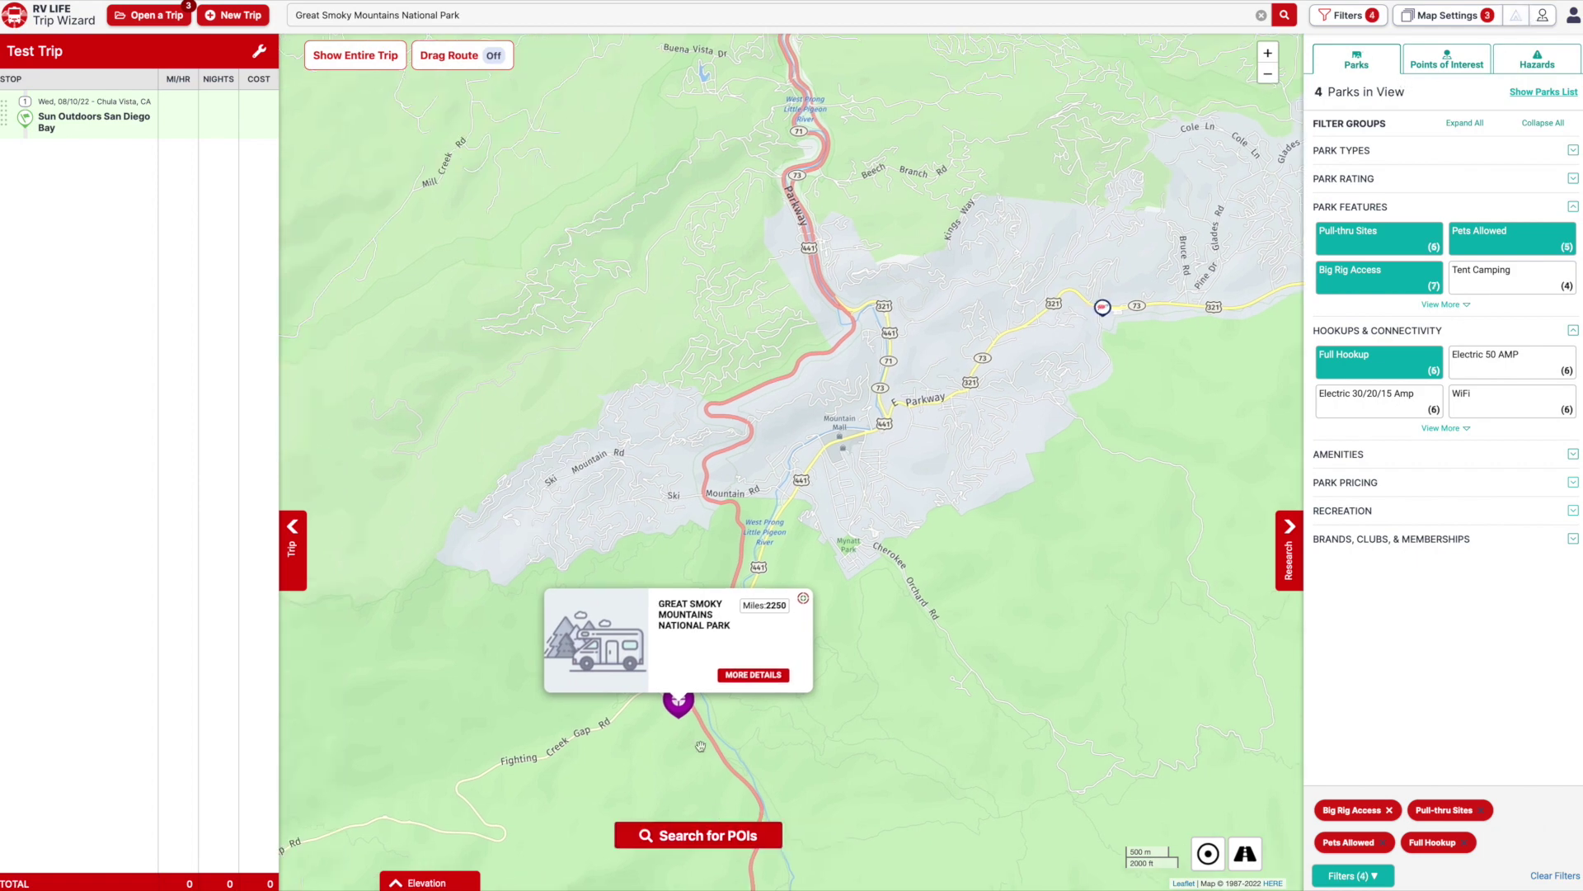
{"action": "left_click_drag", "start_coordinate": [772, 790], "coordinate": [720, 785]}
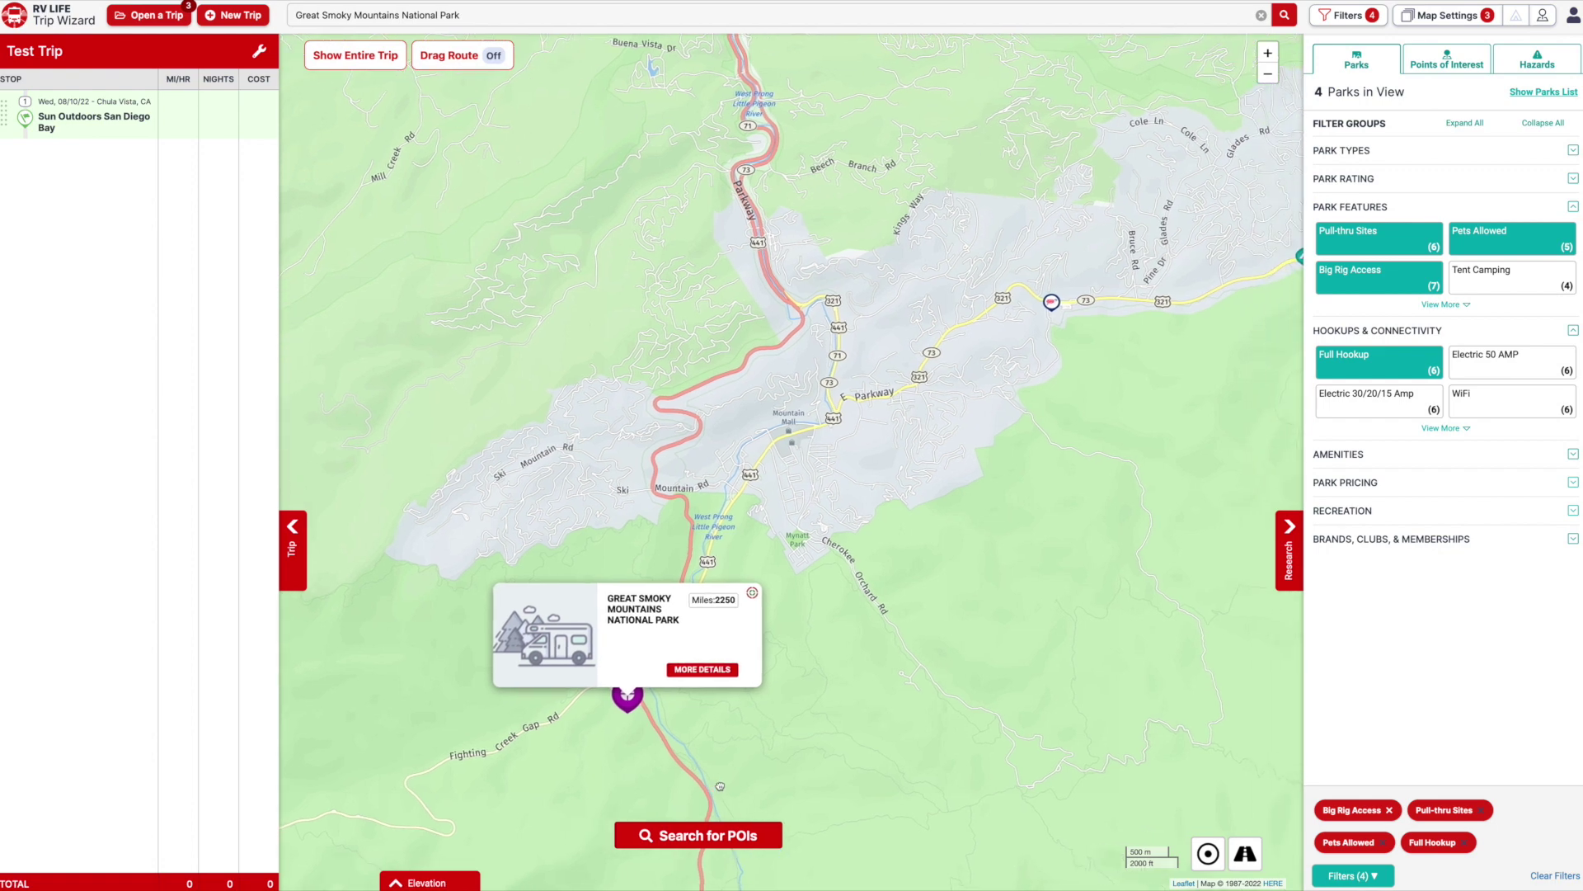
{"action": "left_click", "coordinate": [725, 835]}
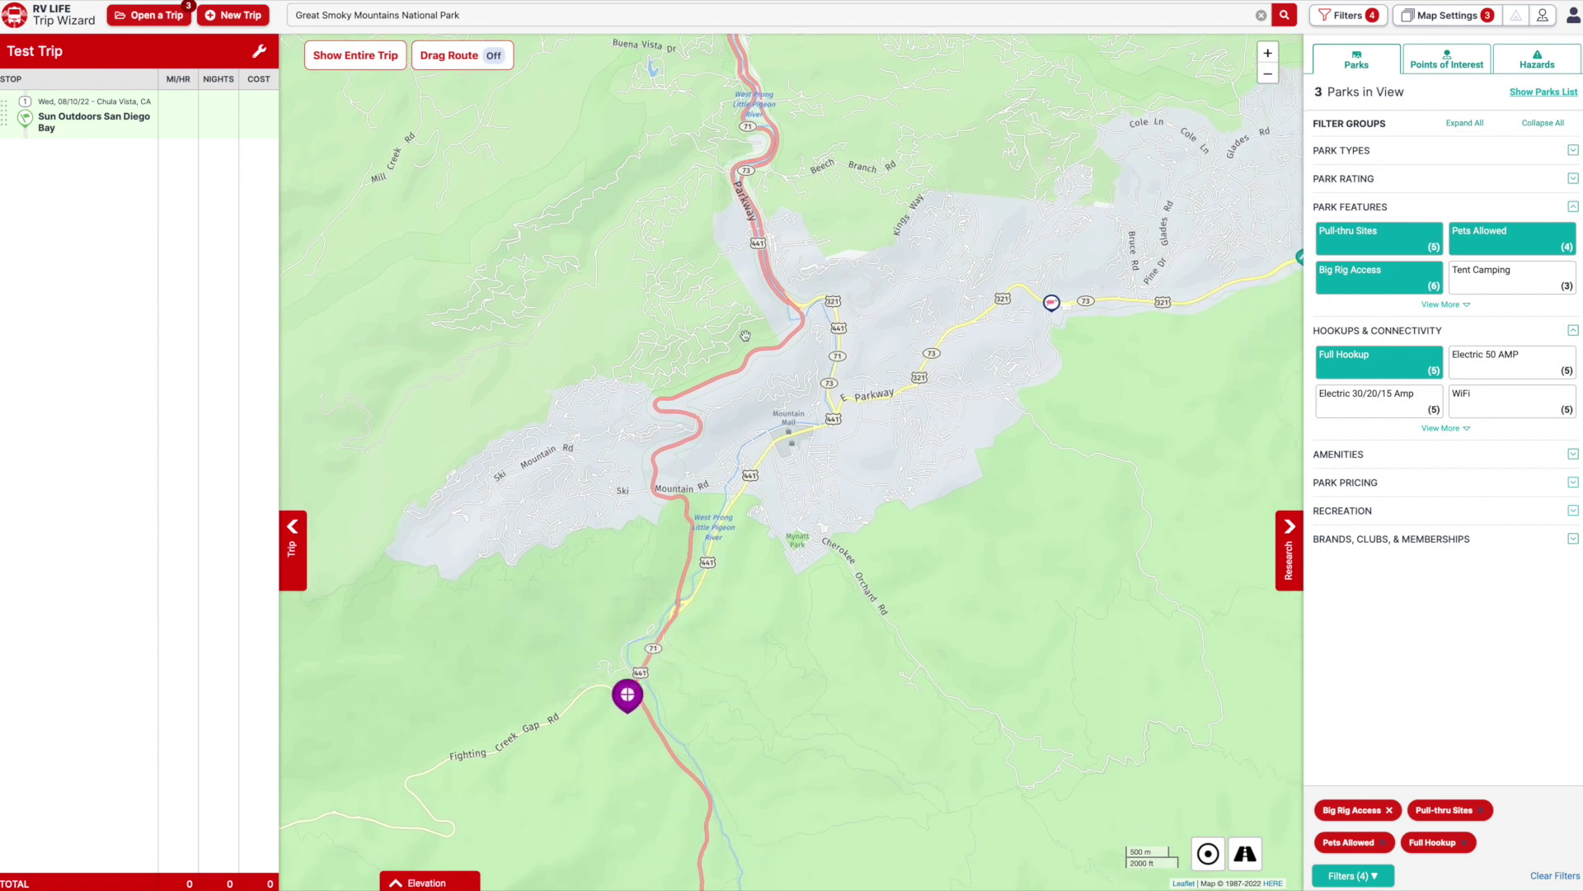
Remove the Pull-thru Sites filter and show the parks between Sevierville, Pigeon Forge and Gatlinburg on the map.
{"action": "left_click_drag", "start_coordinate": [824, 391], "coordinate": [910, 571]}
{"action": "left_click_drag", "start_coordinate": [899, 475], "coordinate": [953, 612]}
{"action": "mouse_move", "coordinate": [955, 513]}
{"action": "left_mouse_down"}
{"action": "mouse_move", "coordinate": [977, 630]}
{"action": "mouse_move", "coordinate": [1011, 546]}
{"action": "mouse_move", "coordinate": [1047, 617]}
{"action": "left_mouse_up"}
{"action": "scroll", "coordinate": [1029, 539], "scroll_direction": "down", "scroll_amount": 5}
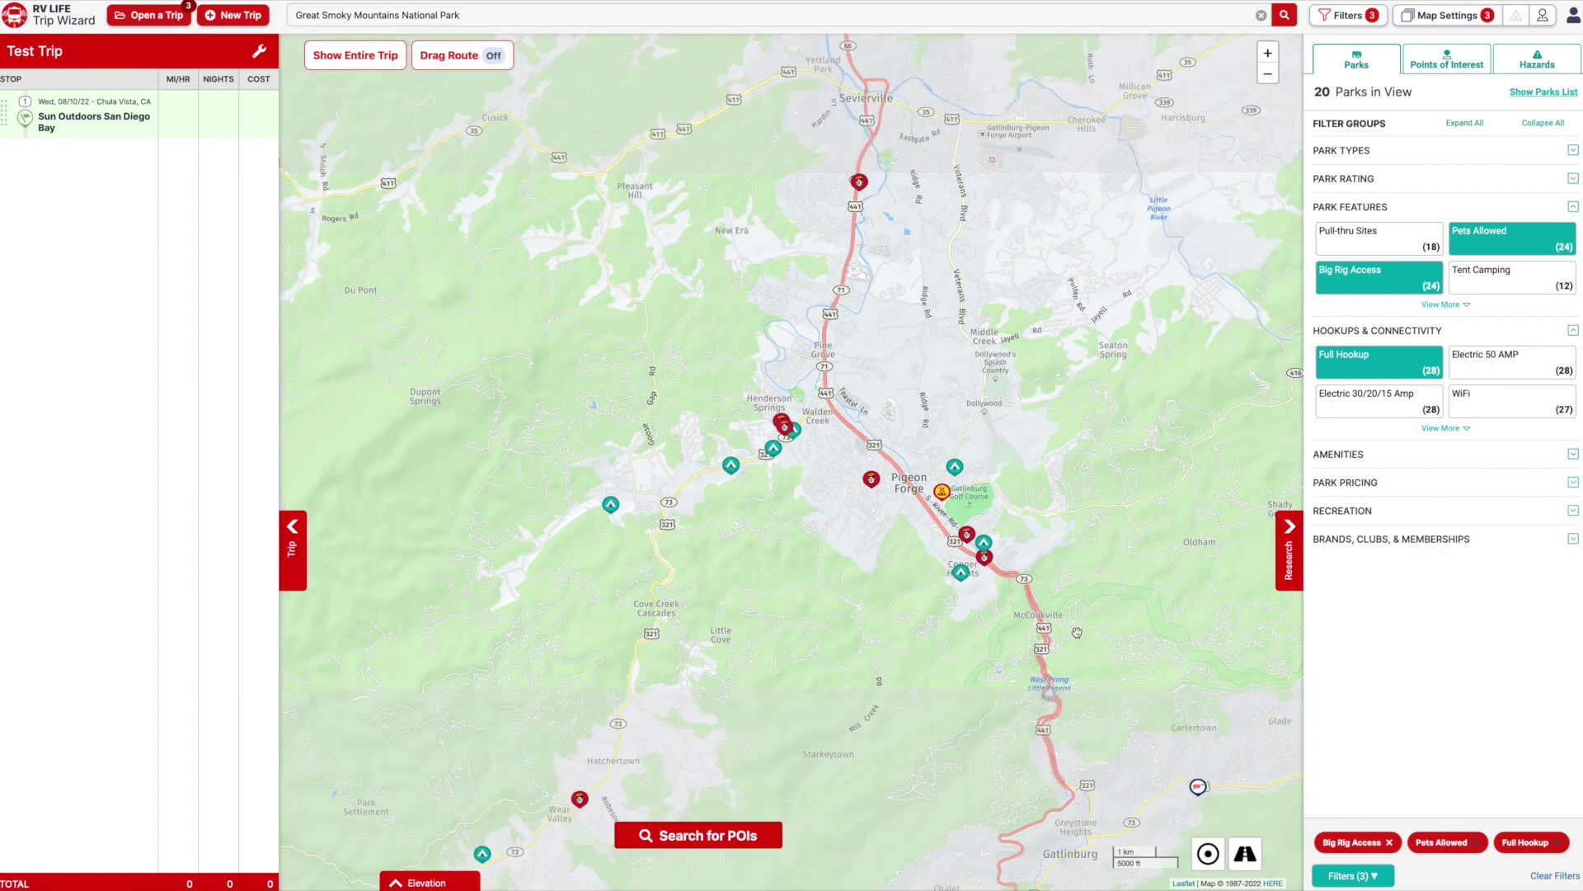
{"action": "left_click_drag", "start_coordinate": [1028, 765], "coordinate": [945, 666]}
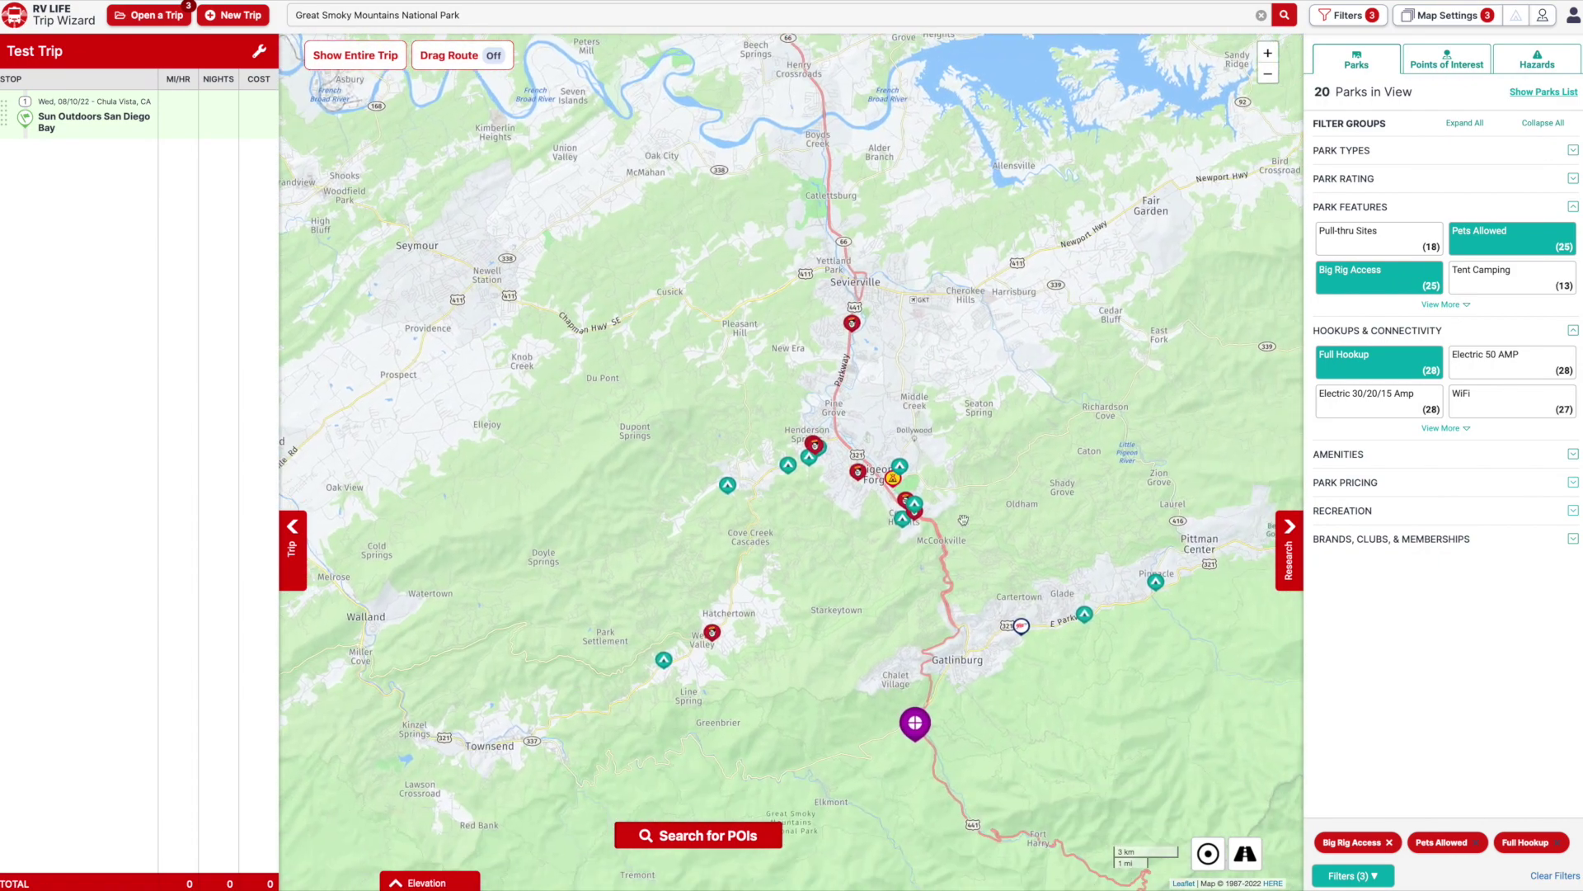
{"action": "left_click_drag", "start_coordinate": [1012, 493], "coordinate": [1017, 540]}
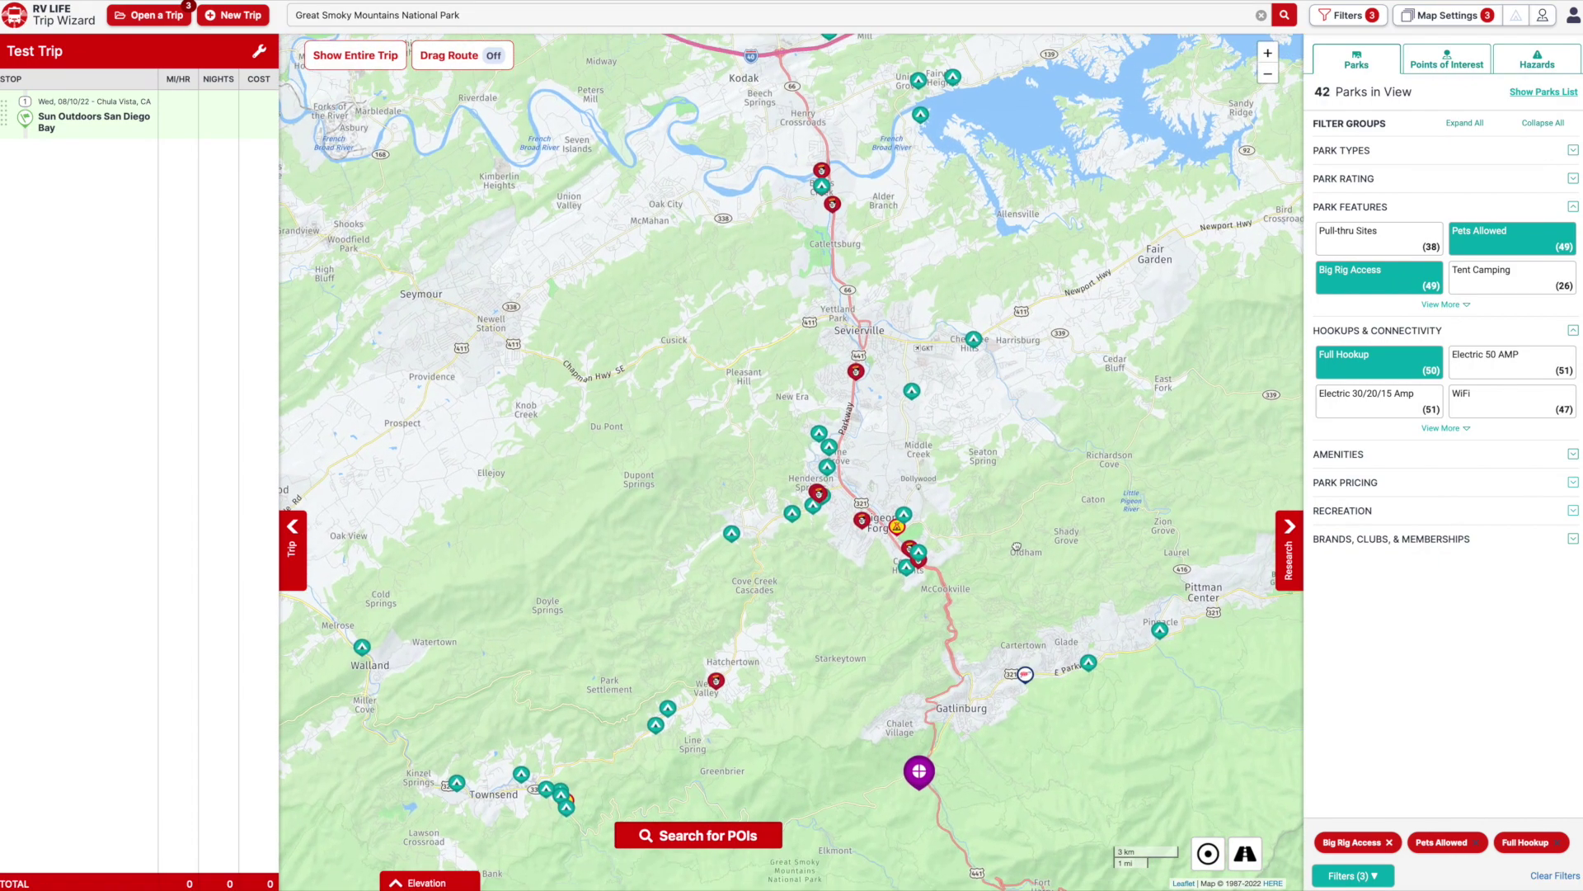
{"action": "left_click_drag", "start_coordinate": [898, 505], "coordinate": [828, 462]}
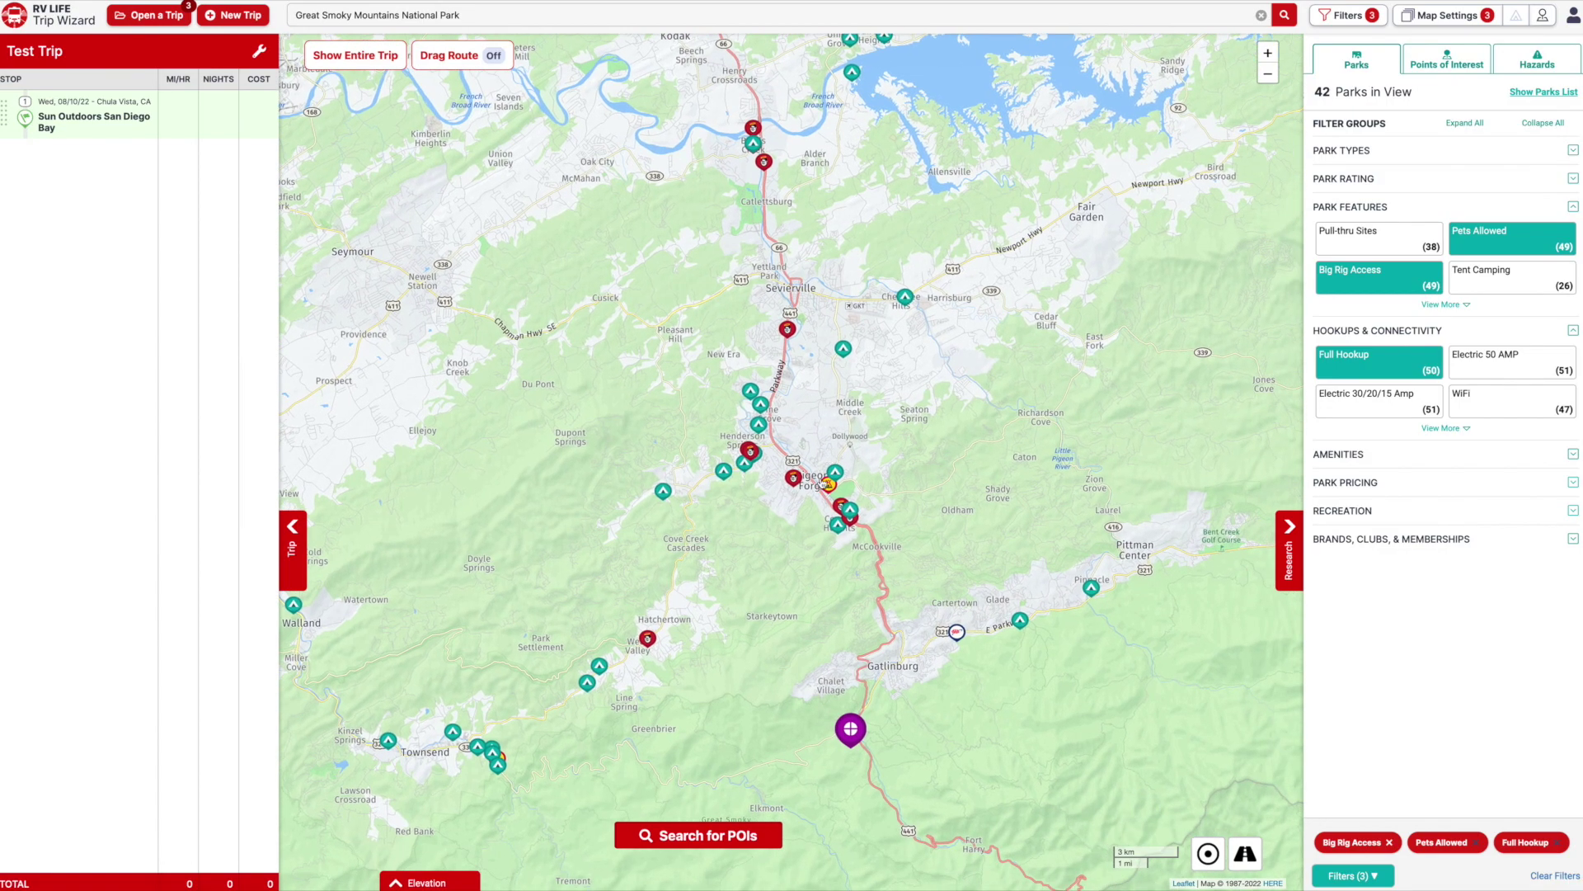
Narrow the map to Pigeon Forge around Gatlinburg Golf Course and filter the parks by a four-star rating.
{"action": "scroll", "coordinate": [824, 484], "scroll_direction": "up", "scroll_amount": 5}
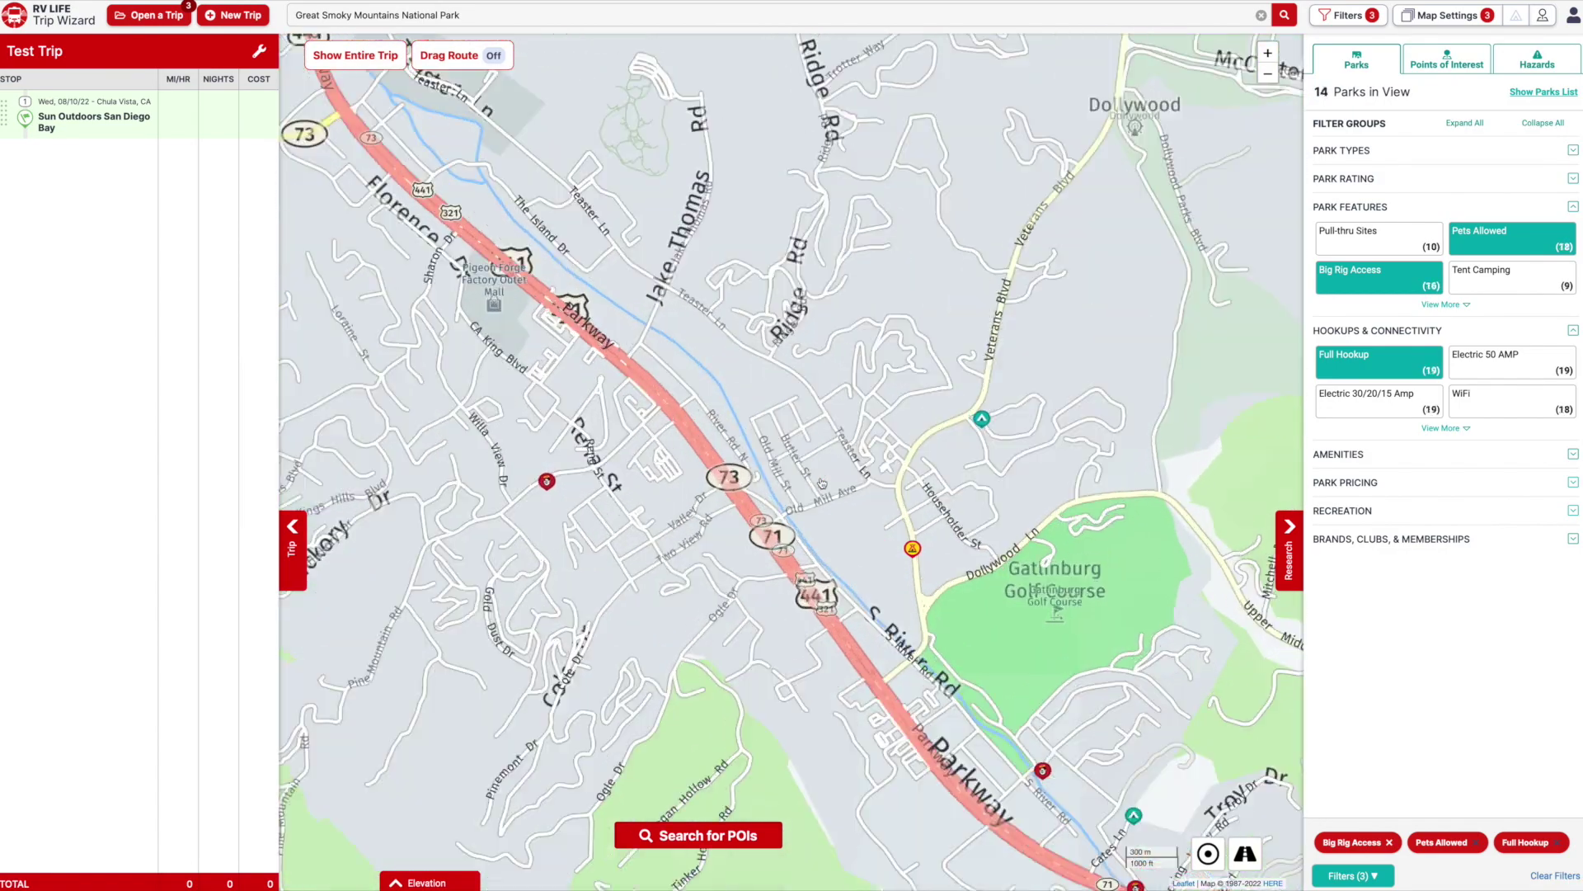
{"action": "left_click_drag", "start_coordinate": [809, 526], "coordinate": [838, 417]}
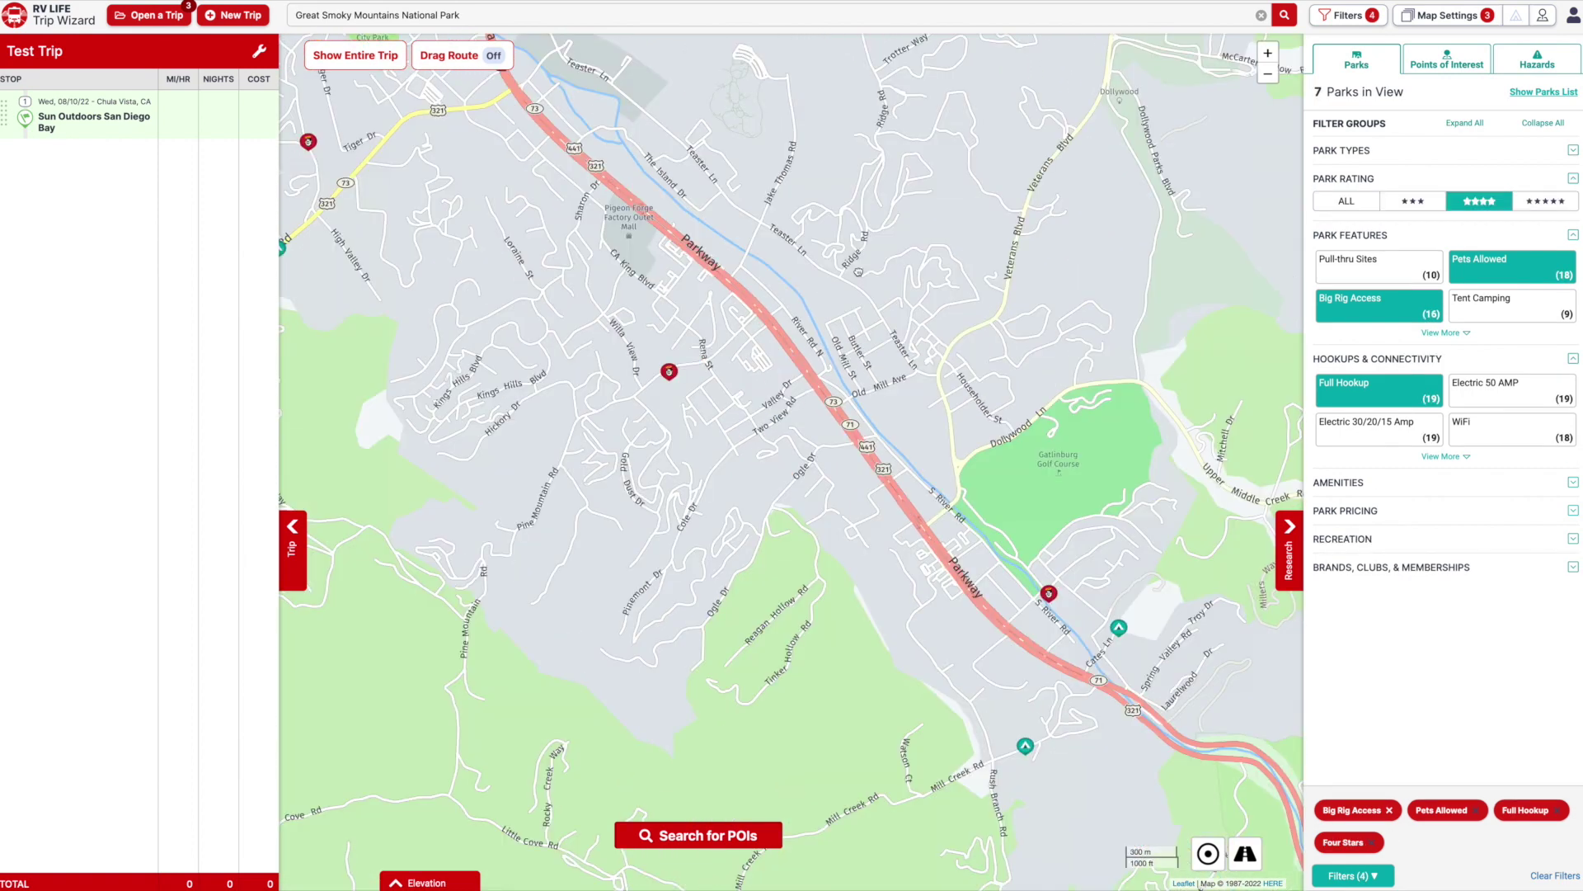
{"action": "left_click_drag", "start_coordinate": [777, 339], "coordinate": [812, 376]}
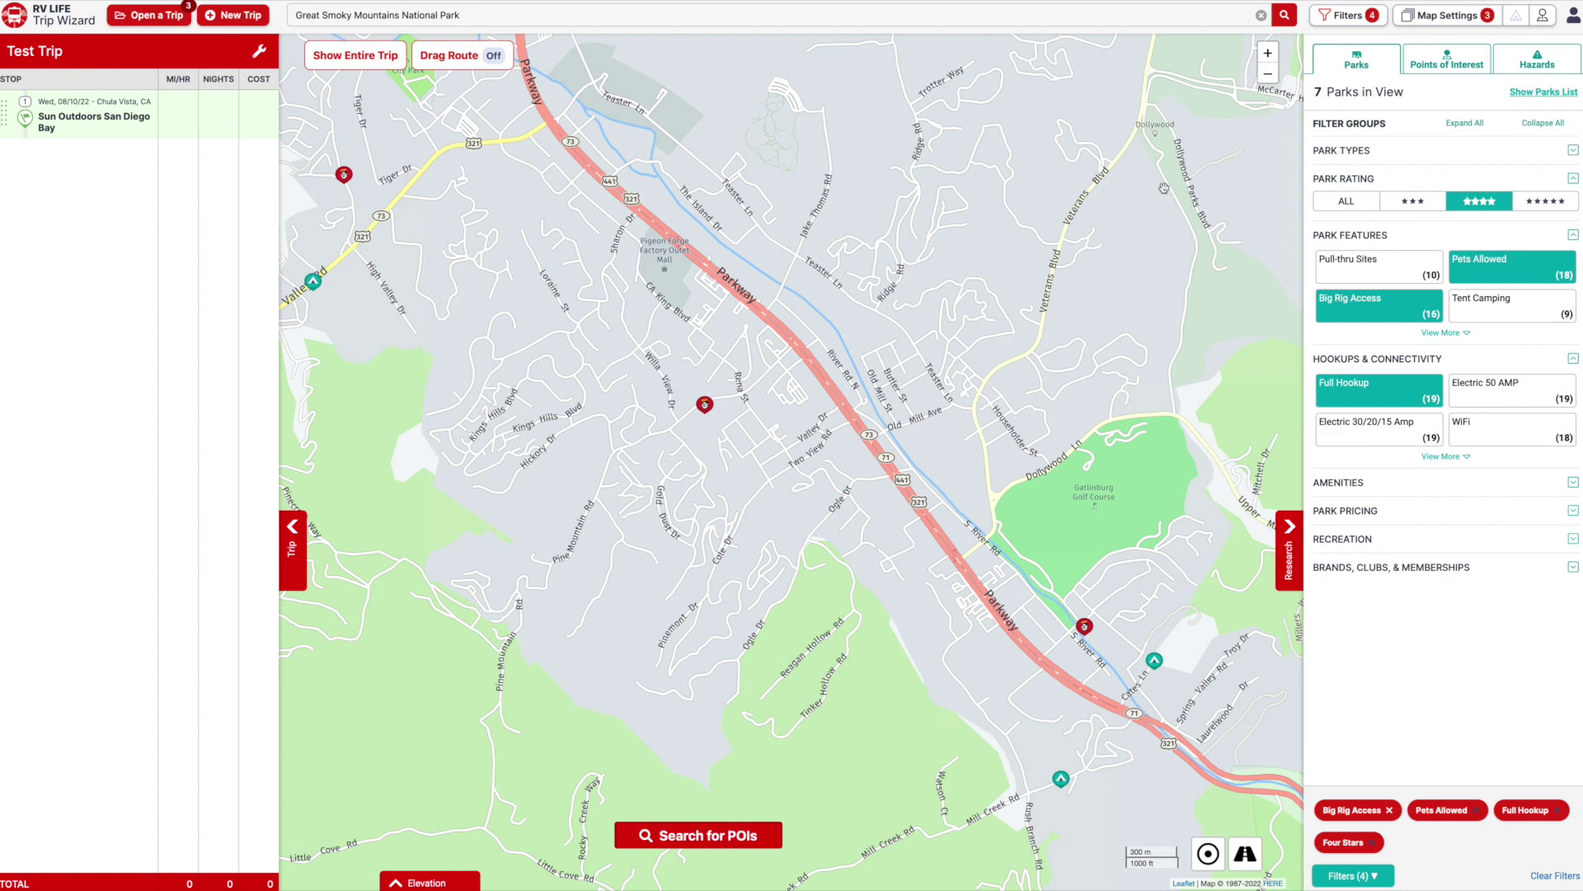
Show the list of parks in view and sort it by rating in descending order.
{"action": "left_click", "coordinate": [1534, 93]}
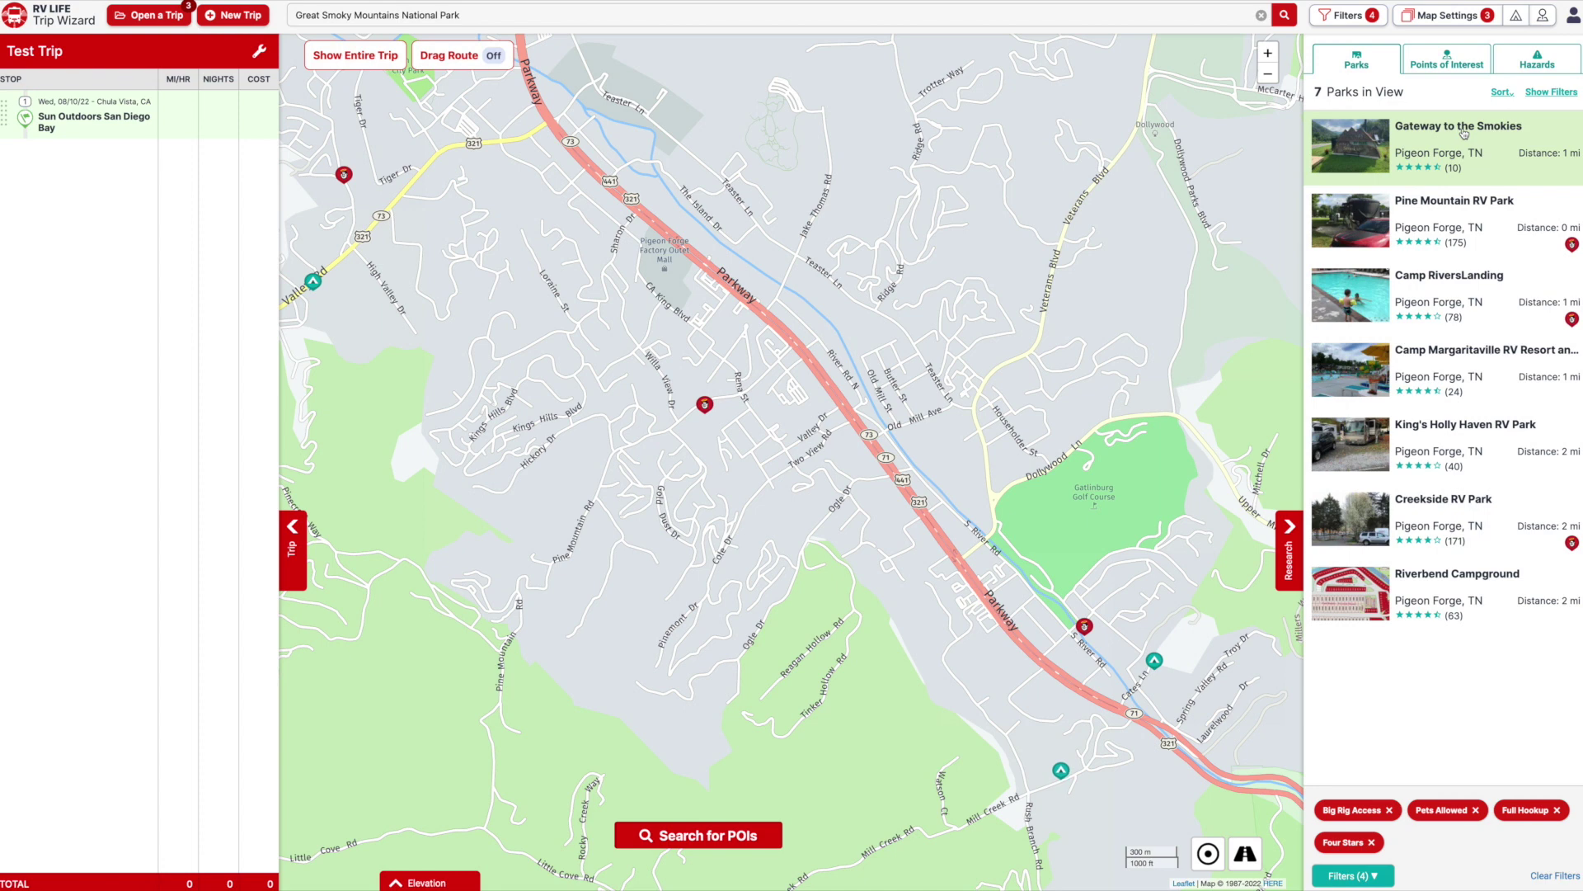
{"action": "left_click", "coordinate": [1501, 94]}
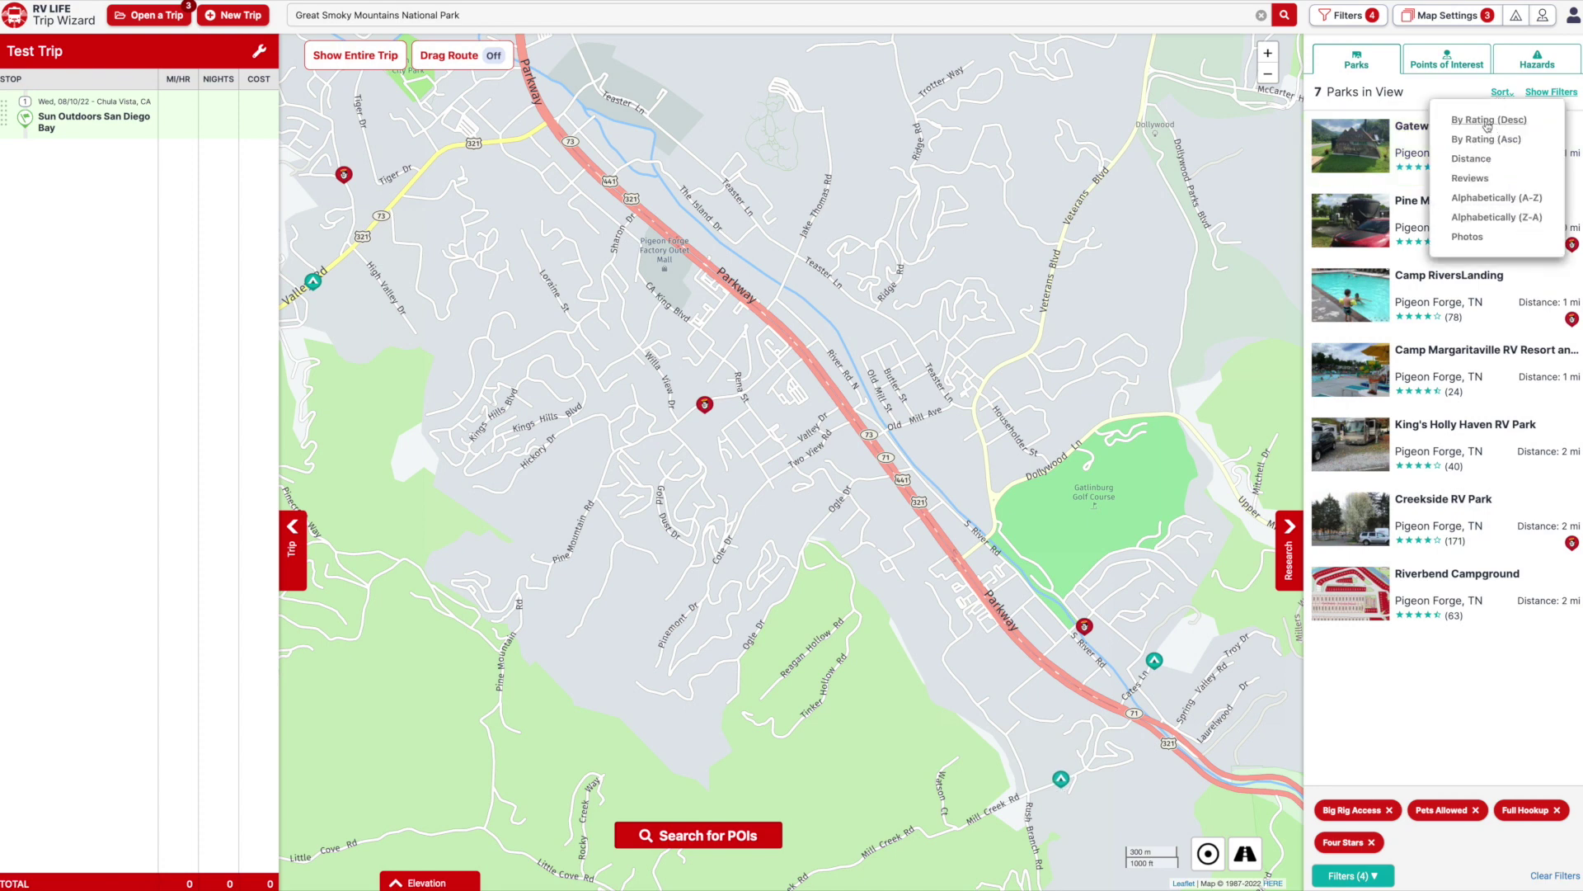
{"action": "left_click", "coordinate": [1487, 120]}
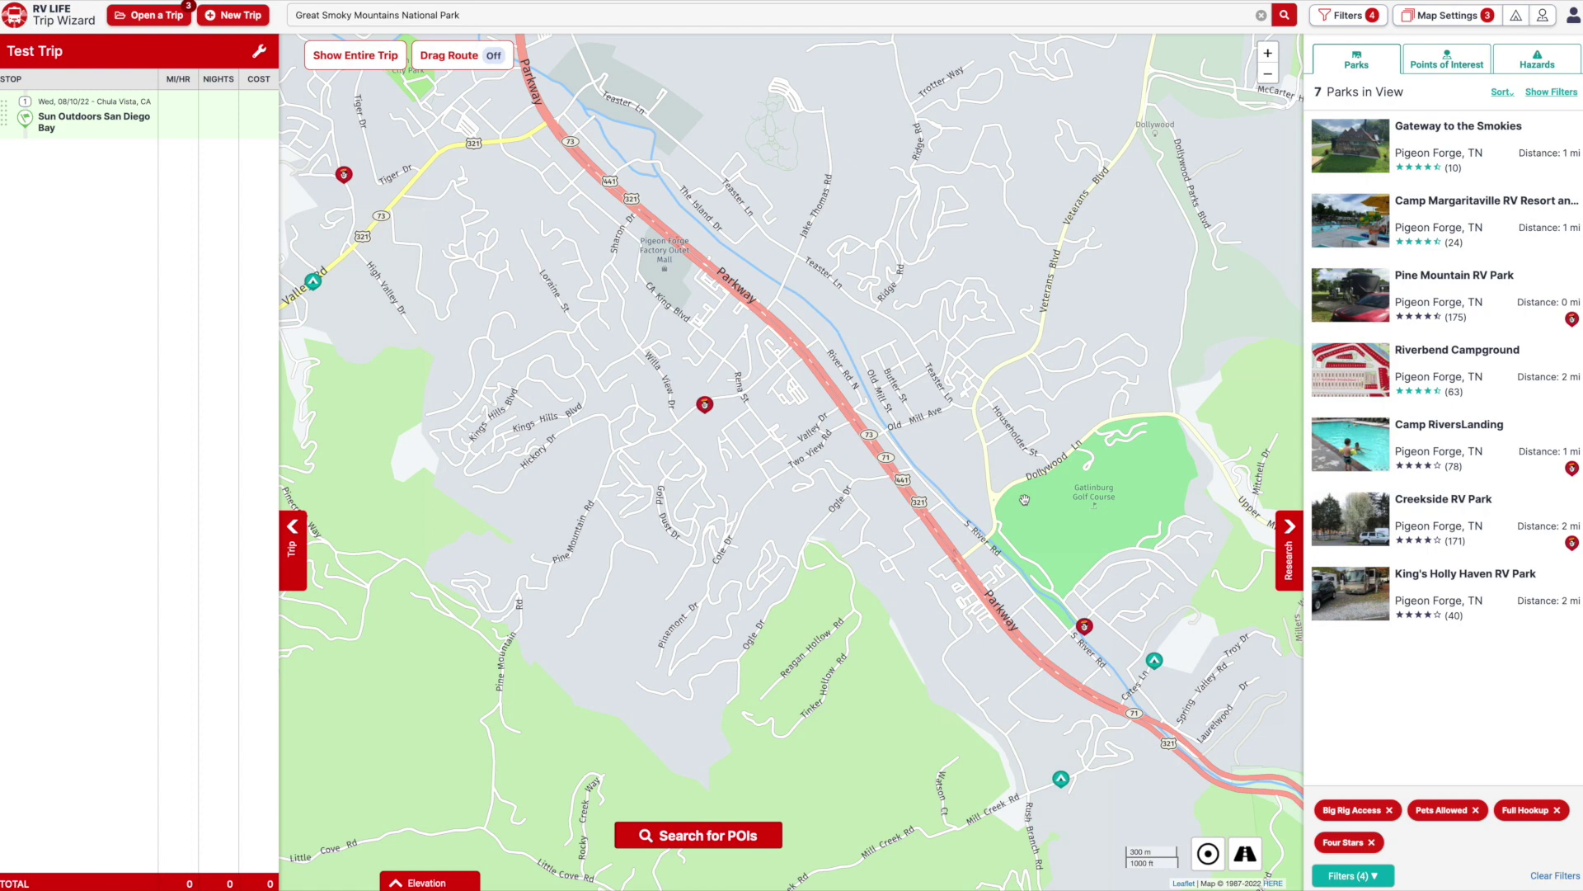
Open the park details of Camp RiversLanding from the map, look through its photos and close the details.
{"action": "left_click", "coordinate": [1085, 628]}
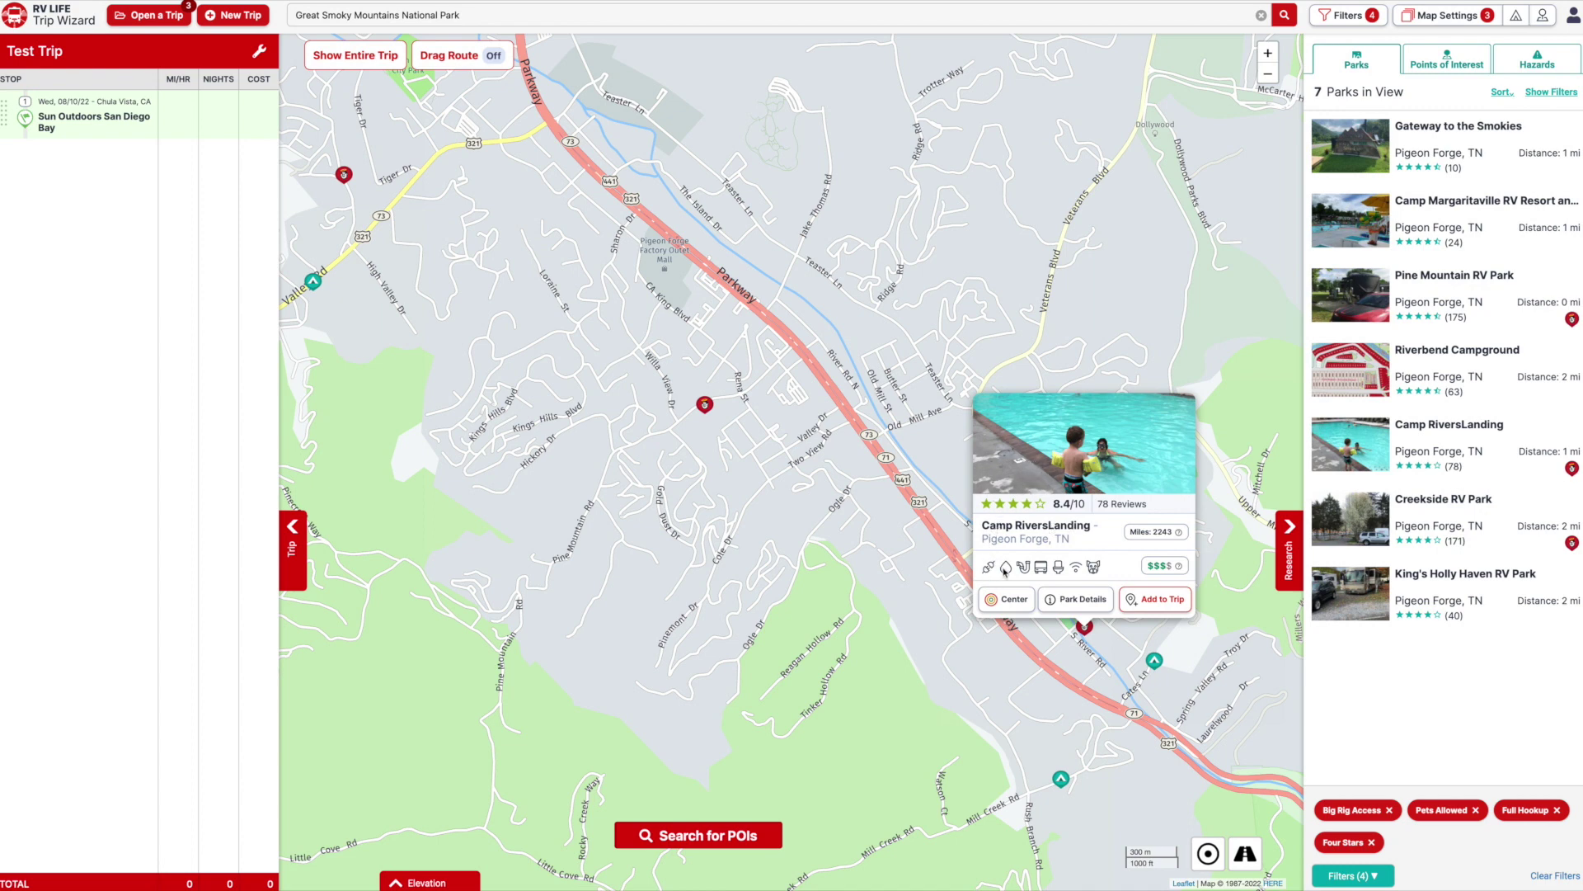
{"action": "left_click", "coordinate": [1073, 601]}
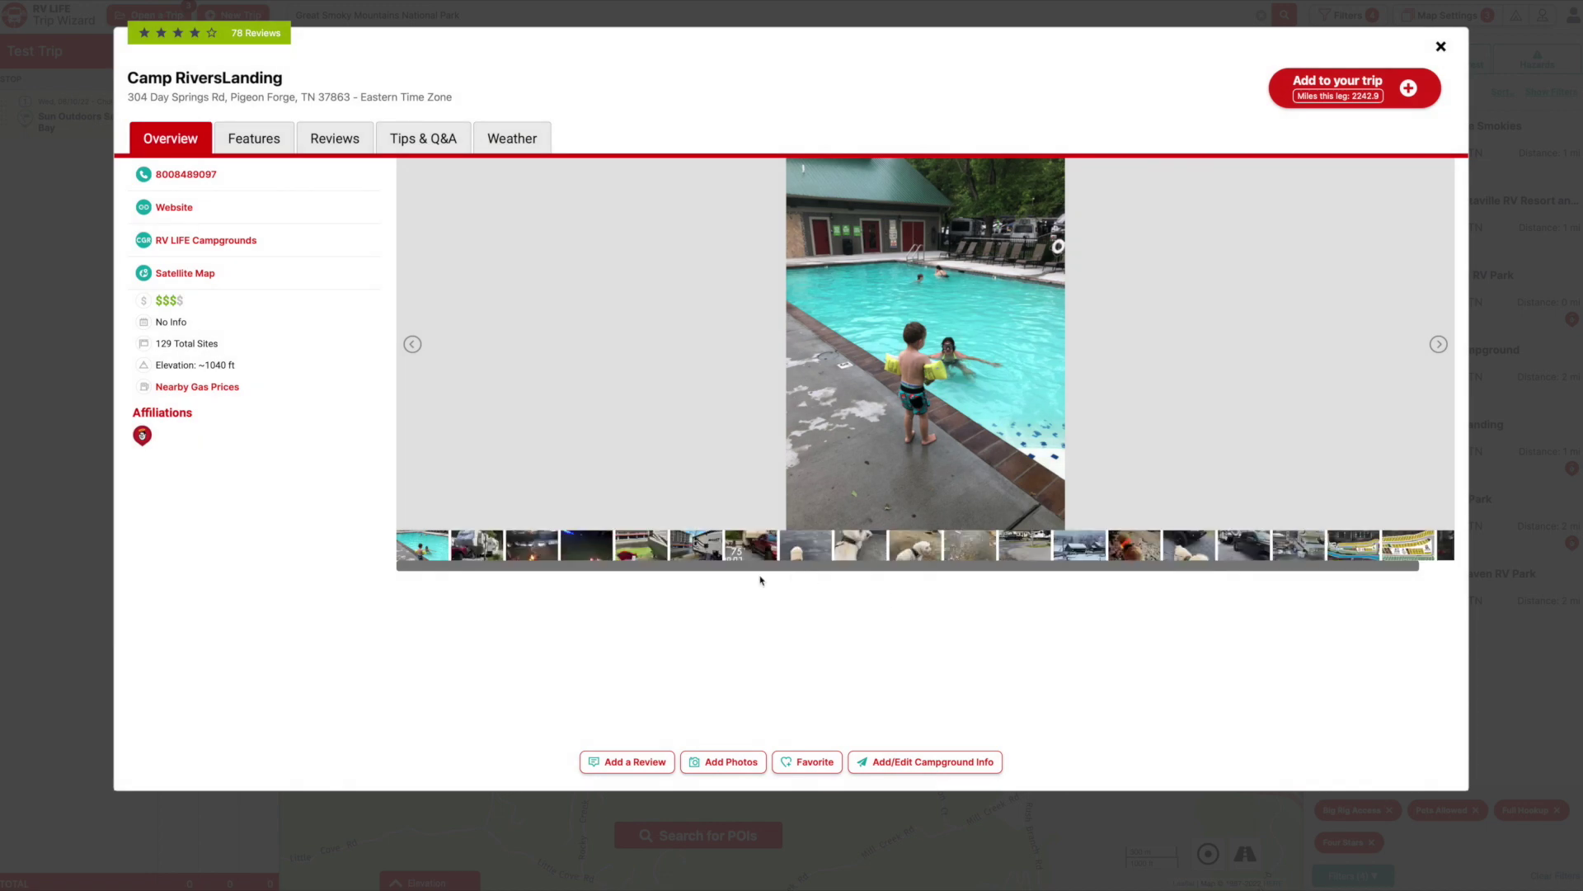
{"action": "left_click", "coordinate": [536, 545]}
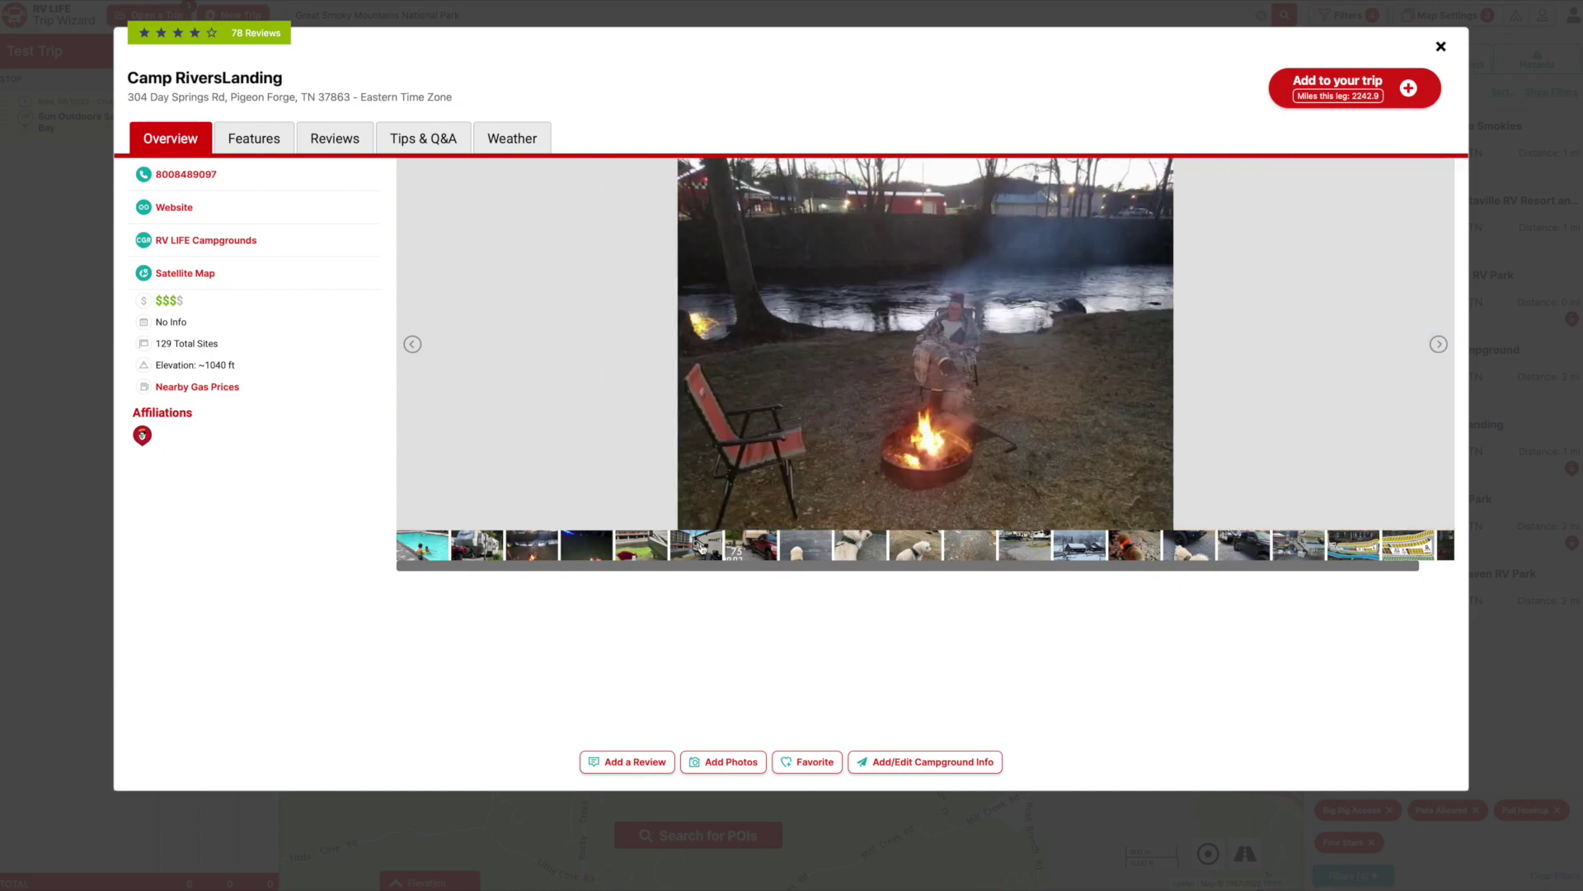
{"action": "left_click", "coordinate": [702, 549]}
{"action": "left_click", "coordinate": [818, 550]}
{"action": "left_click", "coordinate": [858, 550]}
{"action": "left_click", "coordinate": [917, 550]}
{"action": "left_click", "coordinate": [971, 550]}
{"action": "left_click", "coordinate": [1015, 551]}
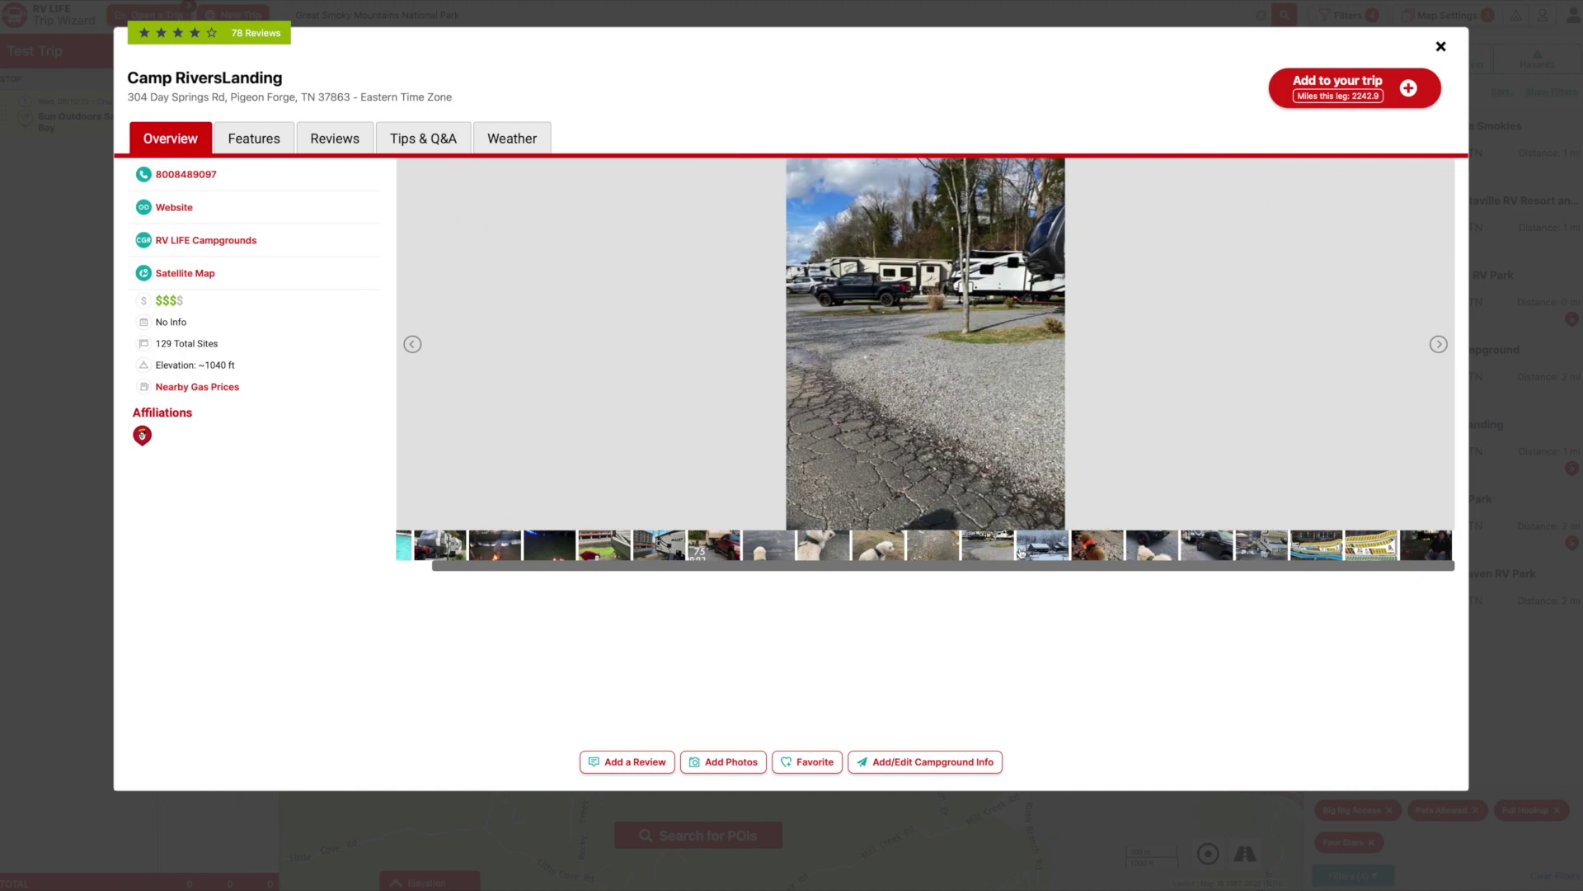
{"action": "left_click", "coordinate": [1062, 550]}
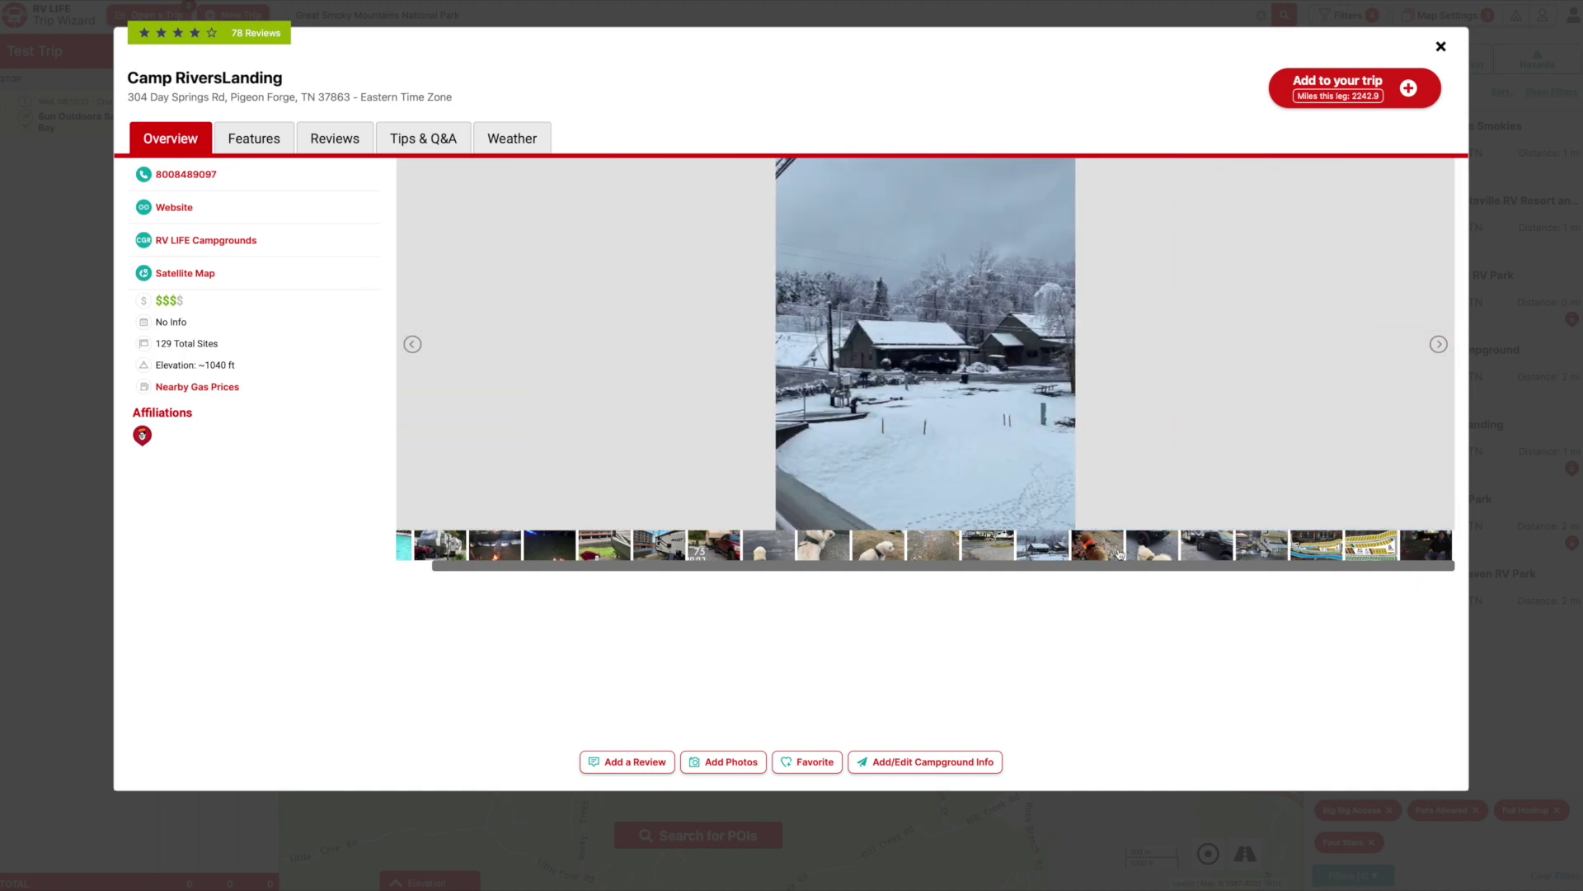
{"action": "left_click", "coordinate": [1204, 549]}
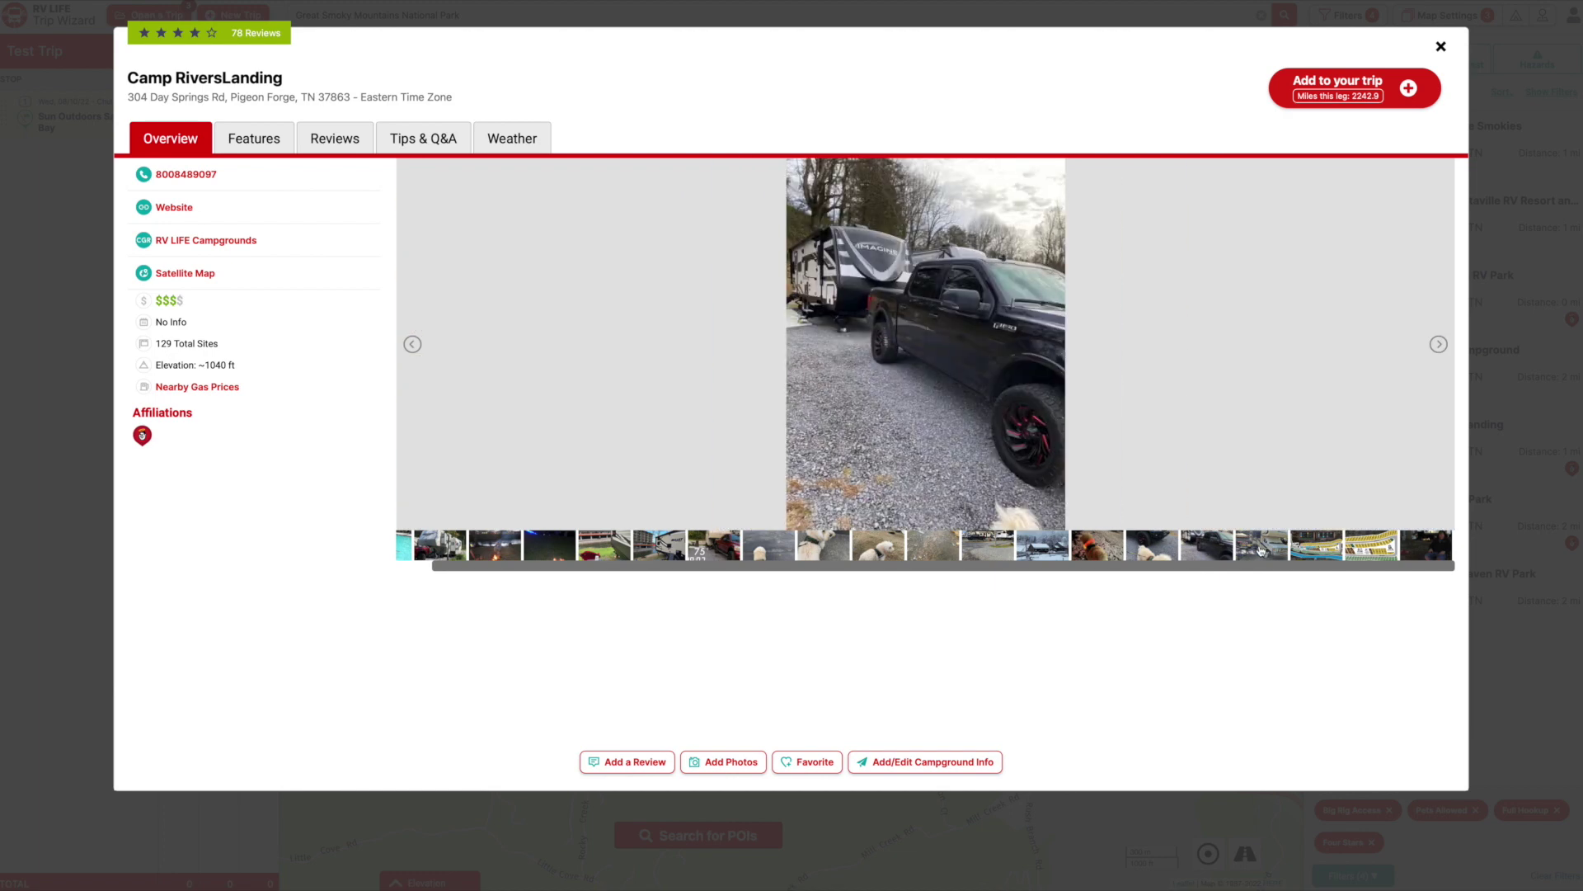
{"action": "left_click", "coordinate": [1261, 550]}
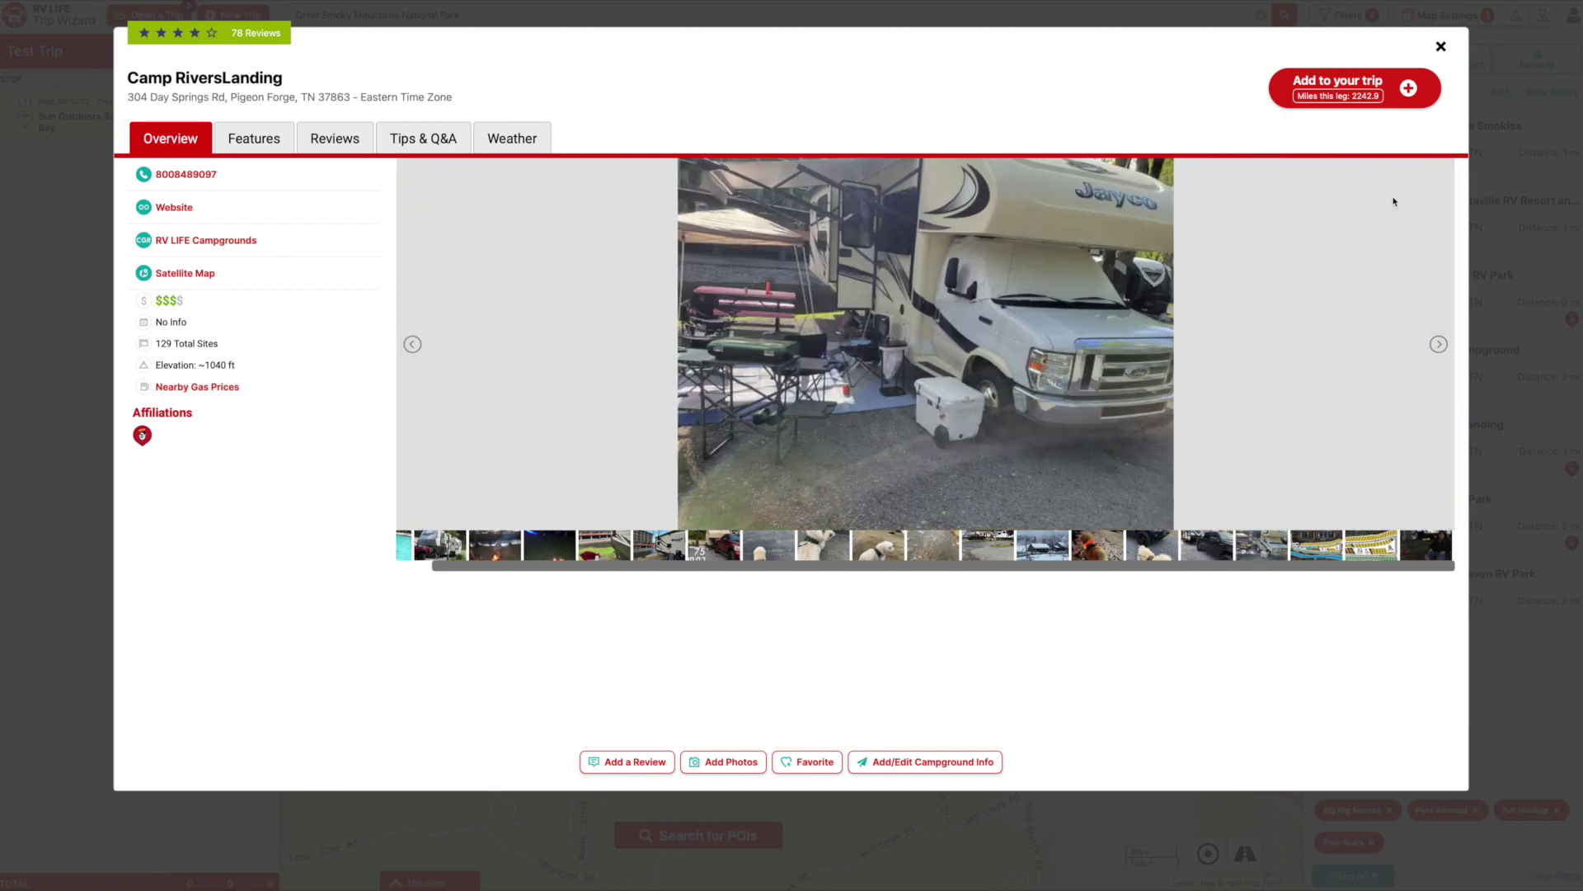
{"action": "left_click", "coordinate": [1440, 47]}
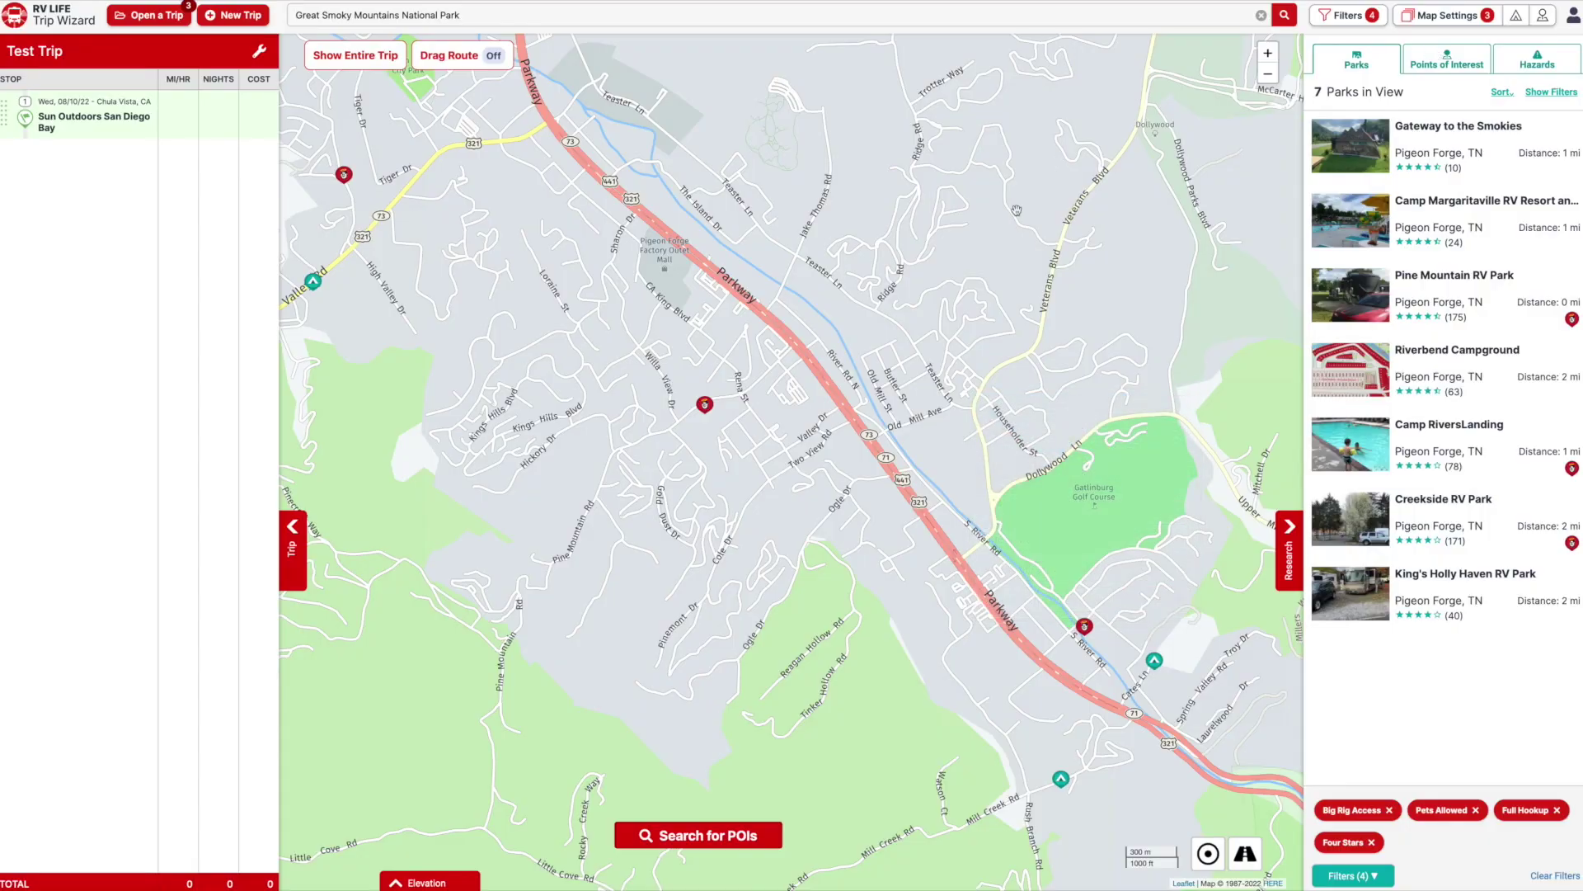
Open the park details of Pine Mountain RV Park from the map, browse its photos and close the details.
{"action": "left_click", "coordinate": [705, 405]}
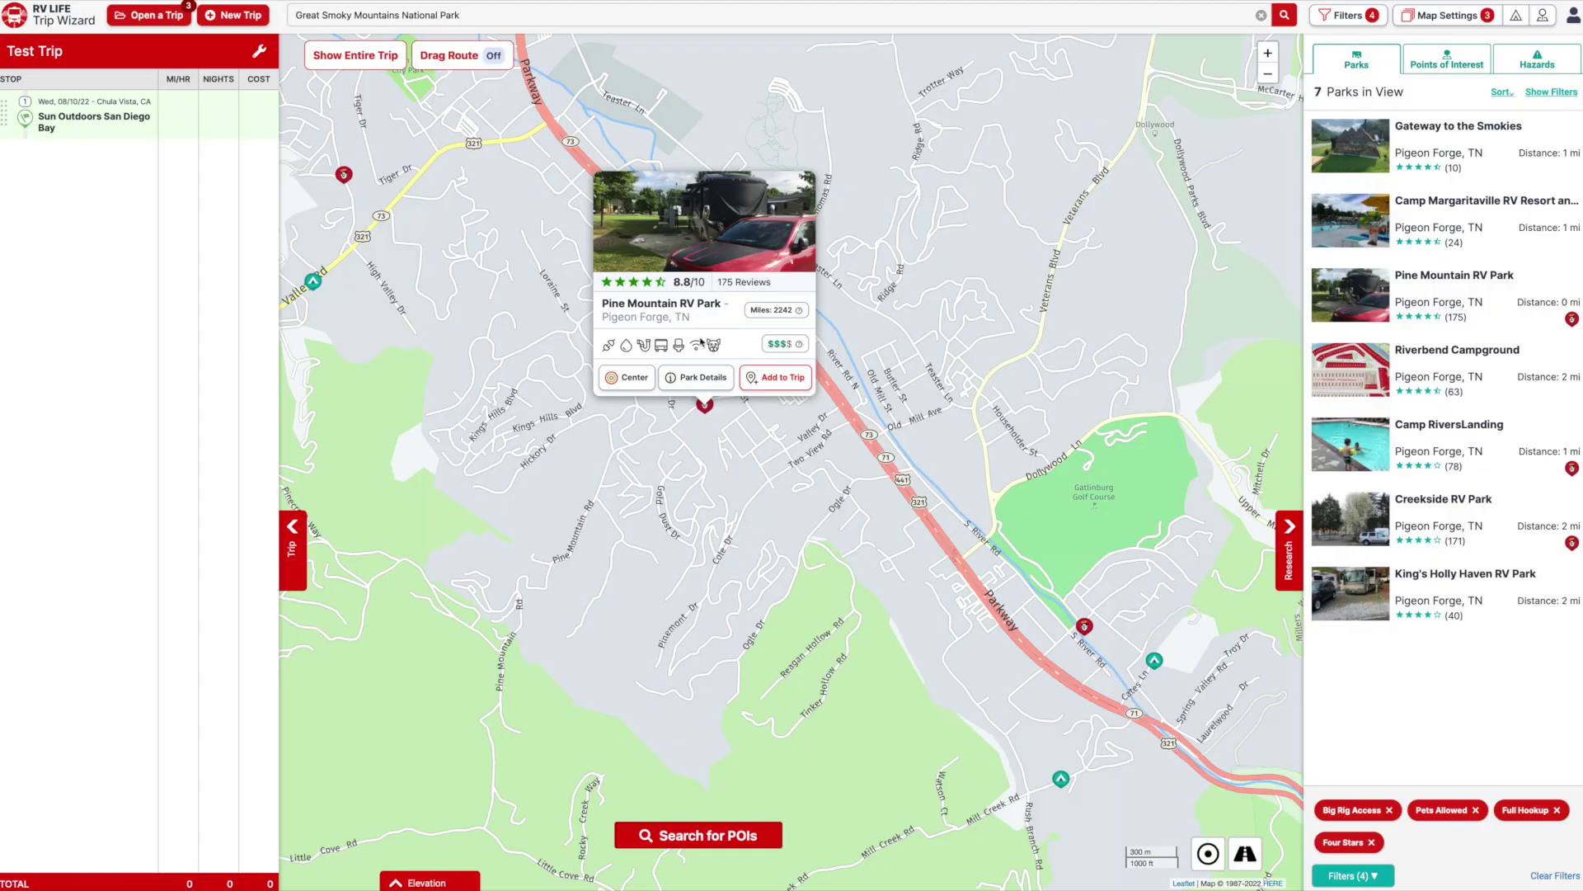
{"action": "left_click", "coordinate": [695, 378]}
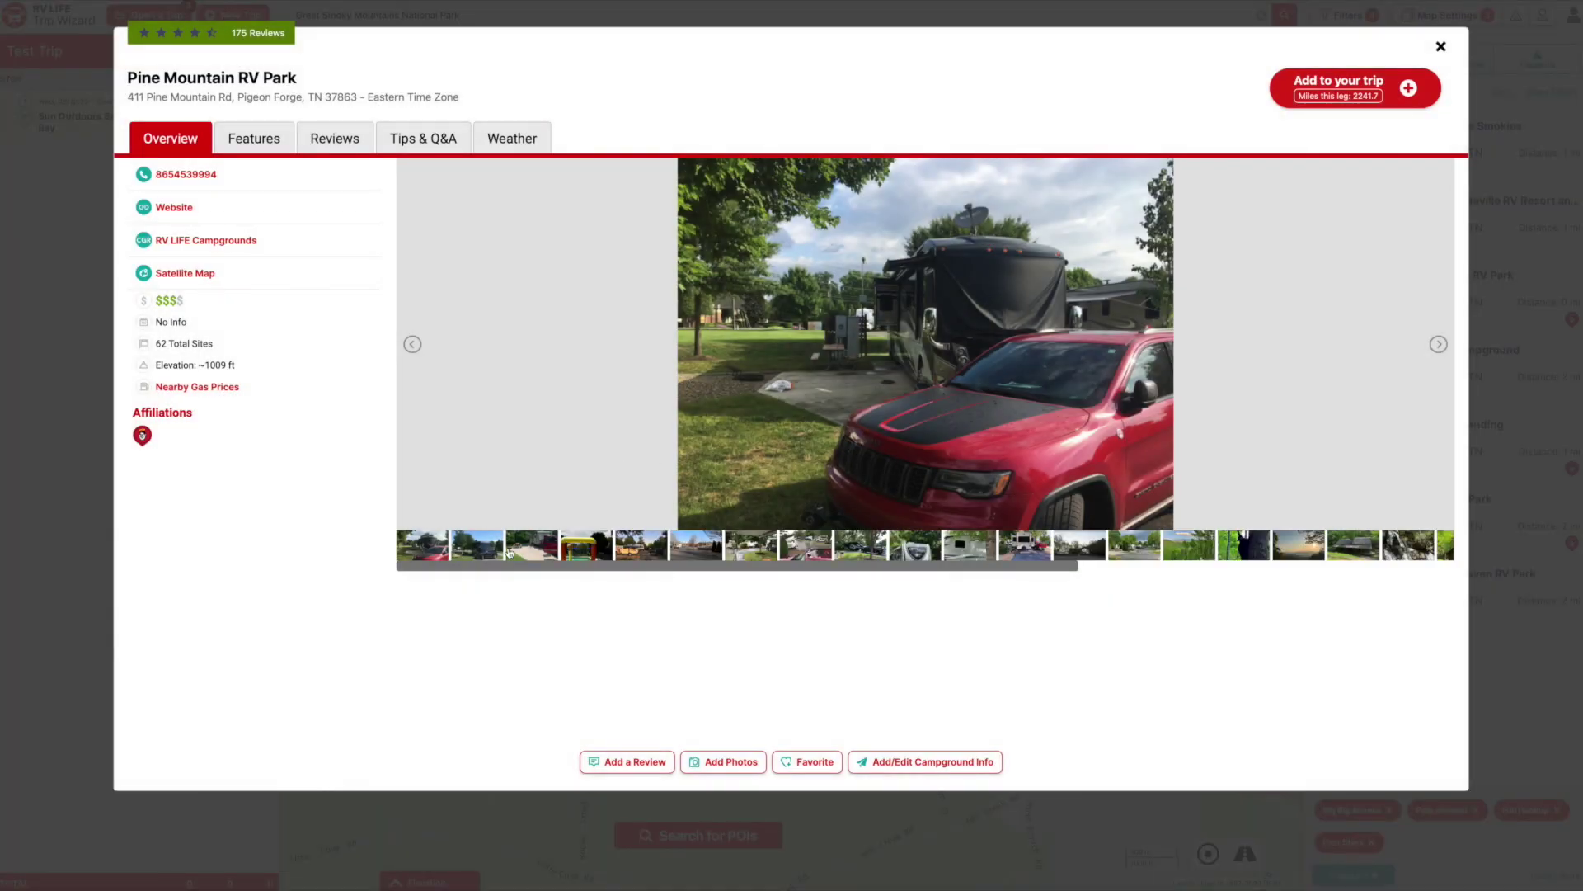
{"action": "left_click", "coordinate": [509, 553]}
{"action": "left_click", "coordinate": [677, 552]}
{"action": "left_click", "coordinate": [823, 557]}
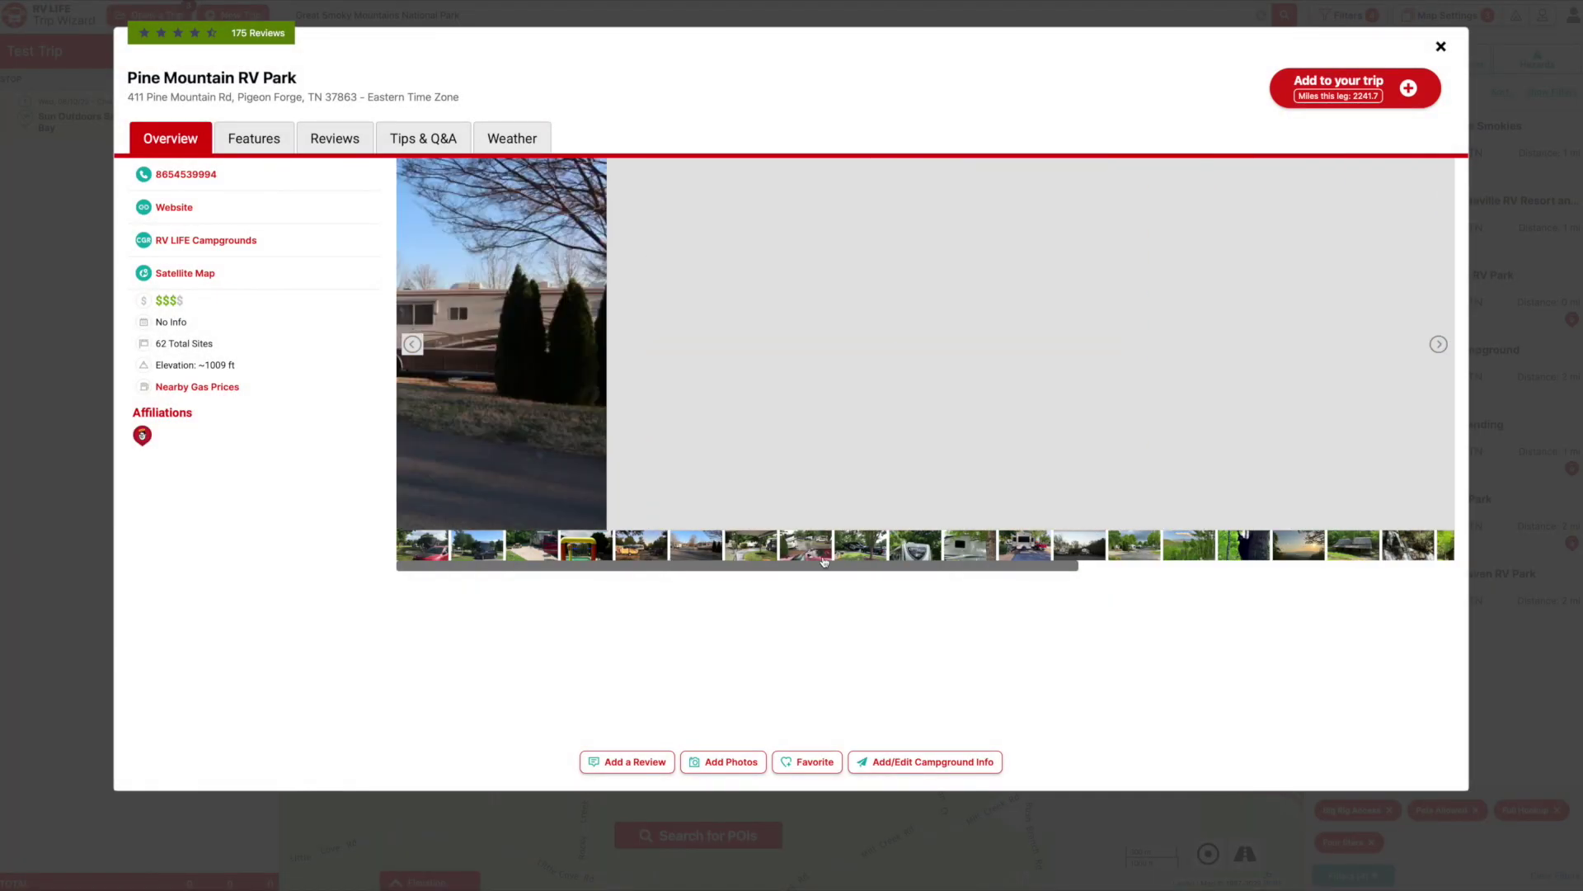
{"action": "left_click", "coordinate": [973, 561]}
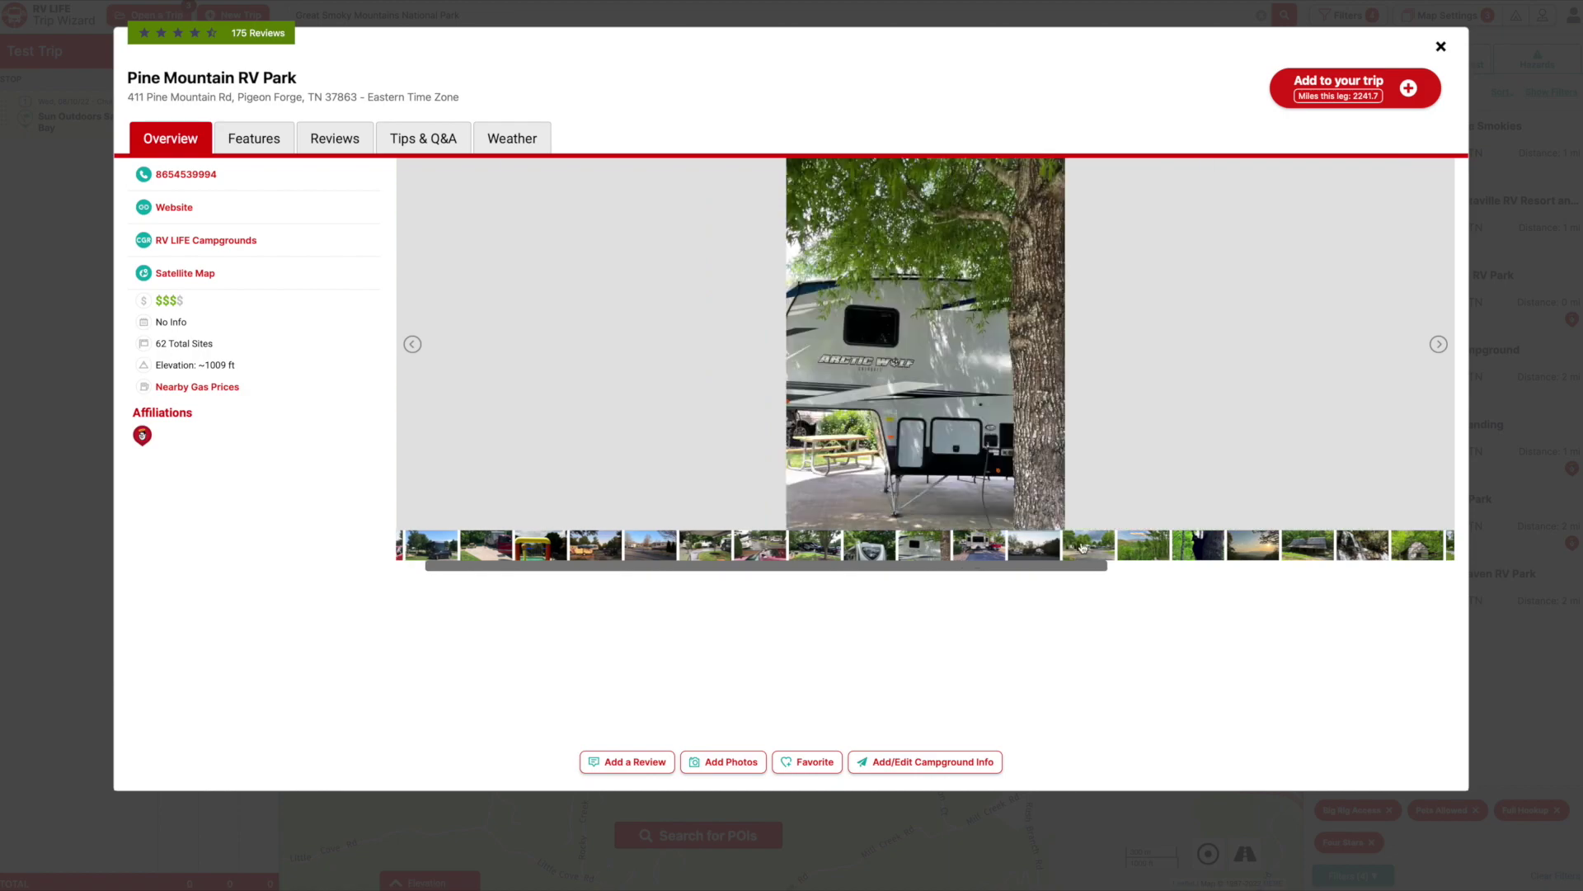
{"action": "left_click", "coordinate": [1083, 547]}
{"action": "left_click", "coordinate": [1441, 47]}
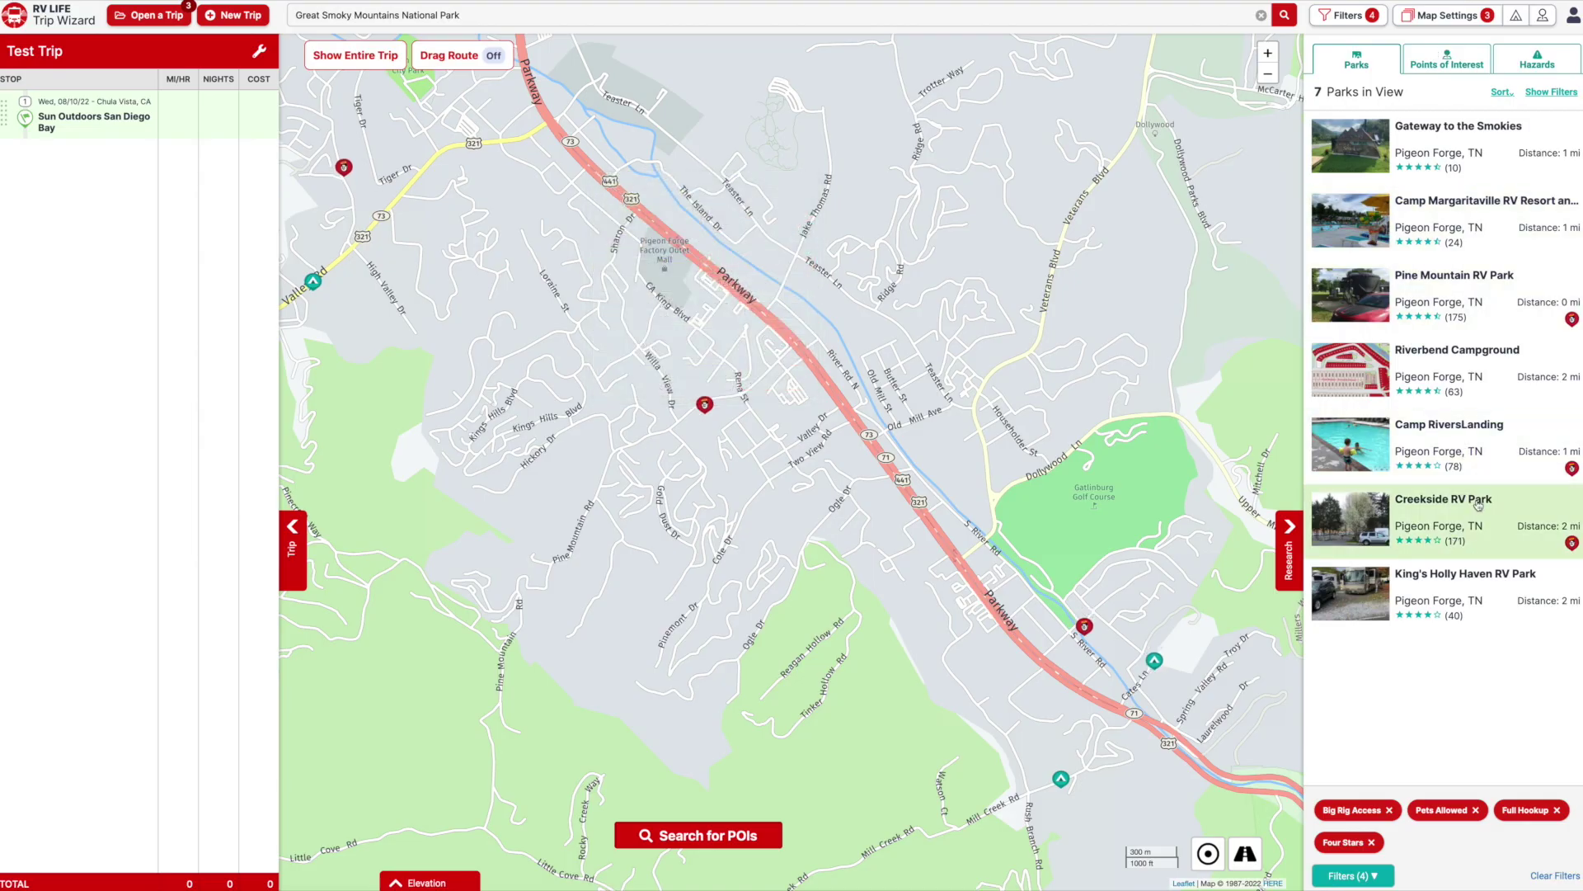
Add Camp Margaritaville RV Resort and Lodge to the trip as the last stop with a stay of 4 nights.
{"action": "left_click", "coordinate": [1466, 217]}
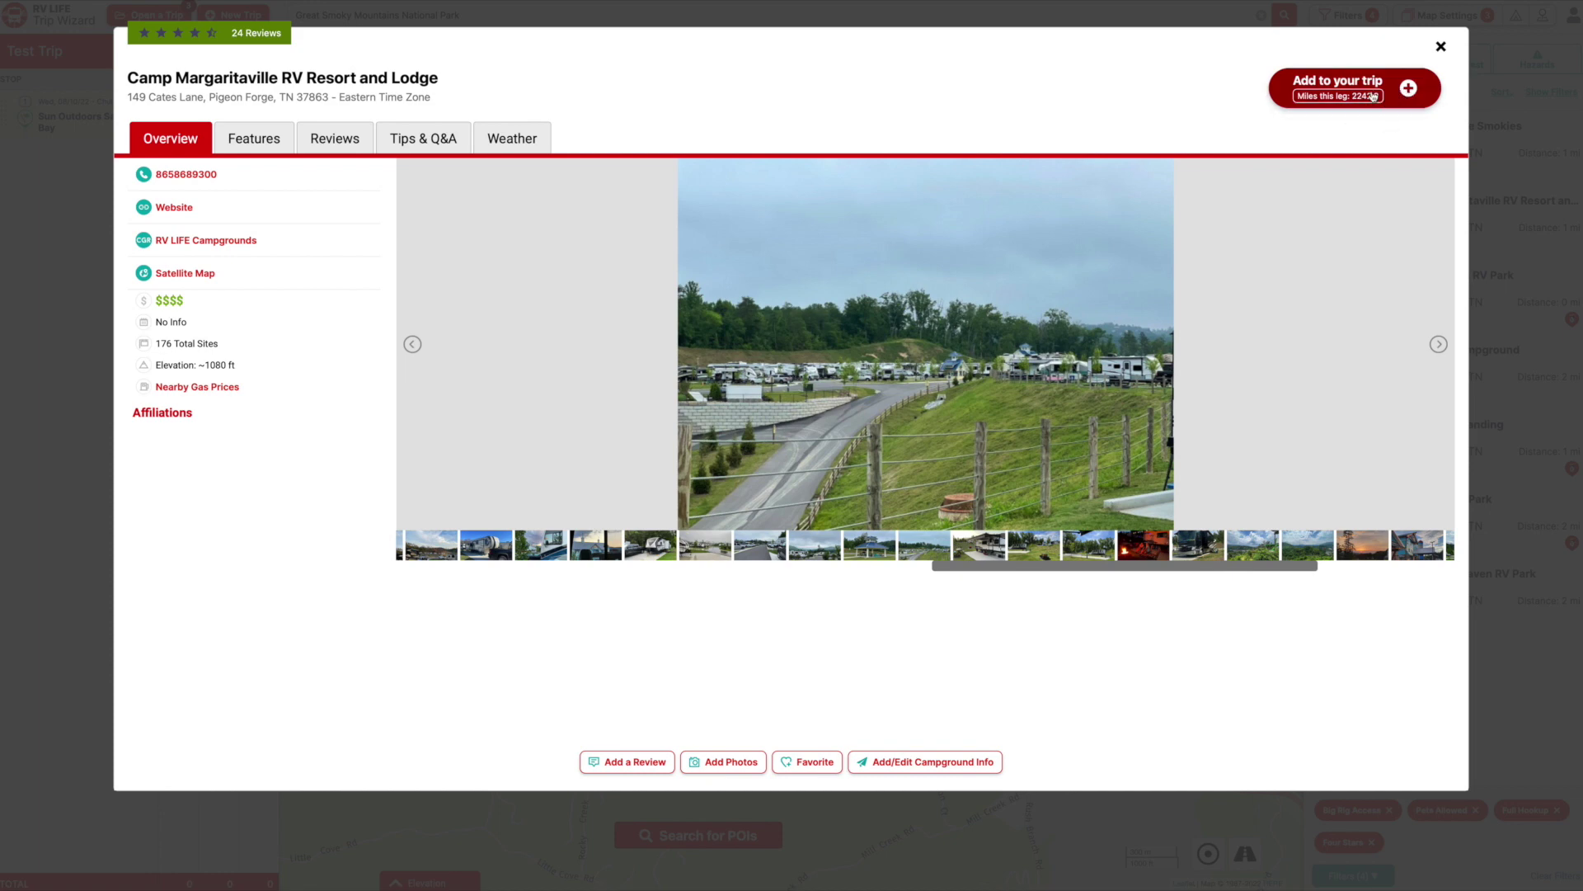
{"action": "left_click", "coordinate": [1411, 88]}
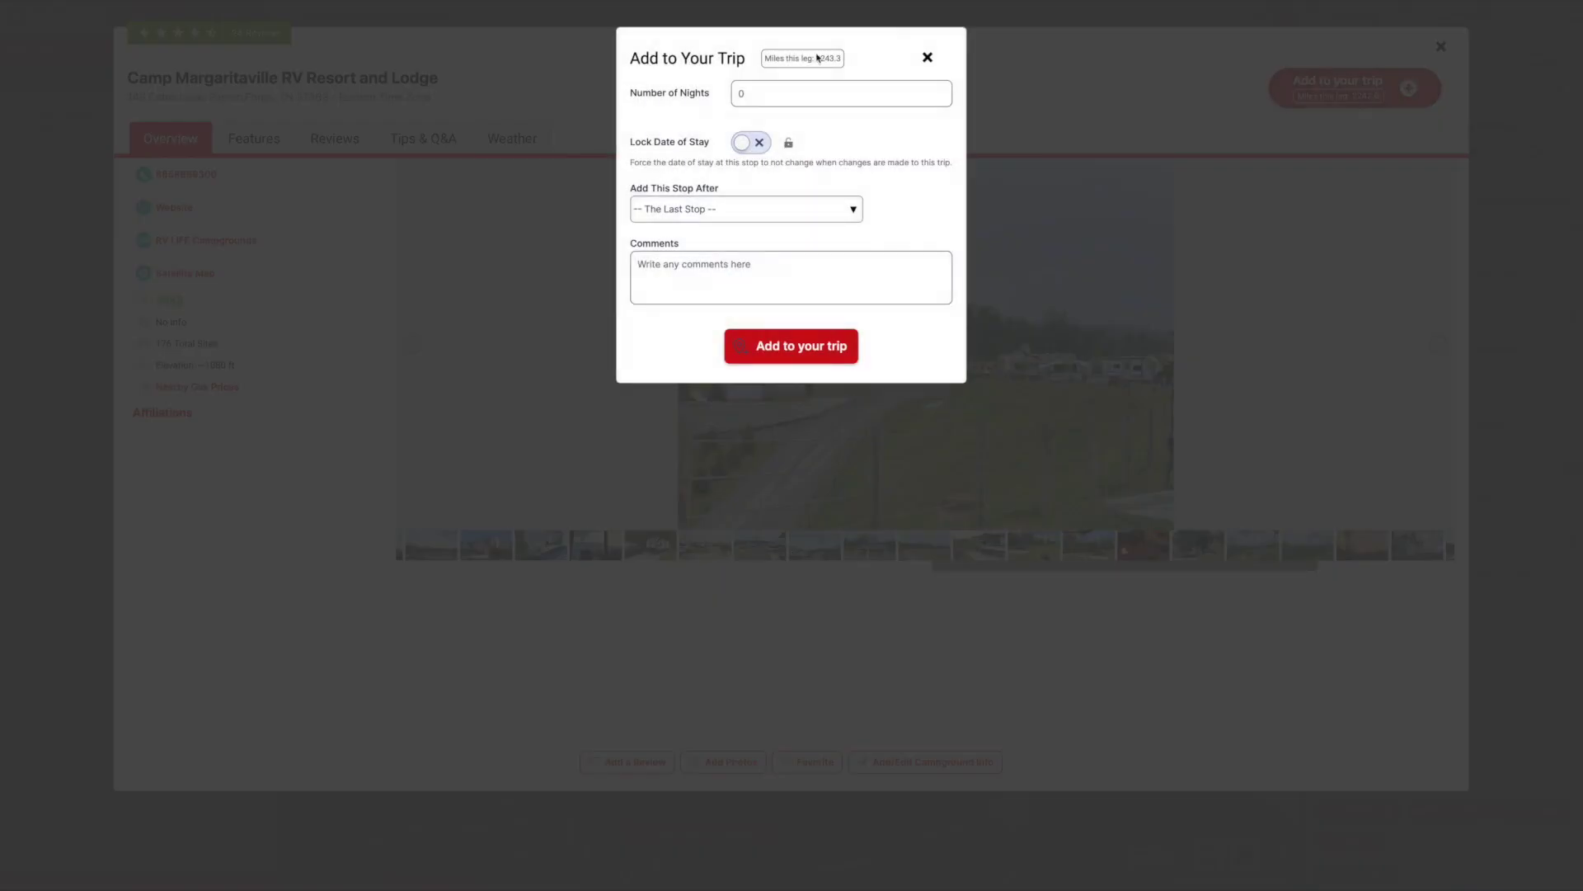
{"action": "left_click", "coordinate": [657, 208]}
{"action": "left_click", "coordinate": [656, 206]}
{"action": "left_click", "coordinate": [798, 91]}
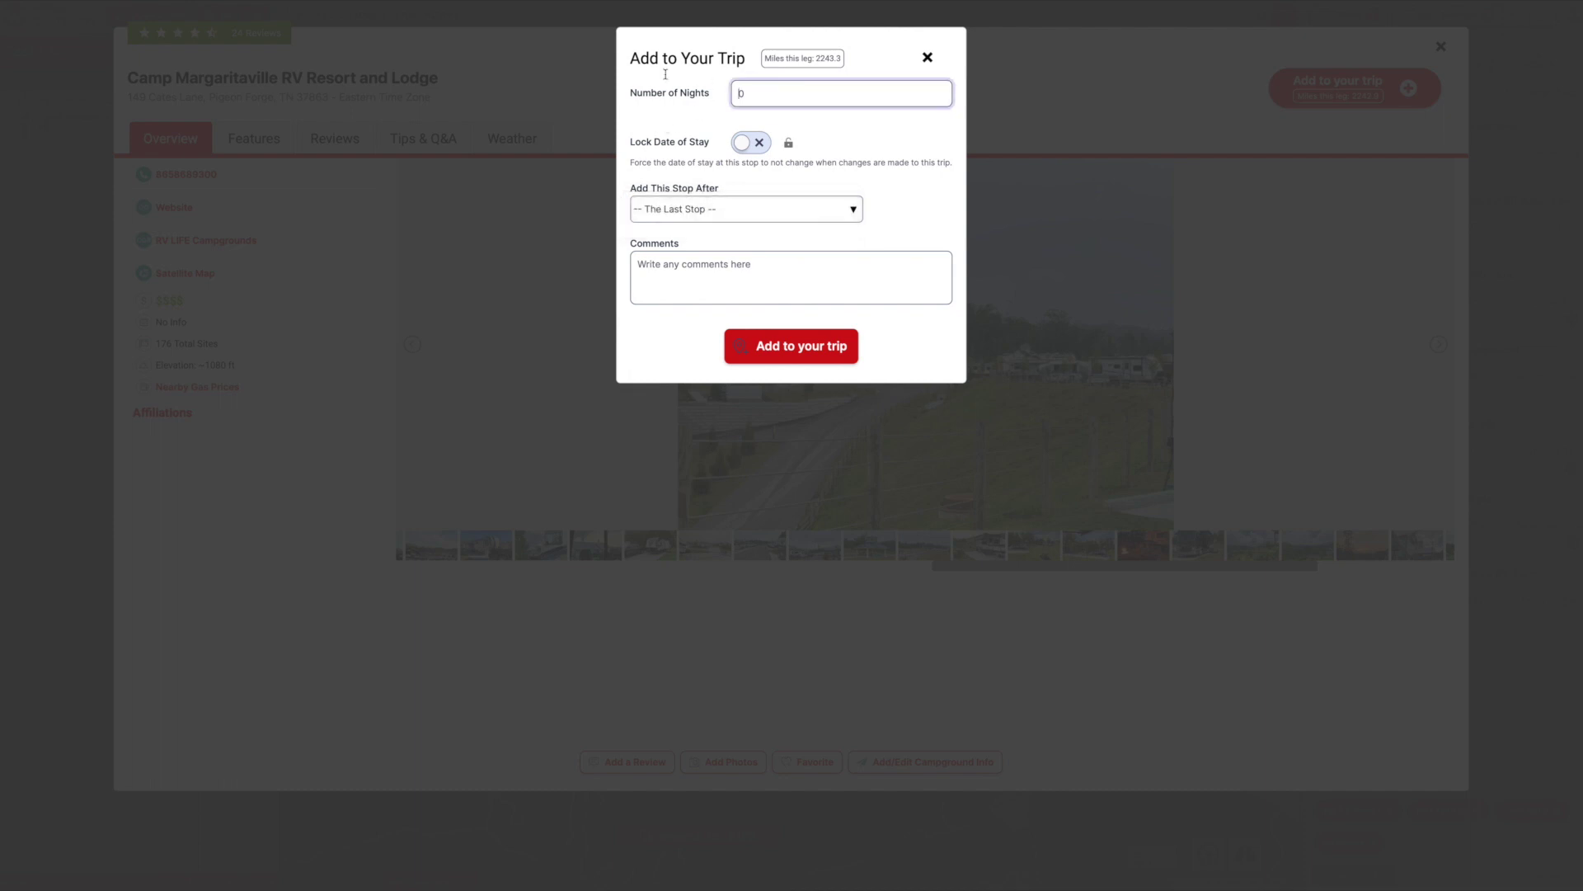
{"action": "type", "text": "4"}
{"action": "left_click", "coordinate": [743, 145]}
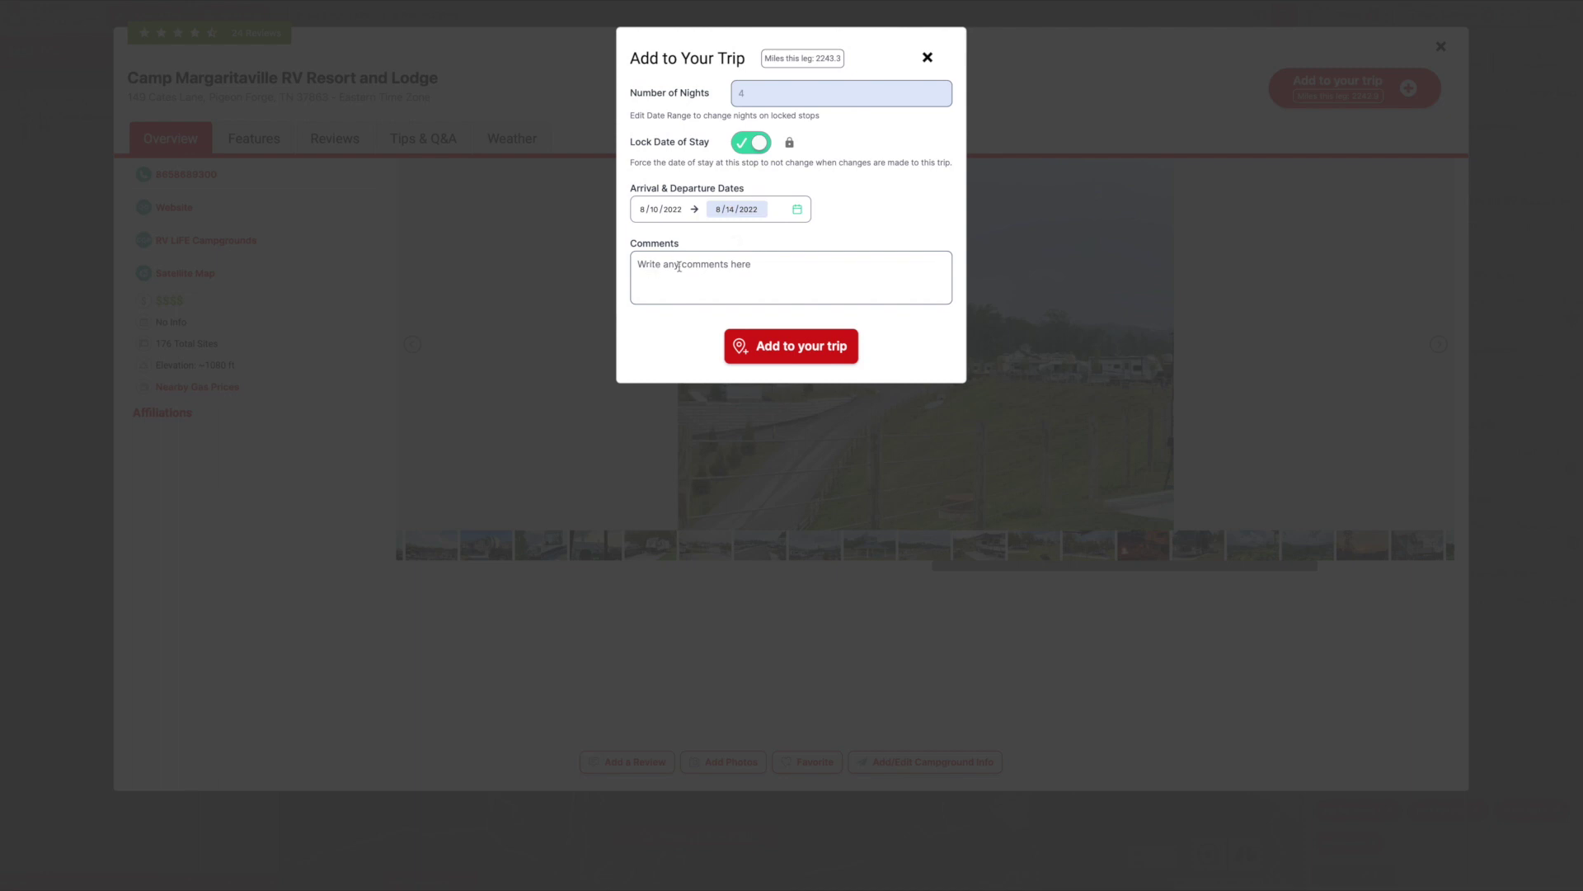
{"action": "left_click", "coordinate": [747, 146]}
{"action": "left_click", "coordinate": [780, 347]}
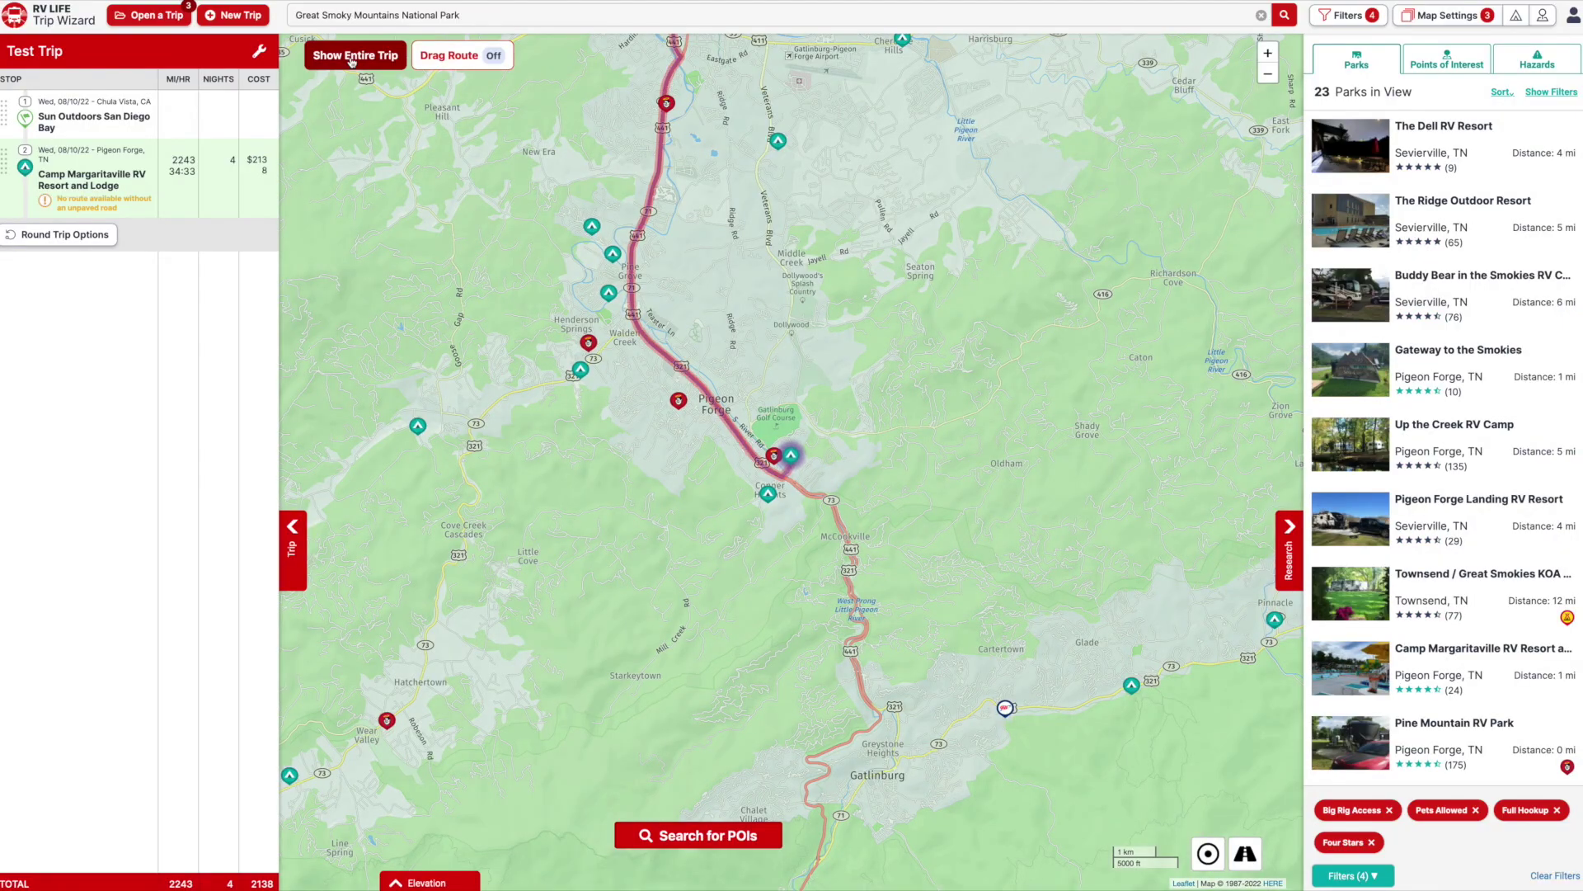
Show the entire trip and follow the route on the map from Sun Outdoors San Diego Bay through Phoenix to Flagstaff.
{"action": "left_click", "coordinate": [351, 60]}
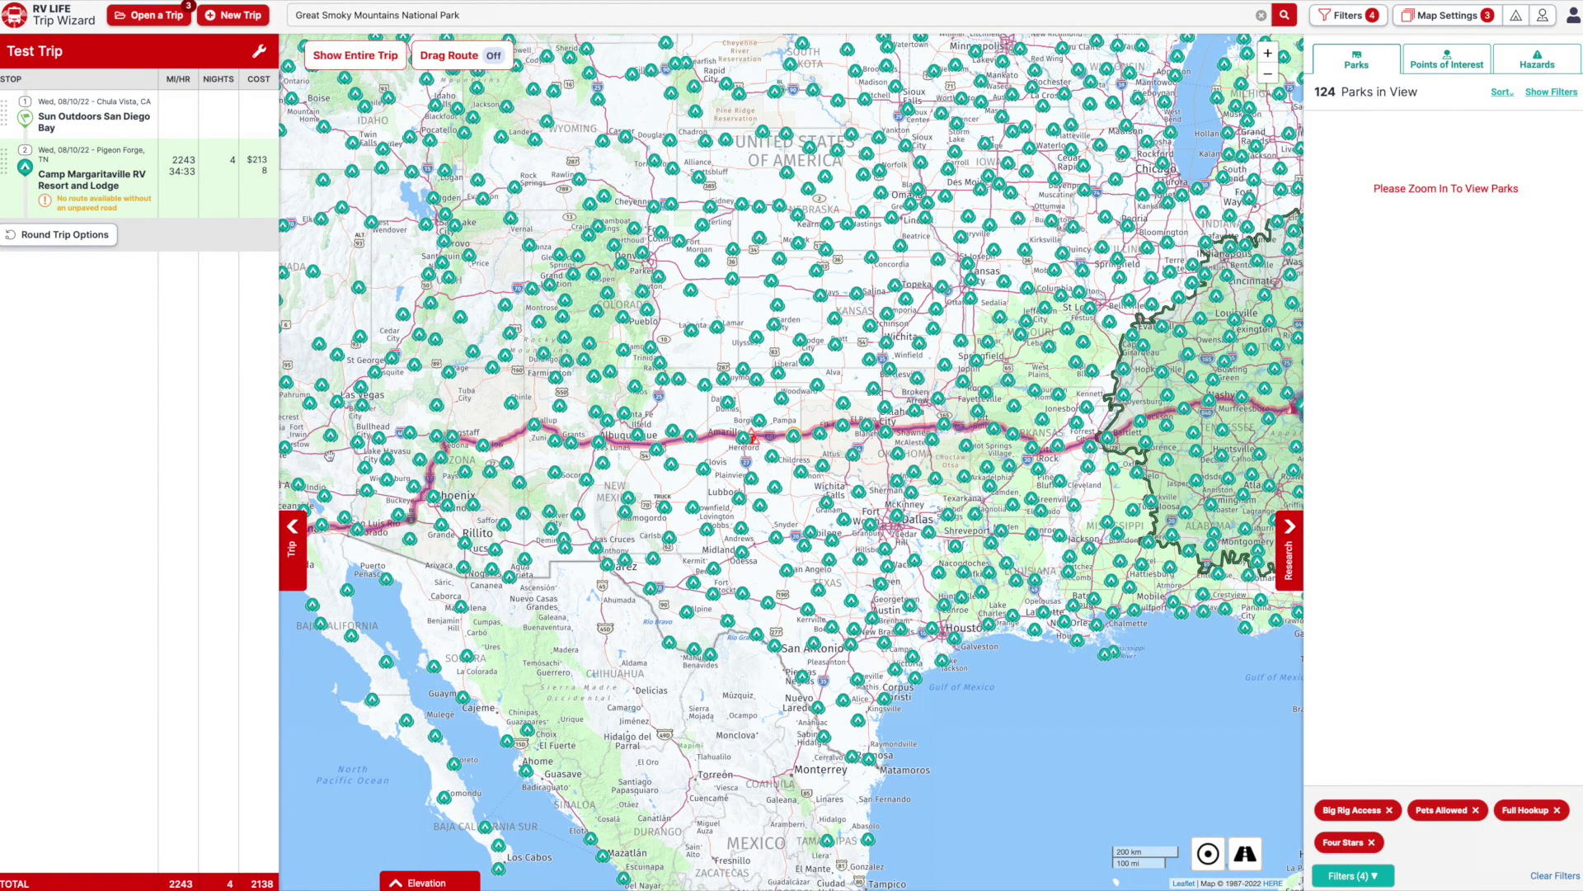
{"action": "mouse_move", "coordinate": [179, 188]}
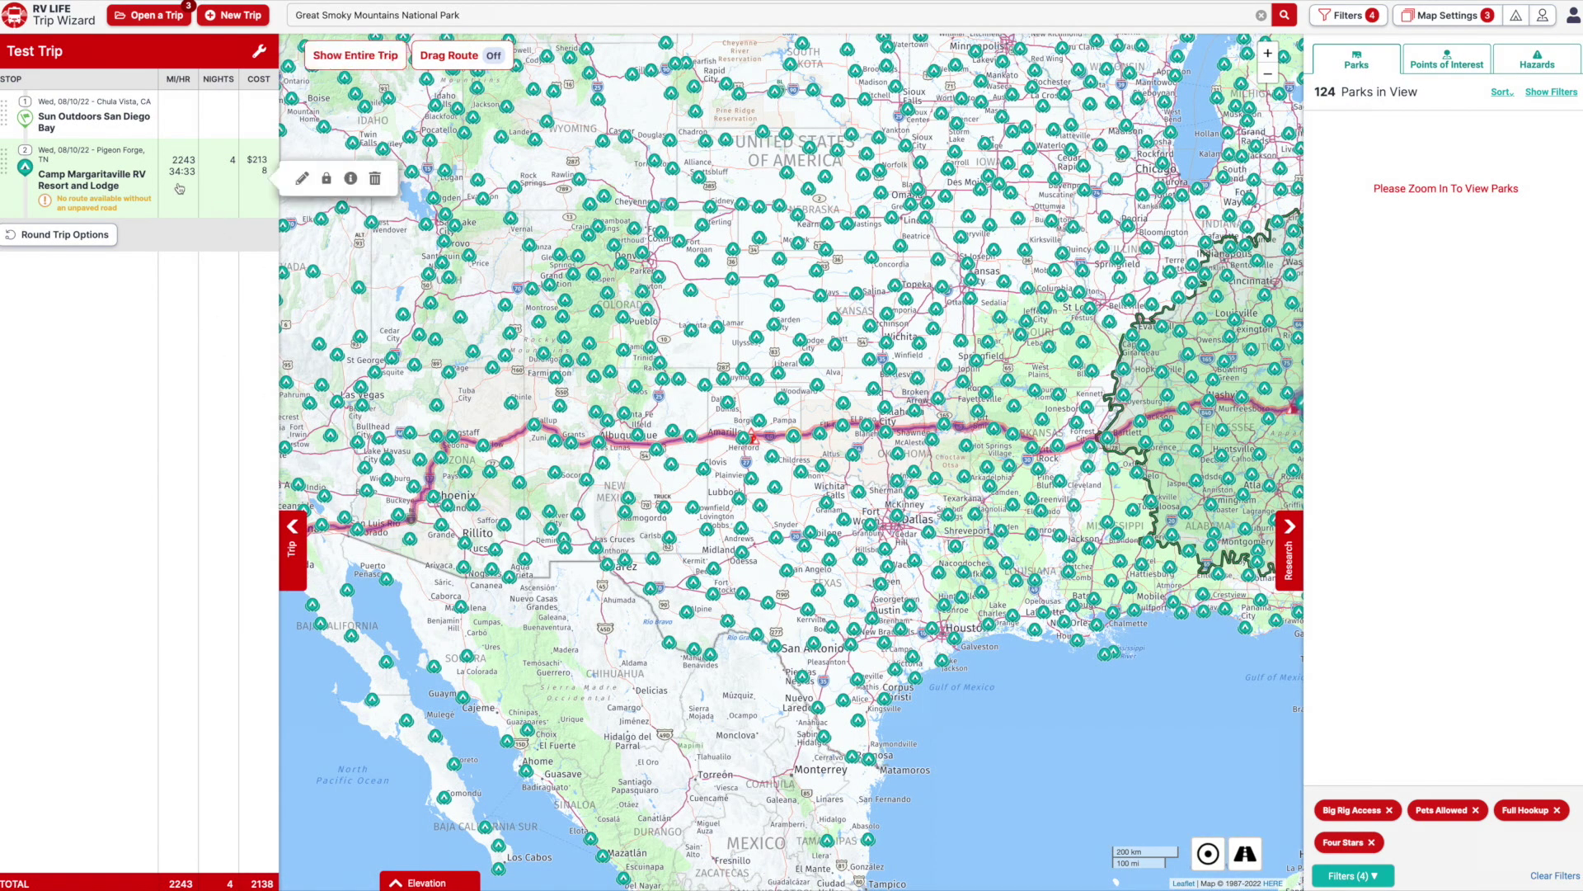
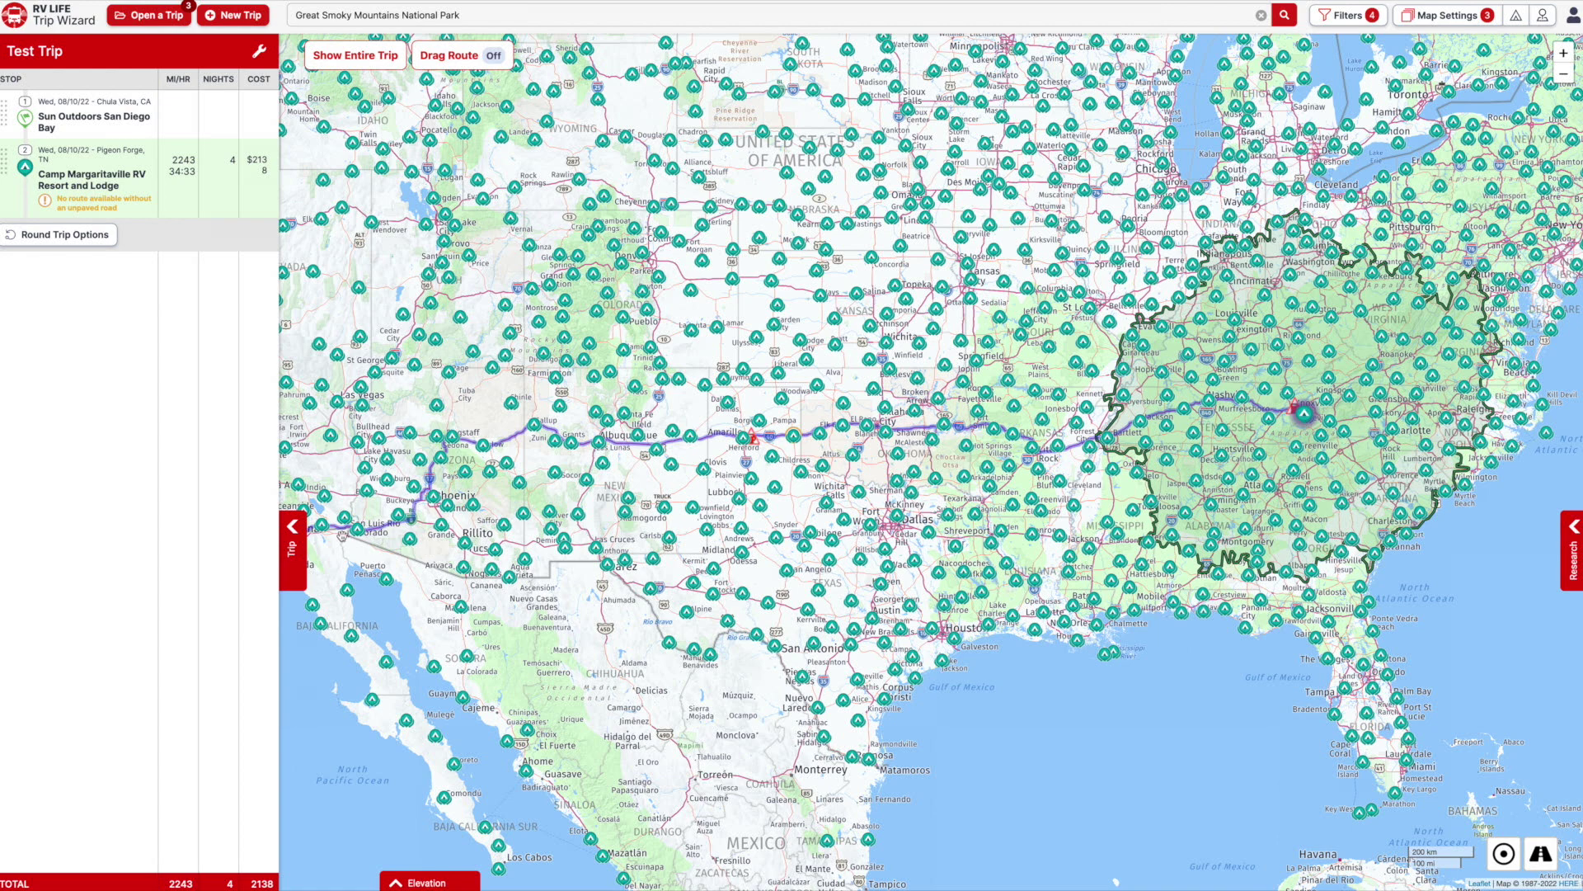
{"action": "left_click", "coordinate": [71, 123]}
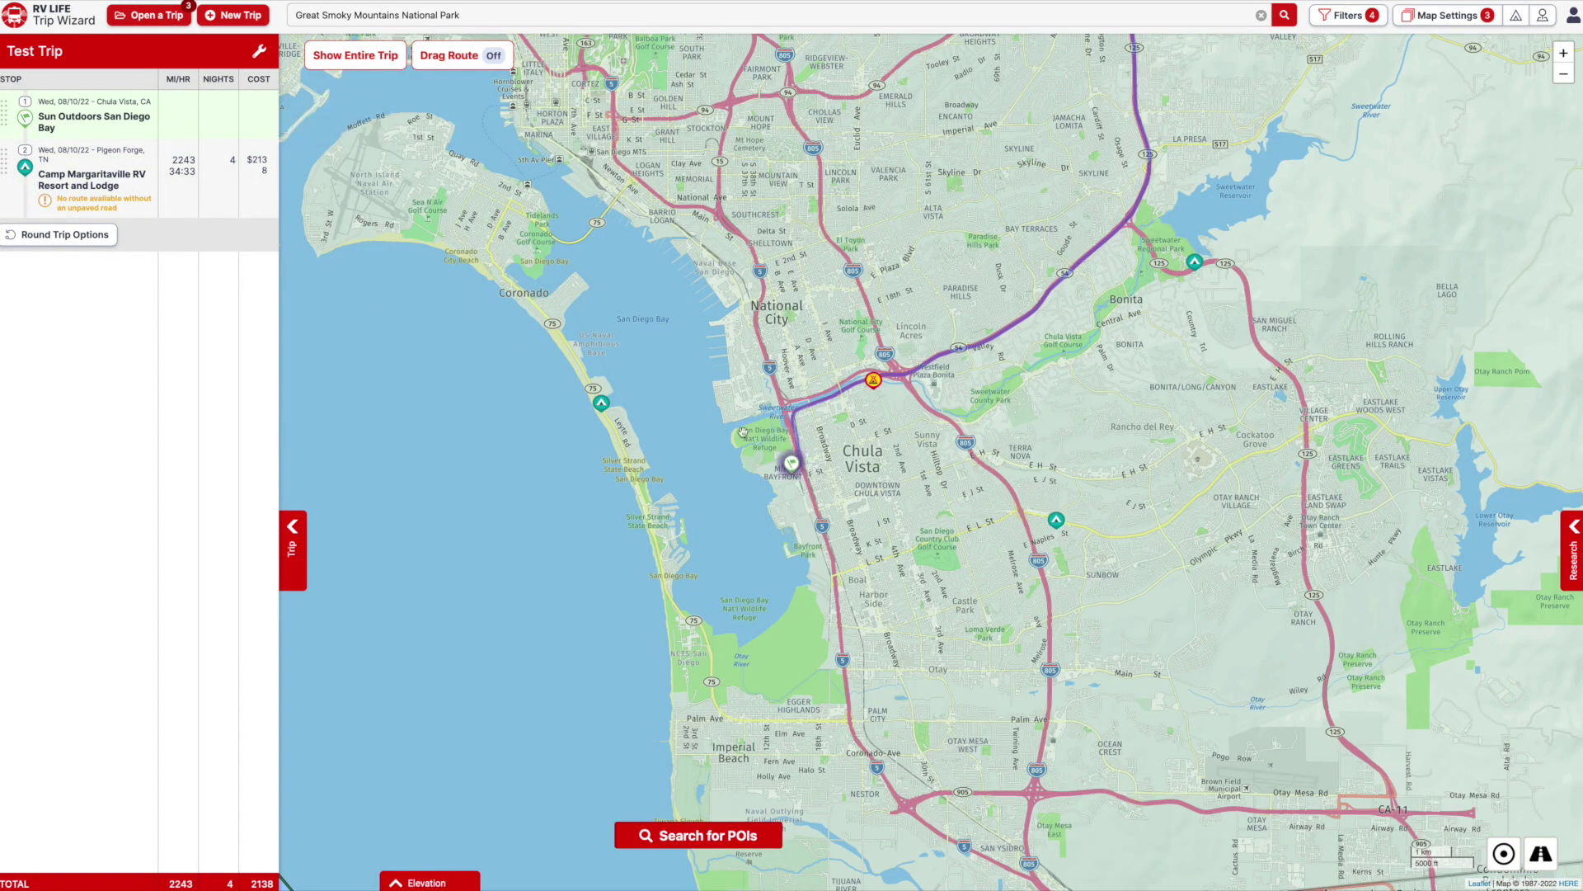
{"action": "scroll", "coordinate": [940, 491], "scroll_direction": "down", "scroll_amount": 3}
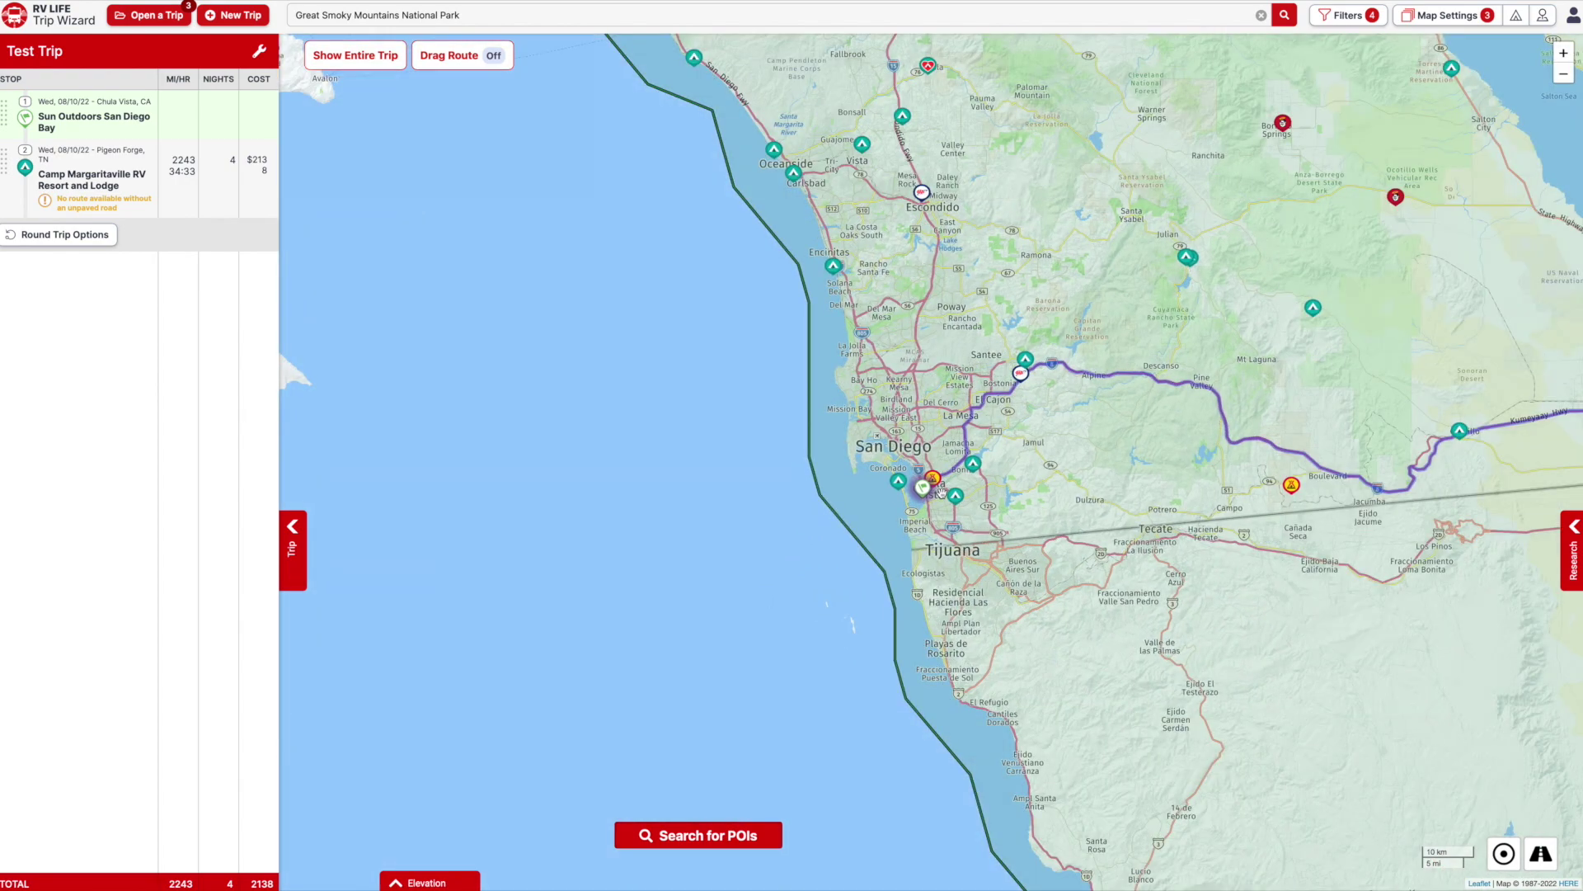
{"action": "scroll", "coordinate": [1120, 485], "scroll_direction": "down", "scroll_amount": 1}
{"action": "left_click_drag", "start_coordinate": [1090, 487], "coordinate": [722, 505]}
{"action": "left_click_drag", "start_coordinate": [1287, 539], "coordinate": [995, 512]}
{"action": "left_click_drag", "start_coordinate": [1200, 471], "coordinate": [1010, 511]}
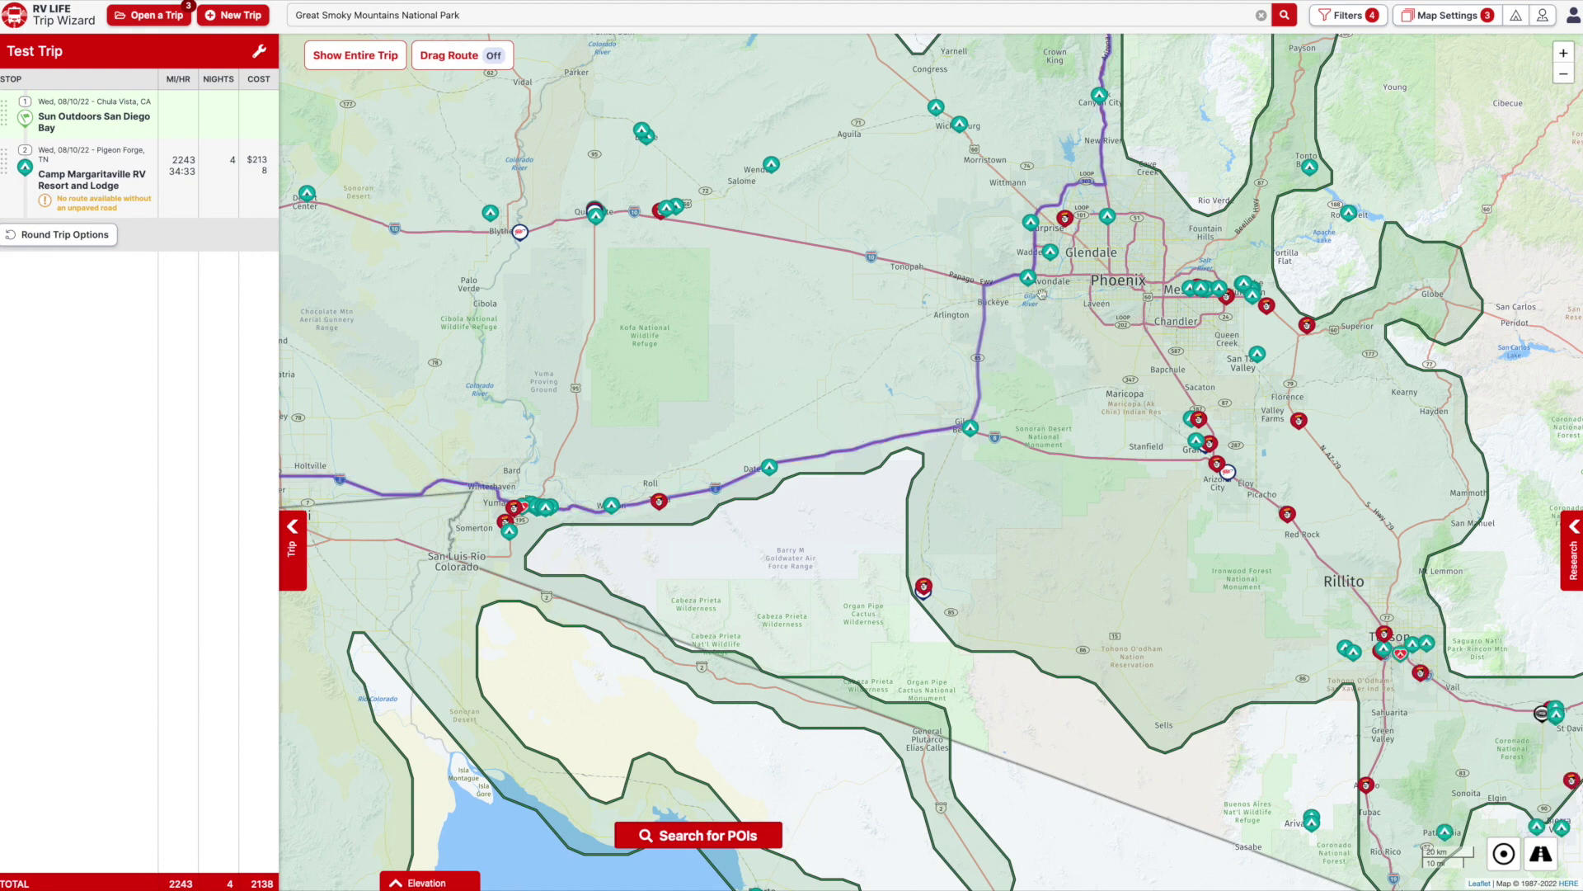
{"action": "left_click_drag", "start_coordinate": [1092, 276], "coordinate": [911, 544]}
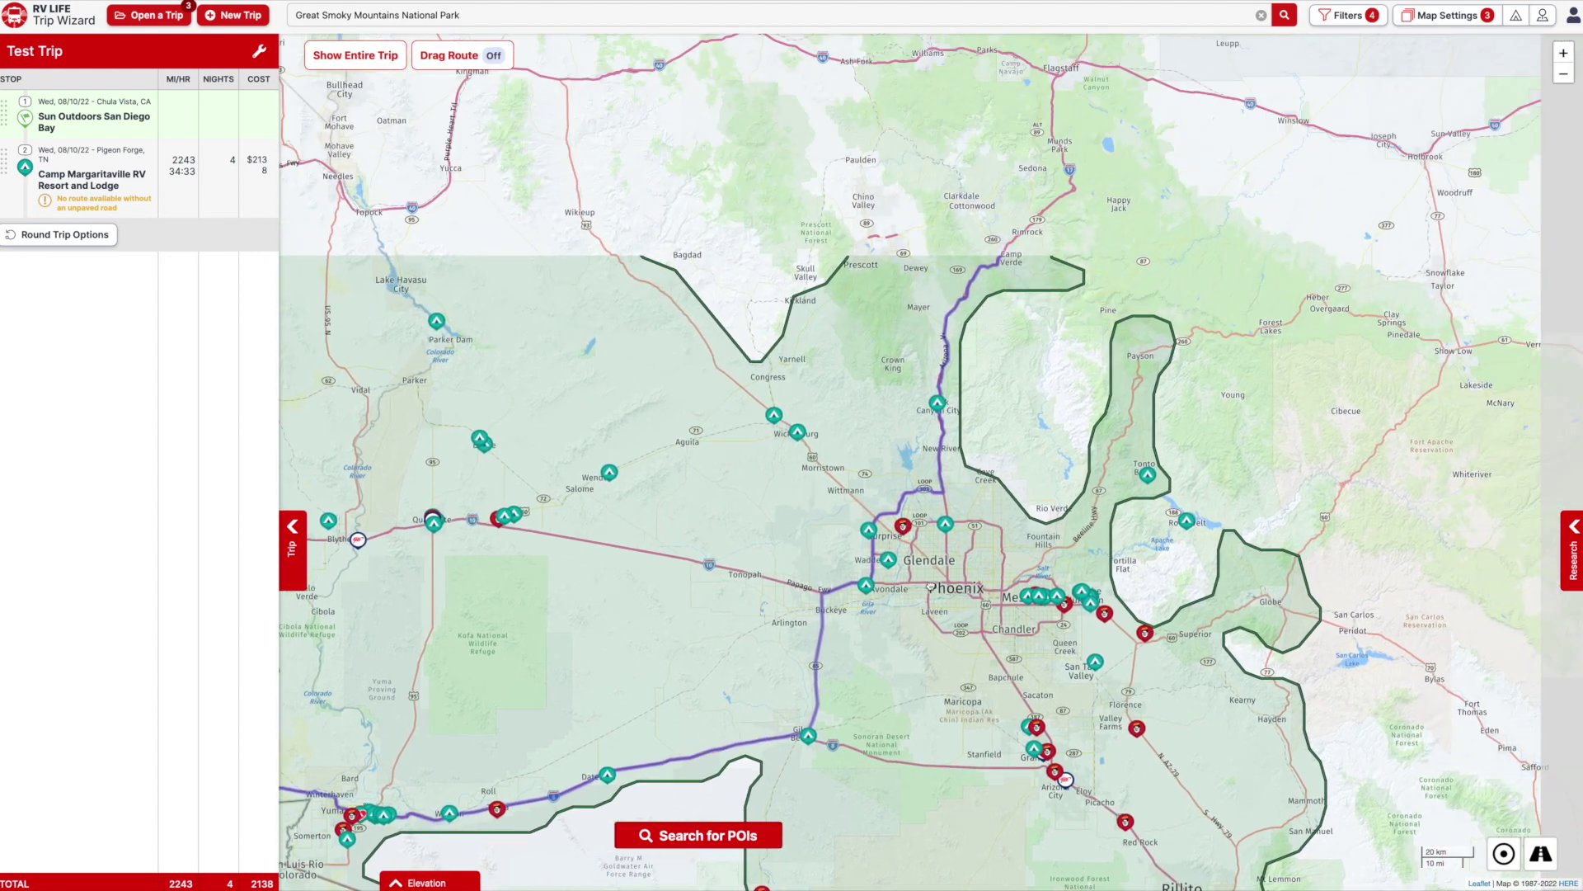
{"action": "left_click_drag", "start_coordinate": [1127, 169], "coordinate": [1073, 272]}
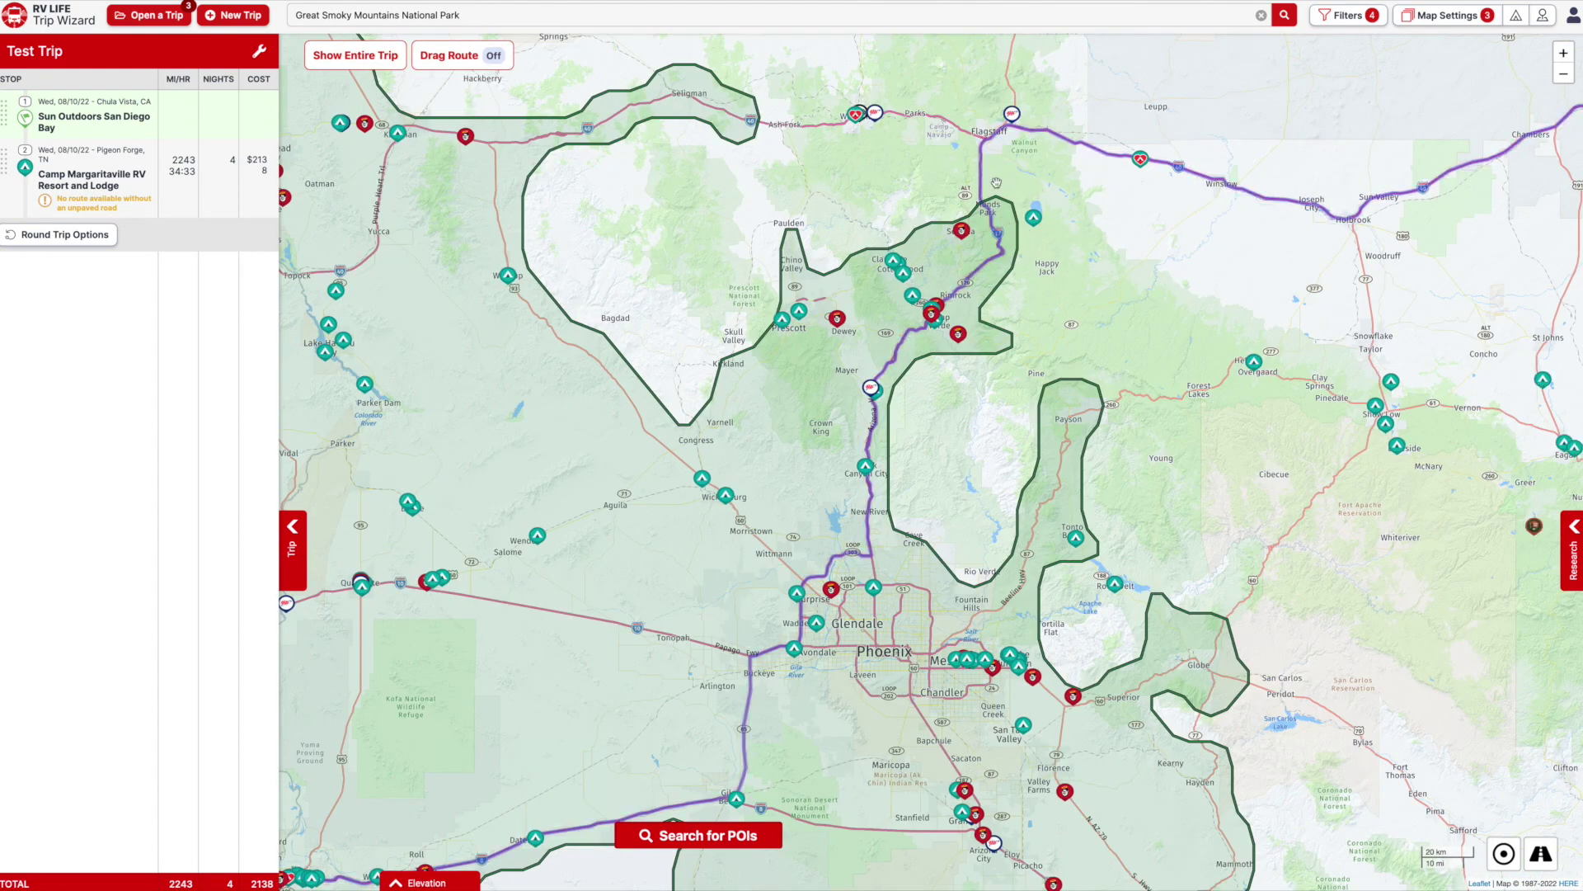
Preview Meteor Crater RV Park near Winslow and Rancho Sedona RV Park on the map.
{"action": "left_click", "coordinate": [1141, 160]}
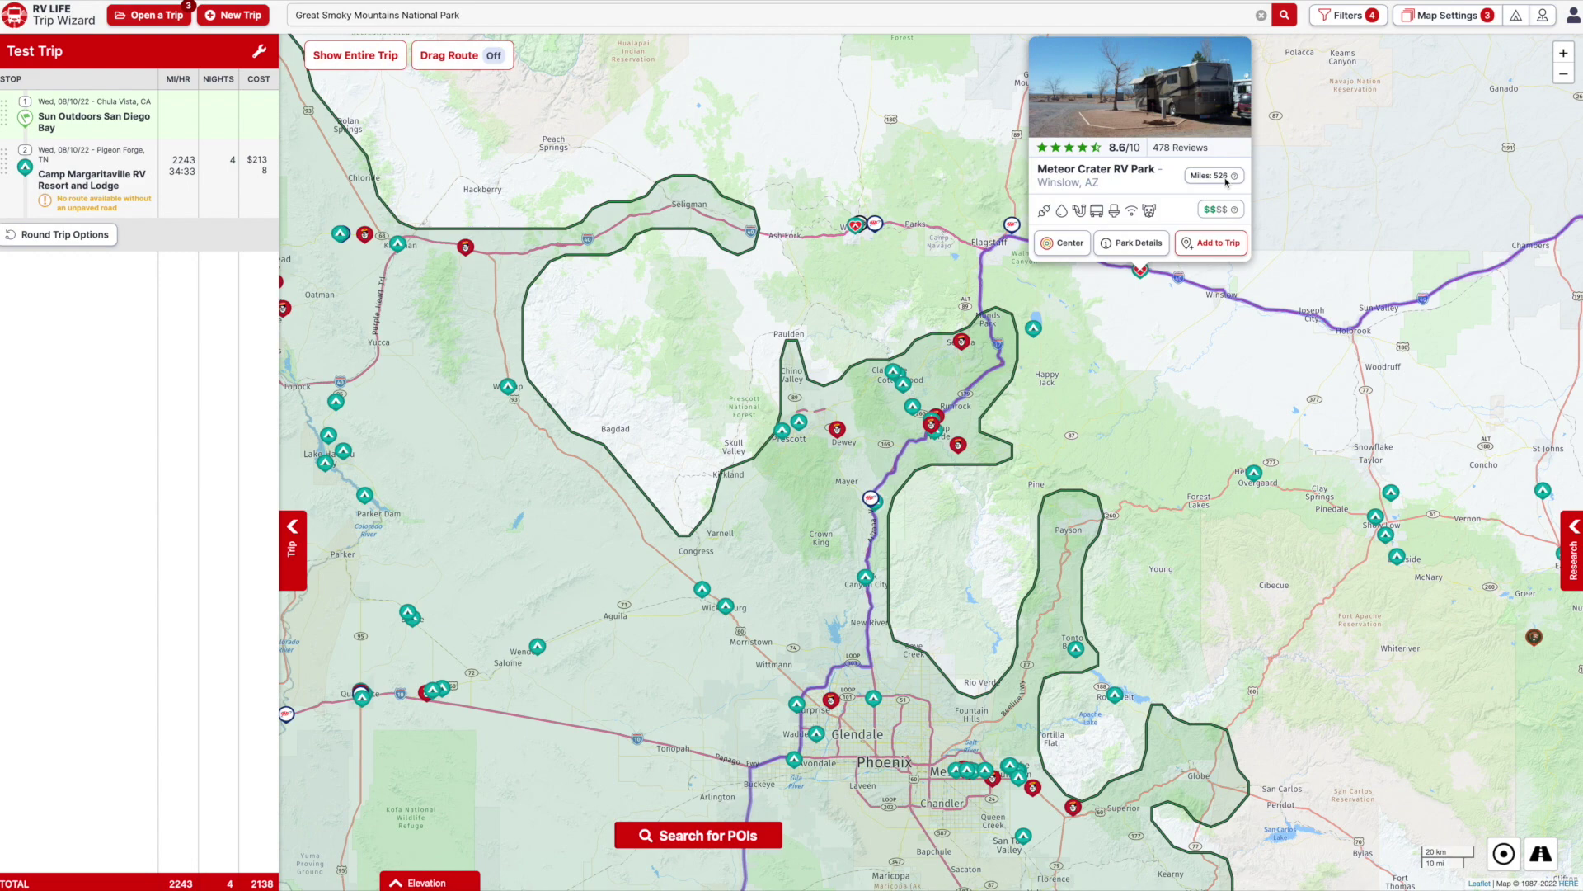
{"action": "left_click", "coordinate": [962, 345]}
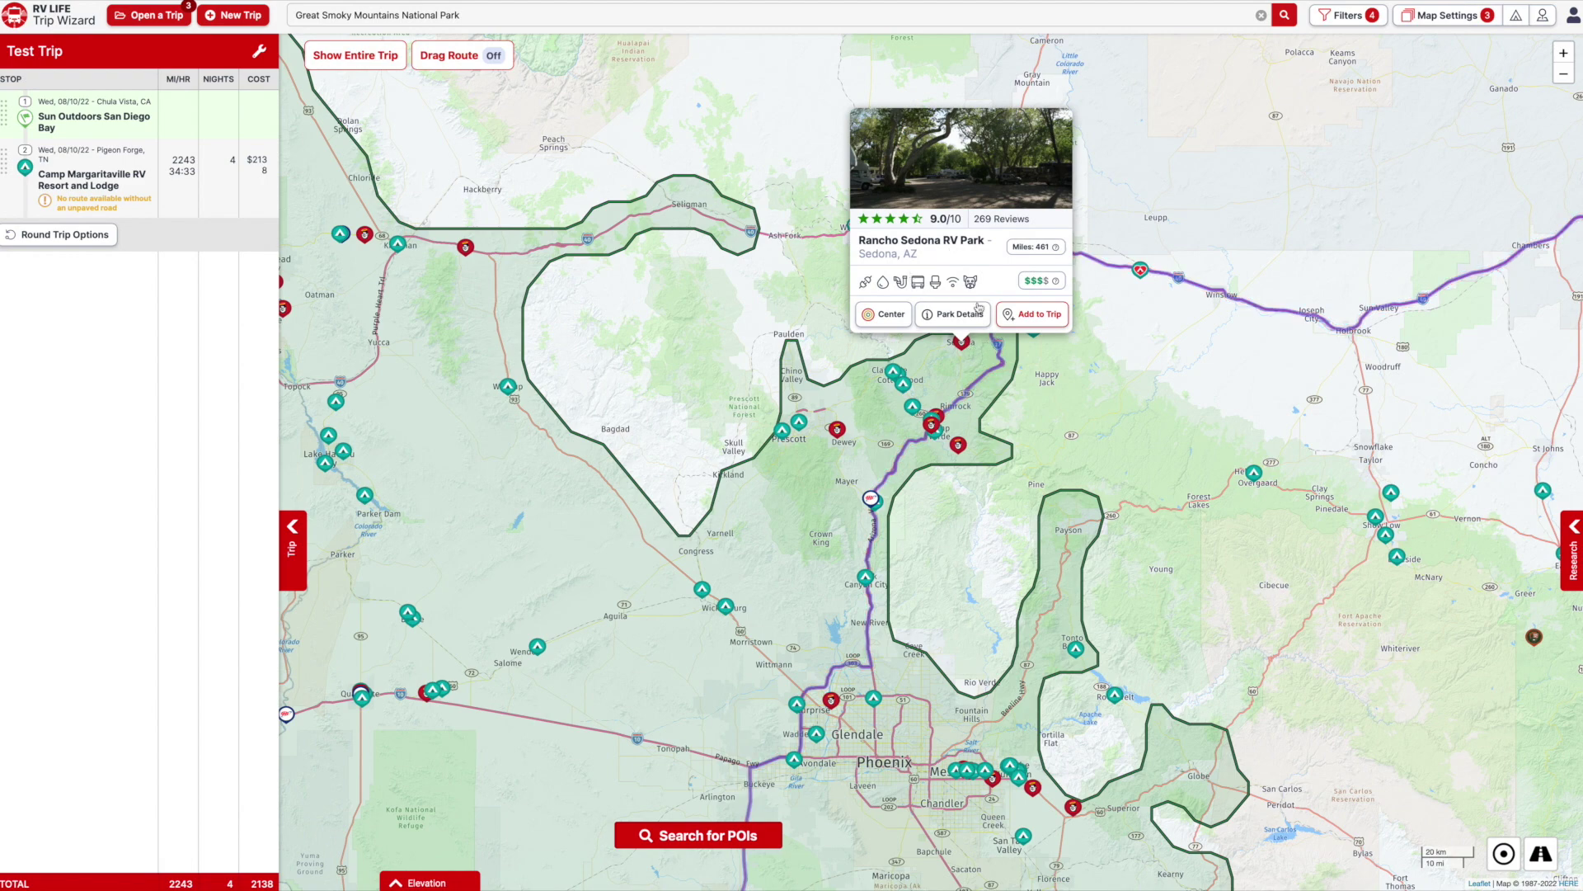
{"action": "left_click", "coordinate": [973, 358]}
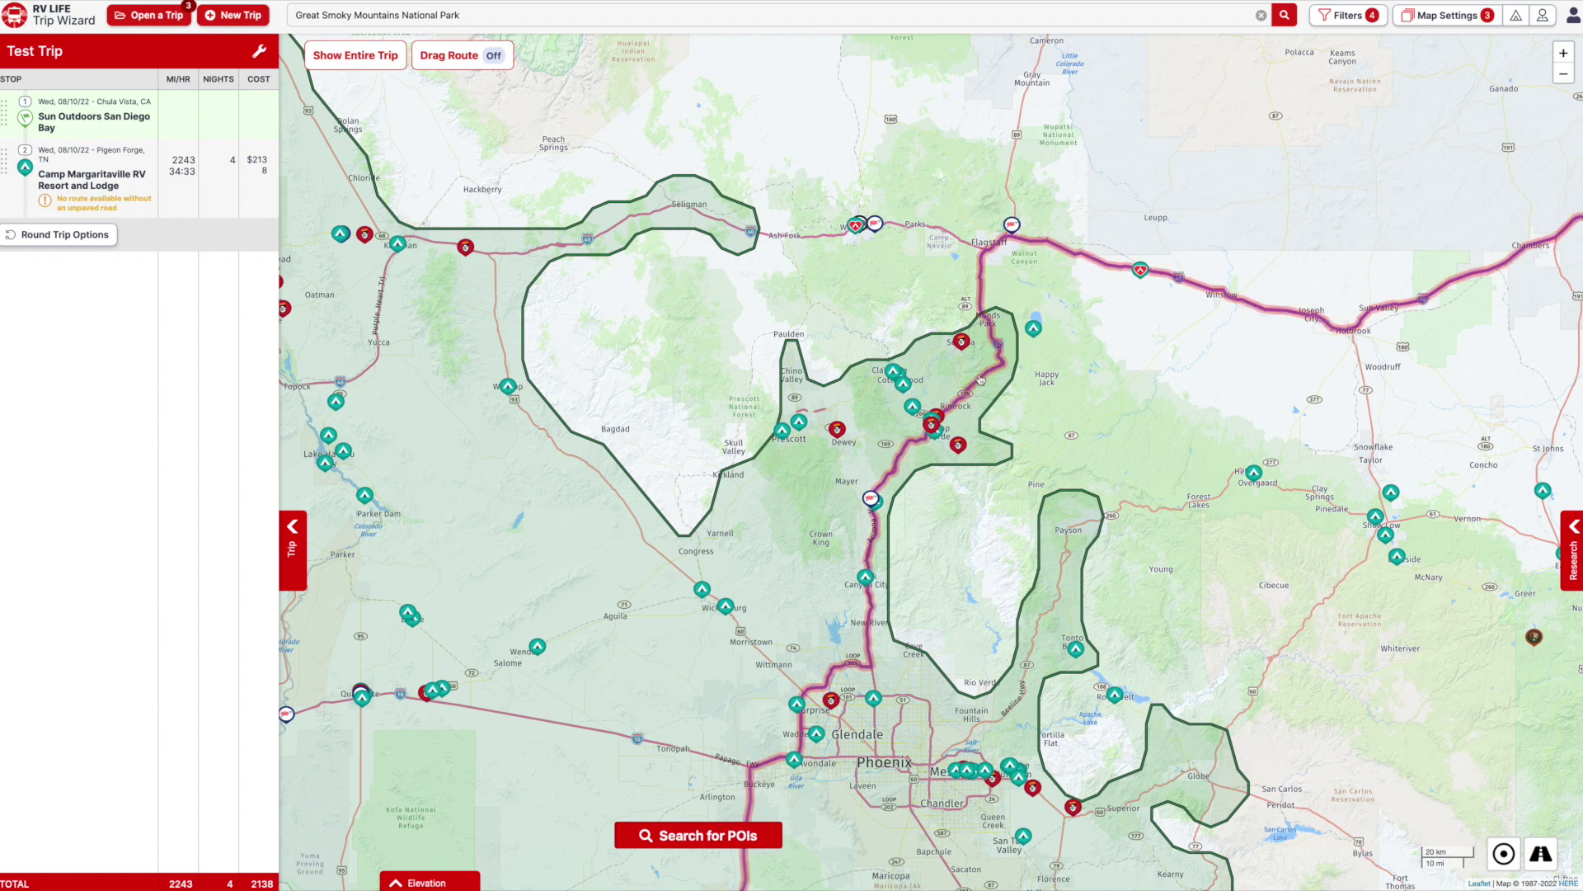
List the parks around Camp Verde, open the details of Distant Drums RV Resort and look through its photos.
{"action": "left_click_drag", "start_coordinate": [973, 352], "coordinate": [979, 336]}
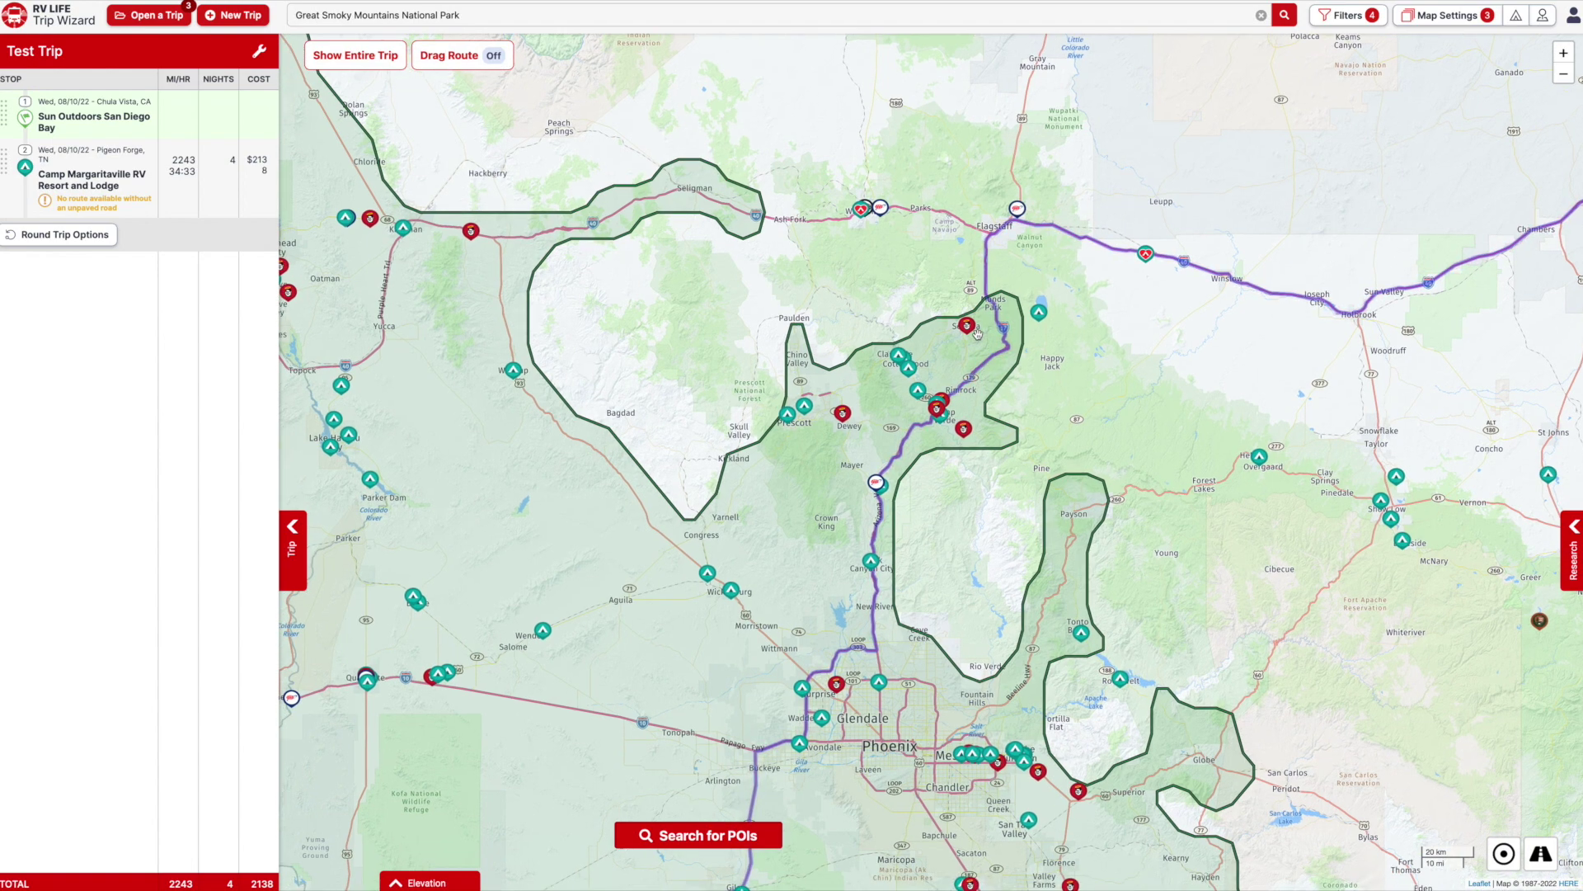
{"action": "left_click_drag", "start_coordinate": [964, 393], "coordinate": [994, 353]}
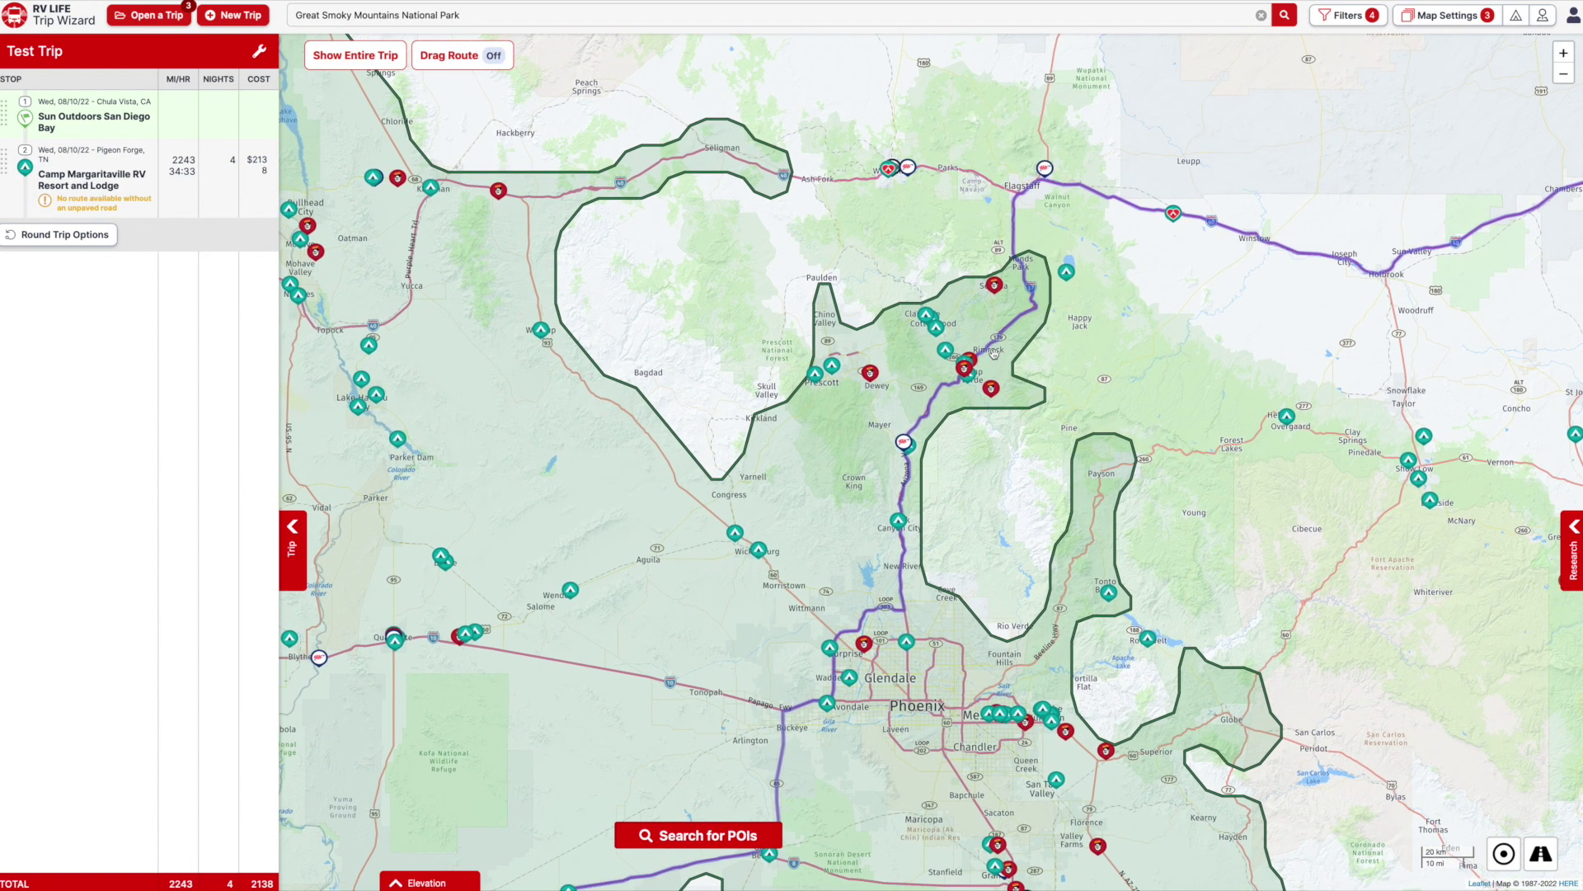
{"action": "scroll", "coordinate": [967, 368], "scroll_direction": "up", "scroll_amount": 5}
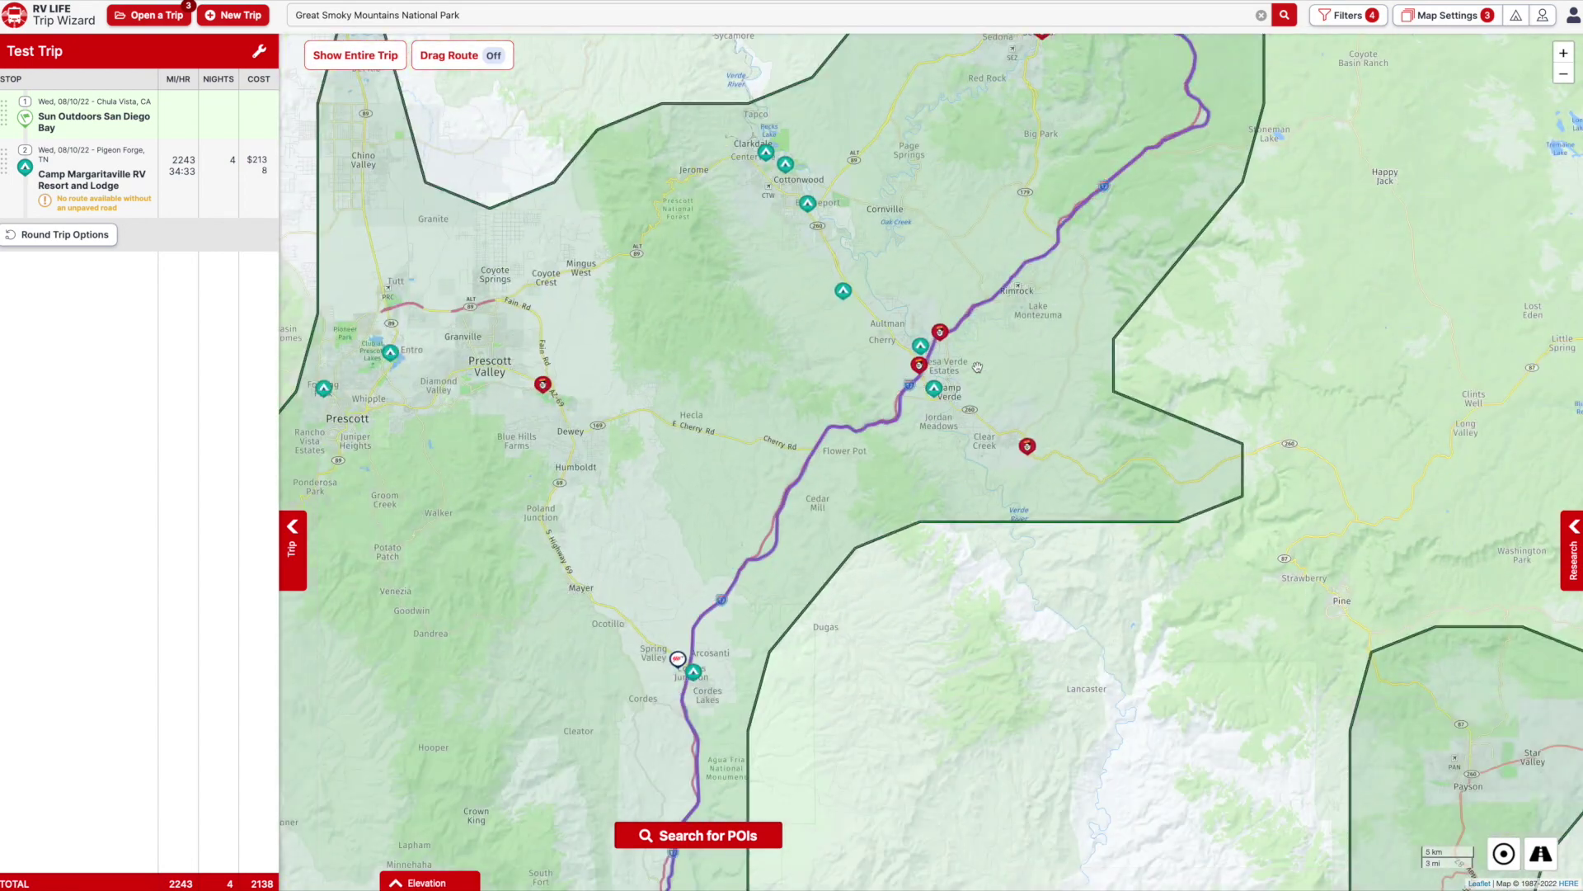
{"action": "left_click_drag", "start_coordinate": [979, 366], "coordinate": [932, 406]}
{"action": "left_click", "coordinate": [1574, 561]}
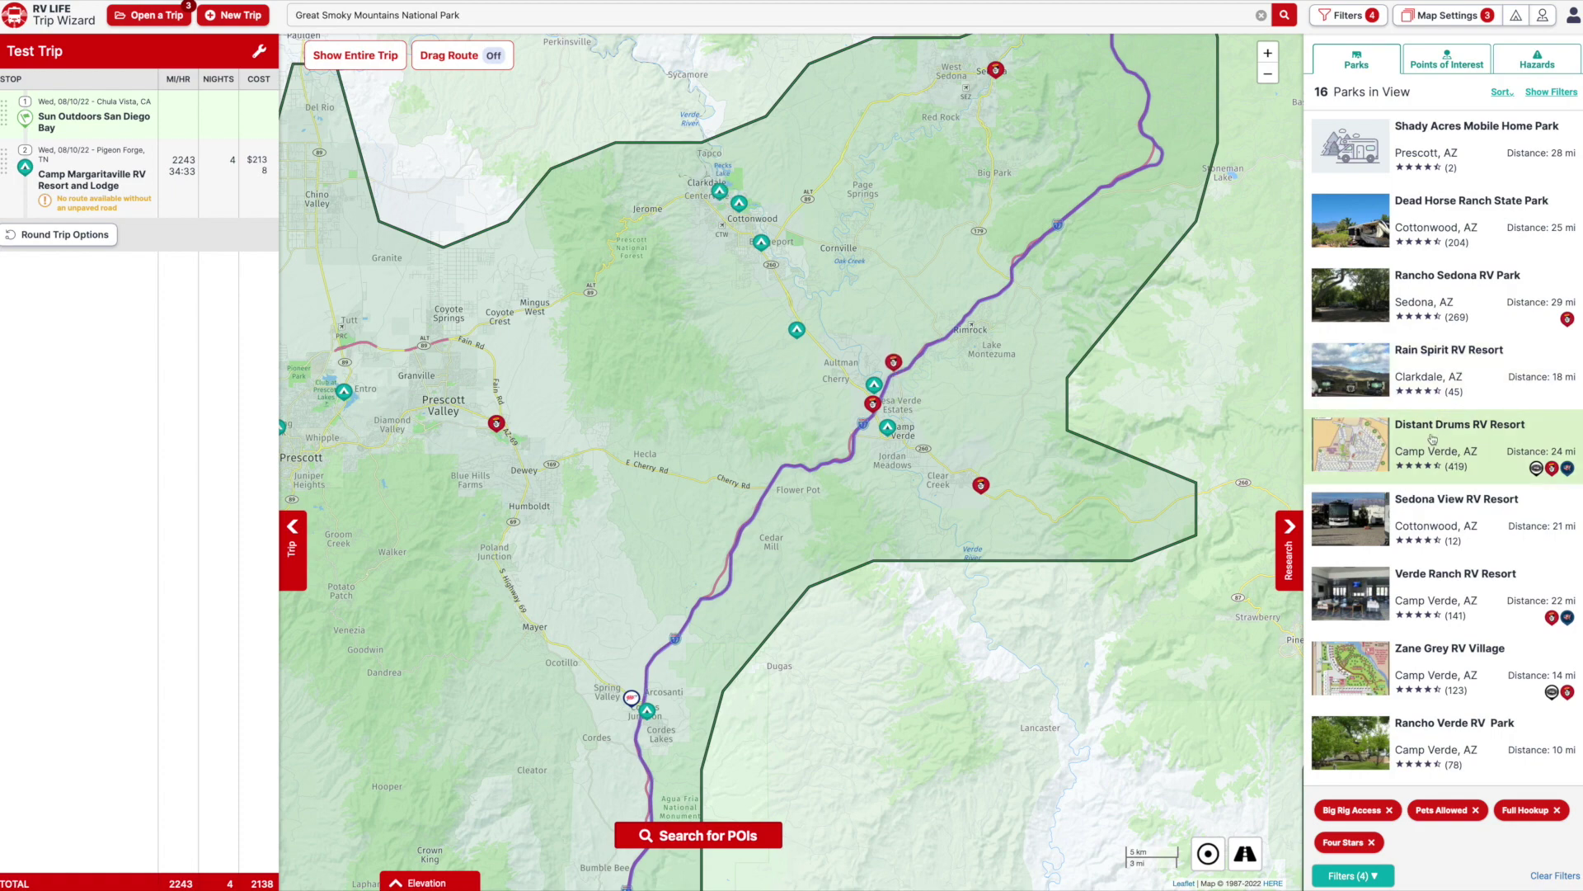
{"action": "left_click", "coordinate": [1497, 452]}
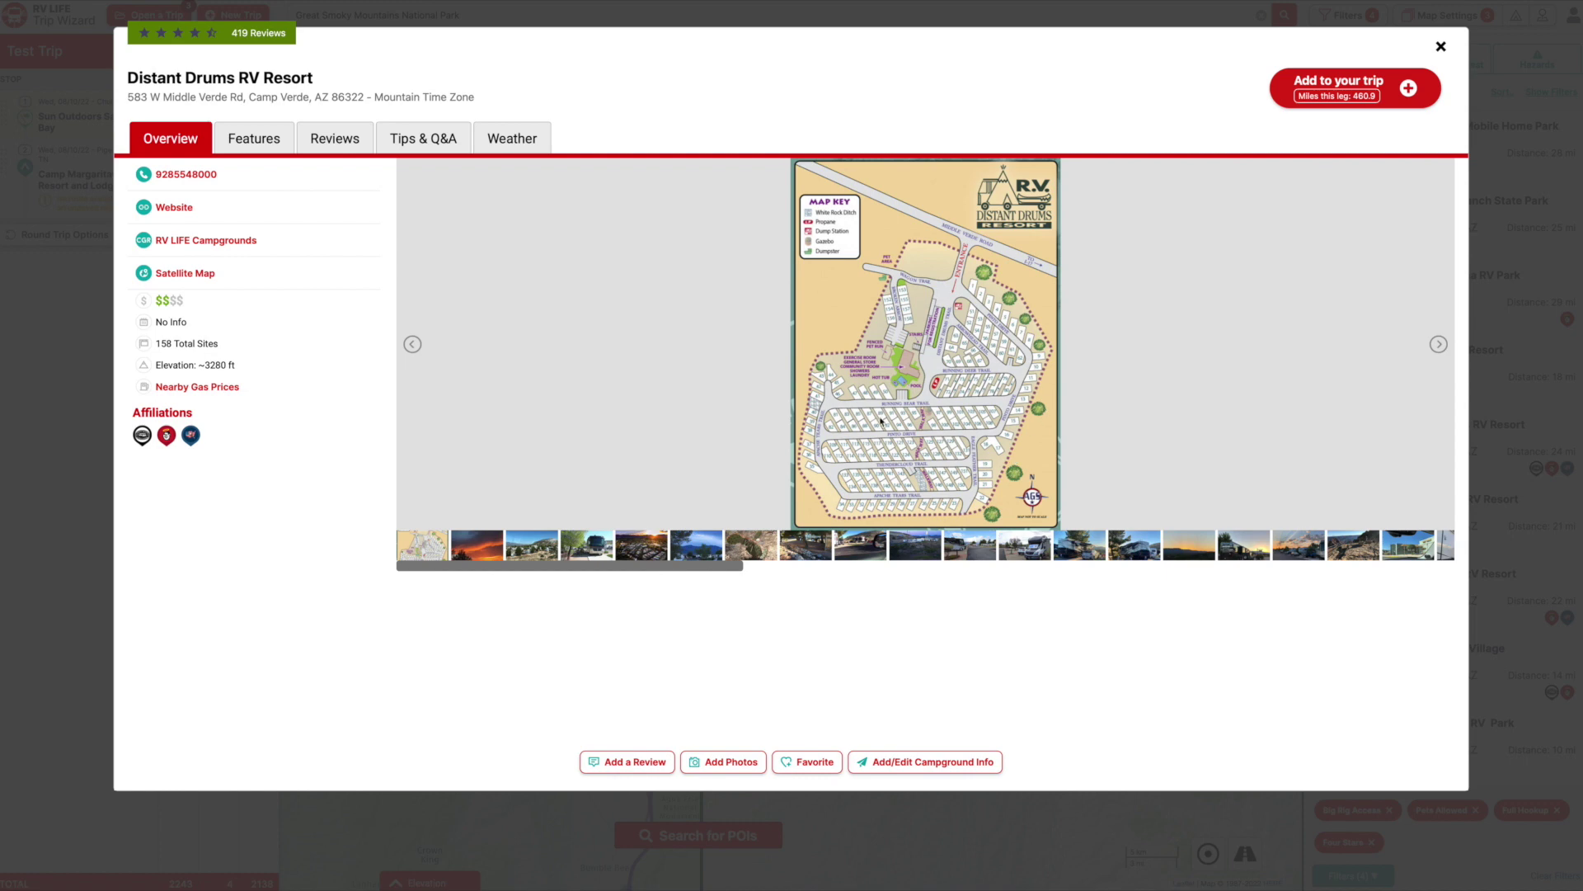
{"action": "left_click", "coordinate": [633, 553]}
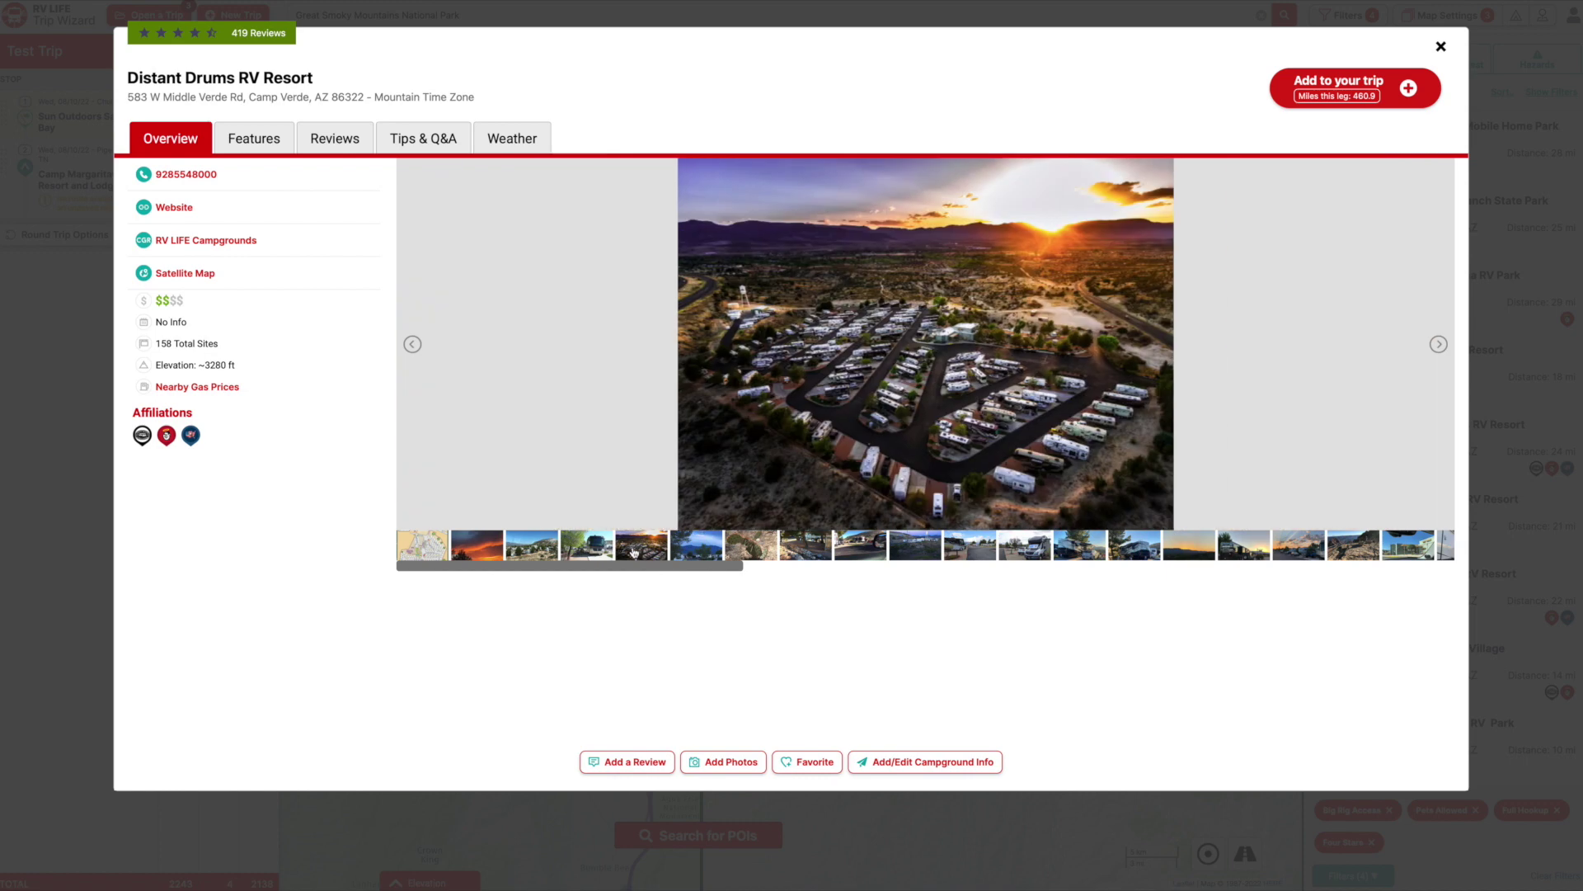
{"action": "left_click", "coordinate": [914, 546]}
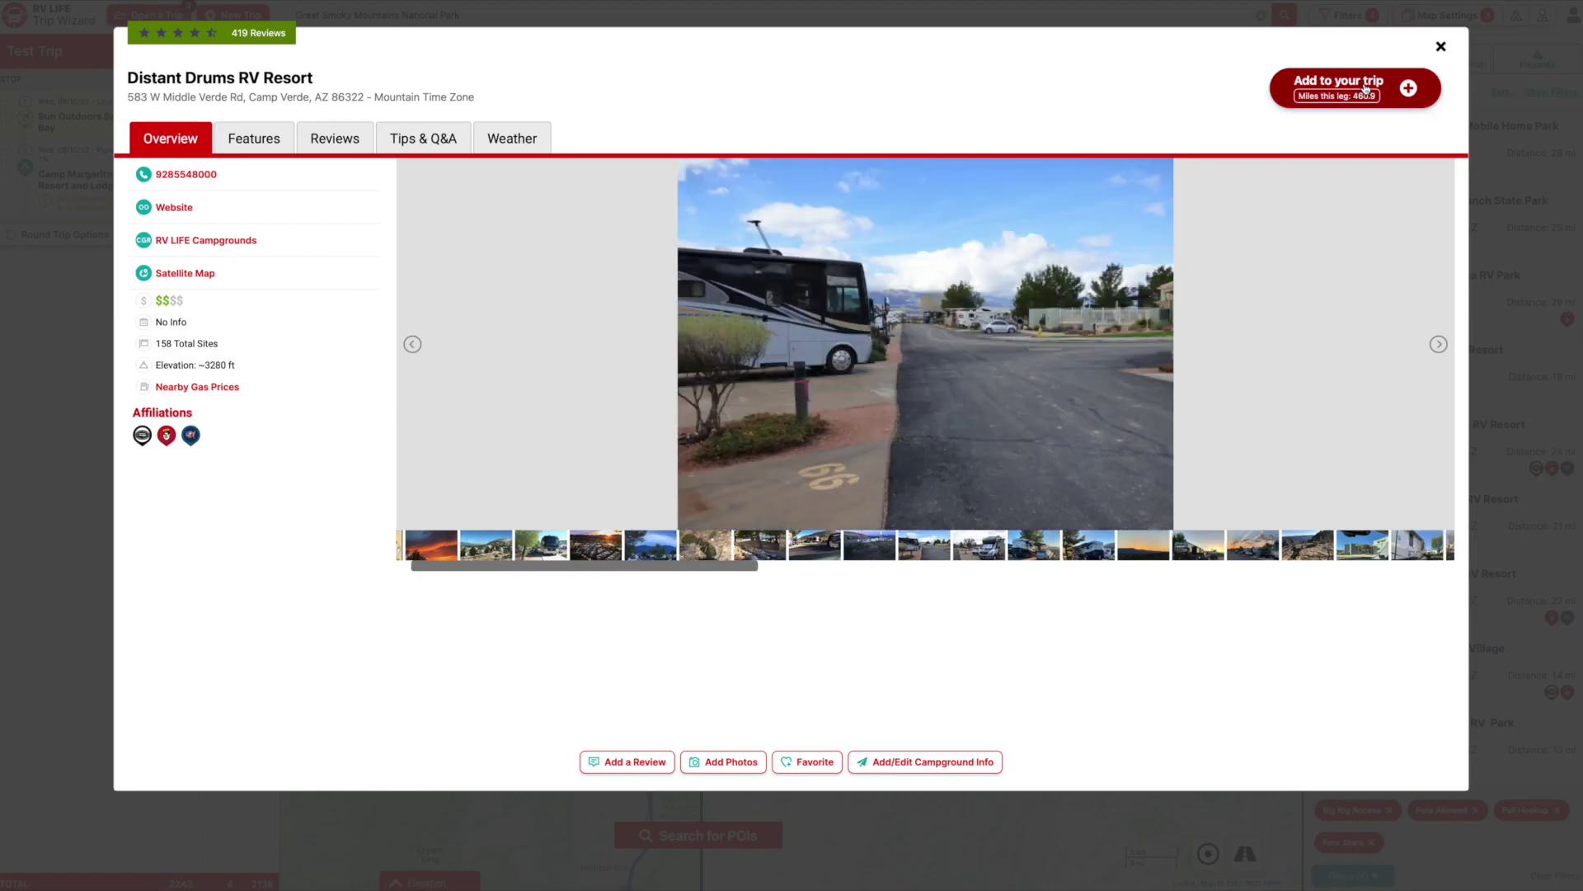
Add Distant Drums RV Resort to the trip after Sun Outdoors San Diego Bay with a stay of 1 night.
{"action": "left_click", "coordinate": [1366, 88]}
{"action": "left_click", "coordinate": [683, 207]}
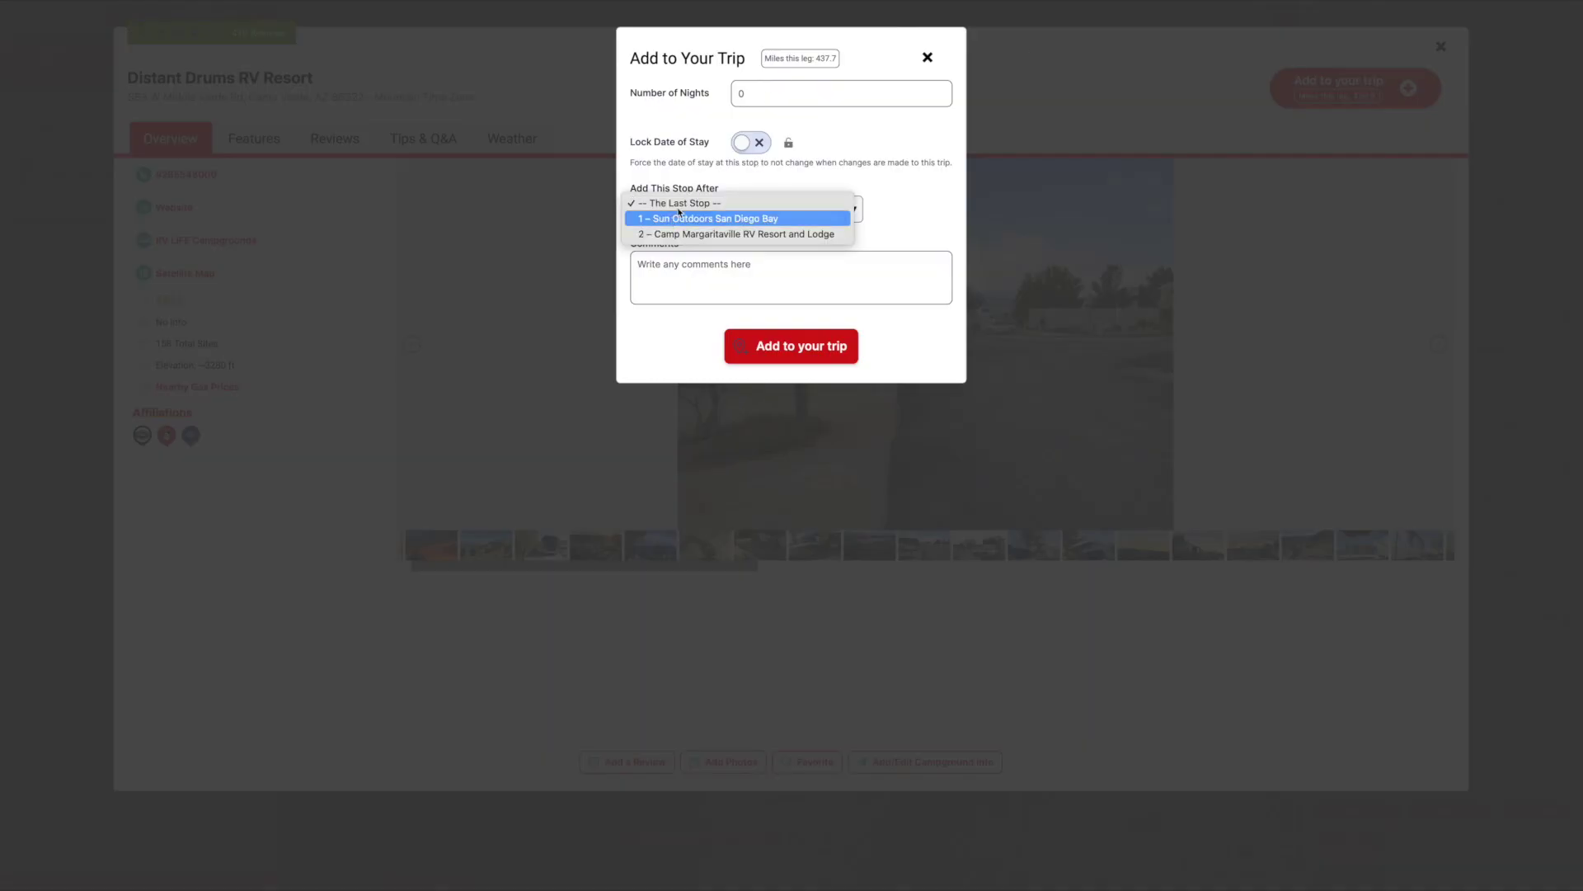
{"action": "left_click", "coordinate": [681, 218]}
{"action": "left_click", "coordinate": [748, 93]}
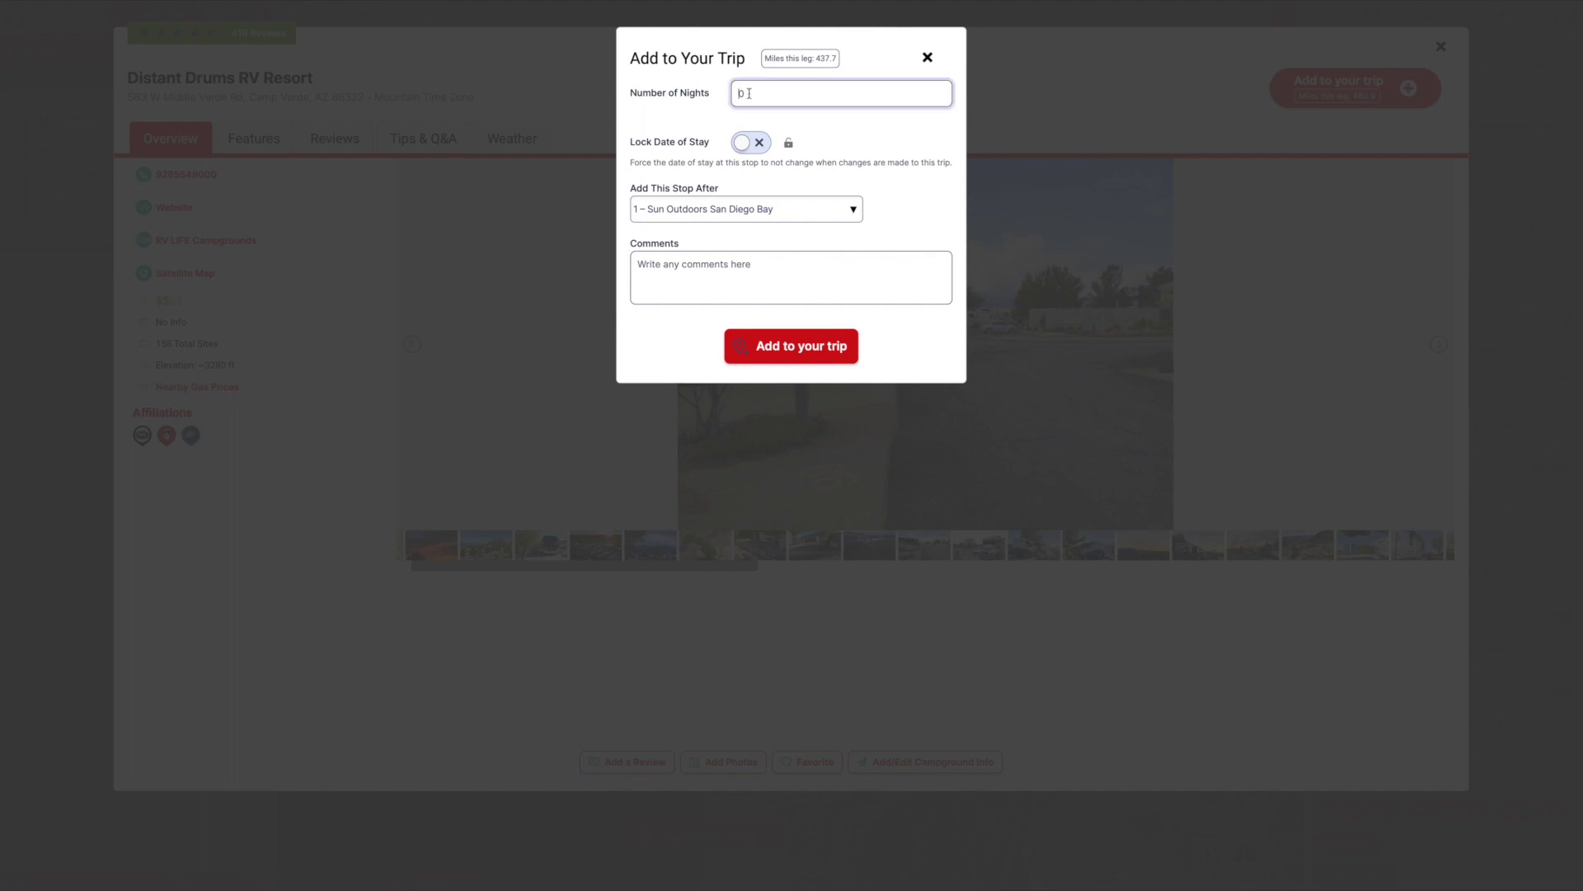
{"action": "type", "text": "1"}
{"action": "left_click", "coordinate": [791, 345]}
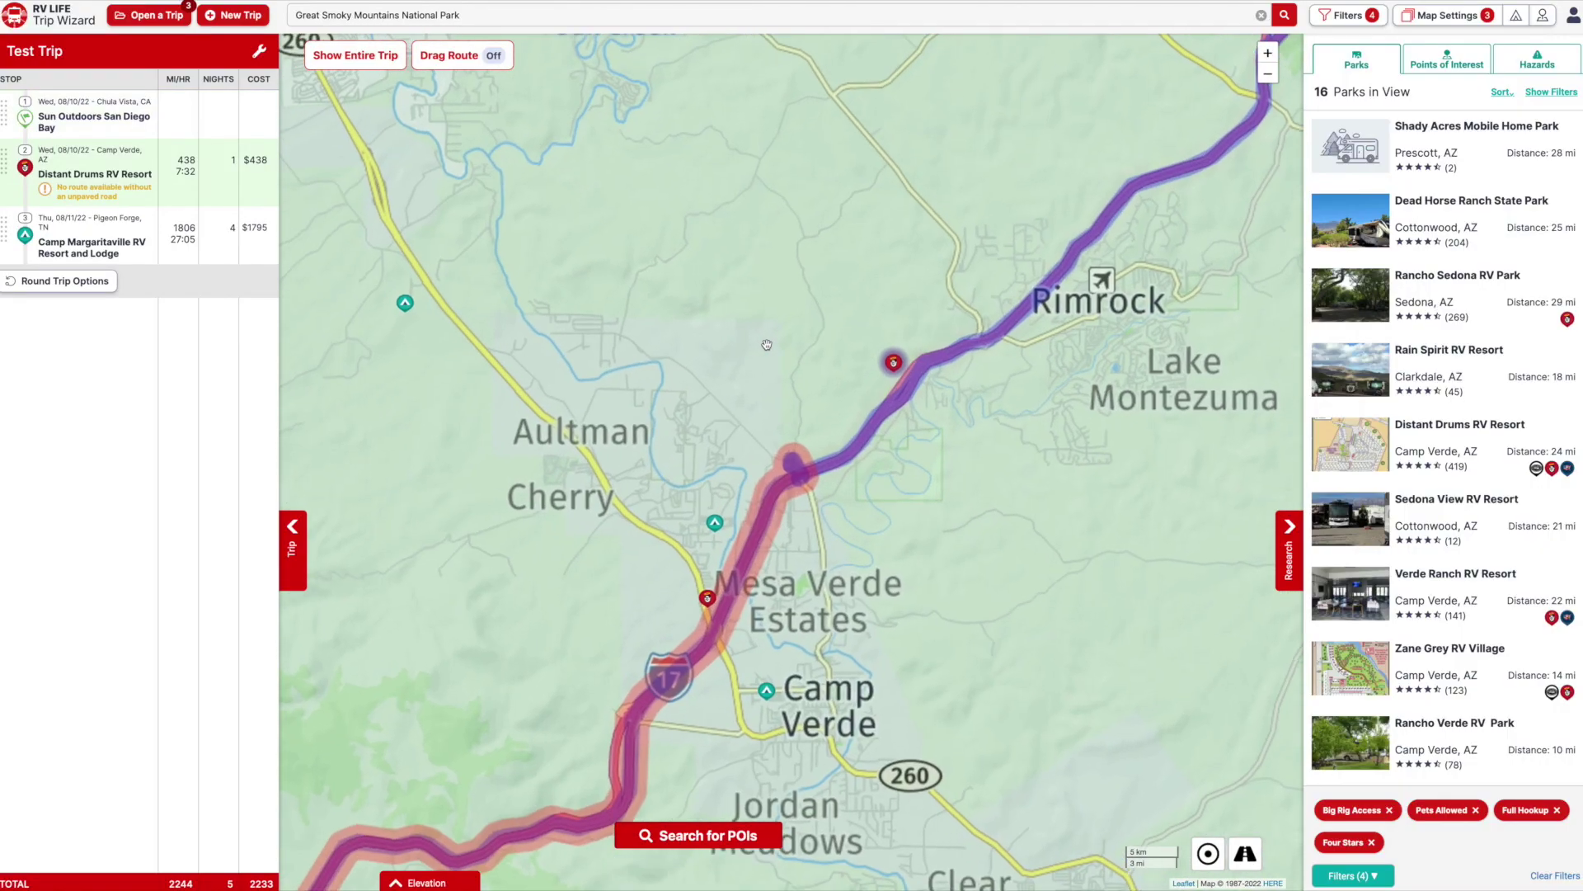
Show the entire trip with campgrounds hidden and examine where the driving-range area around Distant Drums ends along the route near Santa Rosa.
{"action": "left_click", "coordinate": [355, 55]}
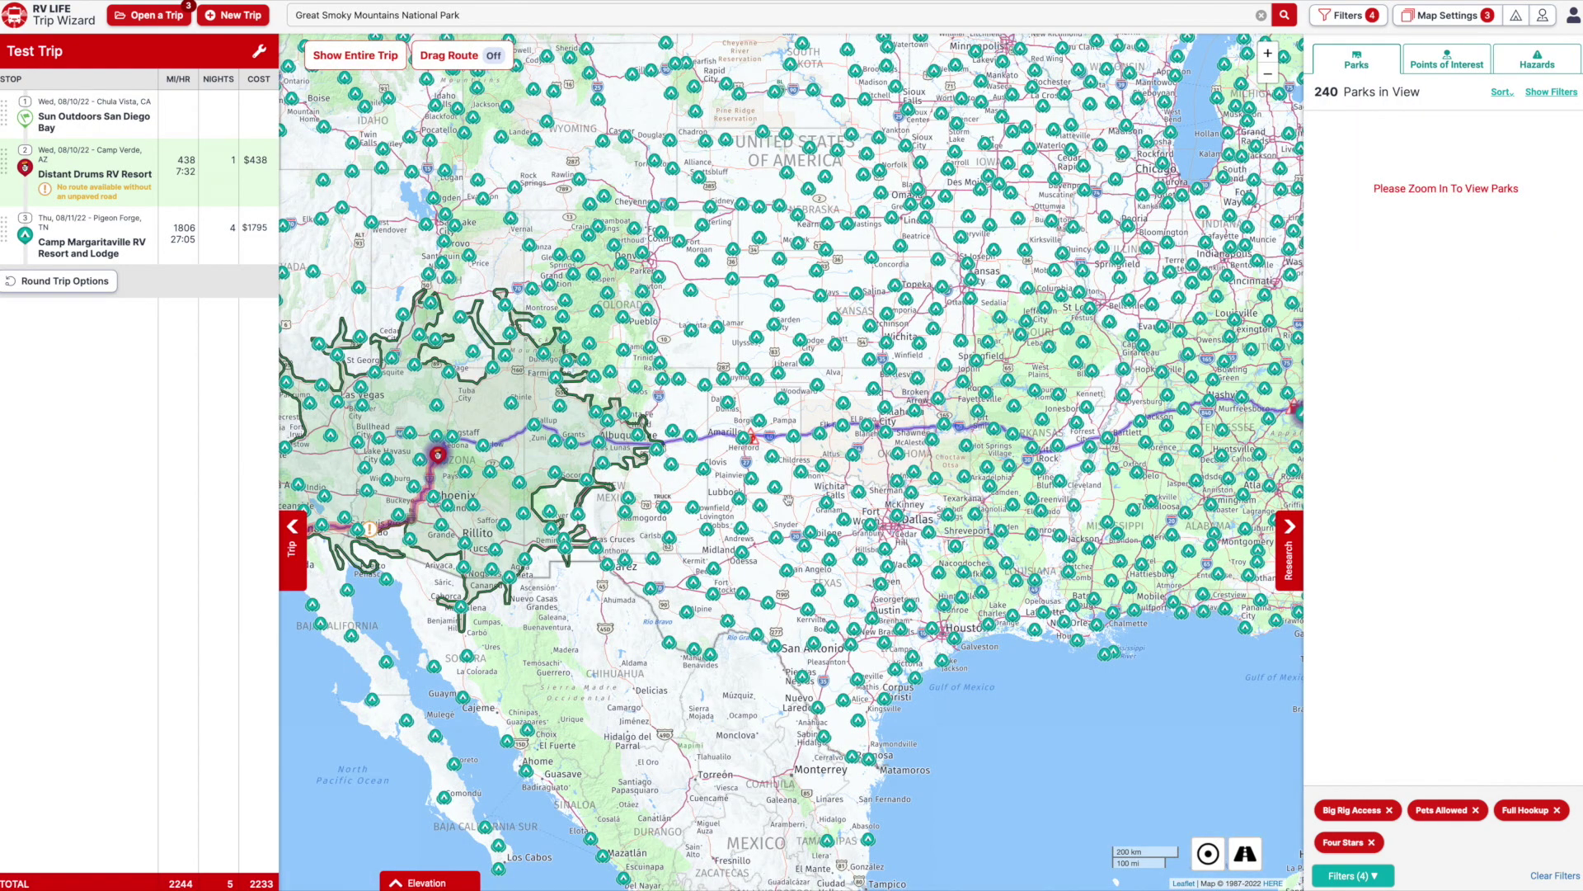
{"action": "left_click", "coordinate": [1522, 17]}
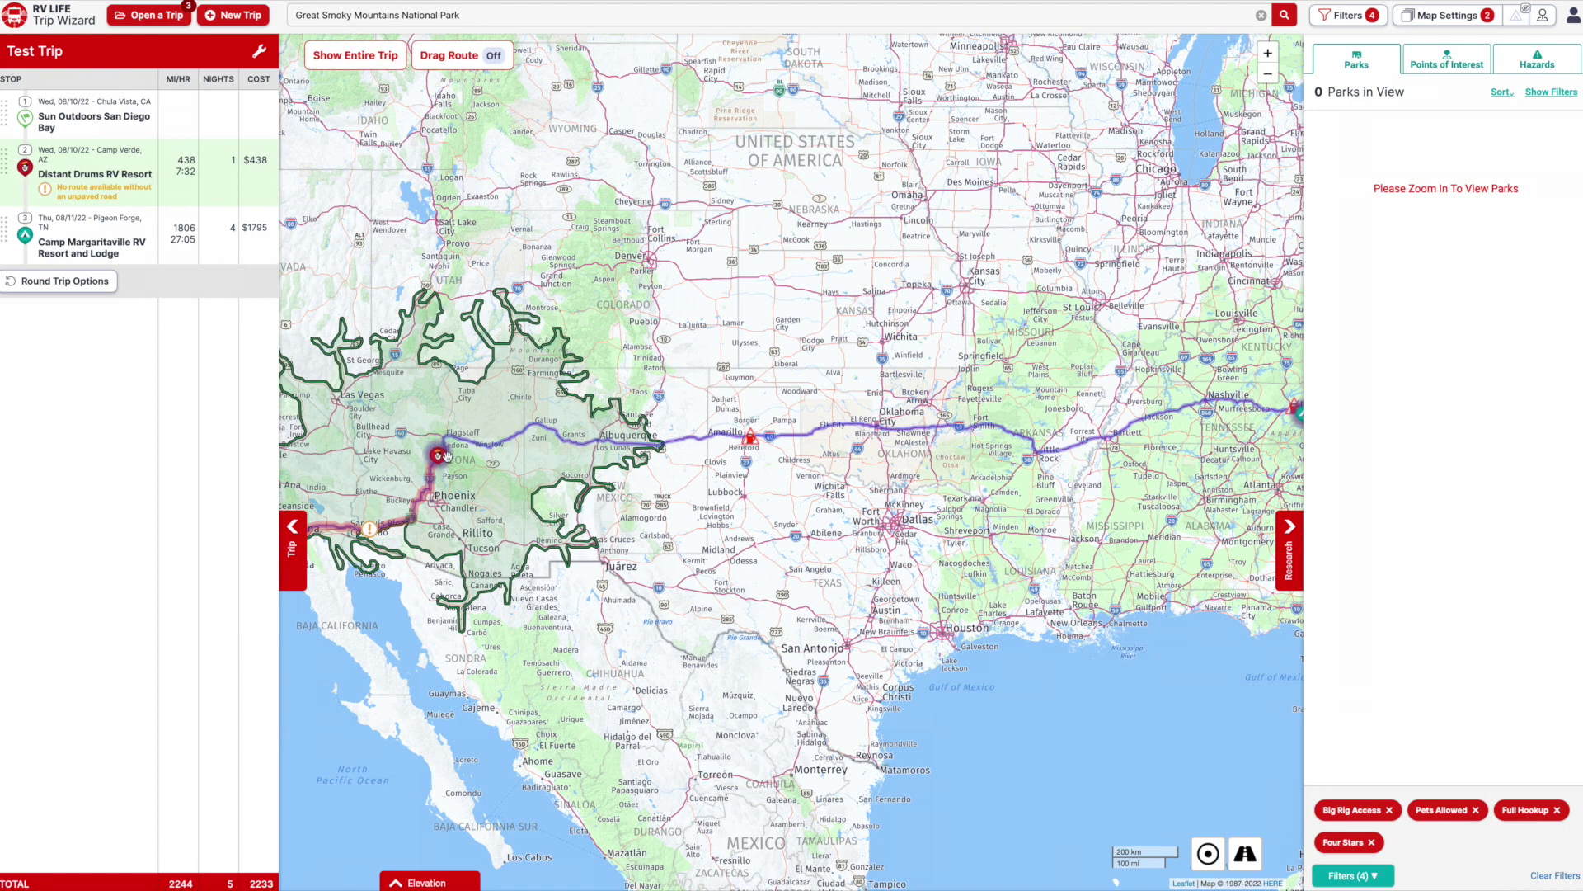
{"action": "left_click_drag", "start_coordinate": [477, 493], "coordinate": [571, 478]}
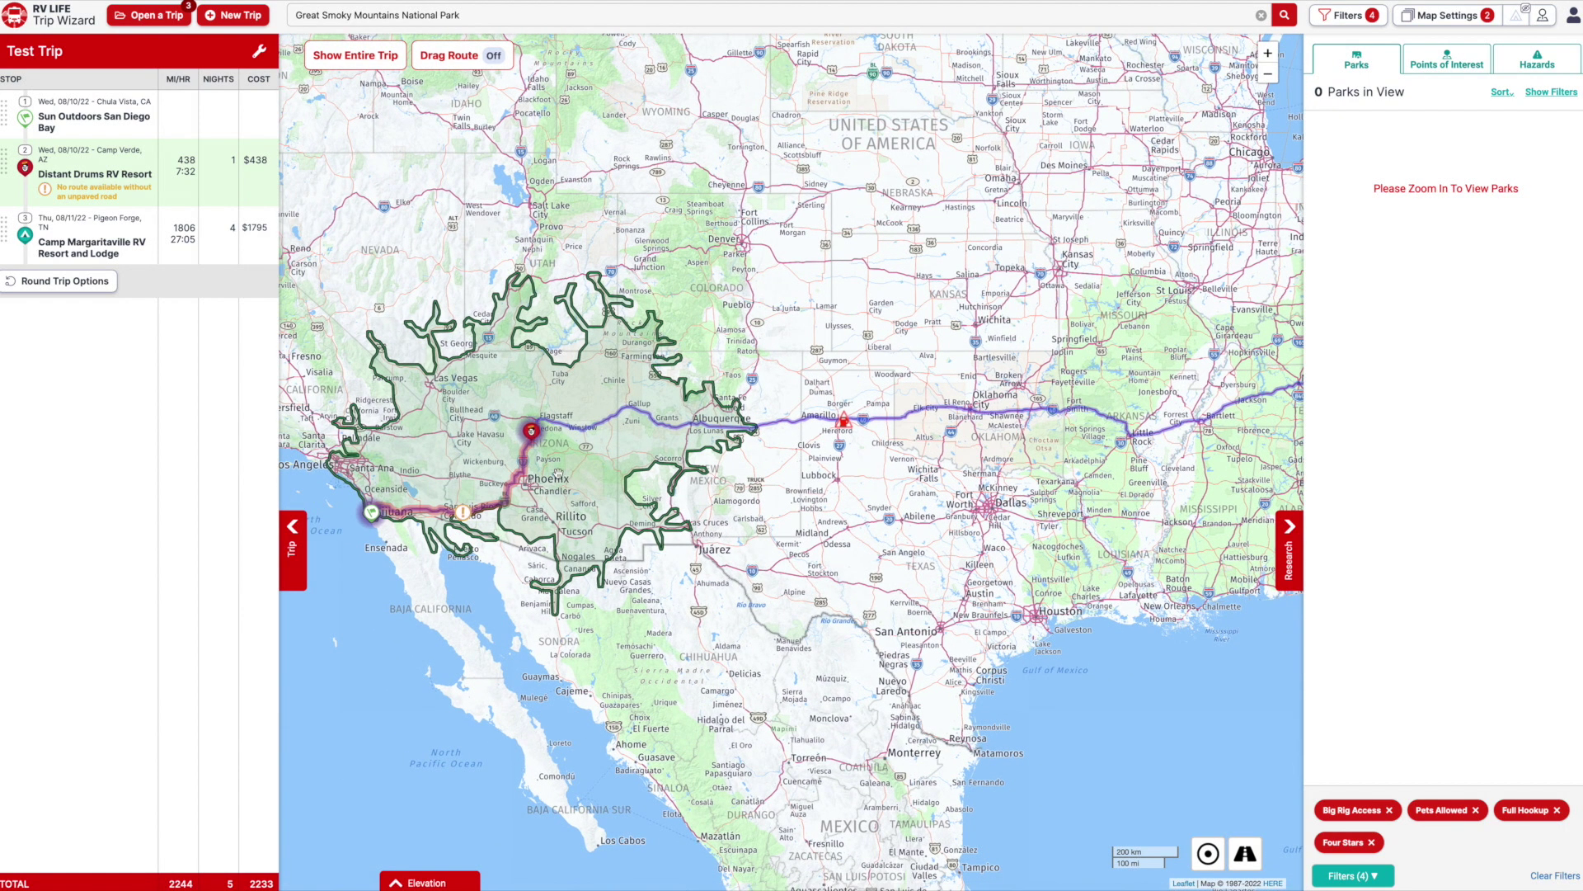
{"action": "left_click_drag", "start_coordinate": [542, 426], "coordinate": [531, 439]}
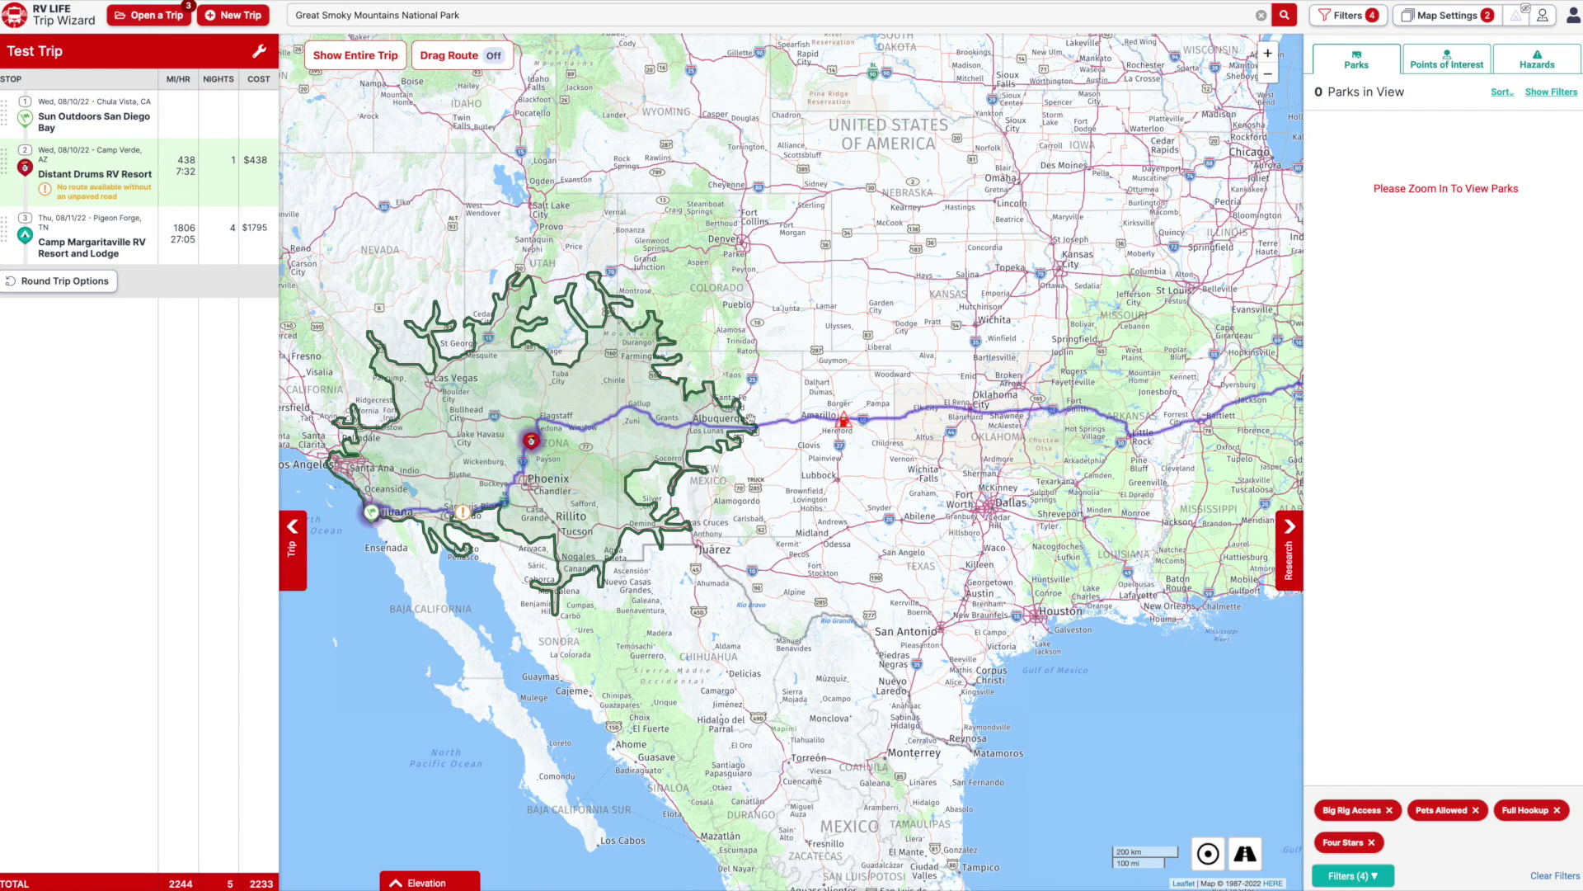
{"action": "left_click_drag", "start_coordinate": [753, 426], "coordinate": [826, 430]}
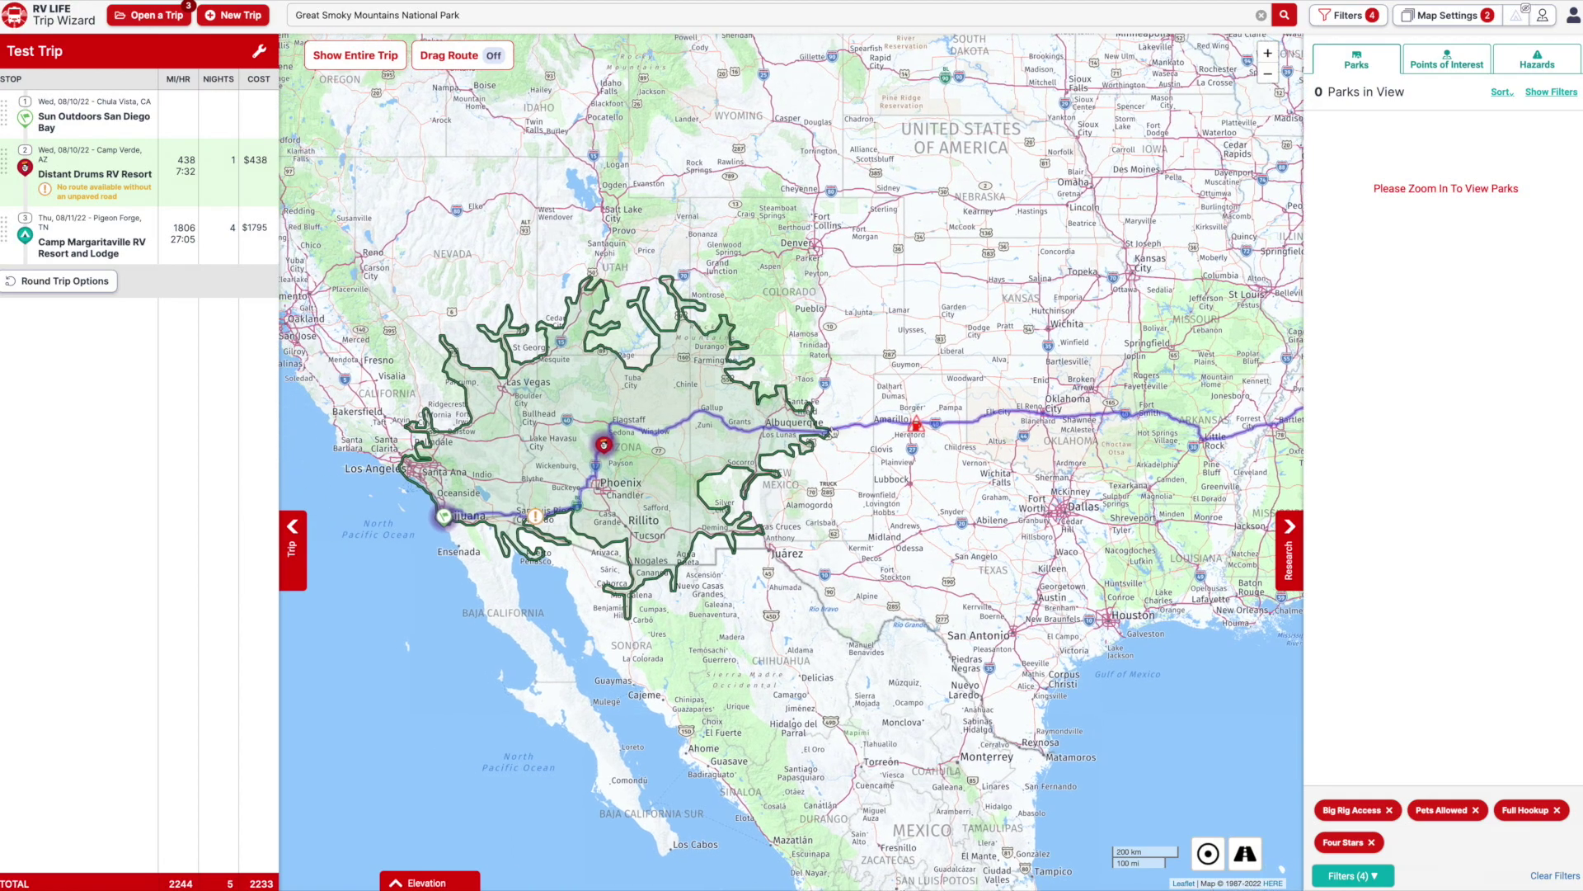
{"action": "scroll", "coordinate": [831, 432], "scroll_direction": "up", "scroll_amount": 3}
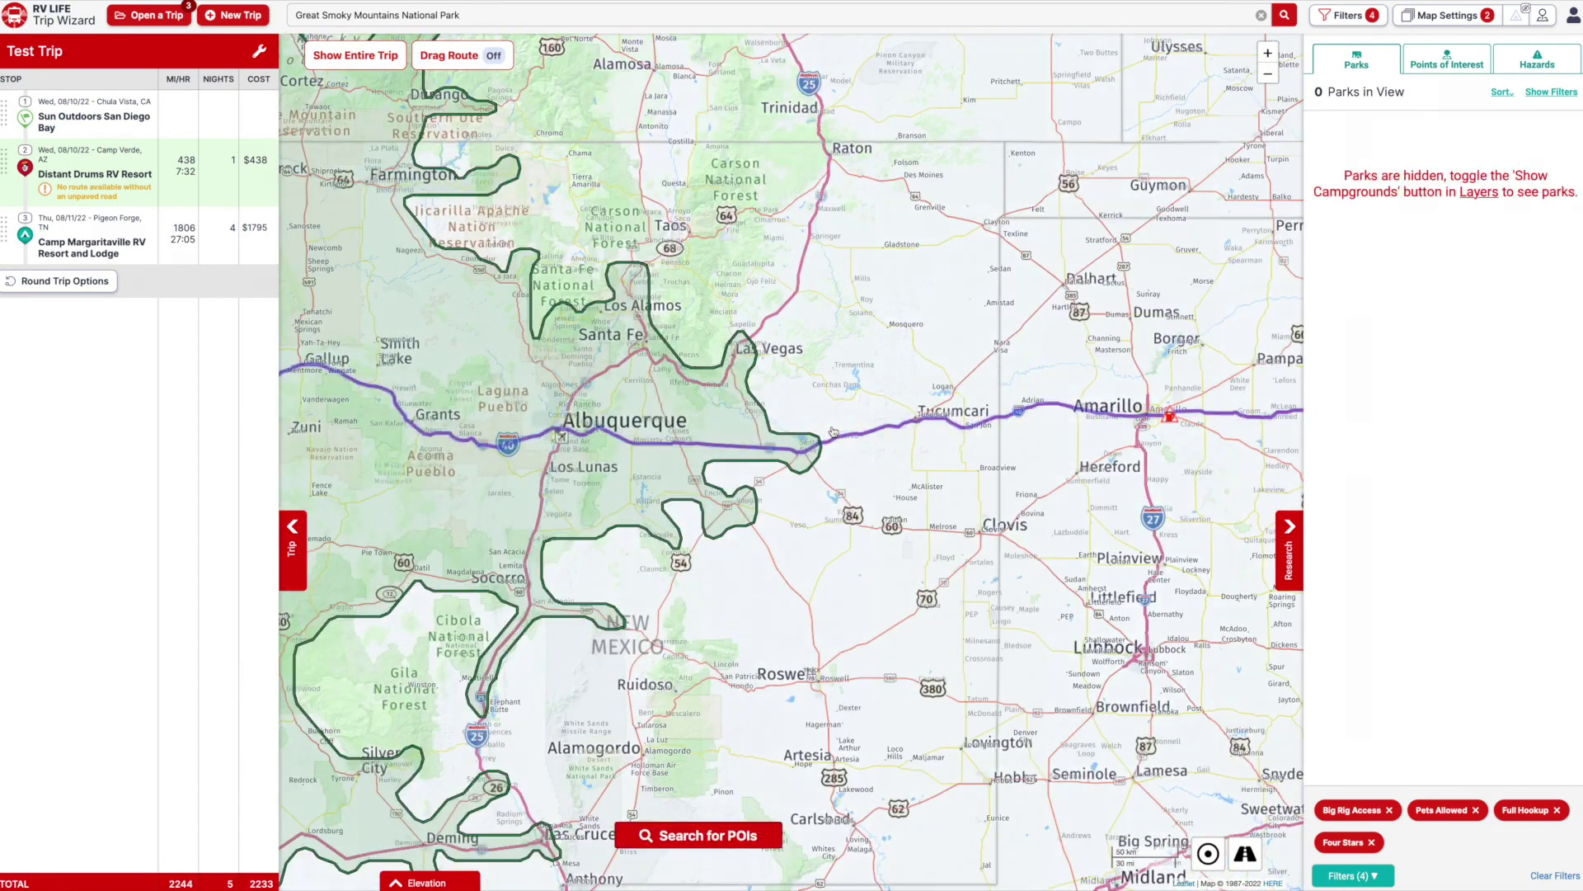
{"action": "scroll", "coordinate": [833, 431], "scroll_direction": "up", "scroll_amount": 2}
{"action": "left_click_drag", "start_coordinate": [833, 431], "coordinate": [969, 271]}
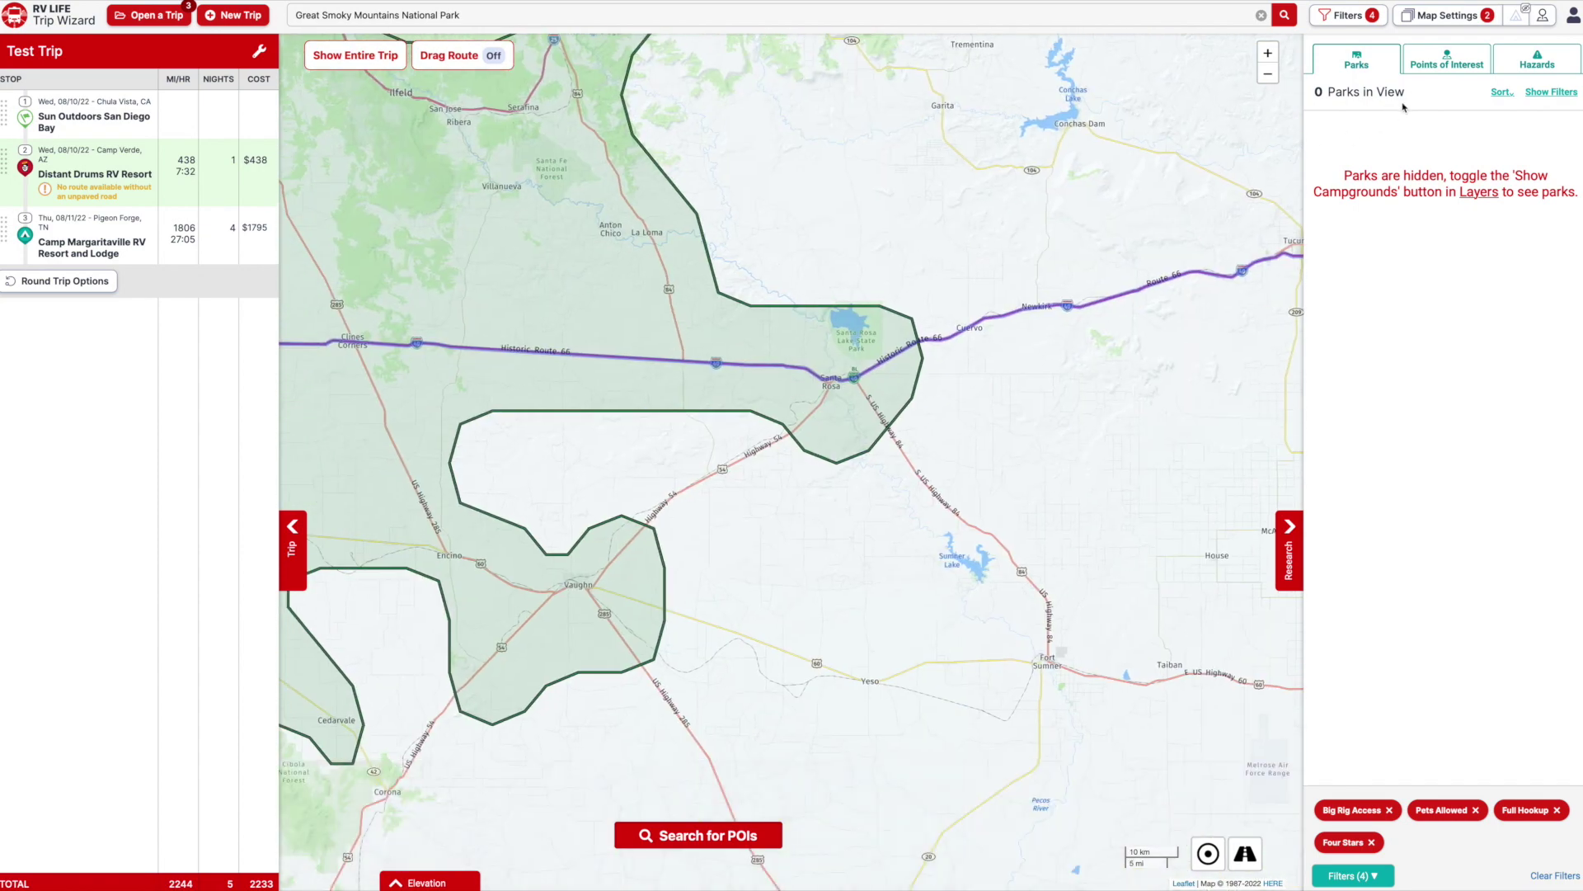
Show the campgrounds on the map again and search for points of interest around Santa Rosa.
{"action": "left_click", "coordinate": [1518, 20]}
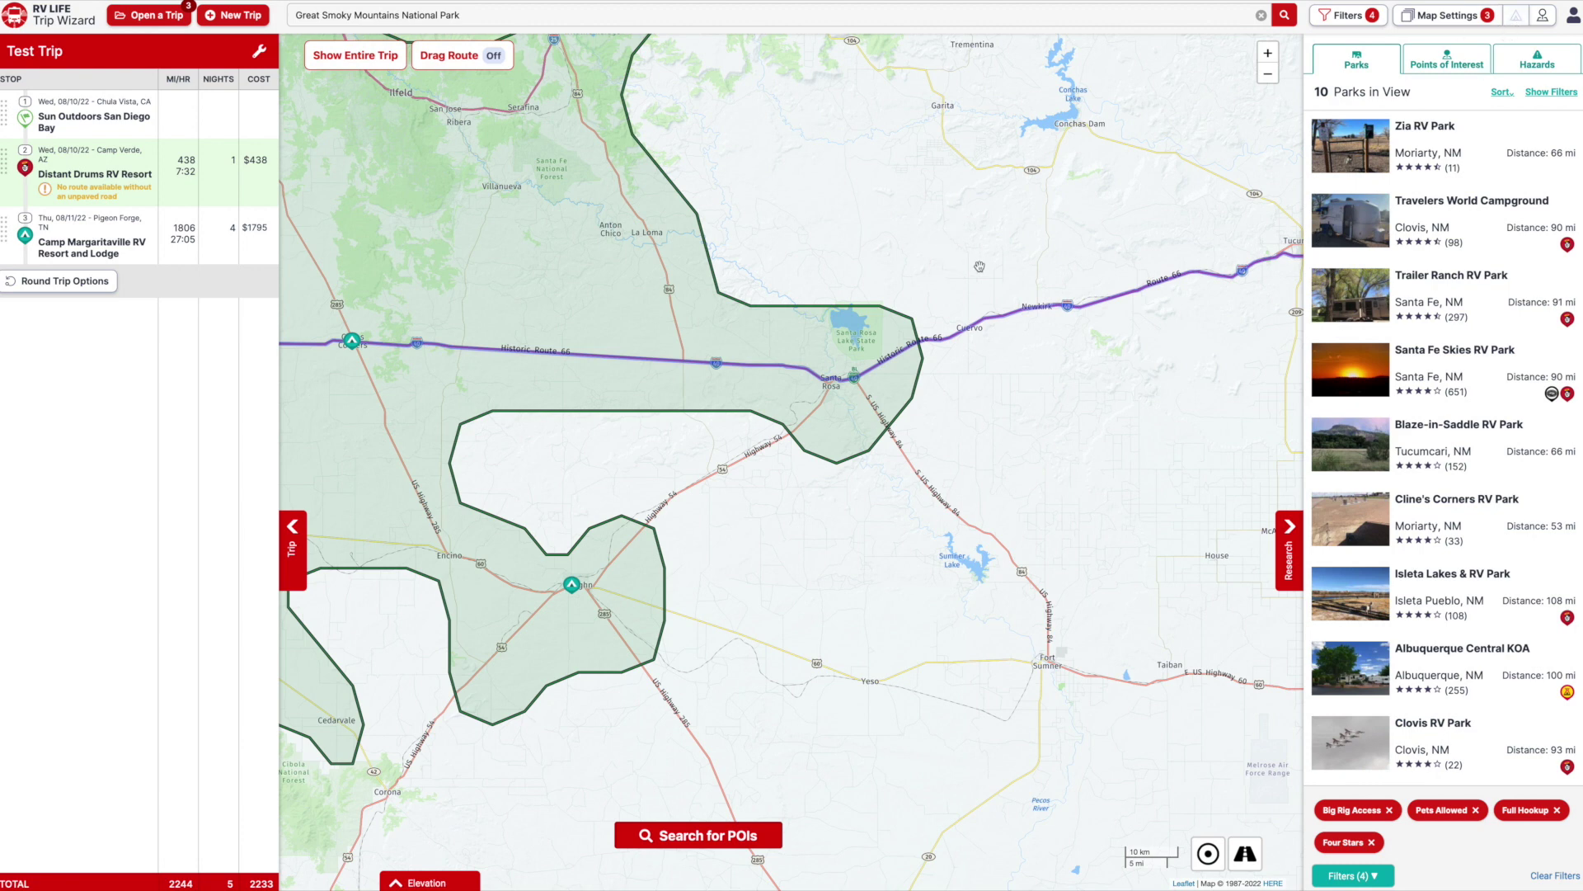
{"action": "left_click_drag", "start_coordinate": [980, 267], "coordinate": [948, 285]}
{"action": "left_click", "coordinate": [685, 834]}
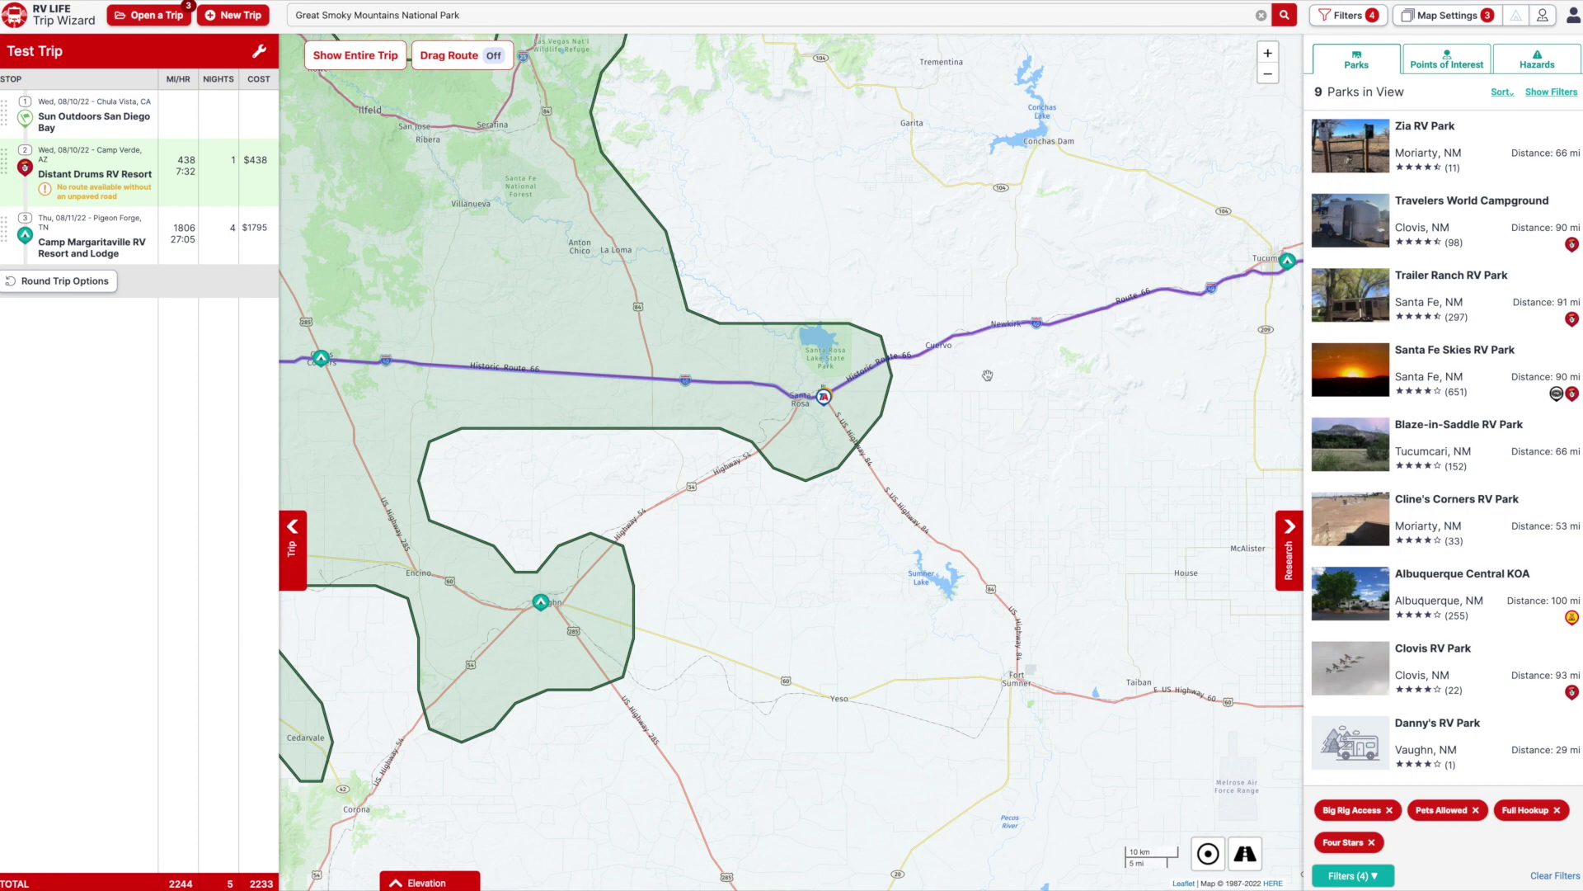
Compare the campgrounds along the route around Santa Rosa, previewing Blaze-in-Saddle RV Park in Tucumcari and Cline's Corners RV Park in Moriarty.
{"action": "left_click_drag", "start_coordinate": [318, 331], "coordinate": [469, 290]}
{"action": "left_click_drag", "start_coordinate": [1035, 250], "coordinate": [655, 309]}
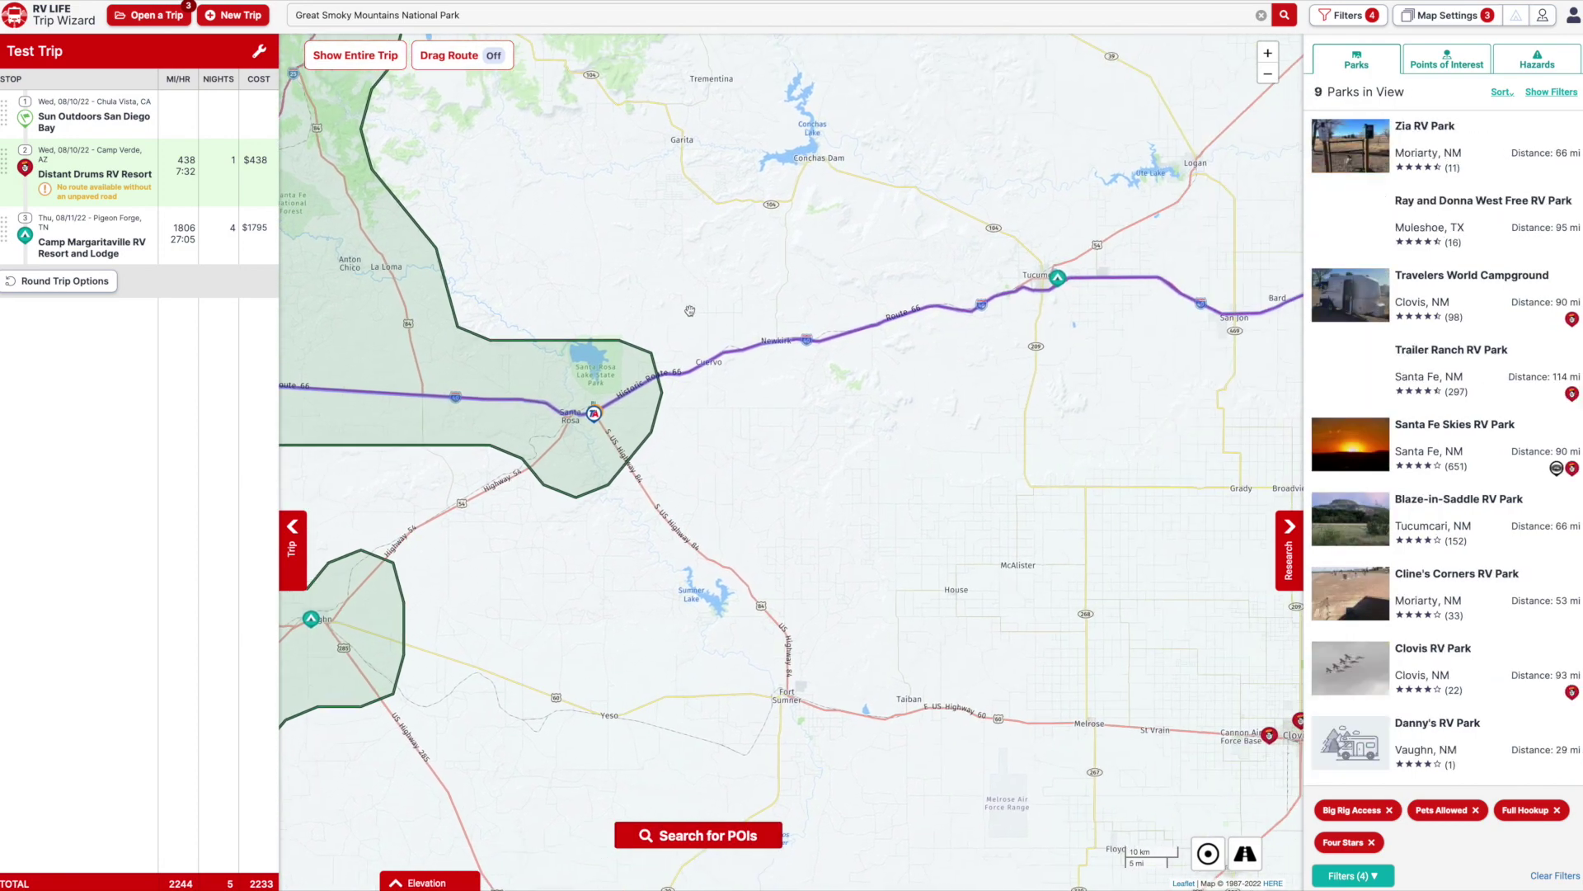
{"action": "left_click", "coordinate": [1057, 280]}
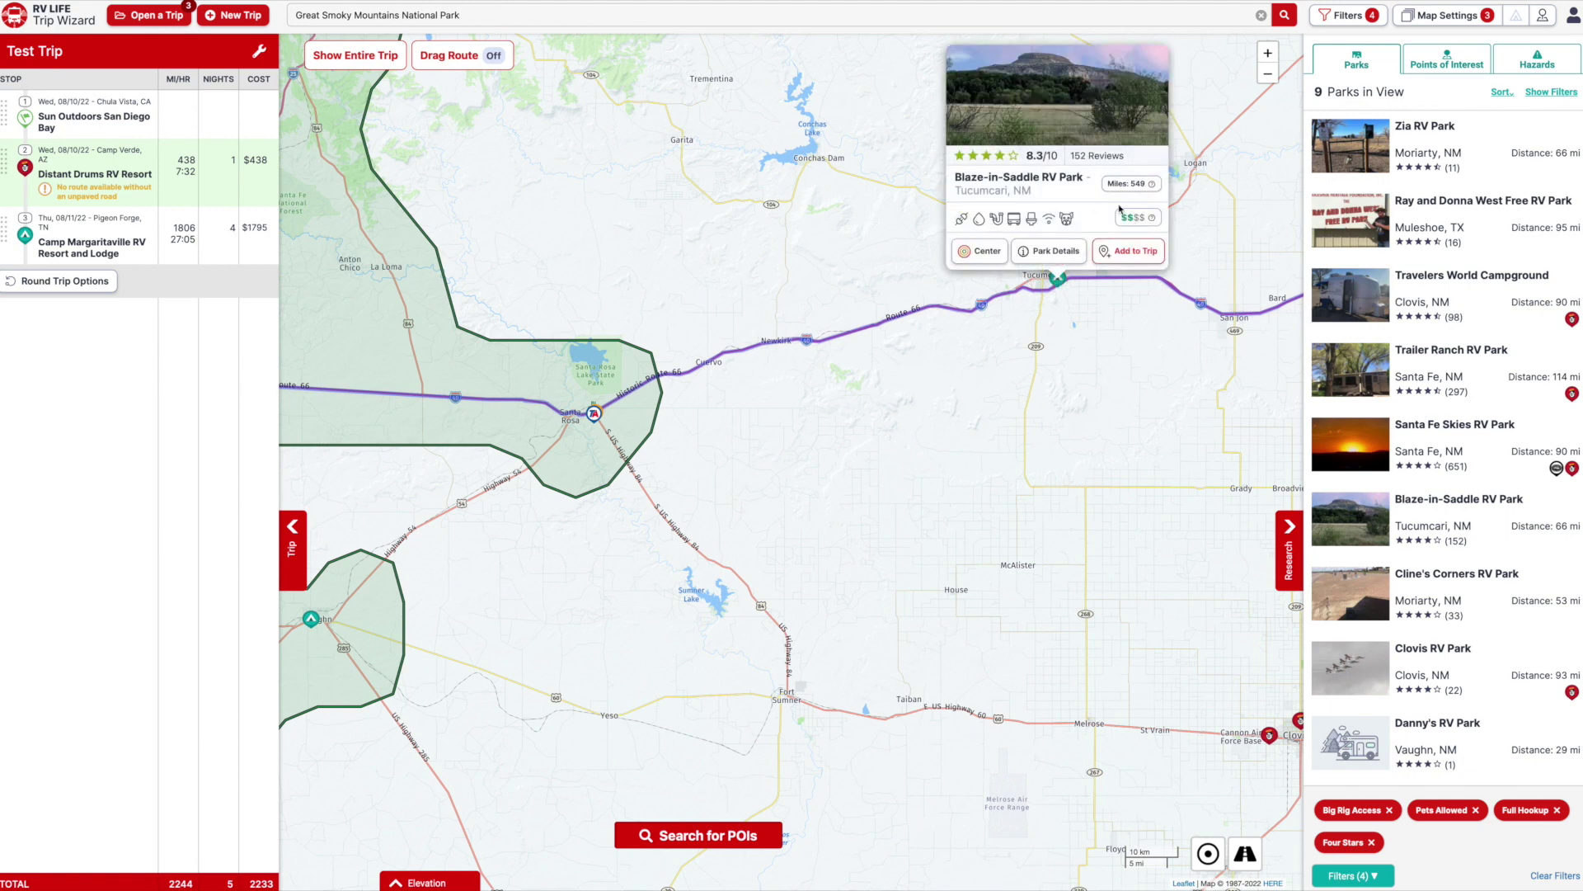
{"action": "left_click_drag", "start_coordinate": [673, 310], "coordinate": [1217, 263]}
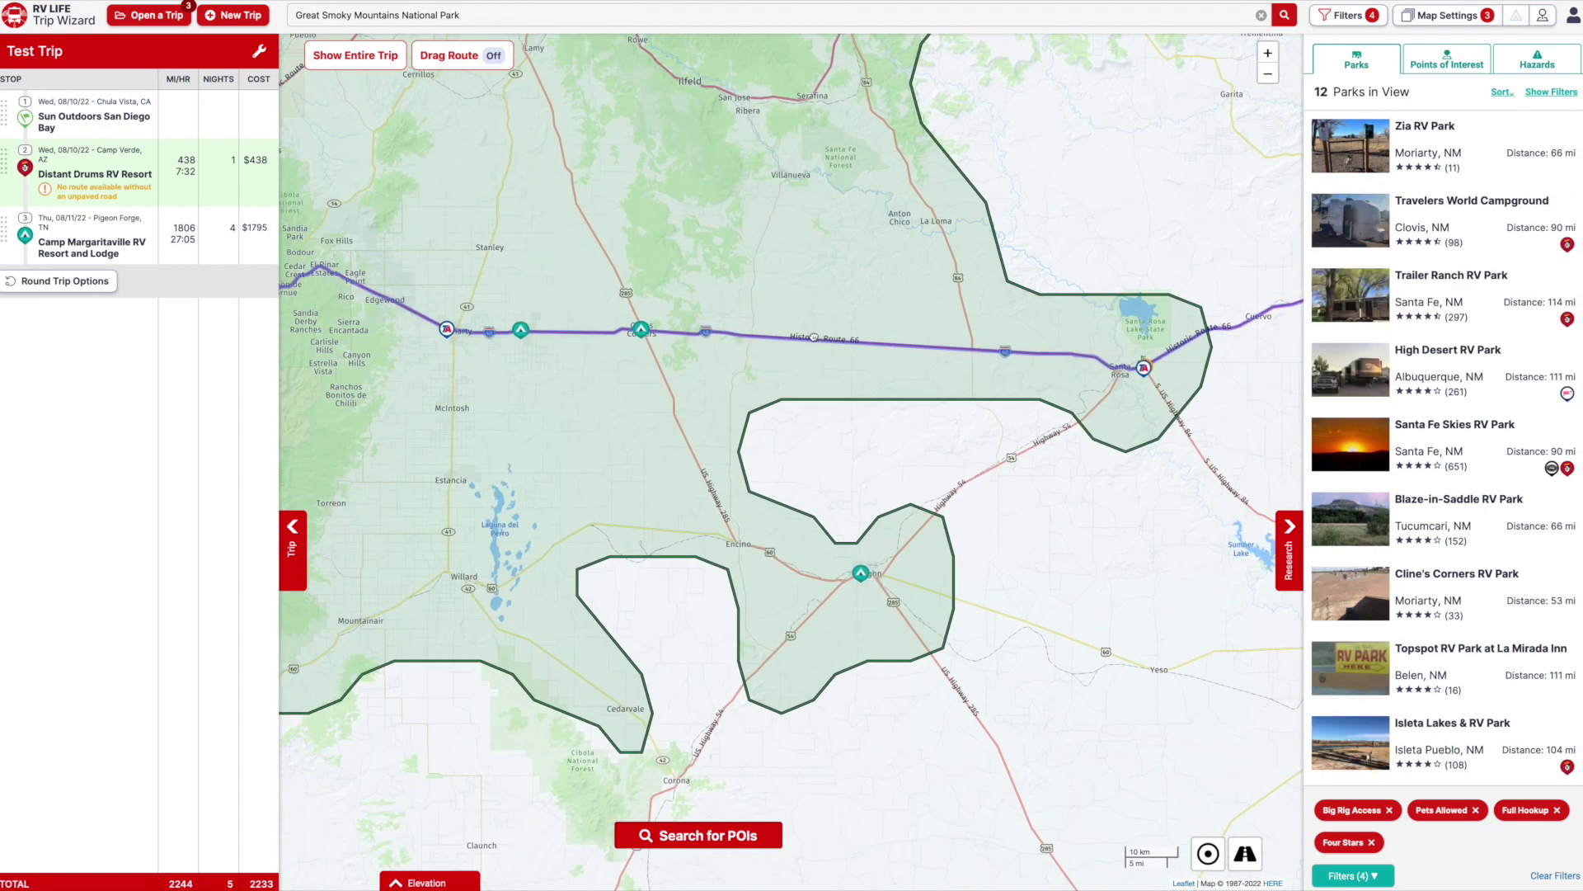
{"action": "left_click", "coordinate": [652, 331]}
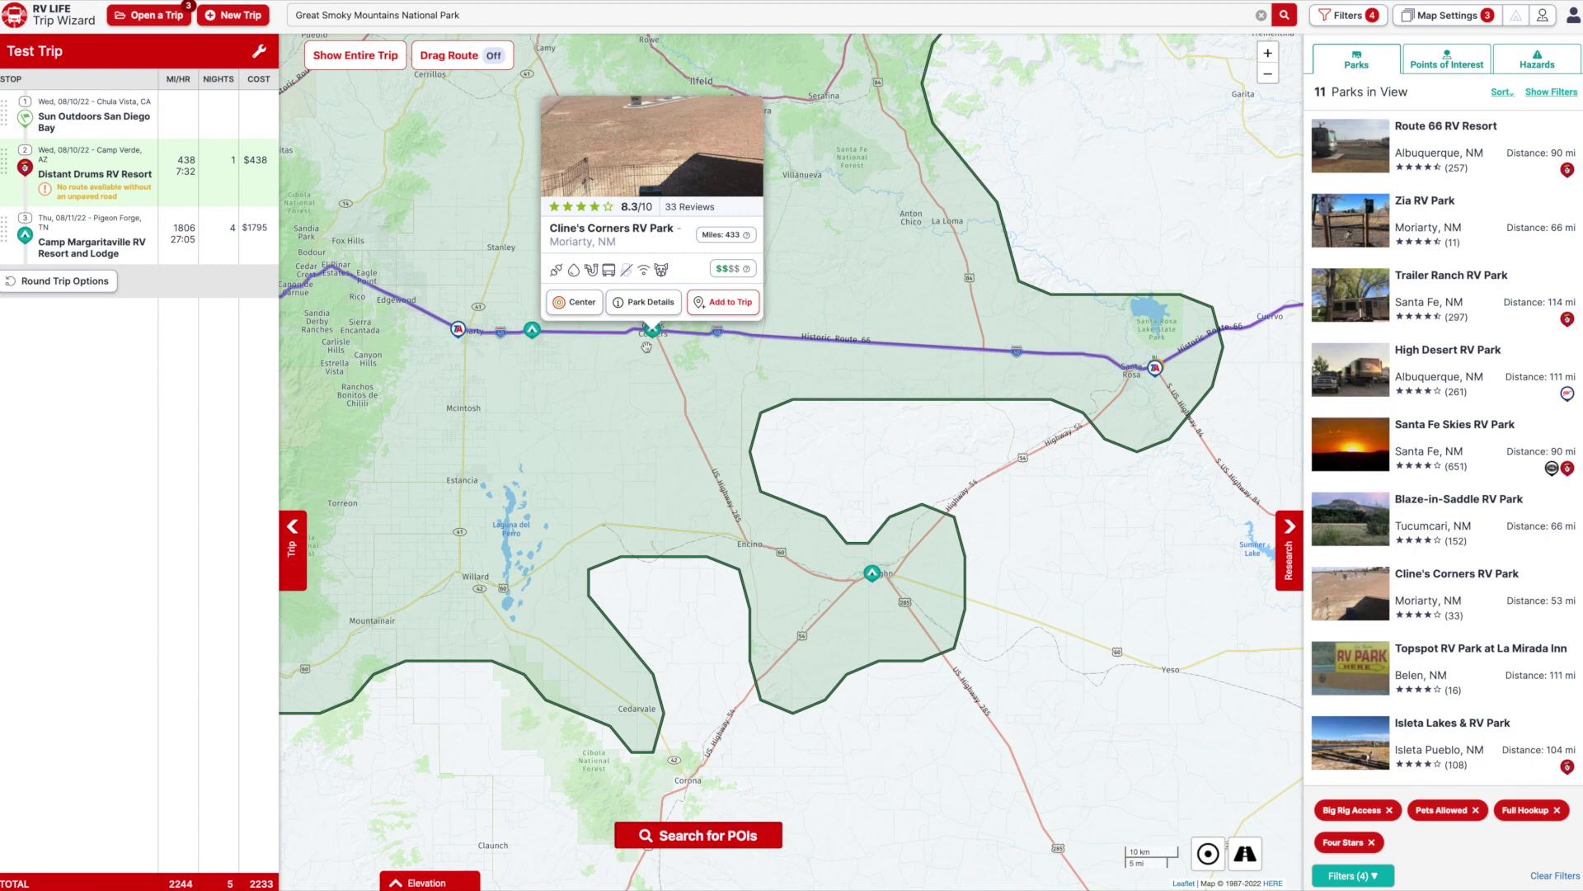
{"action": "left_click_drag", "start_coordinate": [1127, 418], "coordinate": [738, 428]}
{"action": "left_click_drag", "start_coordinate": [946, 401], "coordinate": [788, 436]}
{"action": "left_click_drag", "start_coordinate": [1065, 317], "coordinate": [1033, 327]}
Add Blaze-in-Saddle RV Park in Tucumcari to the trip after Distant Drums RV Resort with a stay of 1 night.
{"action": "left_click", "coordinate": [1037, 295]}
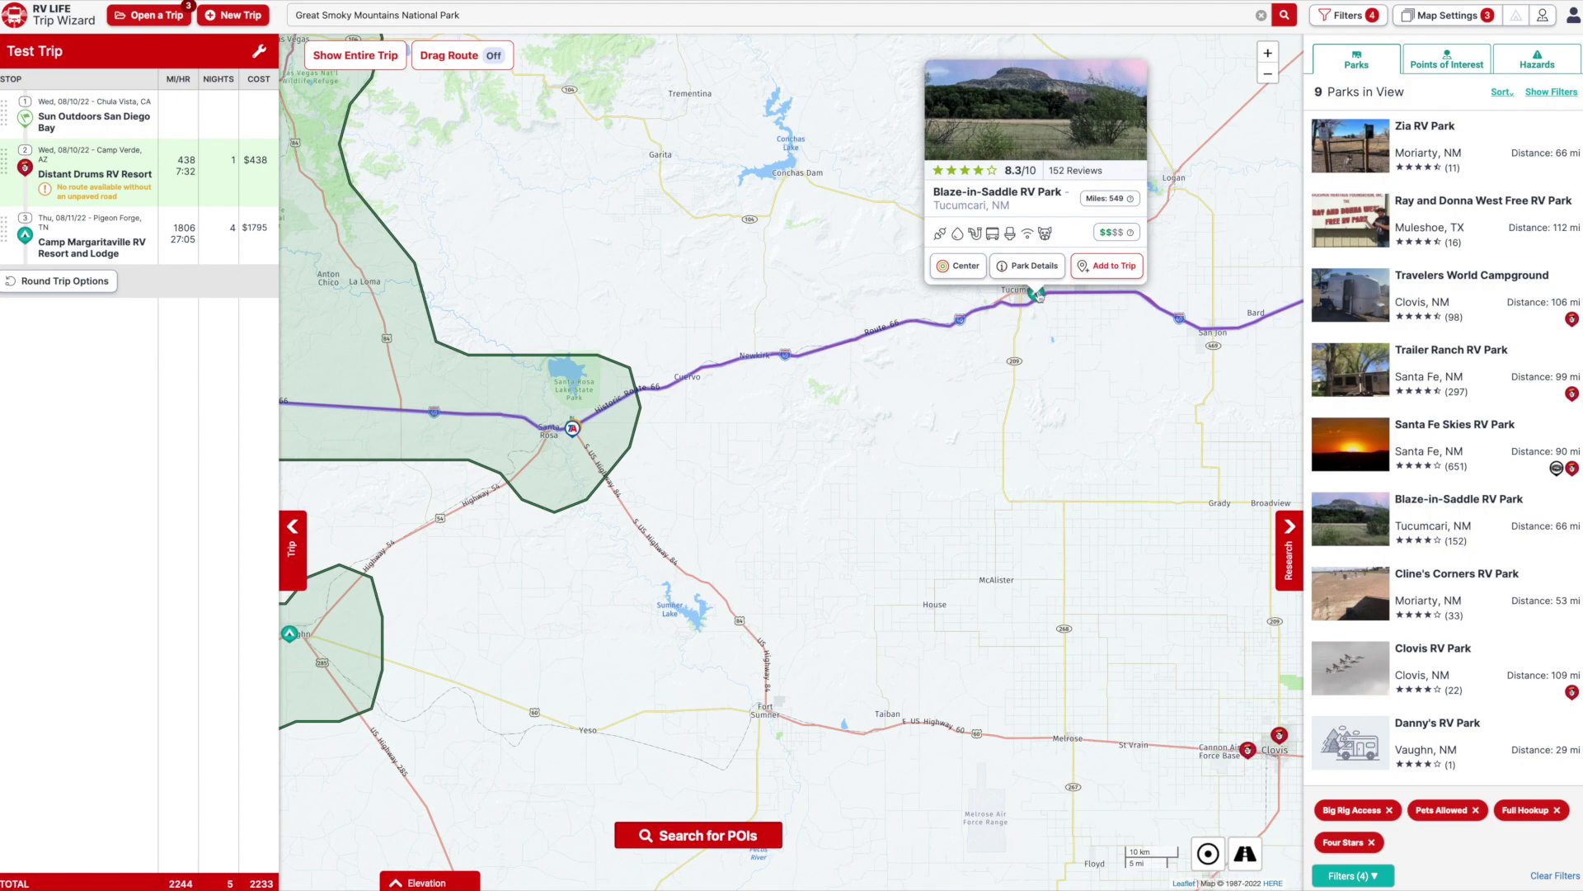
{"action": "left_click", "coordinate": [1101, 266]}
{"action": "left_click", "coordinate": [759, 98]}
{"action": "type", "text": "1"}
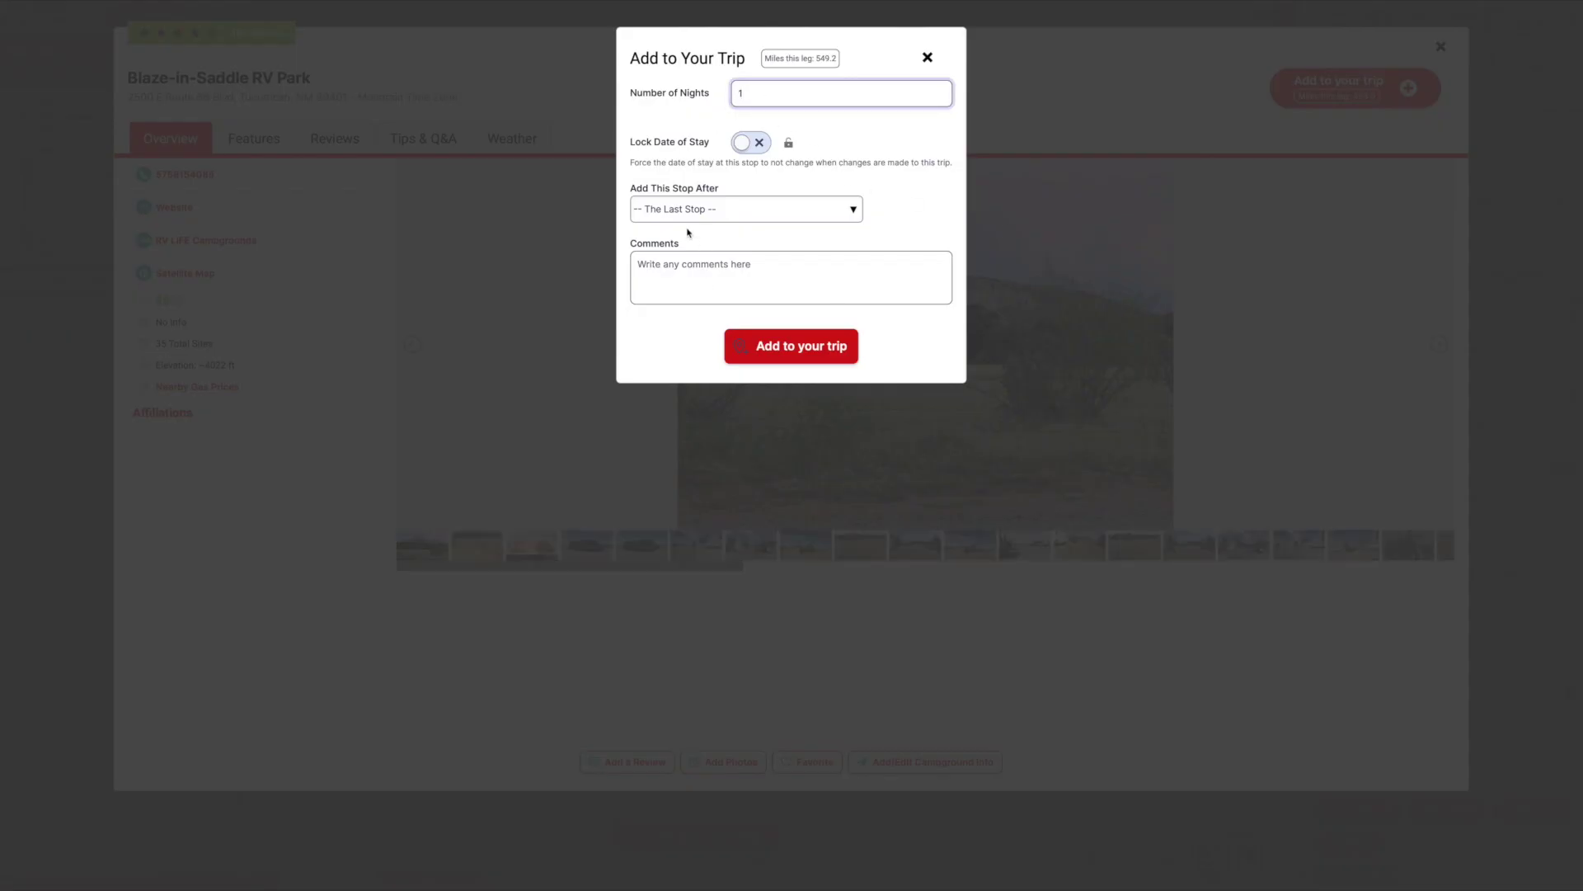
{"action": "left_click", "coordinate": [685, 213]}
{"action": "left_click", "coordinate": [690, 230]}
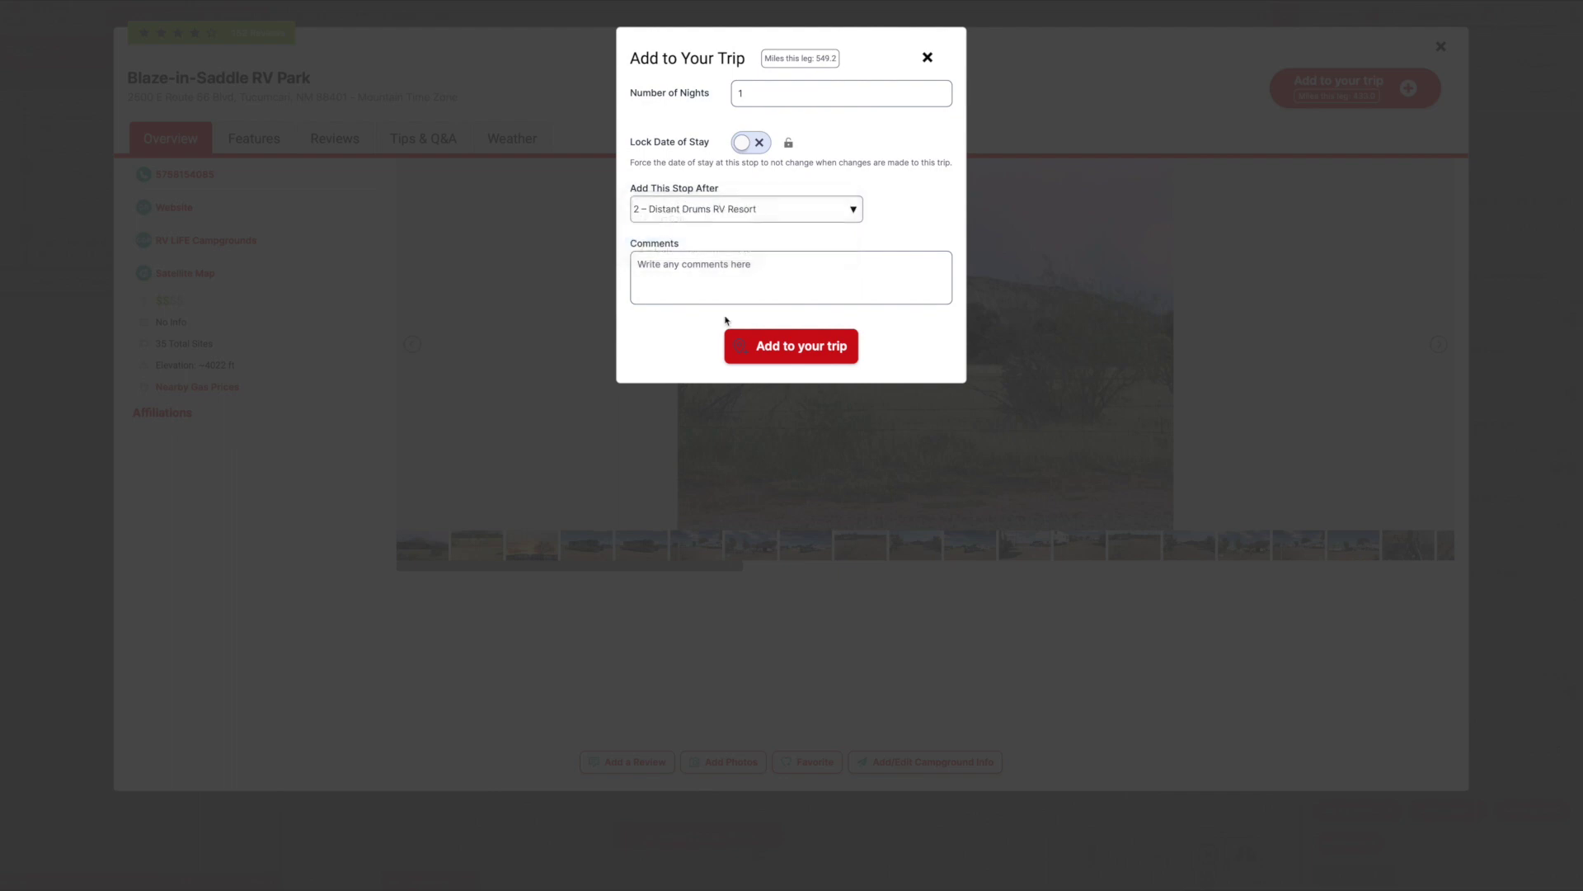
{"action": "left_click", "coordinate": [776, 348]}
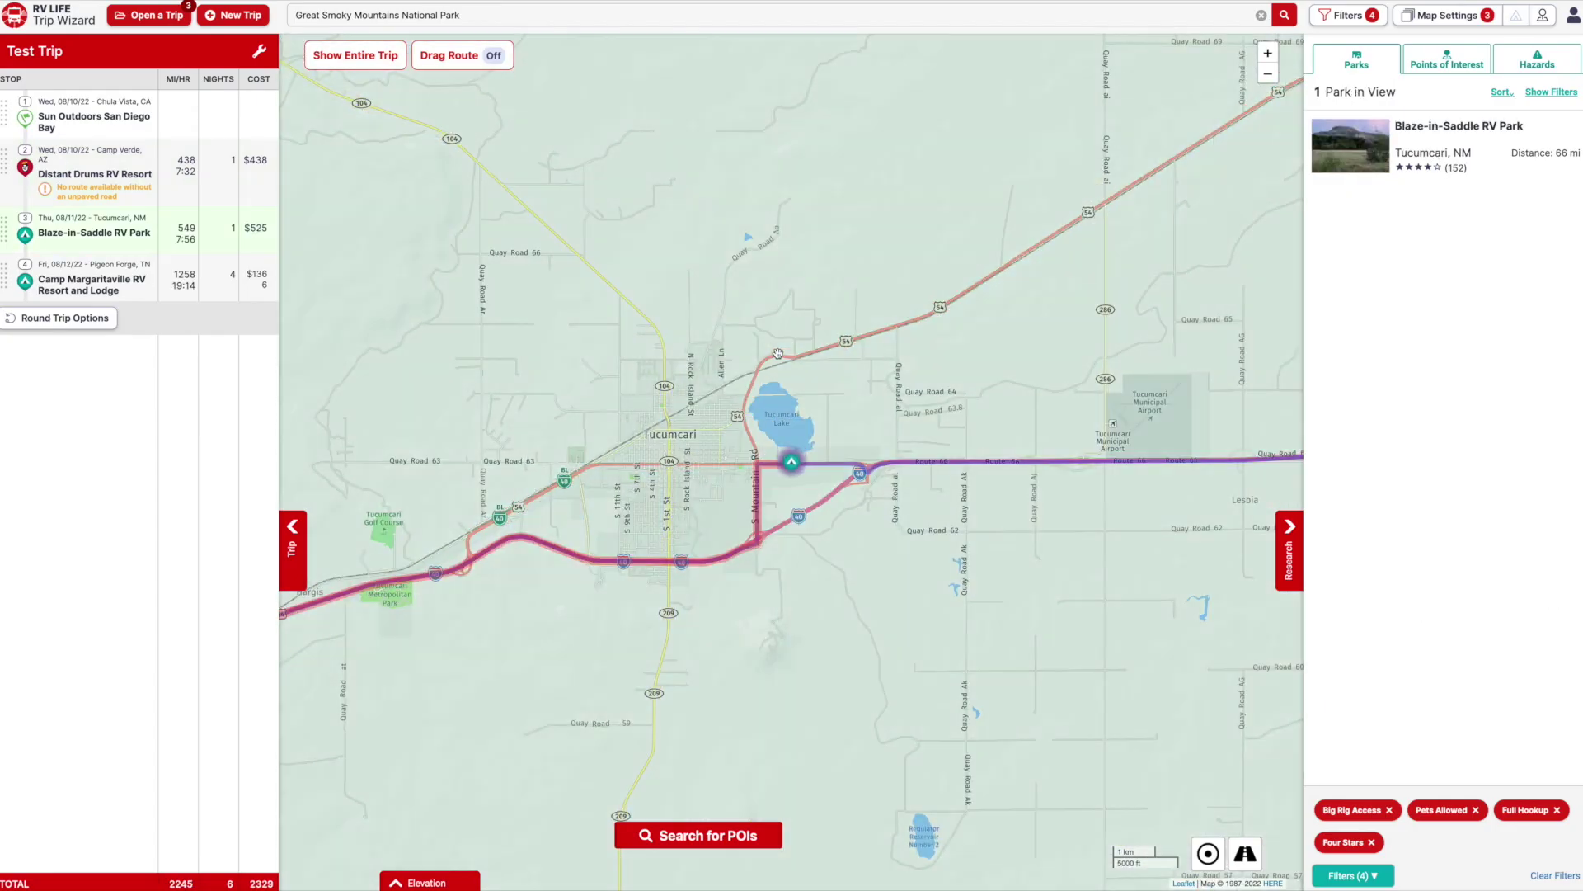
Show the entire trip on the map and hide the campgrounds.
{"action": "scroll", "coordinate": [778, 354], "scroll_direction": "down", "scroll_amount": 4}
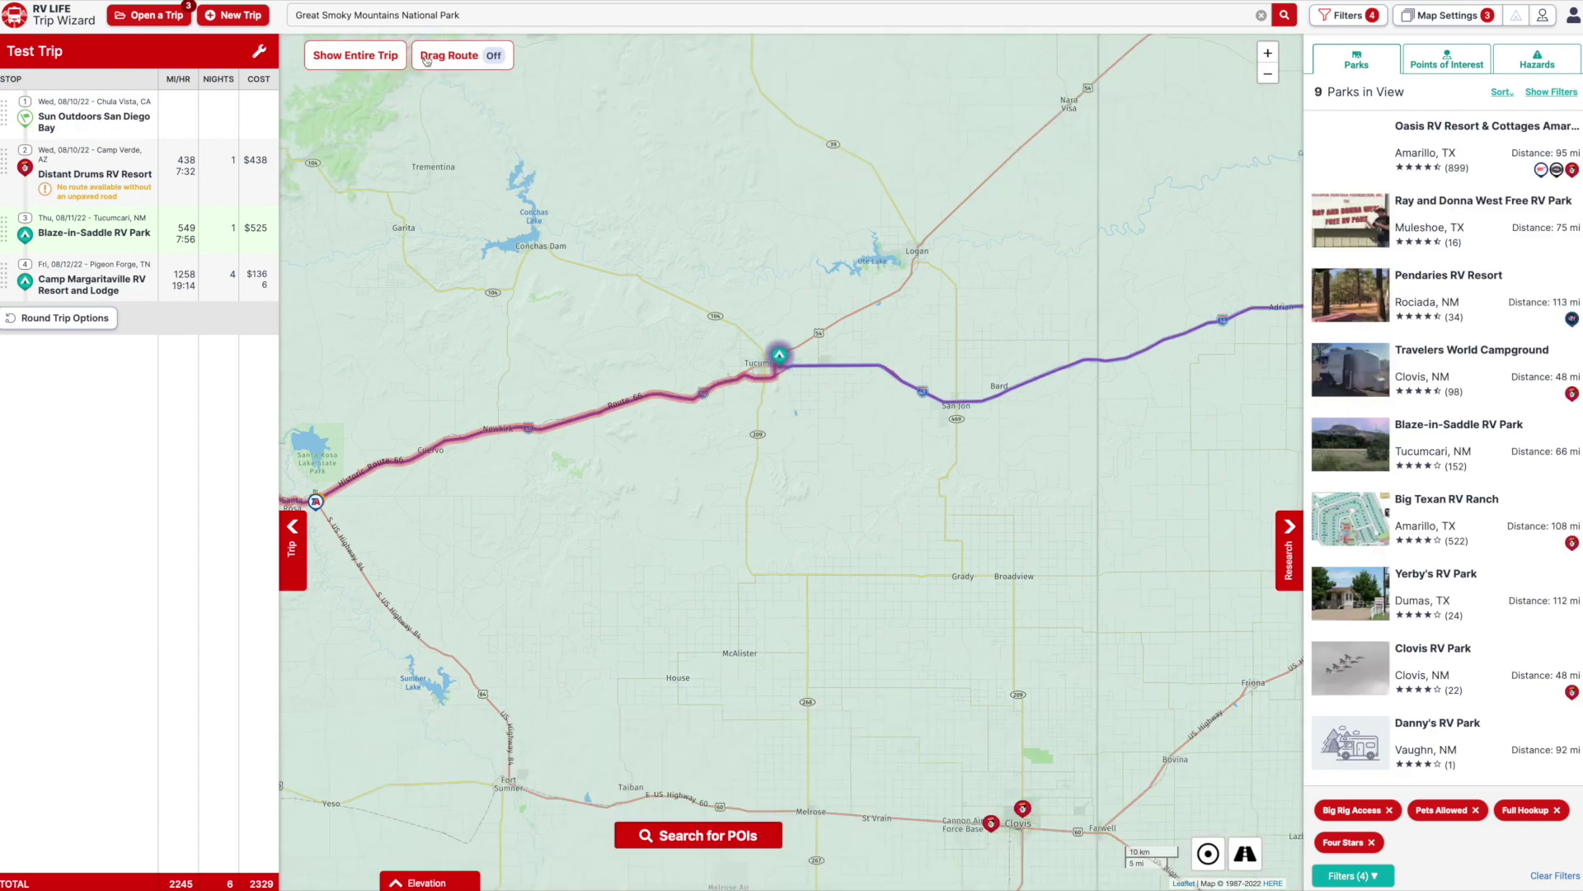
{"action": "left_click", "coordinate": [355, 55]}
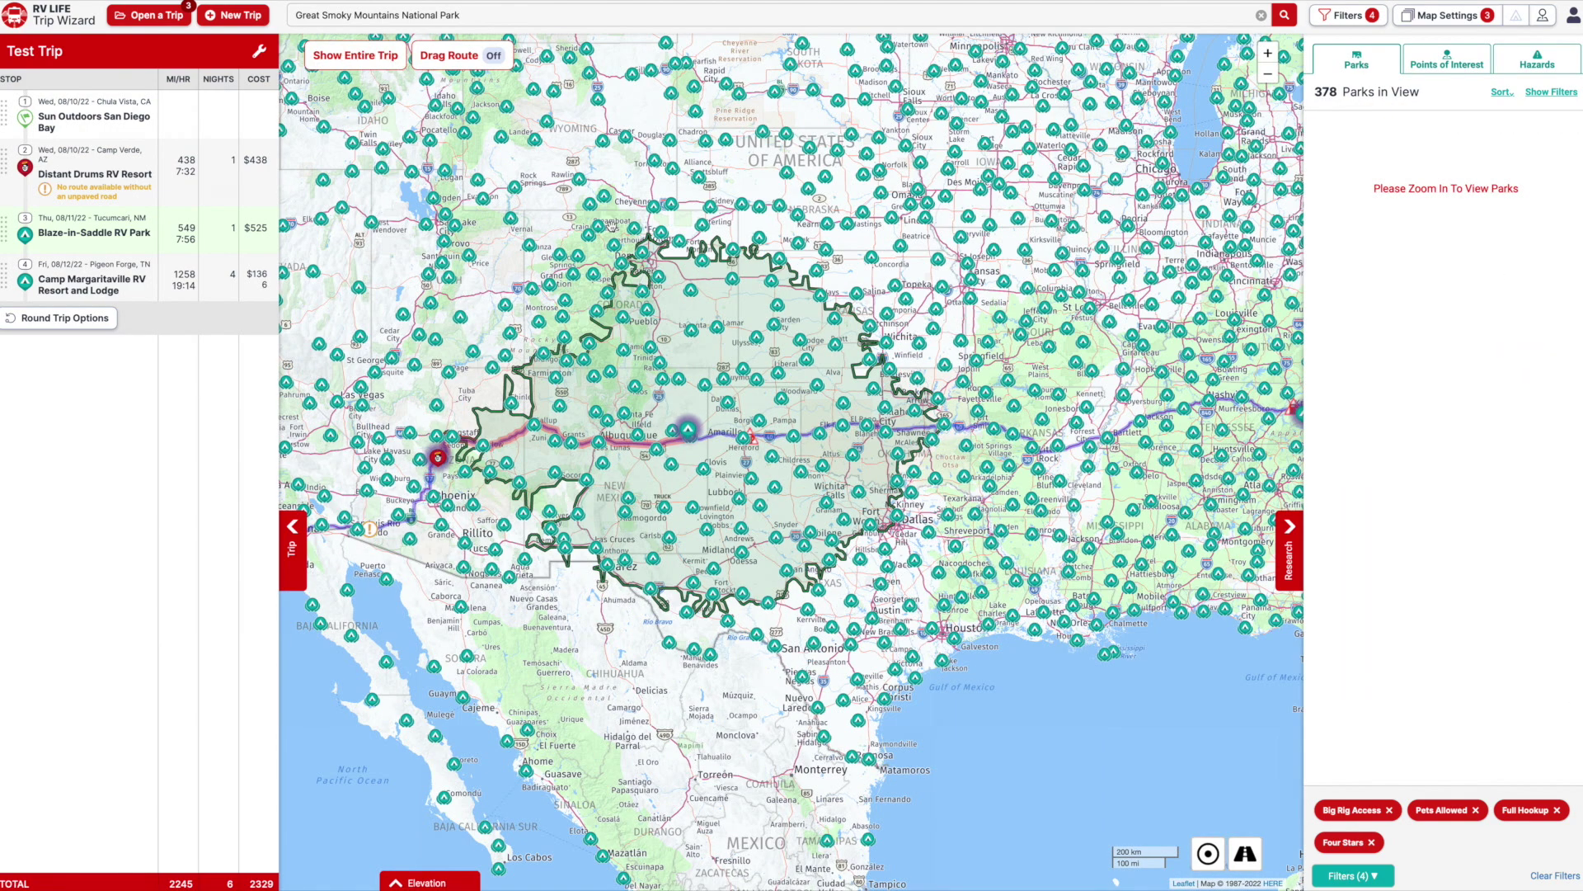
{"action": "left_click", "coordinate": [1519, 18]}
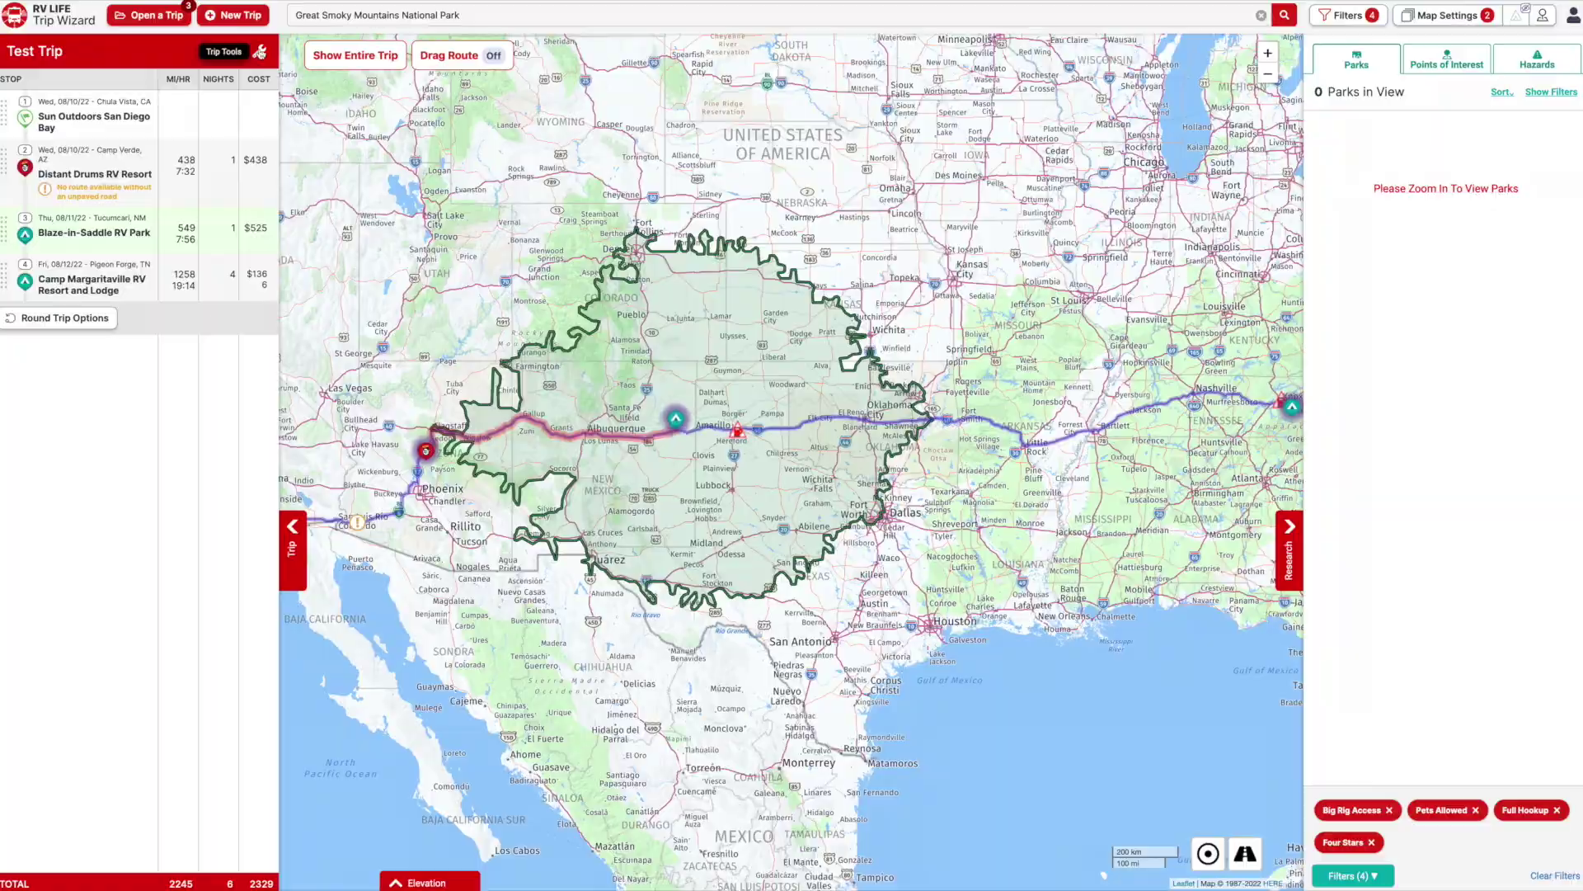
Review the Routing & Driving options and the RV Info specifications in the trip settings, and save the settings.
{"action": "left_click", "coordinate": [259, 51]}
{"action": "scroll", "coordinate": [116, 409], "scroll_direction": "down", "scroll_amount": 1}
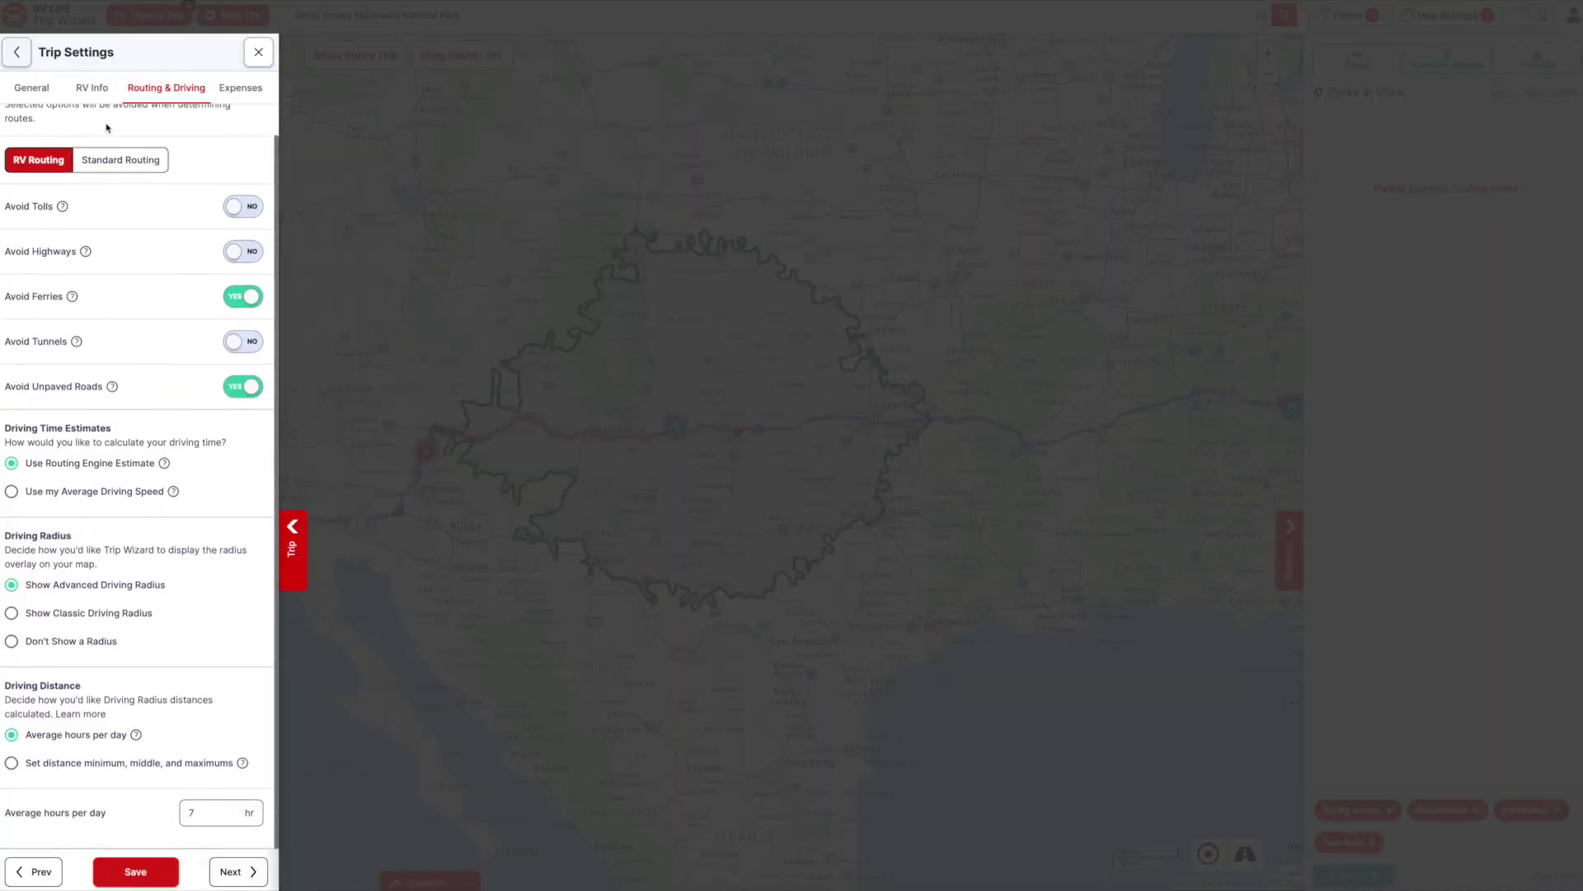
{"action": "left_click", "coordinate": [99, 90]}
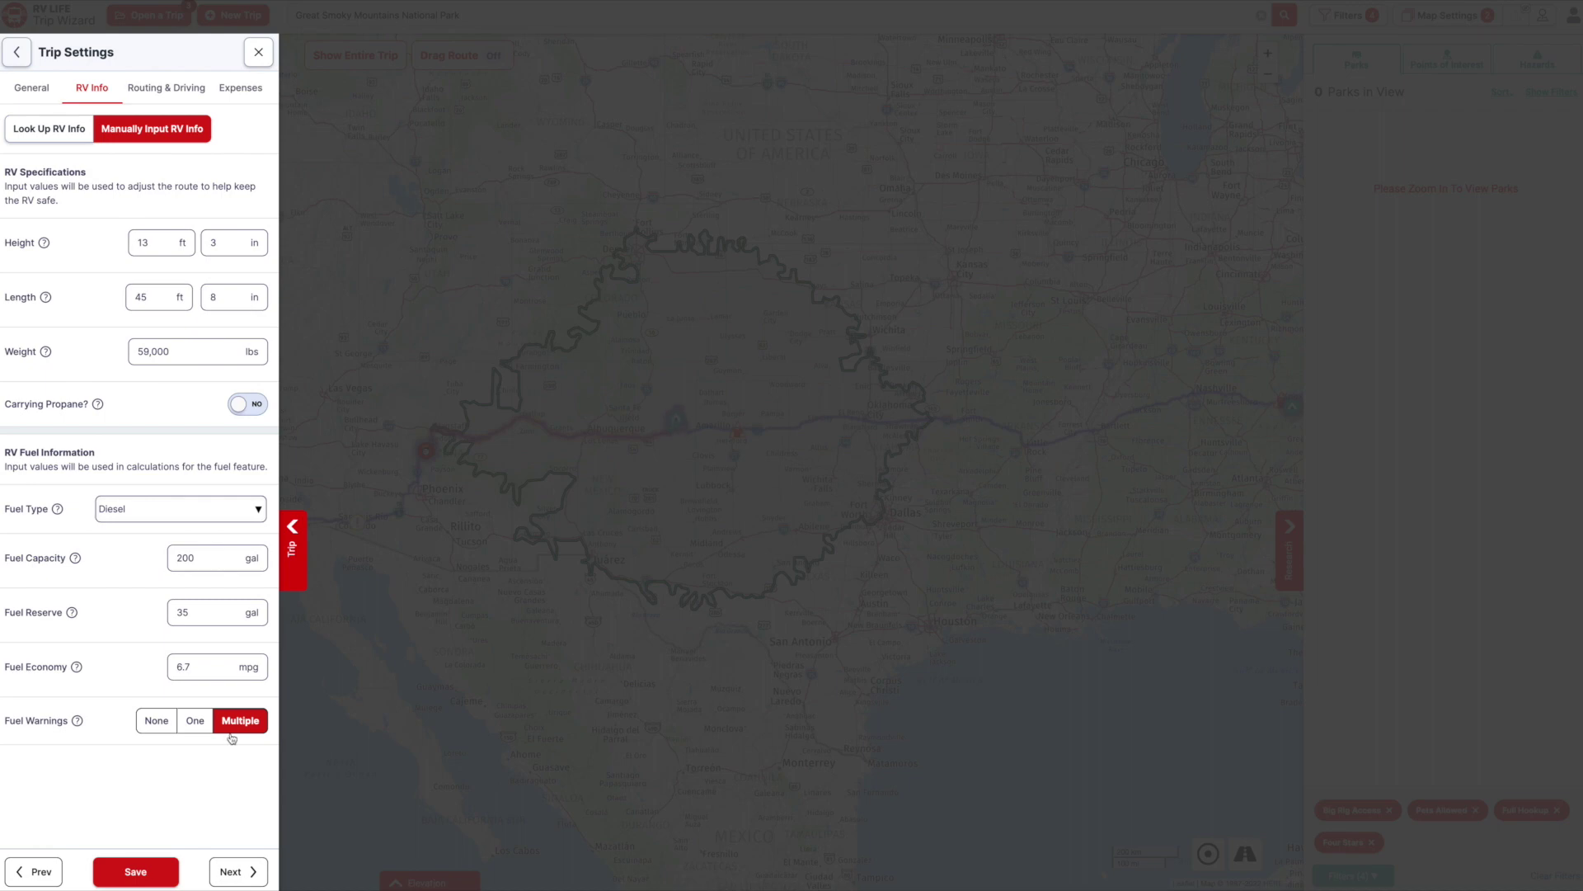
{"action": "left_click", "coordinate": [169, 868]}
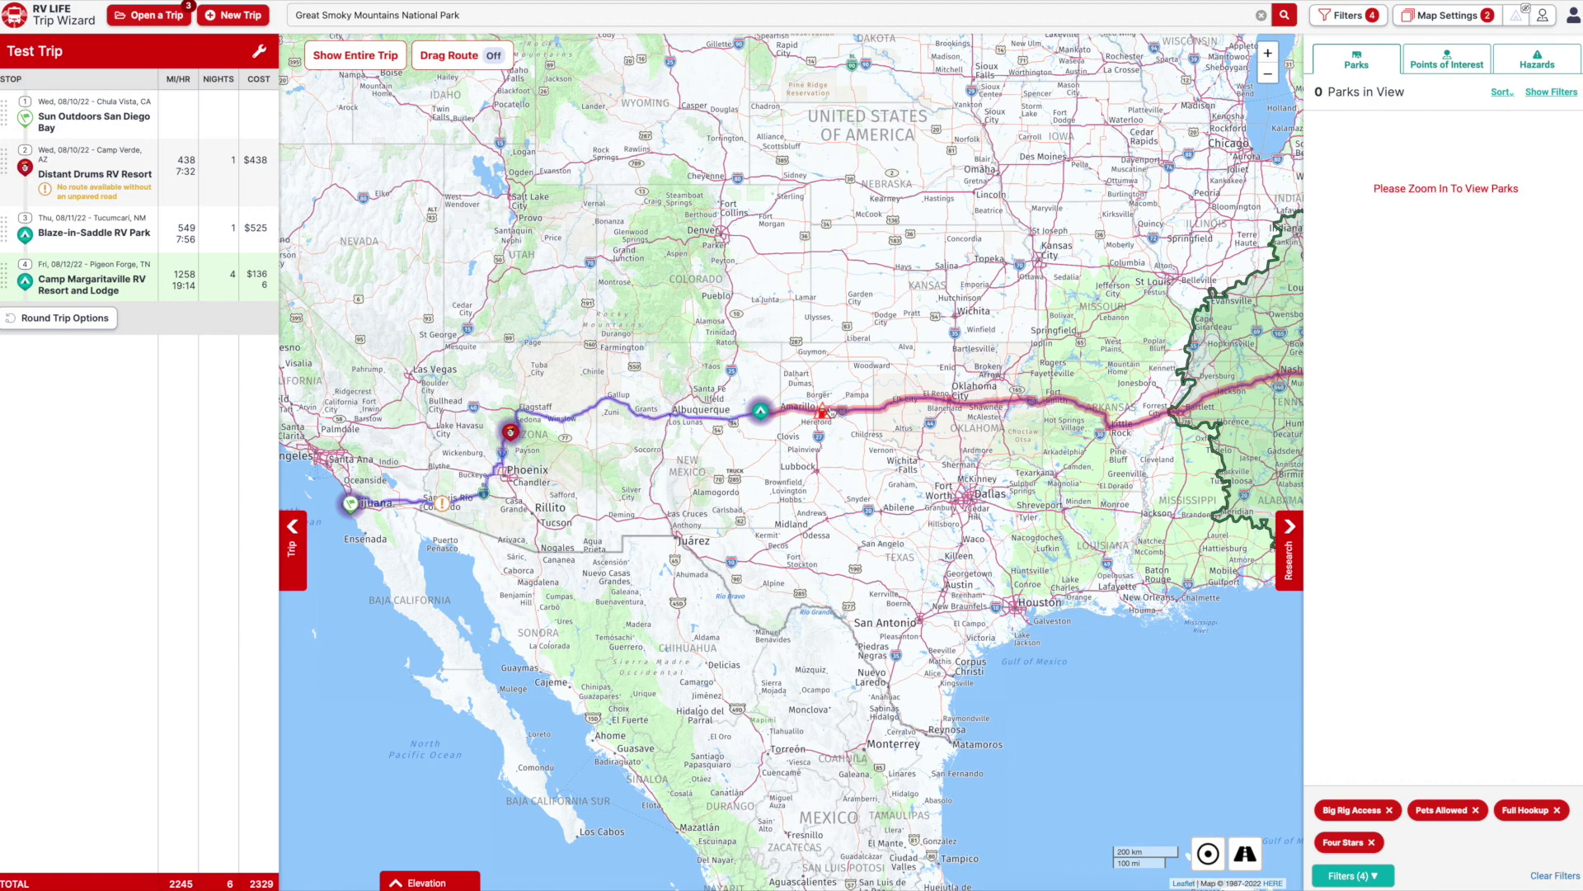
Examine the whole route from San Diego to Pigeon Forge and the stretch between Albuquerque and Amarillo around Tucumcari.
{"action": "left_click_drag", "start_coordinate": [838, 417], "coordinate": [549, 421]}
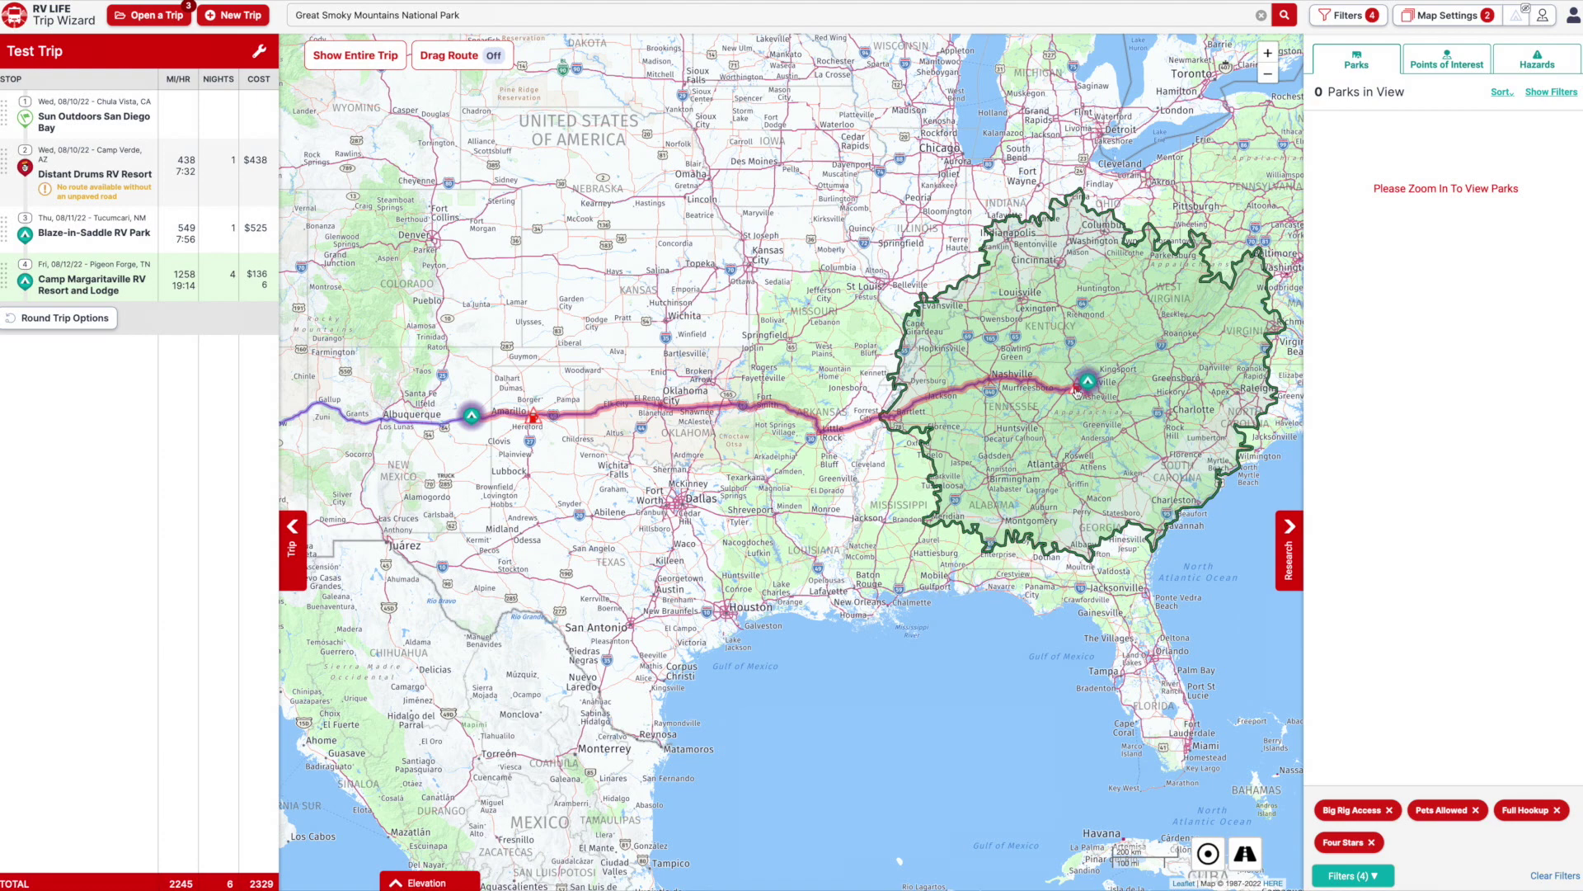
{"action": "left_click_drag", "start_coordinate": [1070, 393], "coordinate": [1194, 378]}
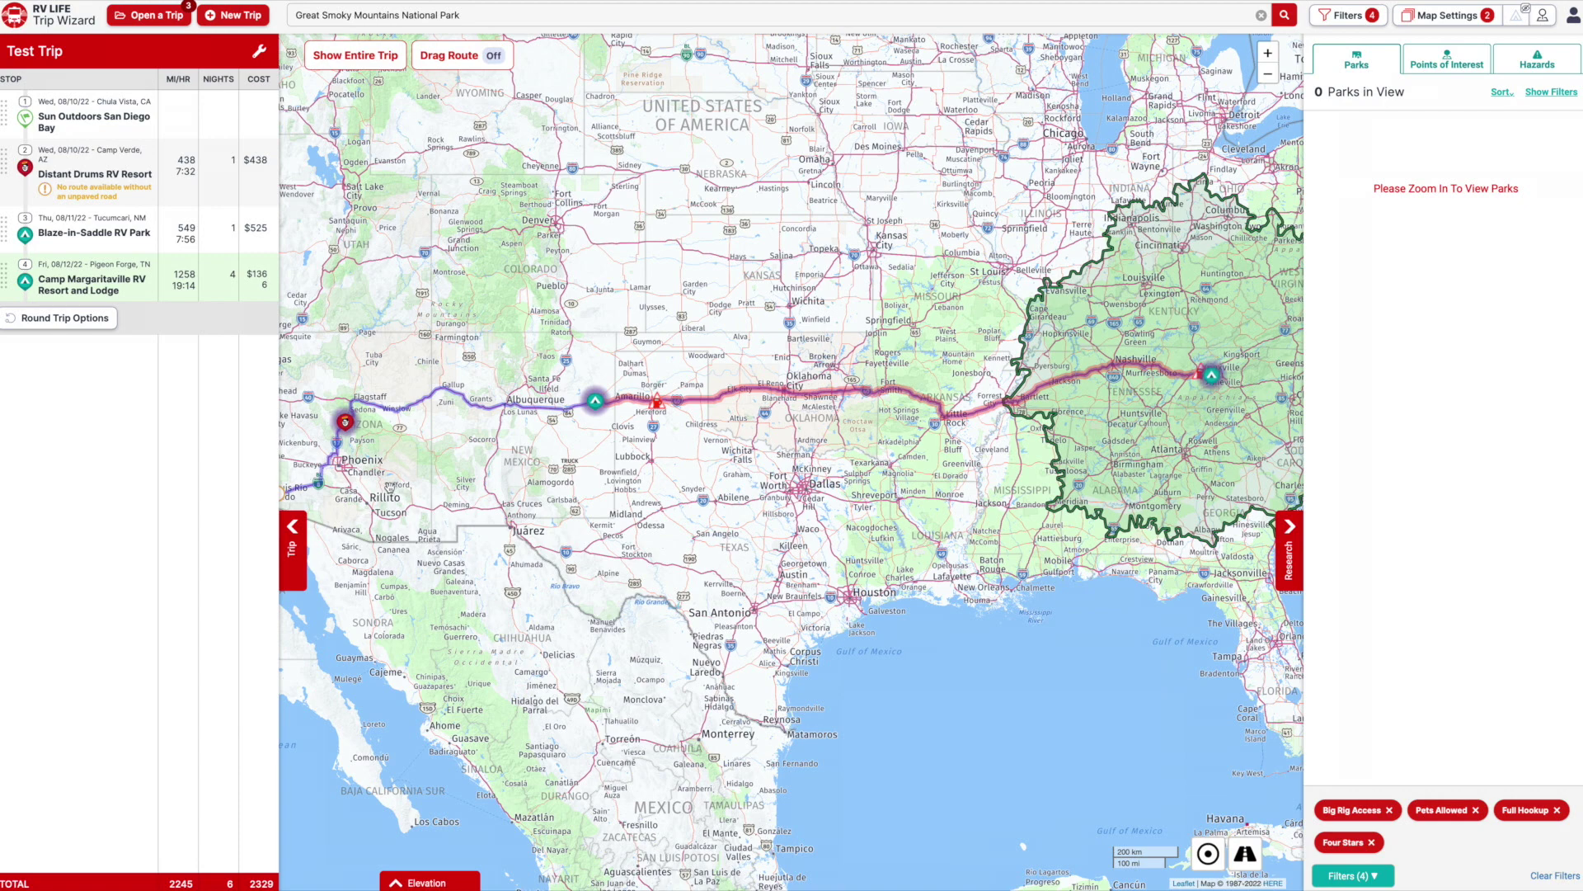
{"action": "left_click_drag", "start_coordinate": [410, 495], "coordinate": [533, 495]}
{"action": "left_click_drag", "start_coordinate": [753, 472], "coordinate": [781, 480]}
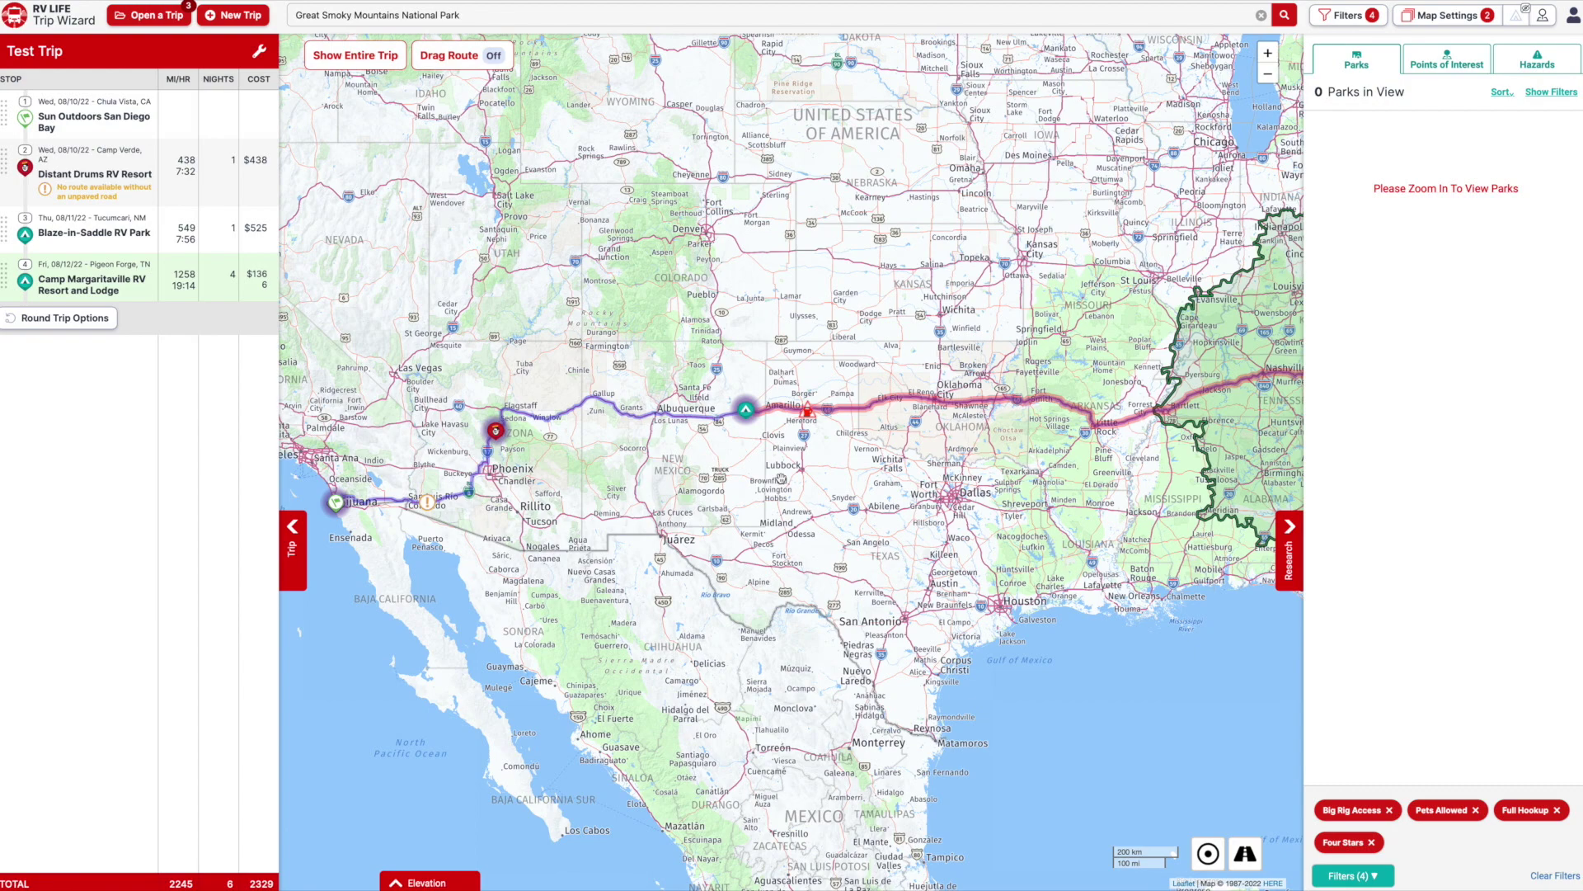
{"action": "scroll", "coordinate": [773, 434], "scroll_direction": "up", "scroll_amount": 1}
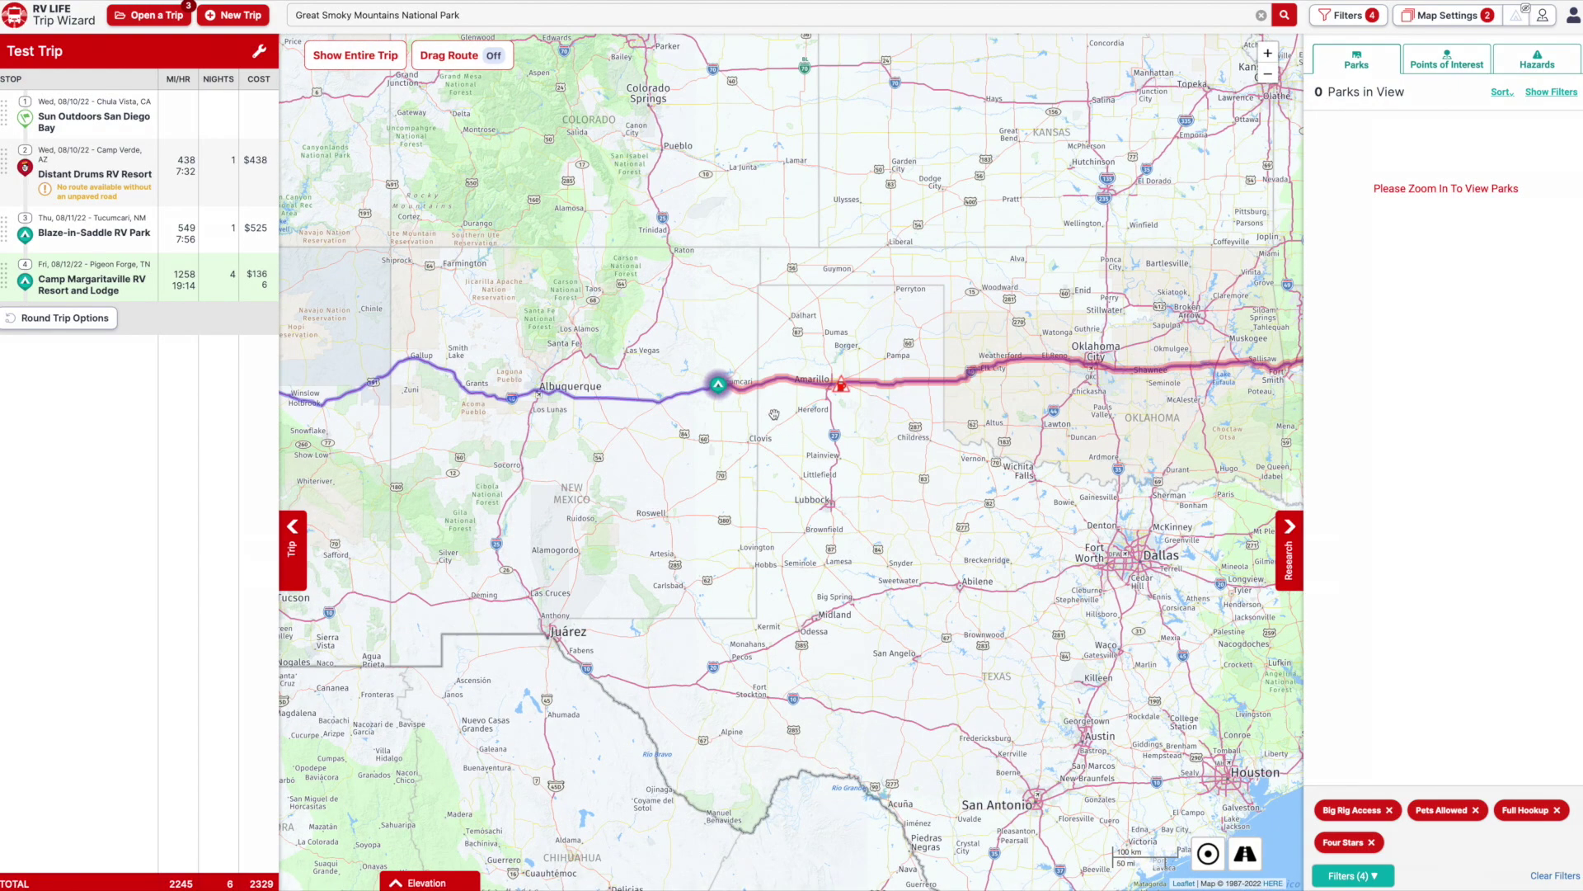
{"action": "scroll", "coordinate": [774, 412], "scroll_direction": "up", "scroll_amount": 2}
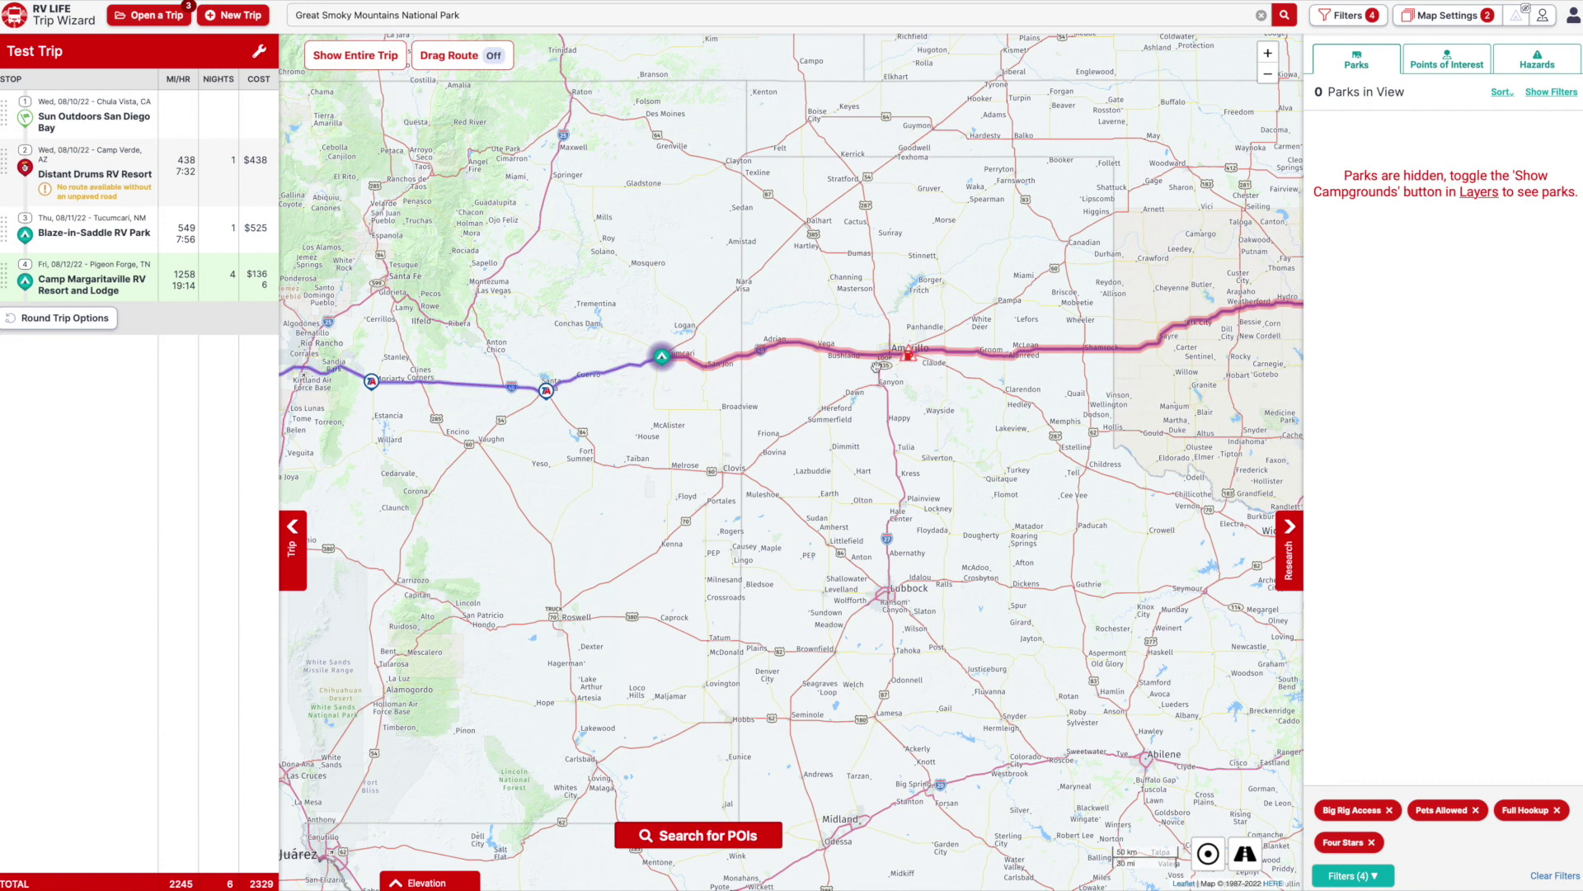
{"action": "left_click_drag", "start_coordinate": [859, 379], "coordinate": [989, 371]}
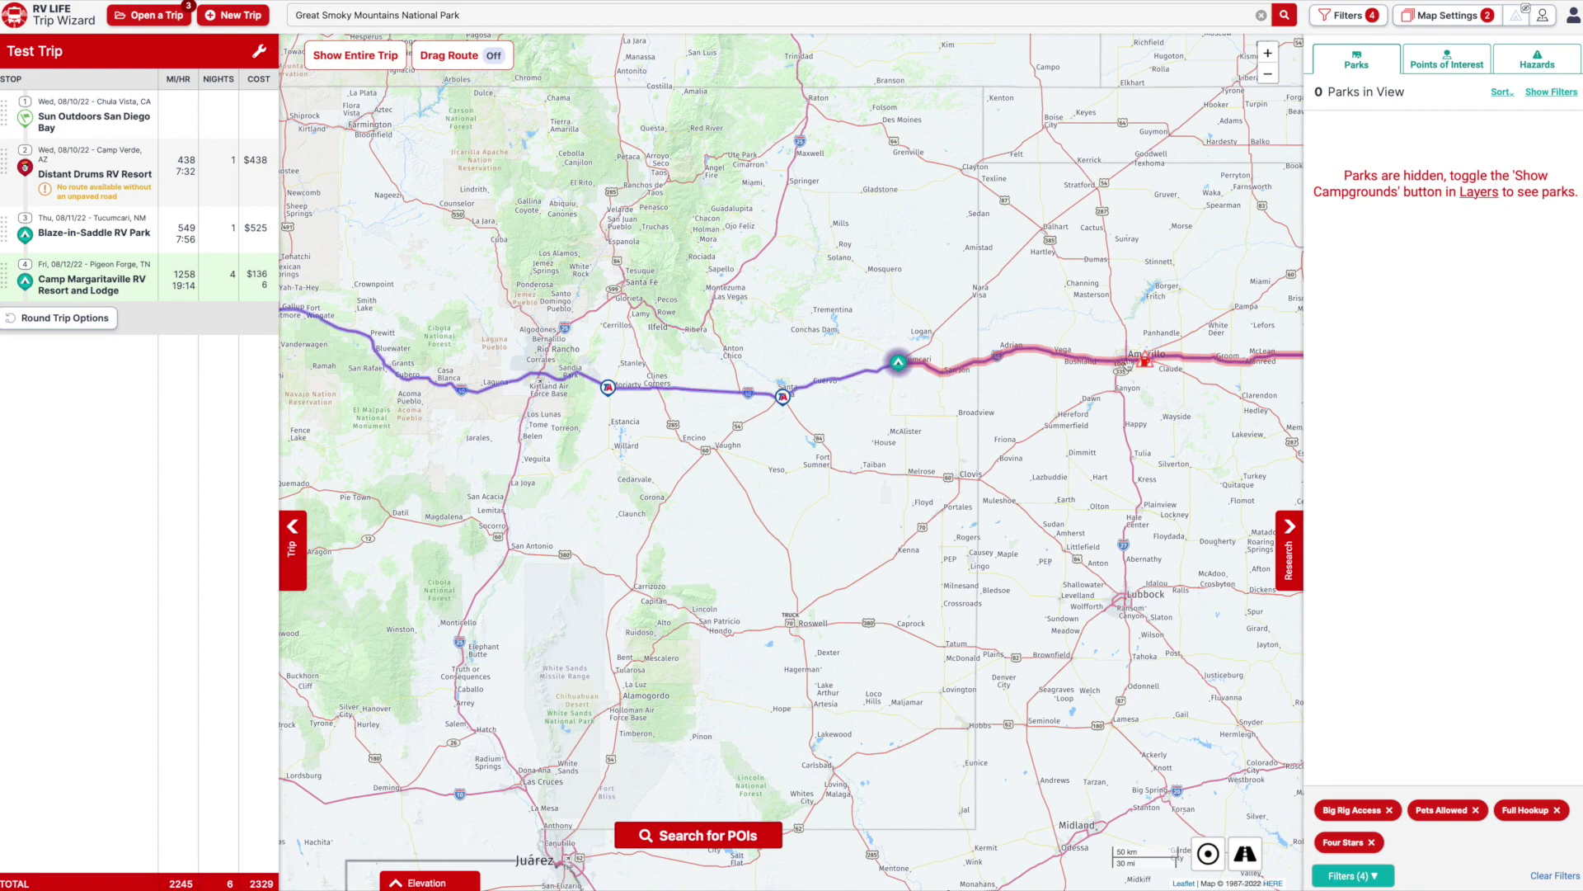
Check the selected point-of-interest types and add the TravelCenters of America in Santa Rosa as a stop after Distant Drums RV Resort.
{"action": "left_click", "coordinate": [1449, 62]}
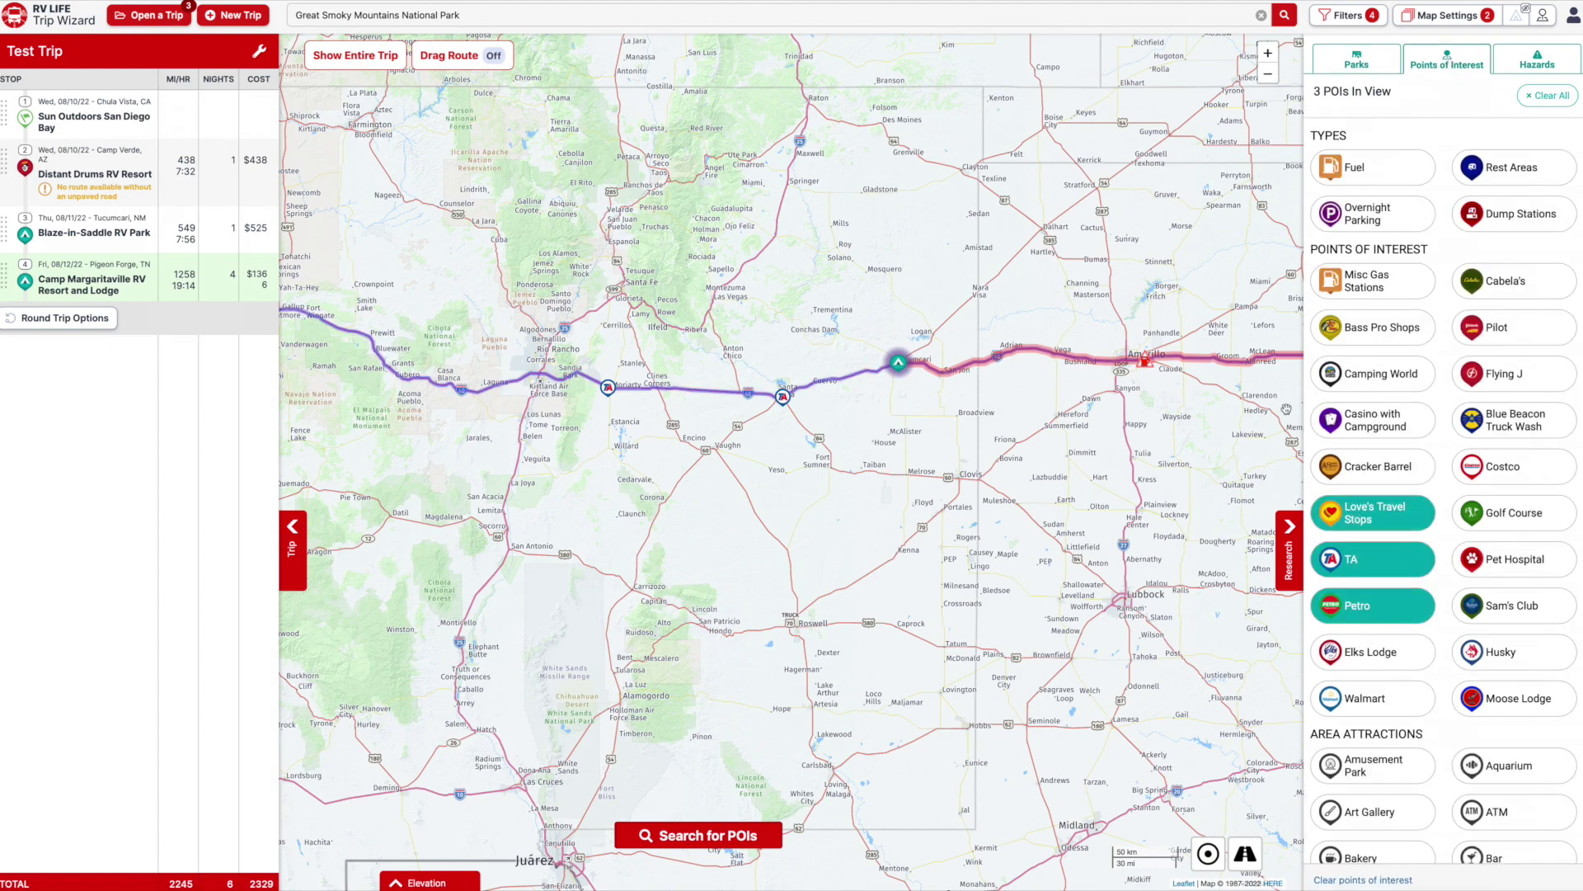
{"action": "left_click", "coordinate": [1287, 559]}
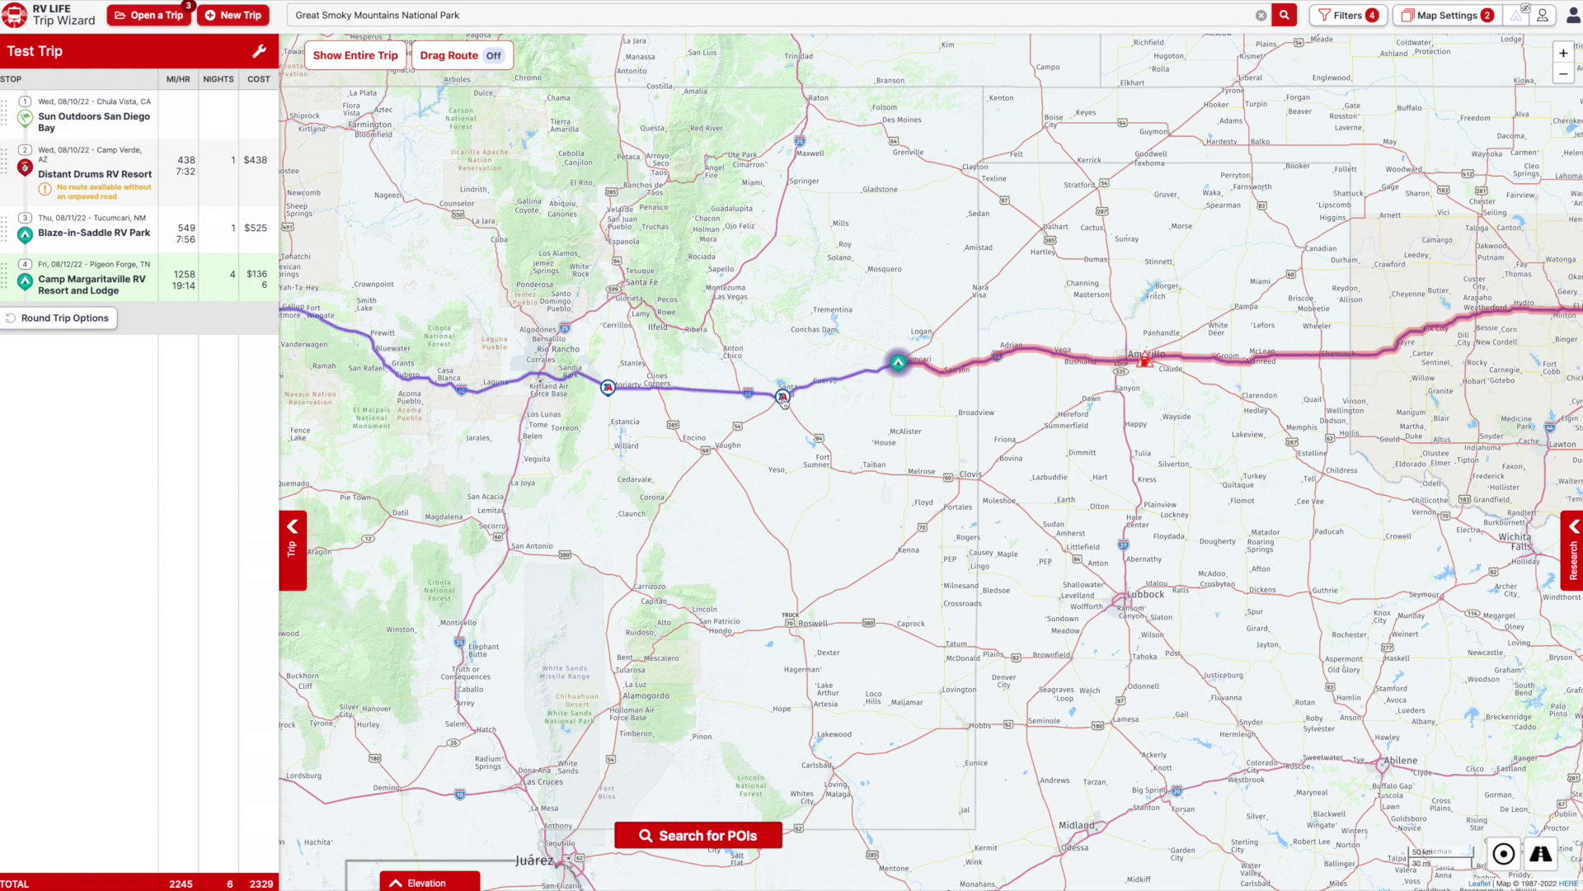
{"action": "left_click", "coordinate": [782, 397]}
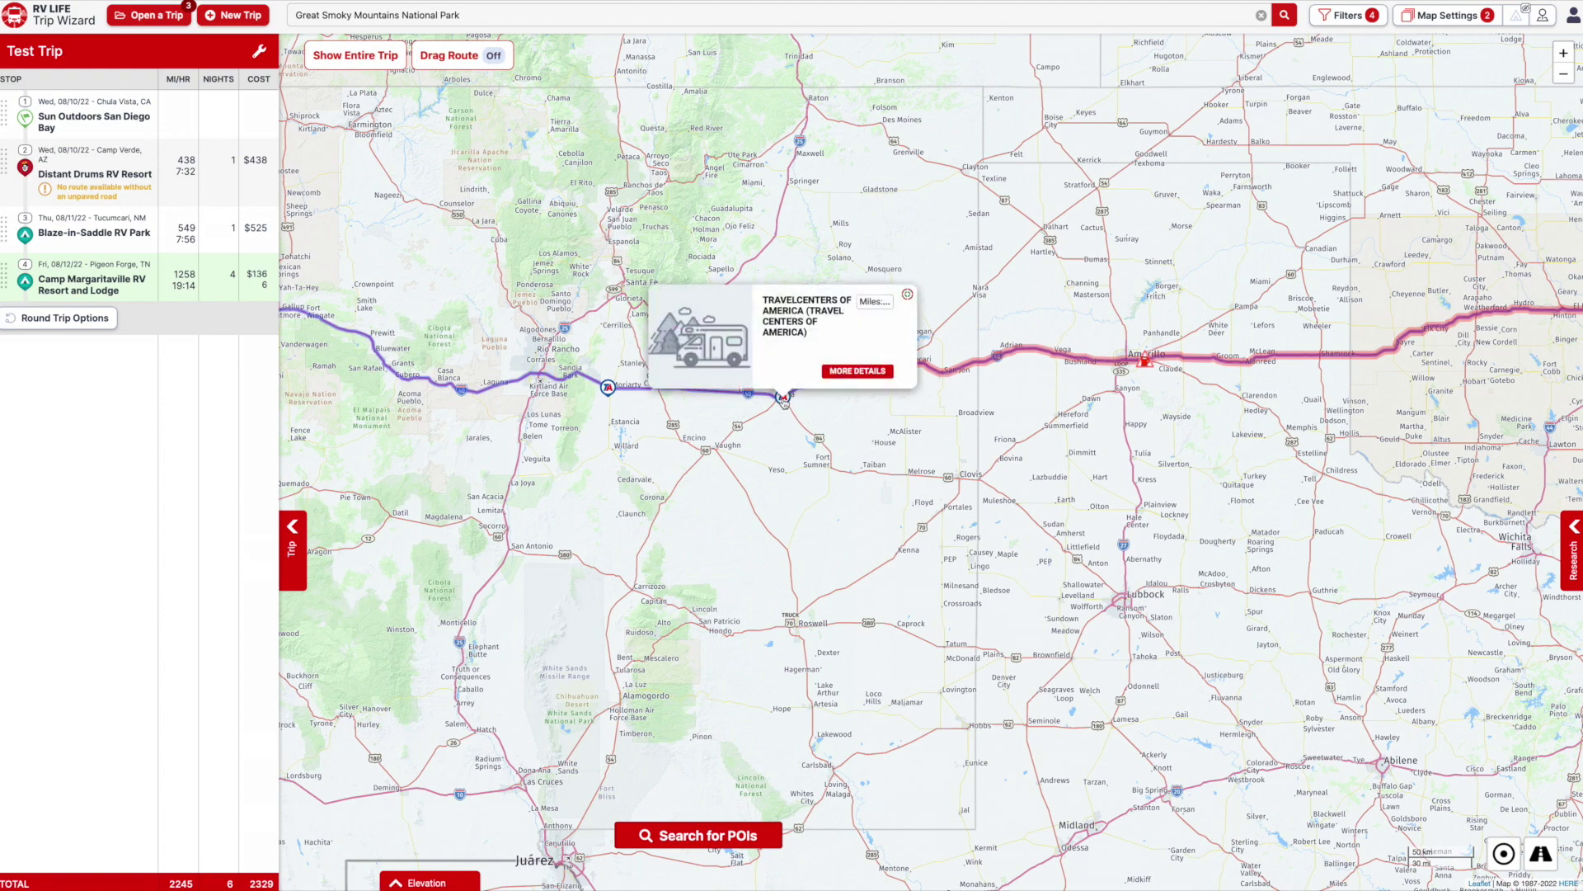
{"action": "left_click", "coordinate": [855, 371]}
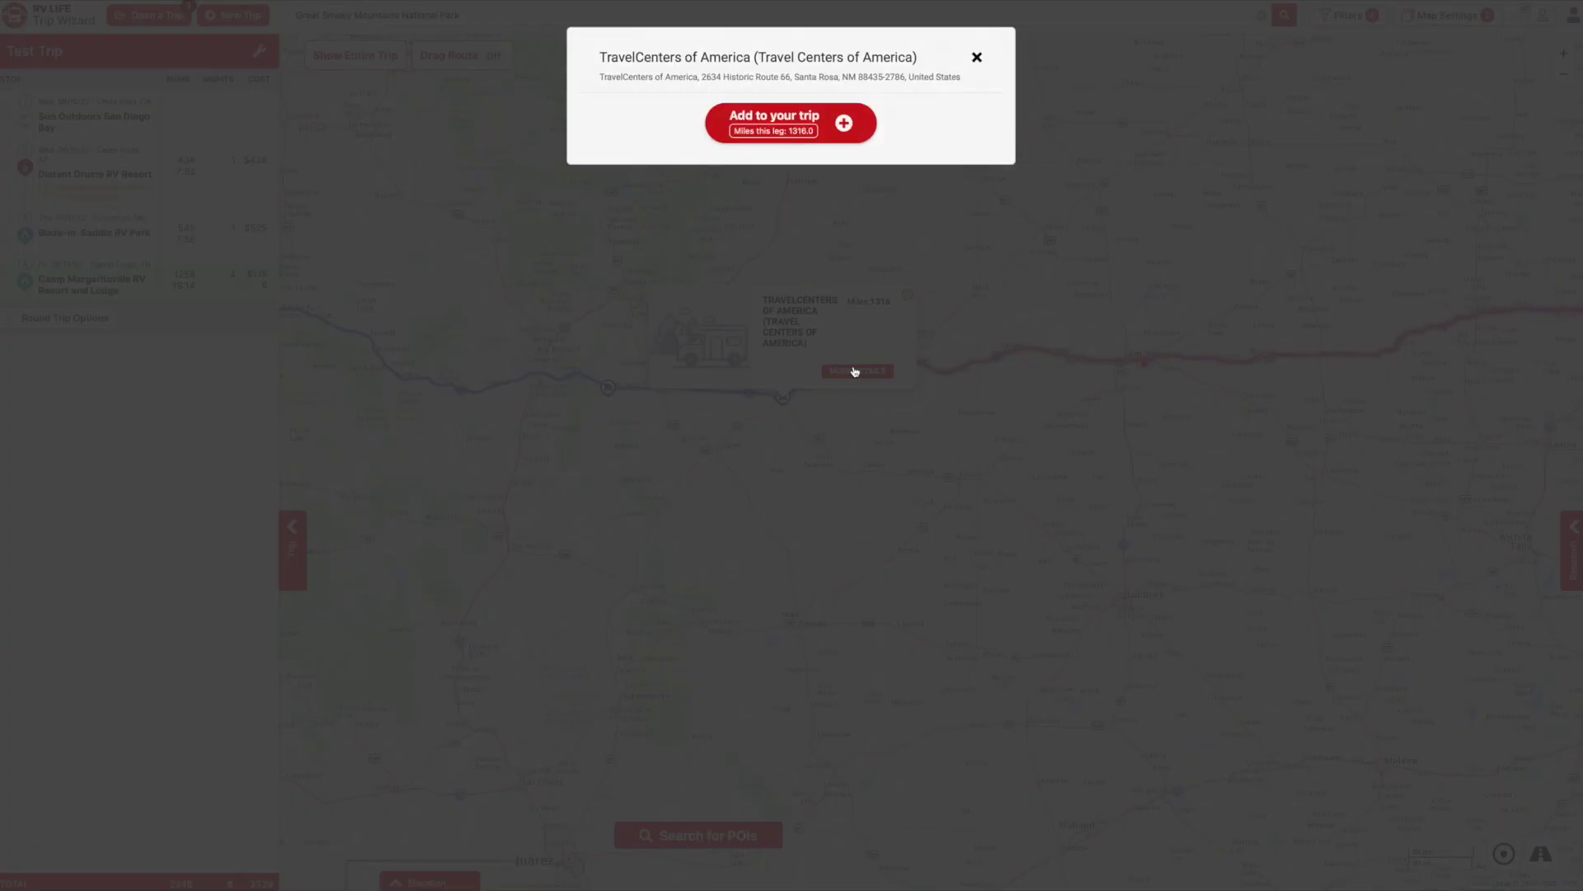
{"action": "left_click", "coordinate": [827, 127]}
{"action": "left_click", "coordinate": [660, 213]}
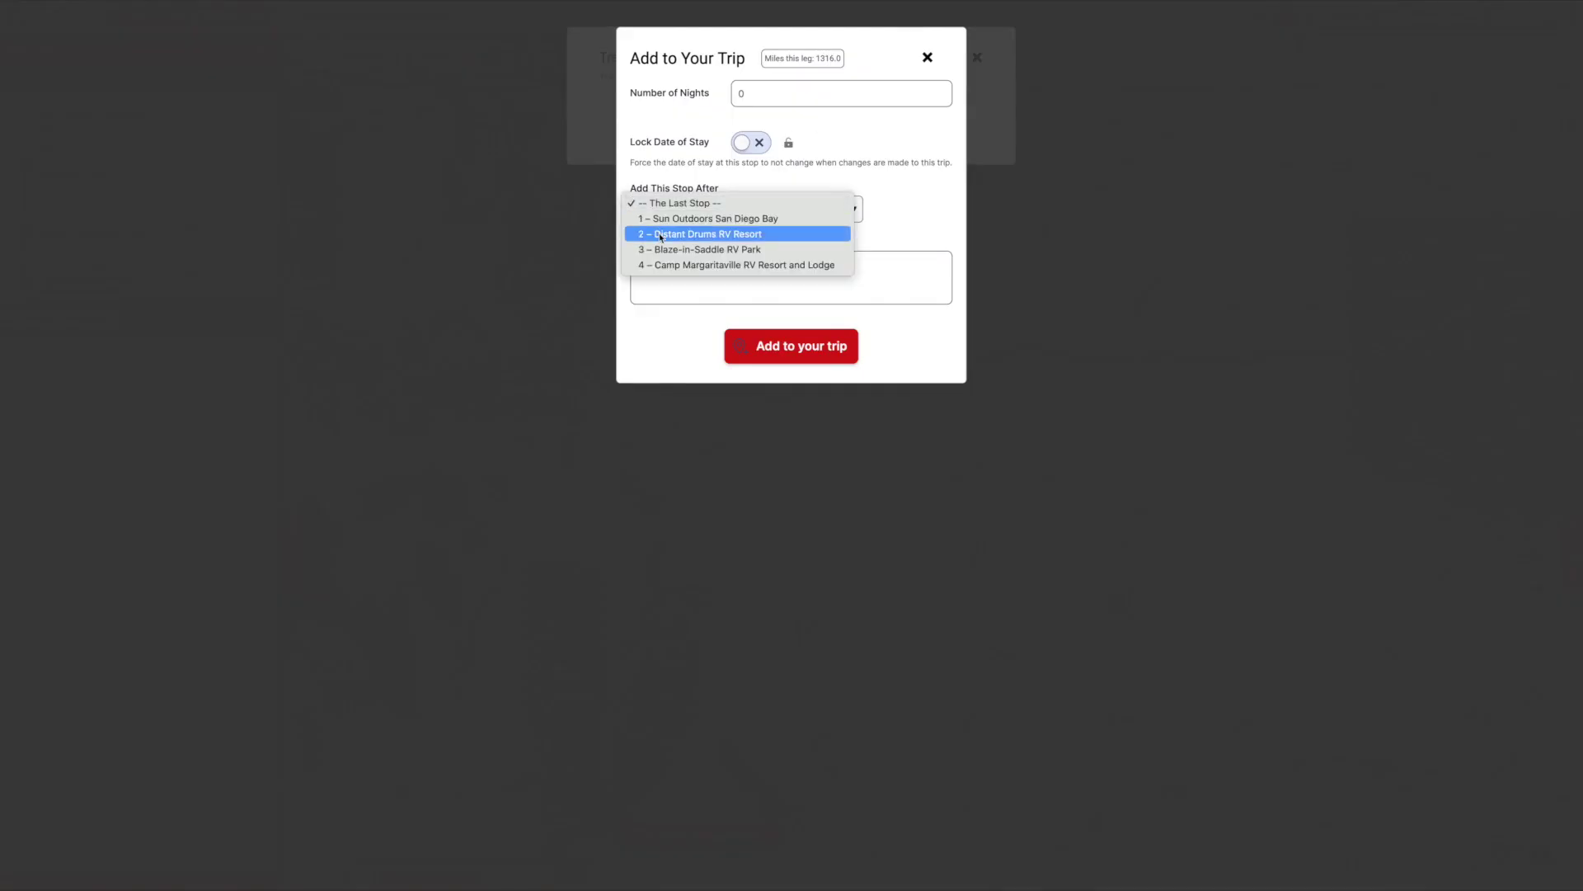
{"action": "left_click", "coordinate": [660, 235]}
{"action": "left_click", "coordinate": [775, 353]}
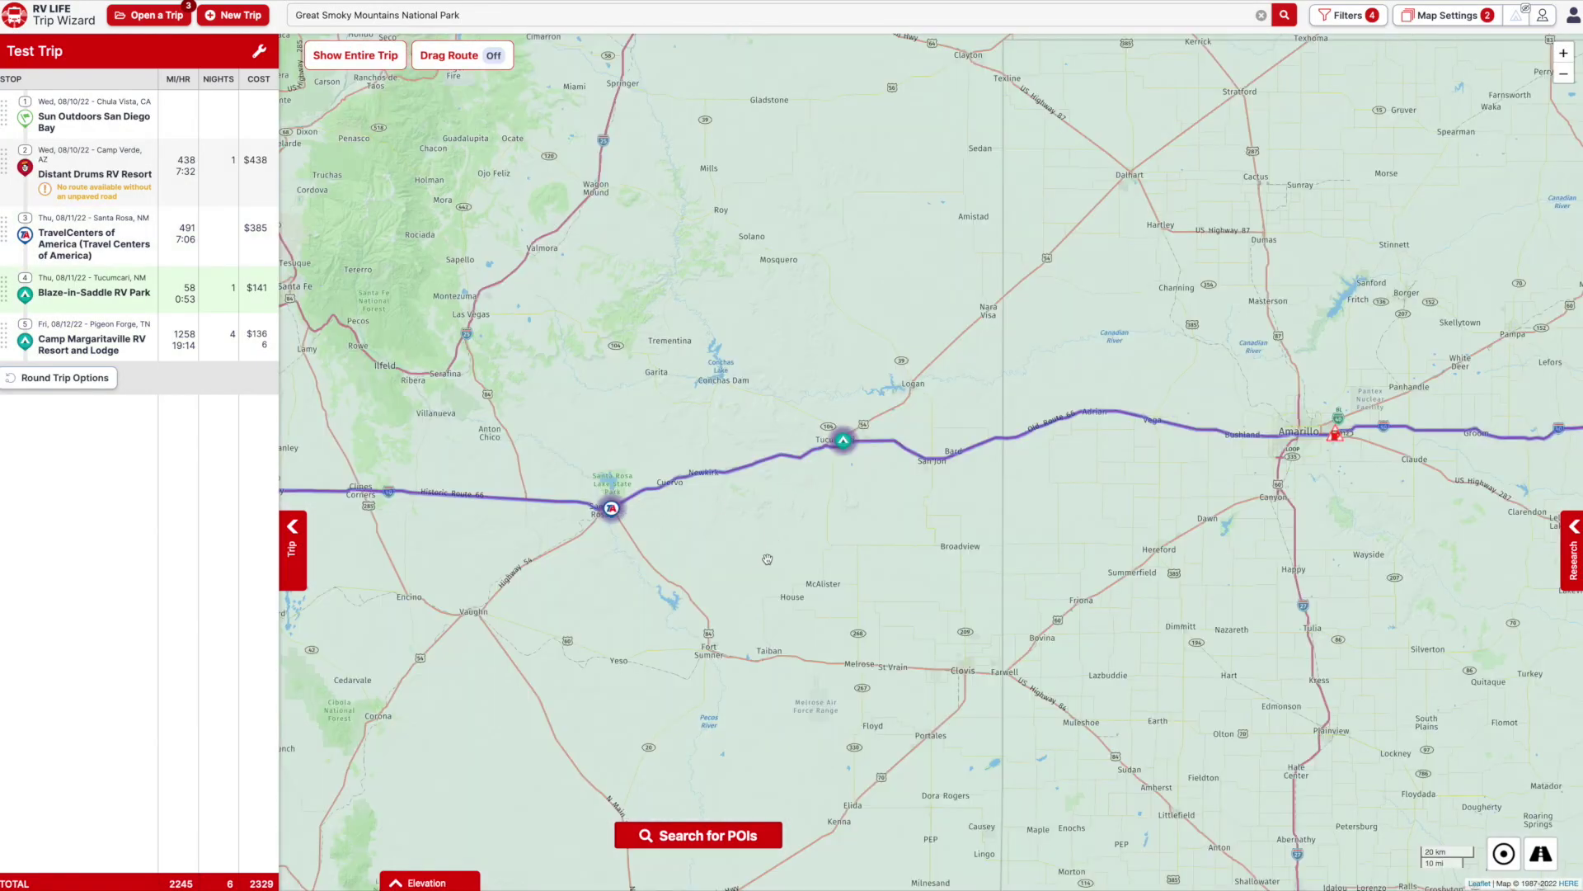
{"action": "left_click_drag", "start_coordinate": [767, 560], "coordinate": [947, 511]}
{"action": "mouse_move", "coordinate": [11, 275]}
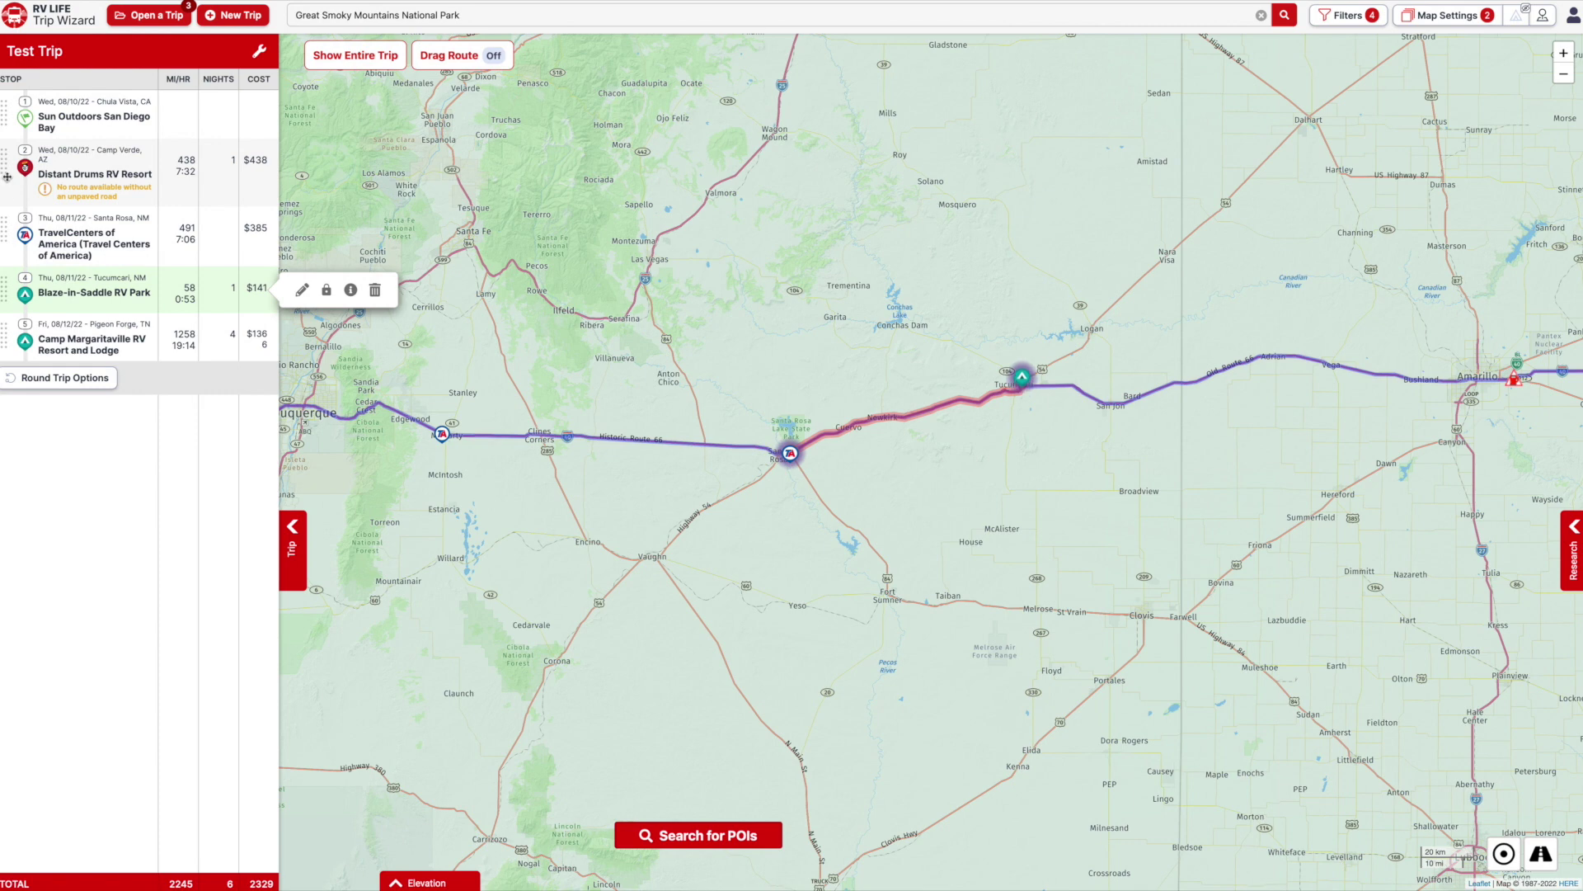
{"action": "mouse_move", "coordinate": [12, 275]}
{"action": "left_mouse_down"}
{"action": "mouse_move", "coordinate": [14, 223]}
{"action": "mouse_move", "coordinate": [11, 284]}
{"action": "left_mouse_up"}
{"action": "mouse_move", "coordinate": [85, 262]}
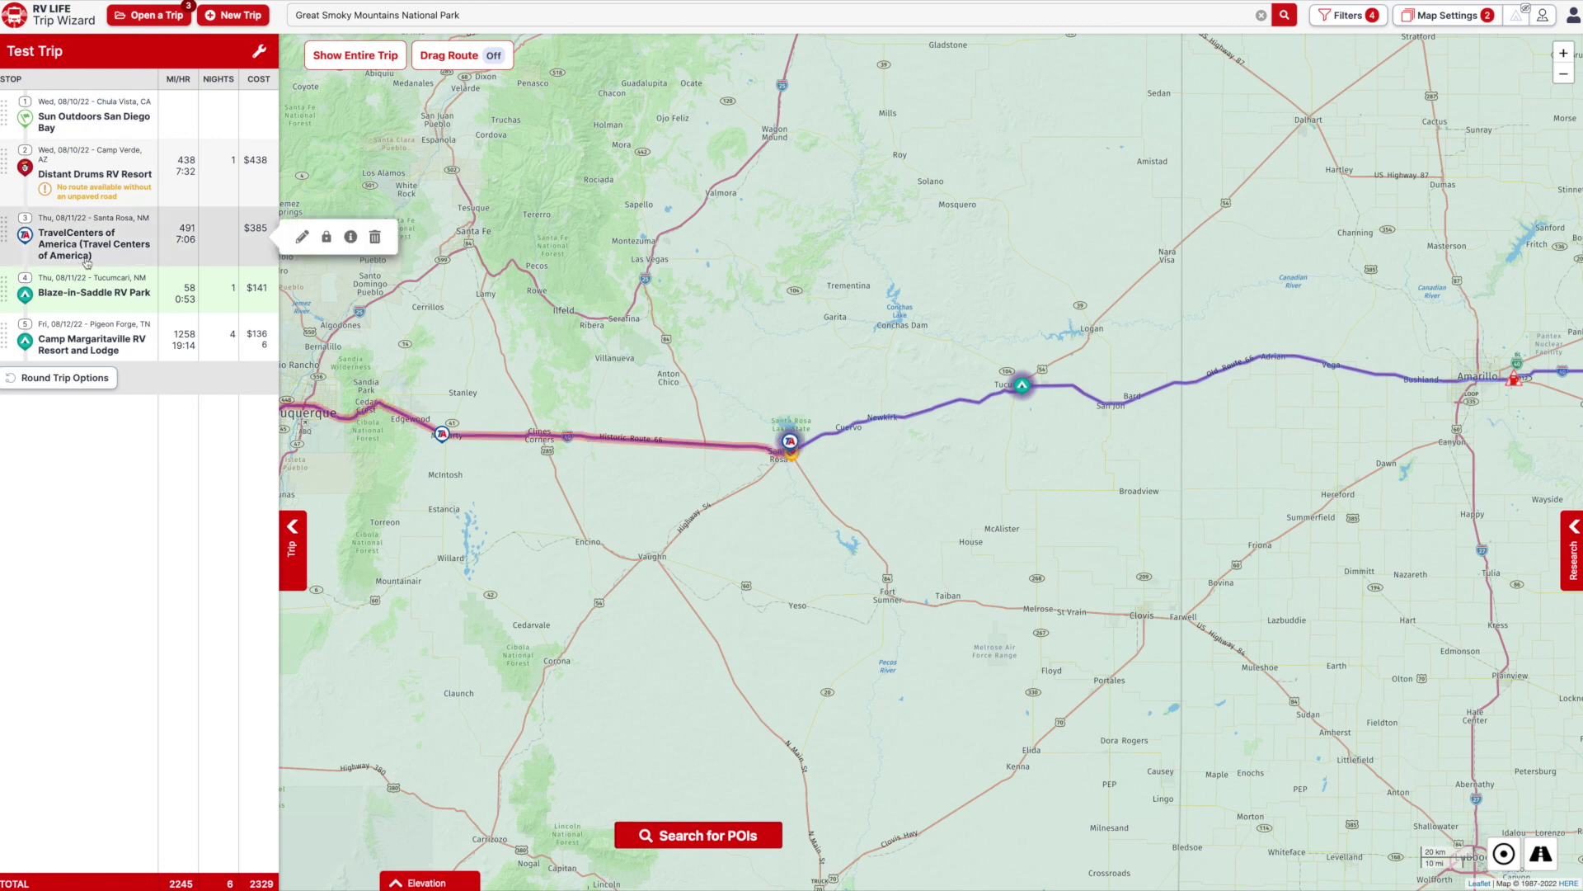
Show the trip's turn-by-turn directions, read through the first legs and close them.
{"action": "left_click", "coordinate": [258, 52]}
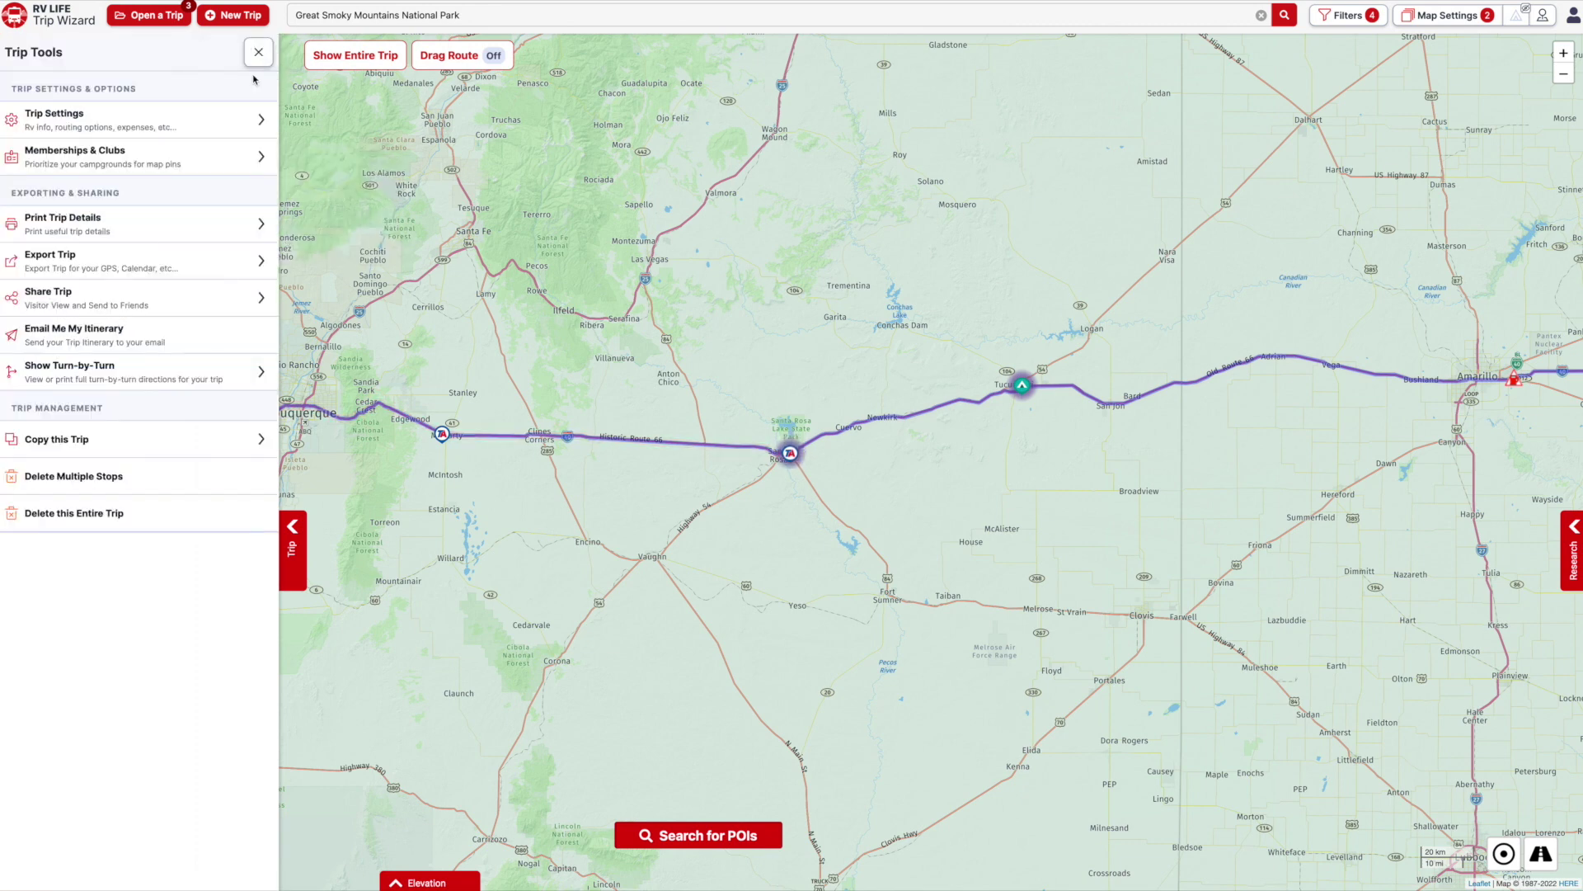
{"action": "left_click", "coordinate": [114, 381]}
{"action": "scroll", "coordinate": [99, 412], "scroll_direction": "down", "scroll_amount": 5}
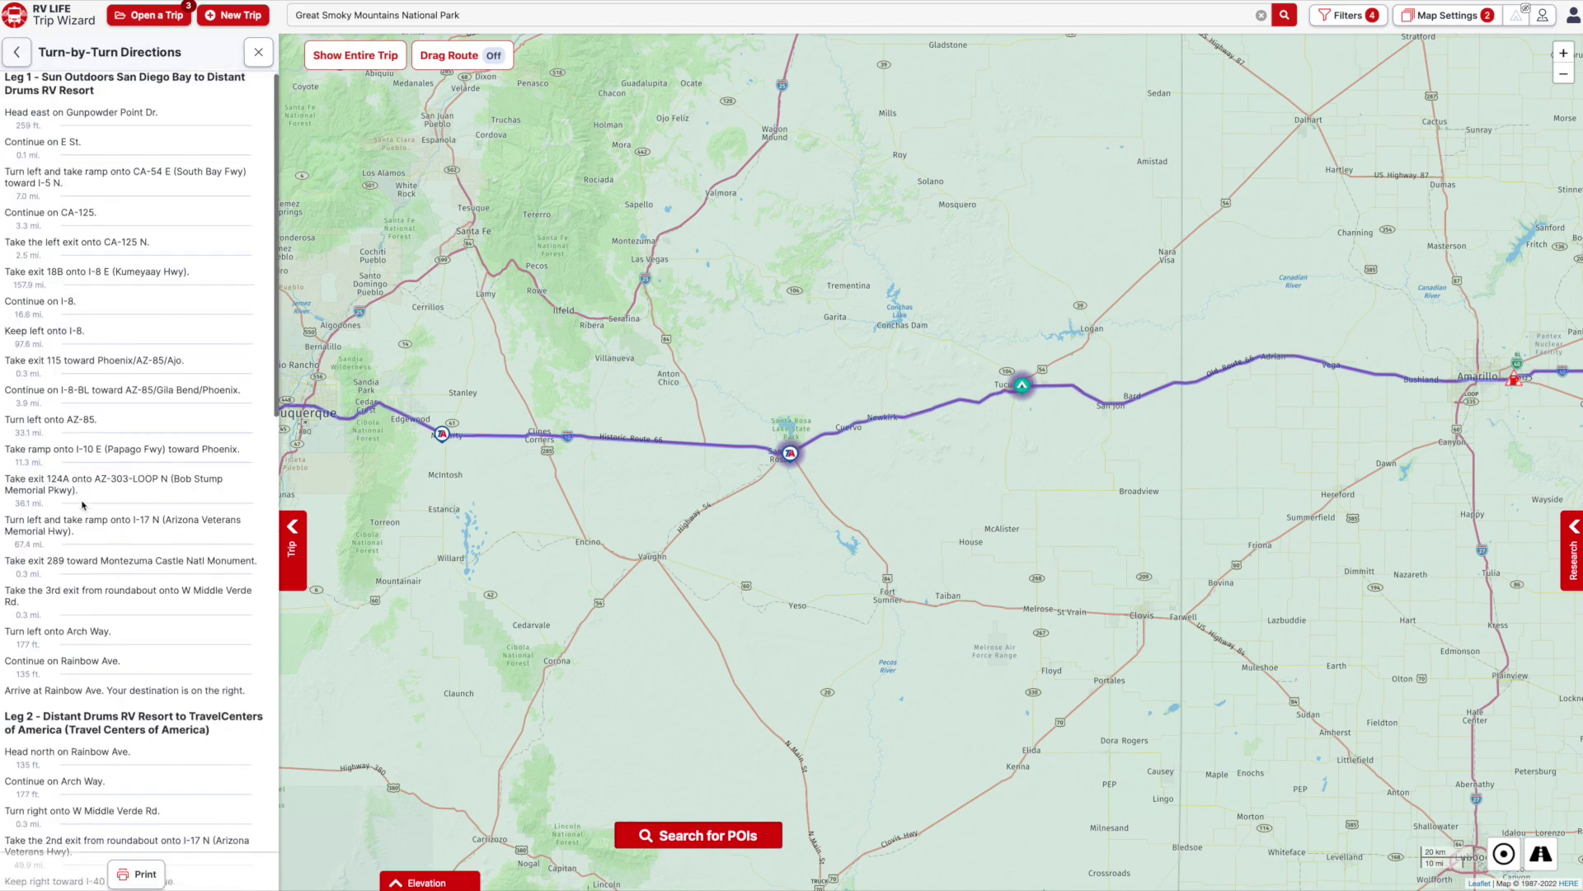
{"action": "scroll", "coordinate": [91, 495], "scroll_direction": "up", "scroll_amount": 5}
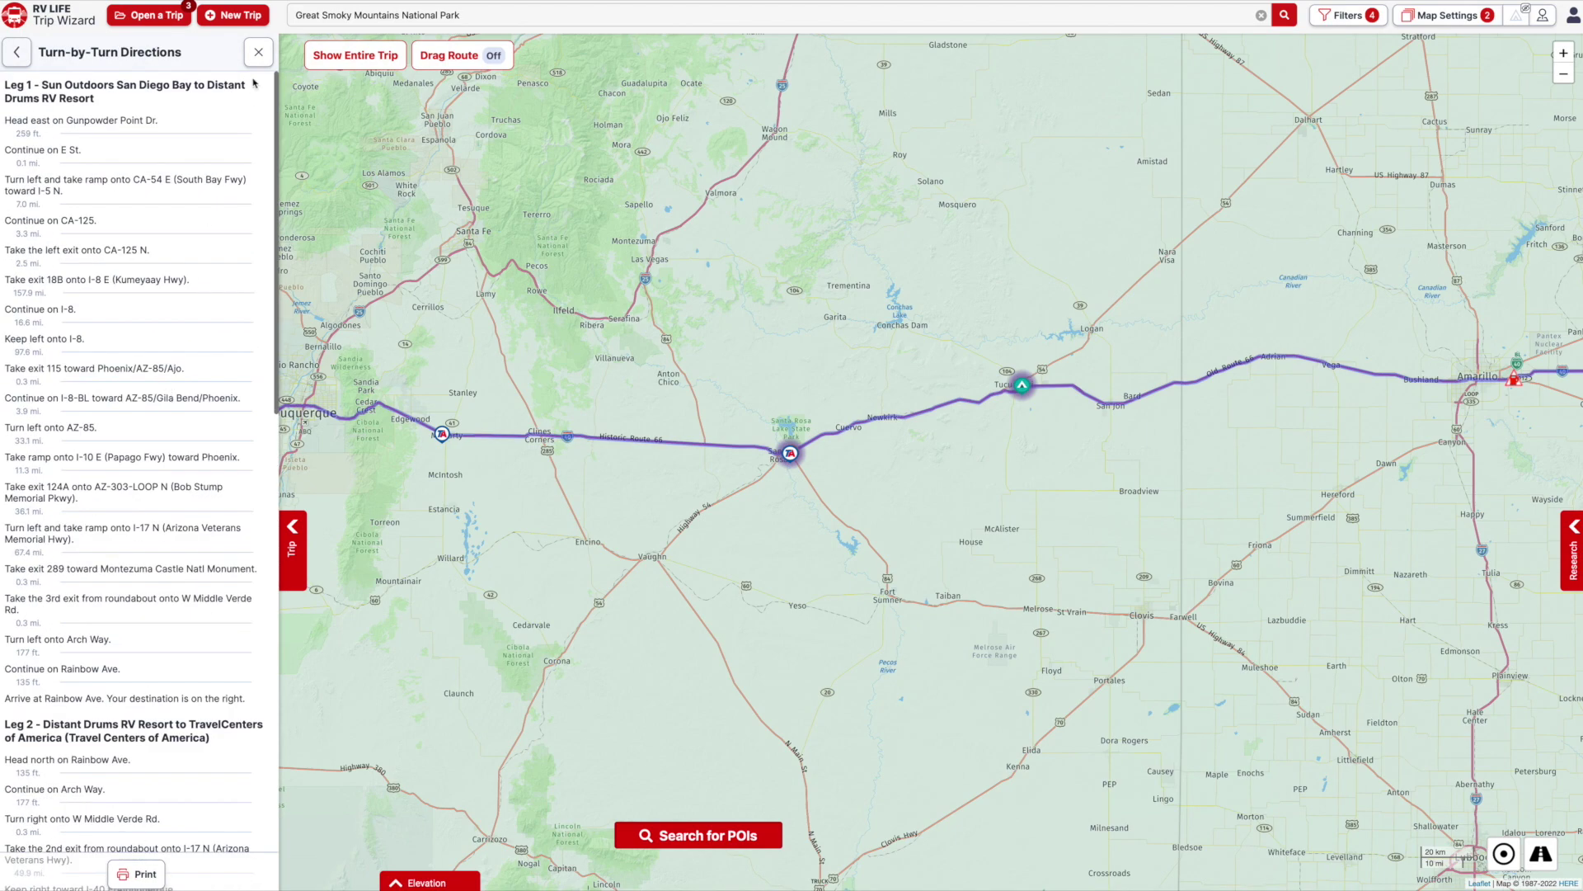
{"action": "left_click", "coordinate": [258, 53]}
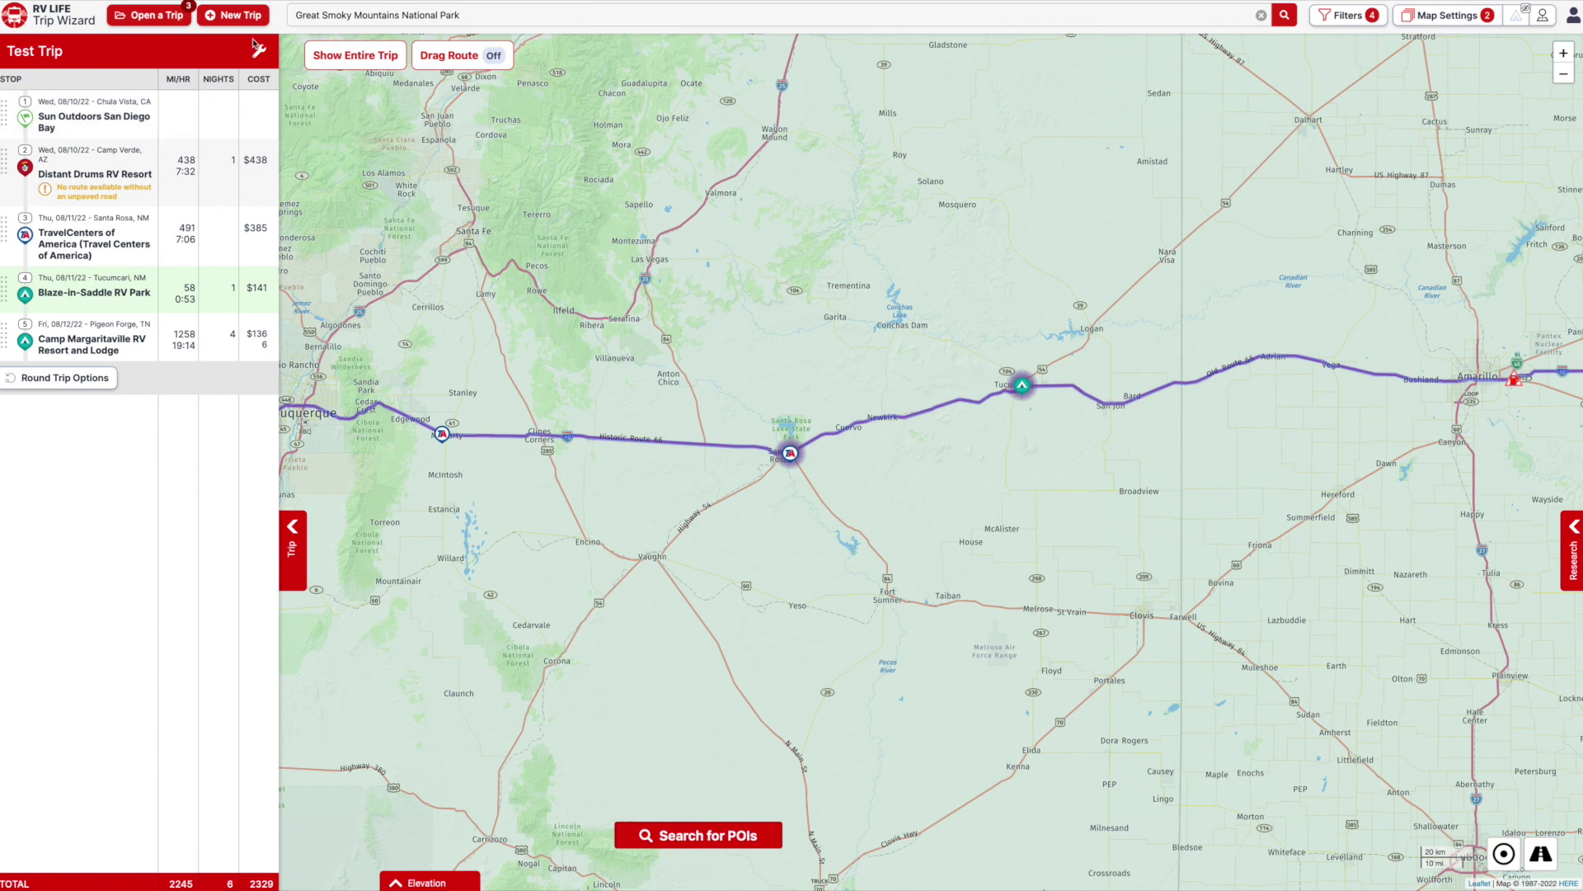
View the options for sharing the trip and open the setup options for printing the trip details.
{"action": "left_click", "coordinate": [259, 51]}
{"action": "left_click", "coordinate": [122, 300]}
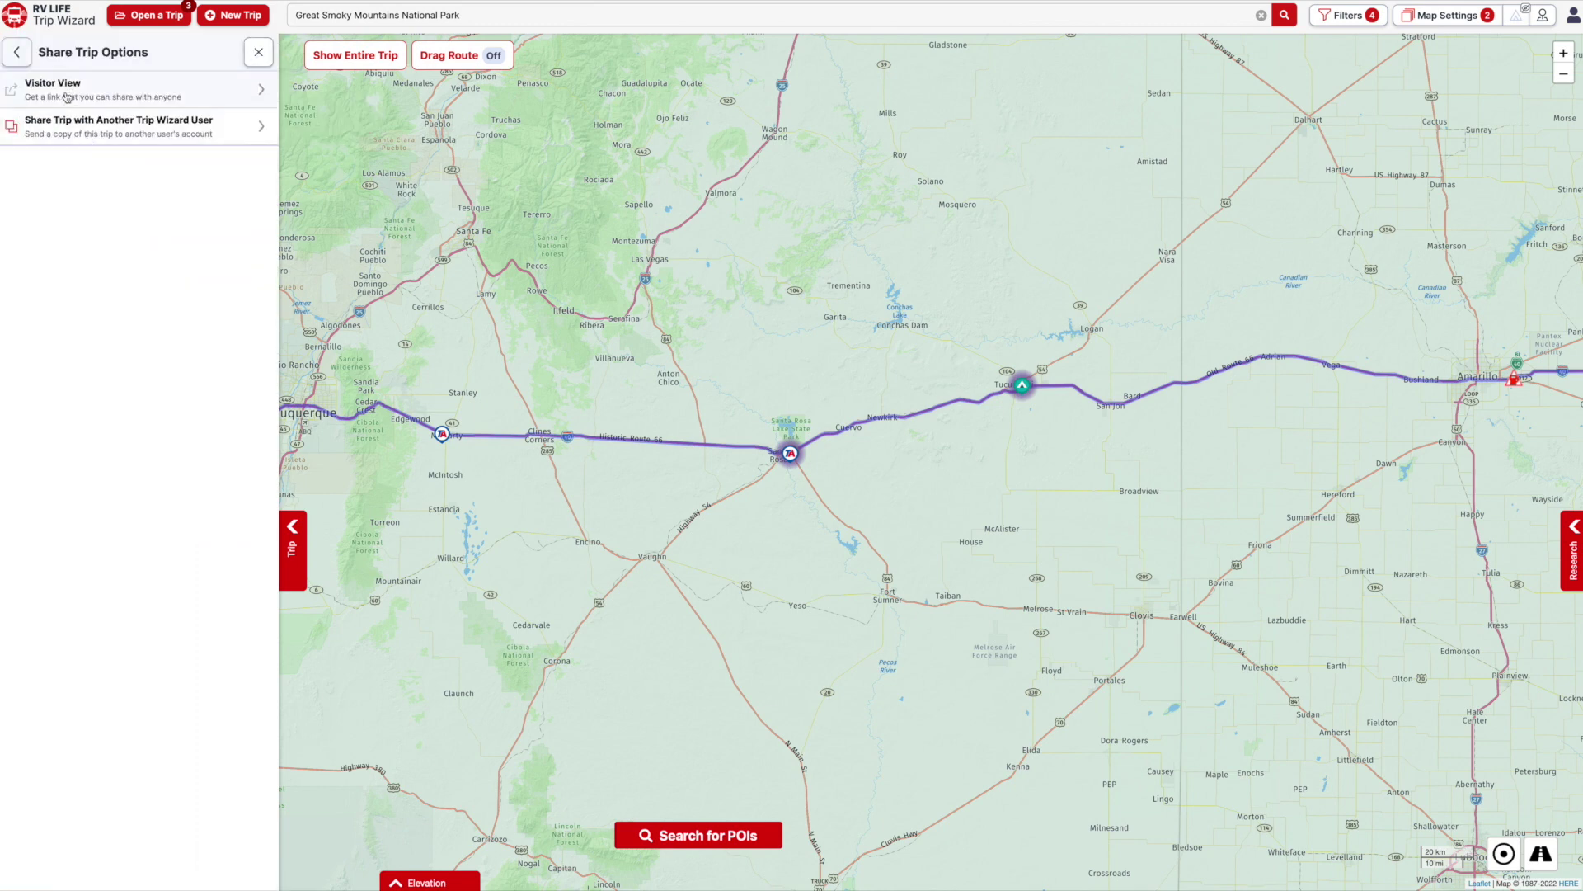
{"action": "left_click", "coordinate": [16, 52]}
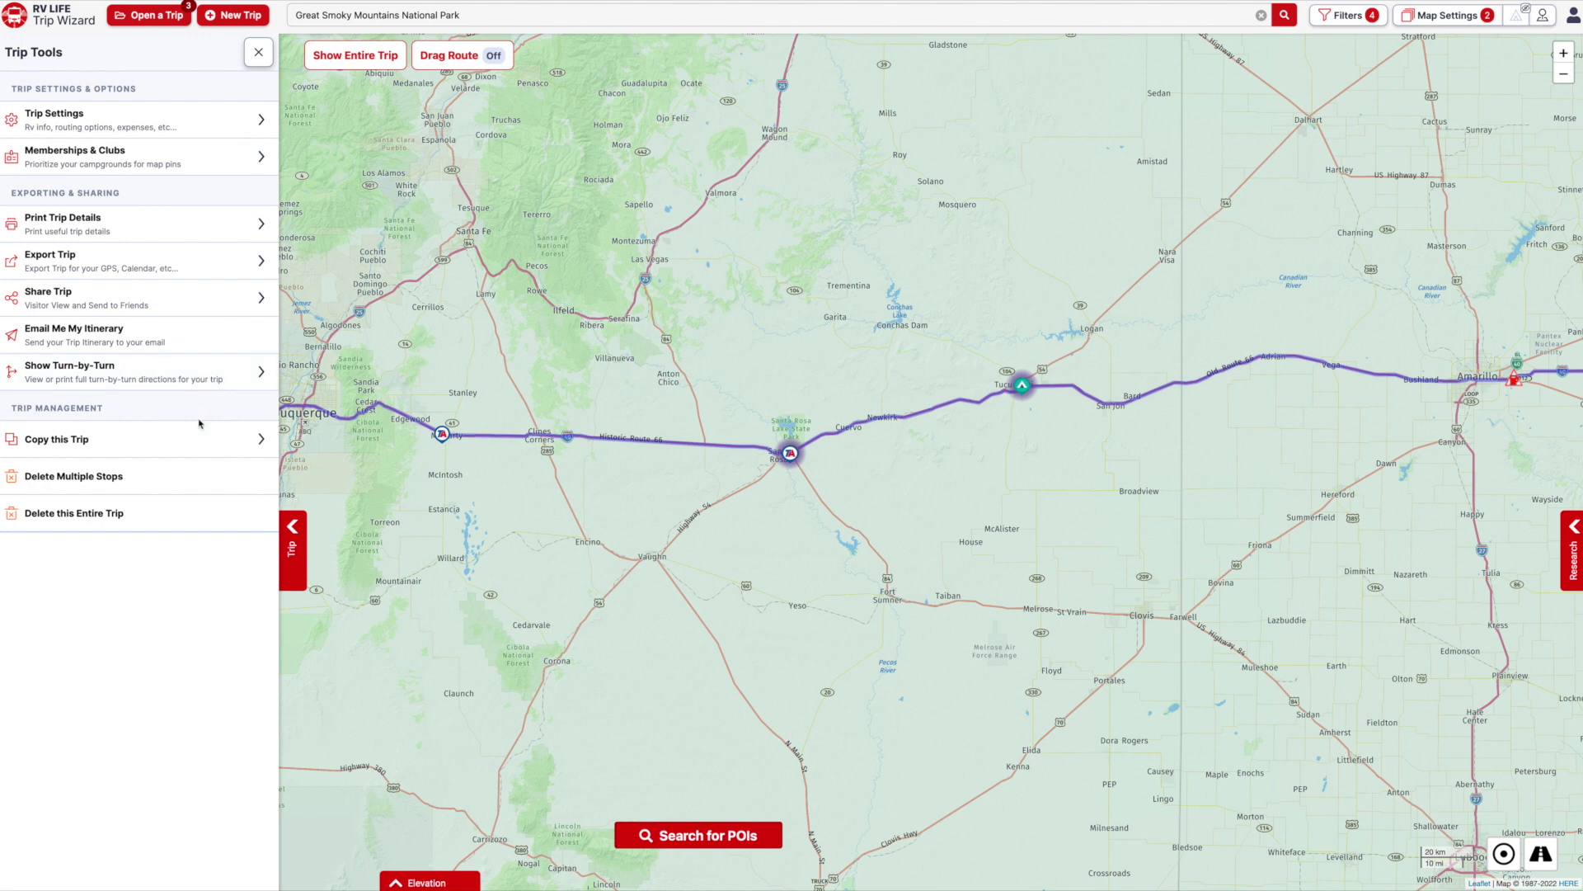
{"action": "left_click", "coordinate": [216, 216]}
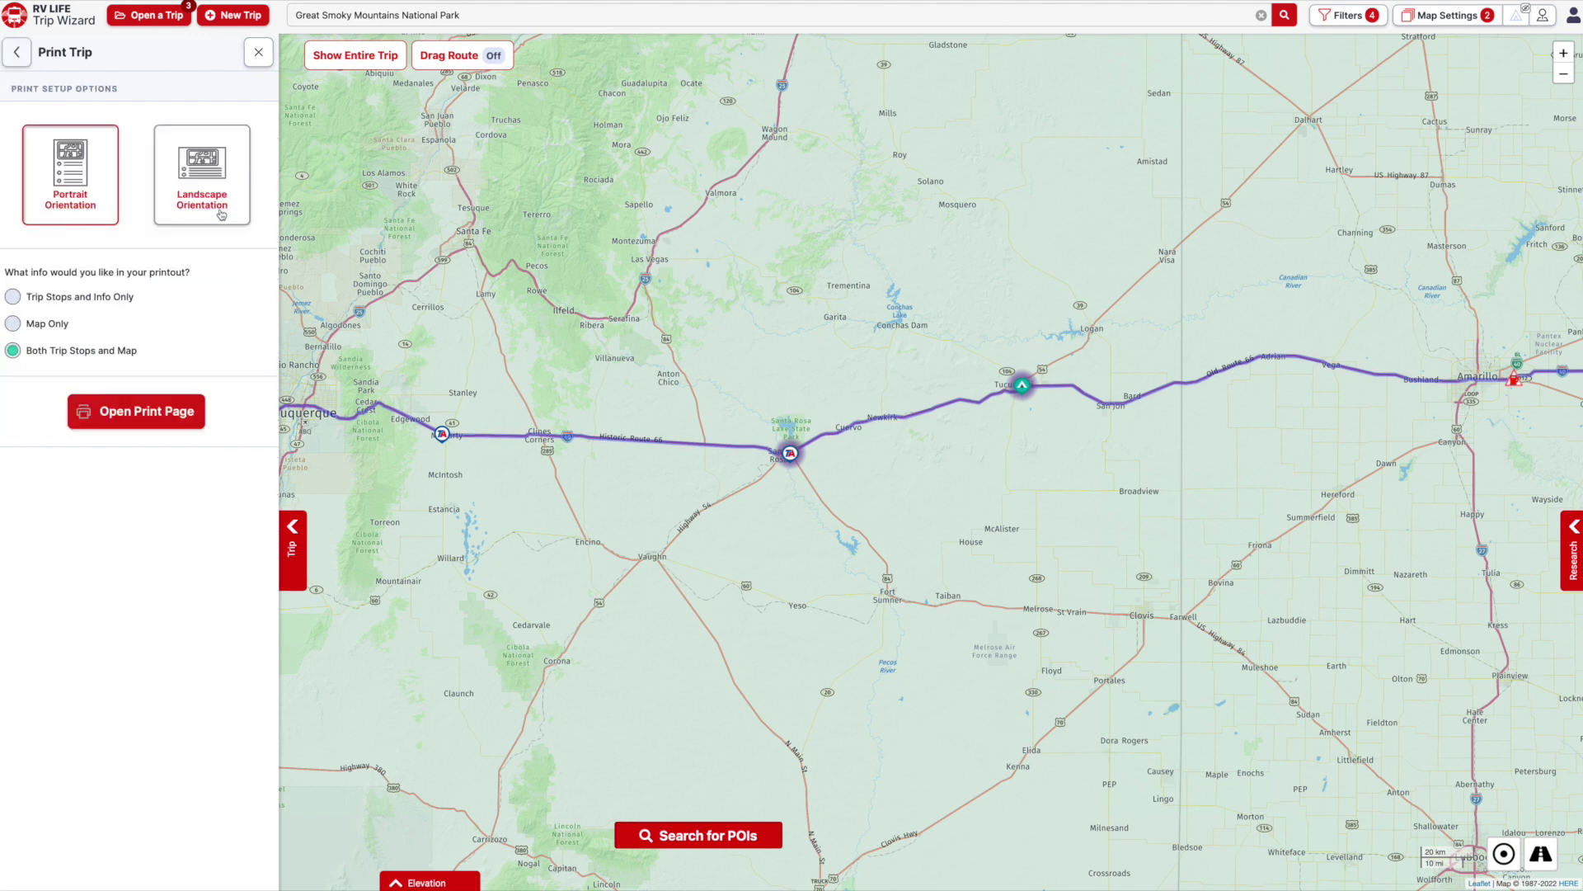
Open the portrait print page with both trip stops and map, and read through the details of each stop.
{"action": "left_click", "coordinate": [125, 418]}
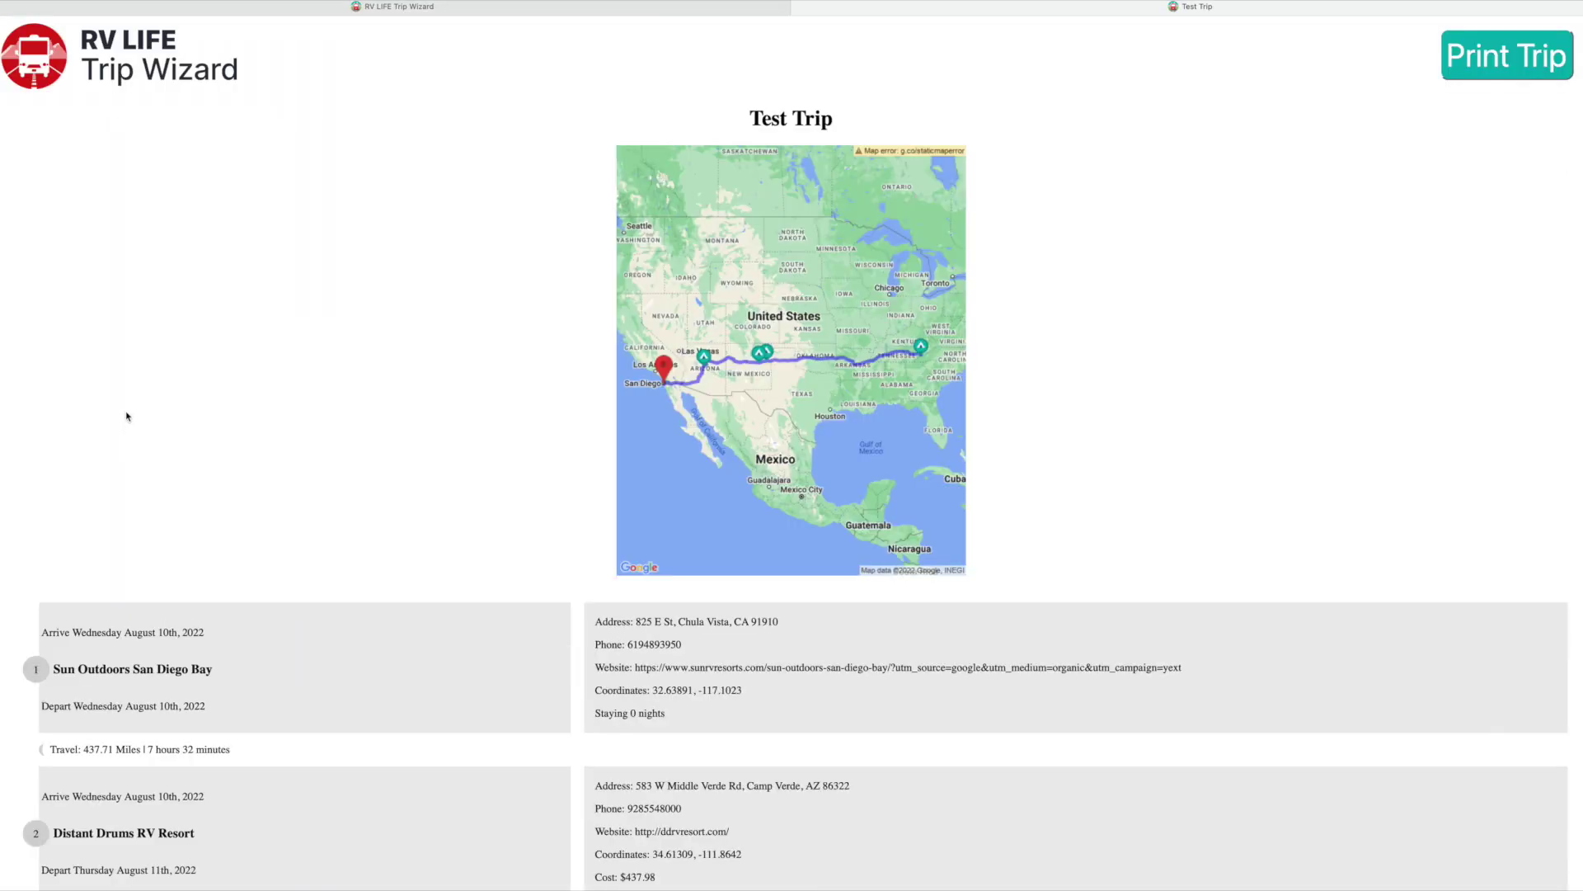
{"action": "scroll", "coordinate": [751, 547], "scroll_direction": "down", "scroll_amount": 5}
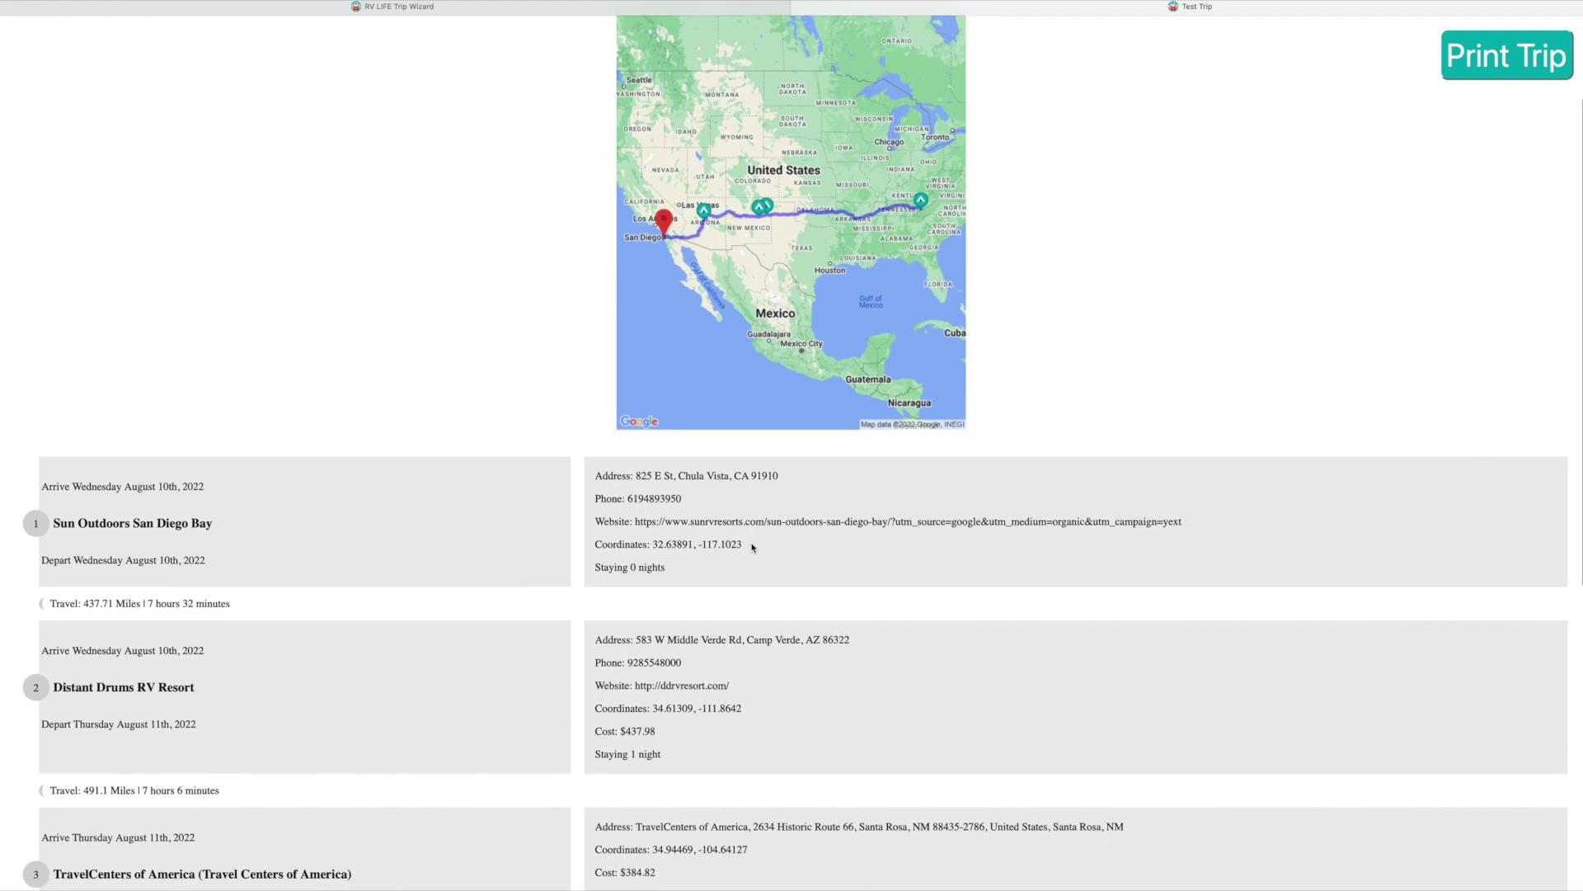
{"action": "scroll", "coordinate": [751, 546], "scroll_direction": "down", "scroll_amount": 1}
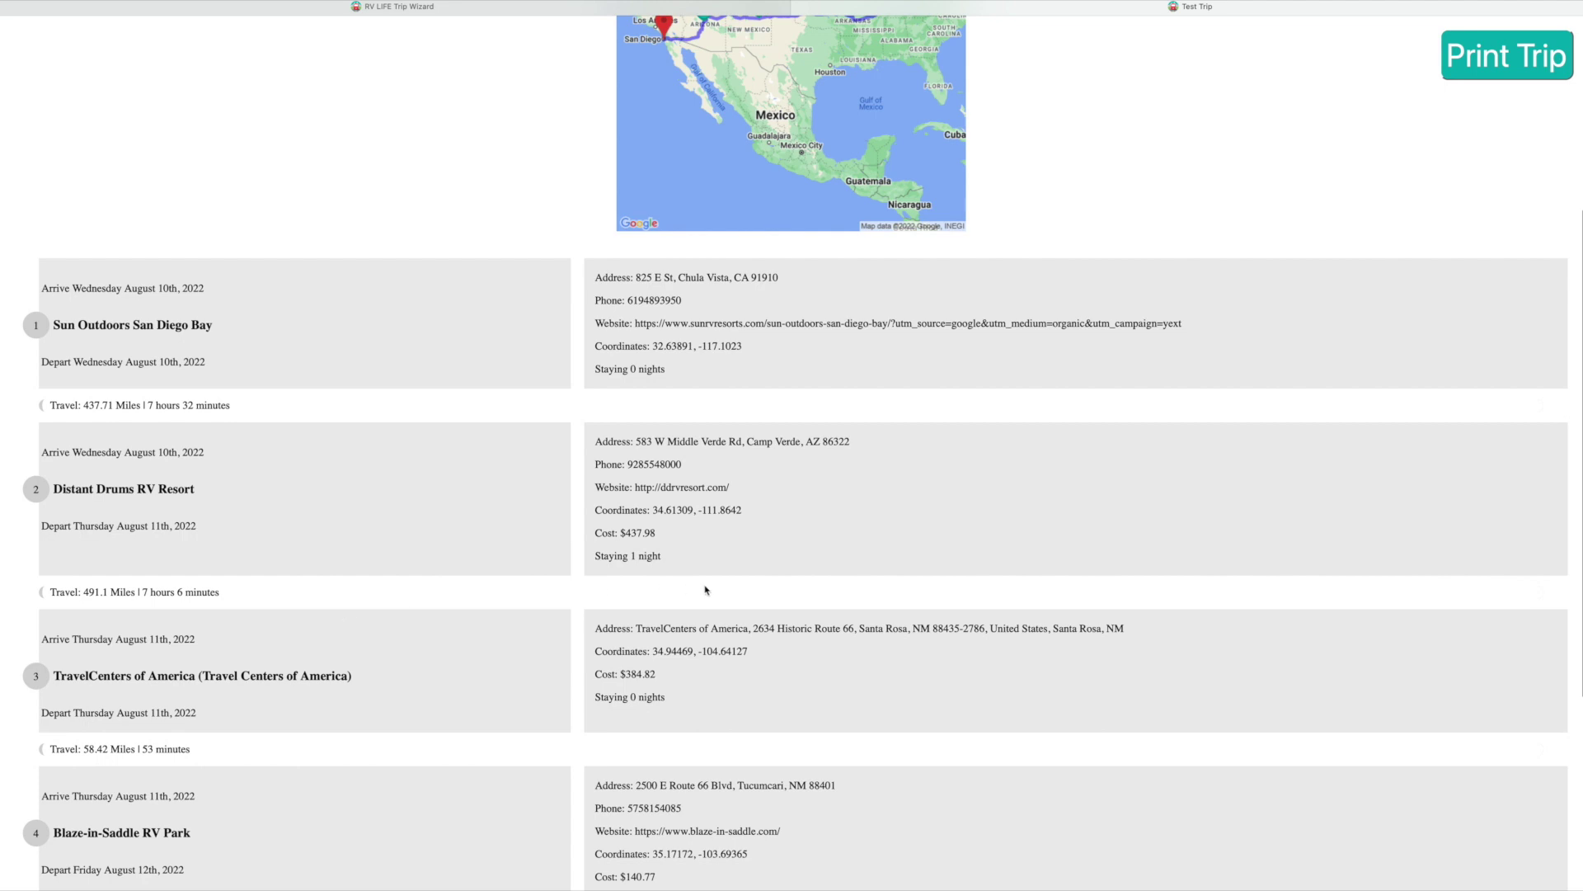
{"action": "scroll", "coordinate": [706, 589], "scroll_direction": "down", "scroll_amount": 3}
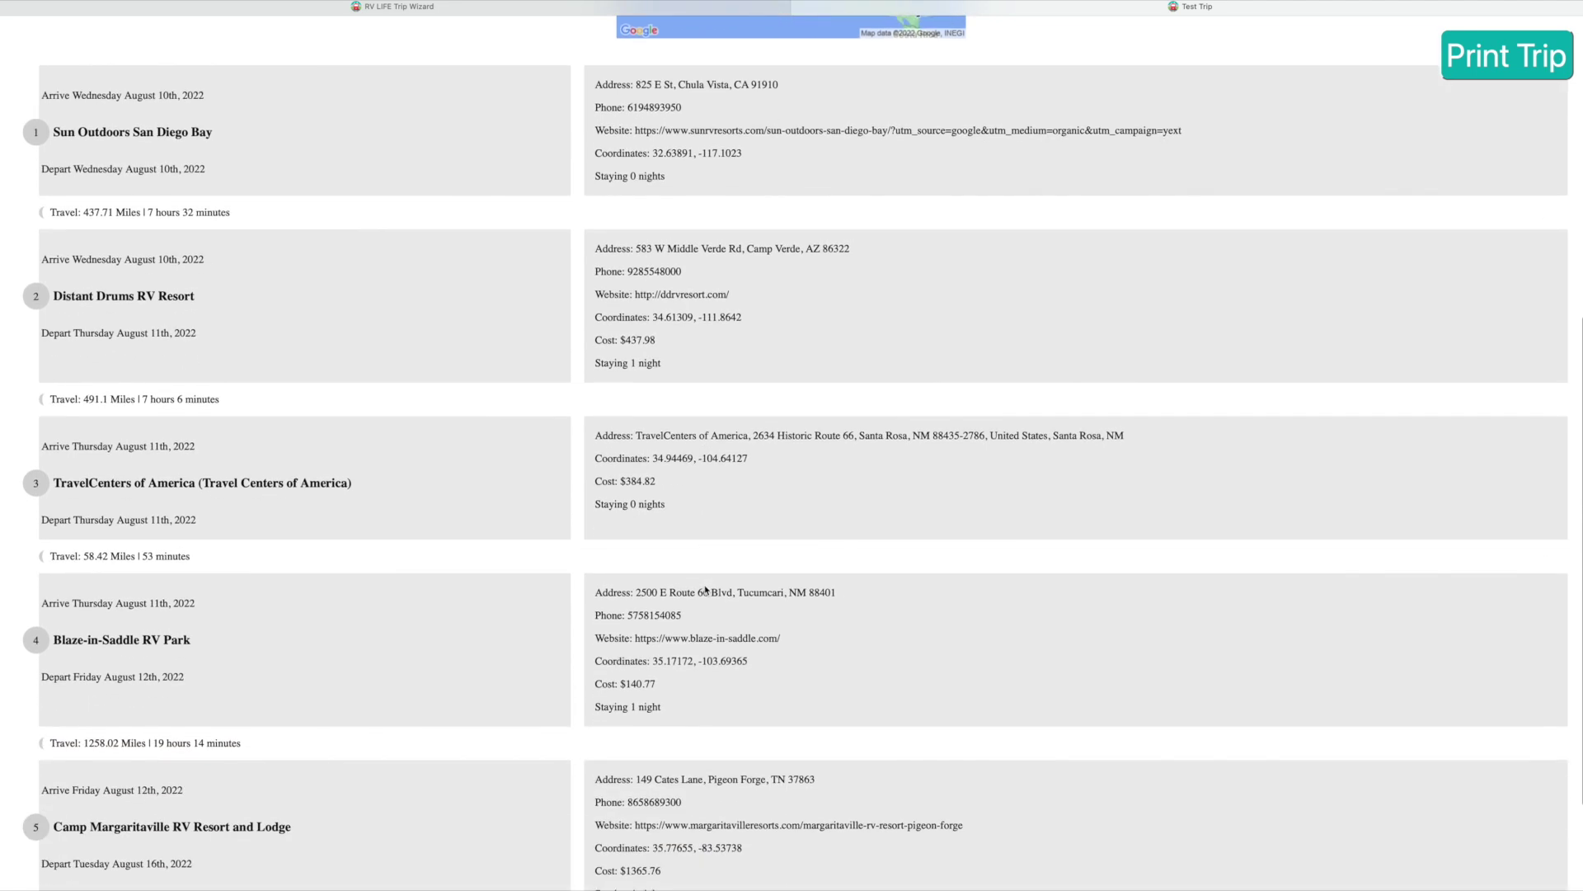
{"action": "scroll", "coordinate": [706, 590], "scroll_direction": "down", "scroll_amount": 2}
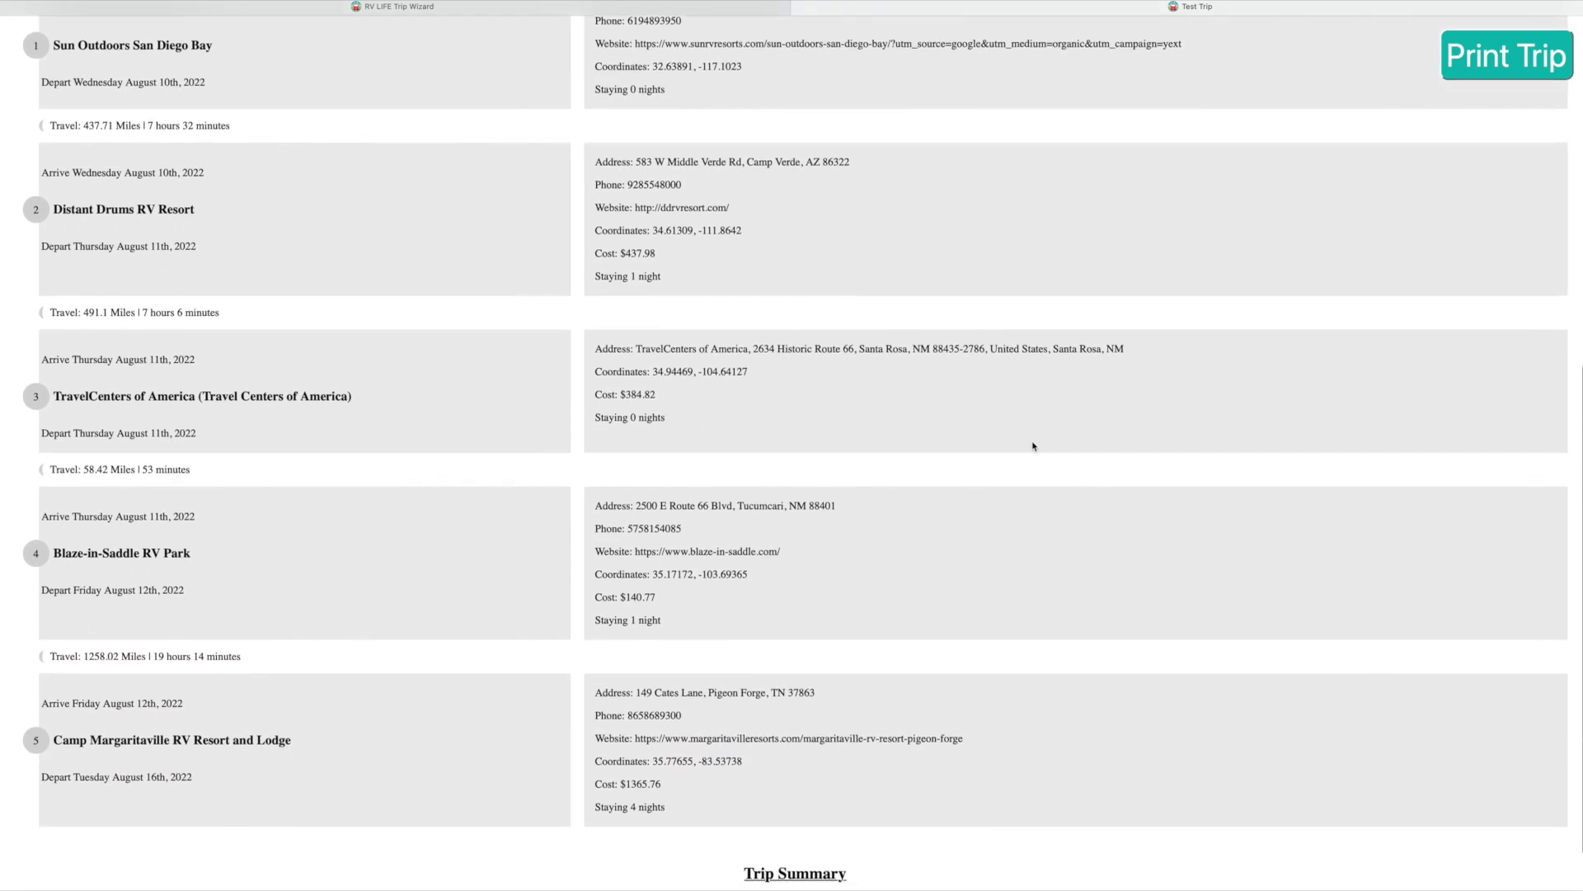
{"action": "scroll", "coordinate": [1032, 343], "scroll_direction": "down", "scroll_amount": 2}
Review the Test Trip printout again from the route map to the Trip Summary and close the print page.
{"action": "scroll", "coordinate": [1032, 442], "scroll_direction": "up", "scroll_amount": 10}
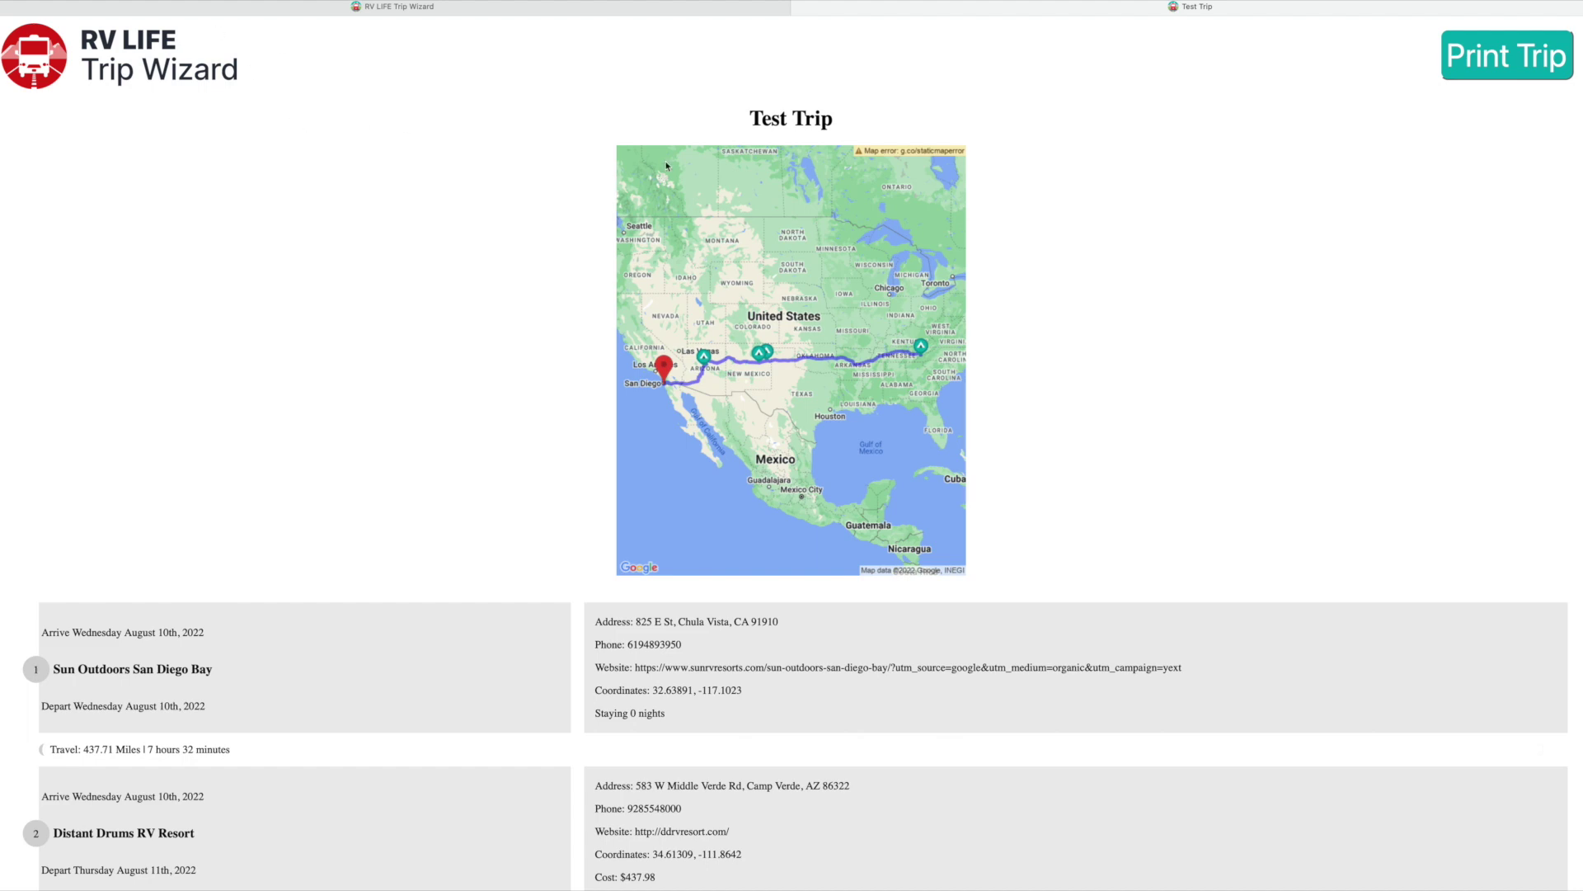
{"action": "scroll", "coordinate": [1245, 329], "scroll_direction": "down", "scroll_amount": 10}
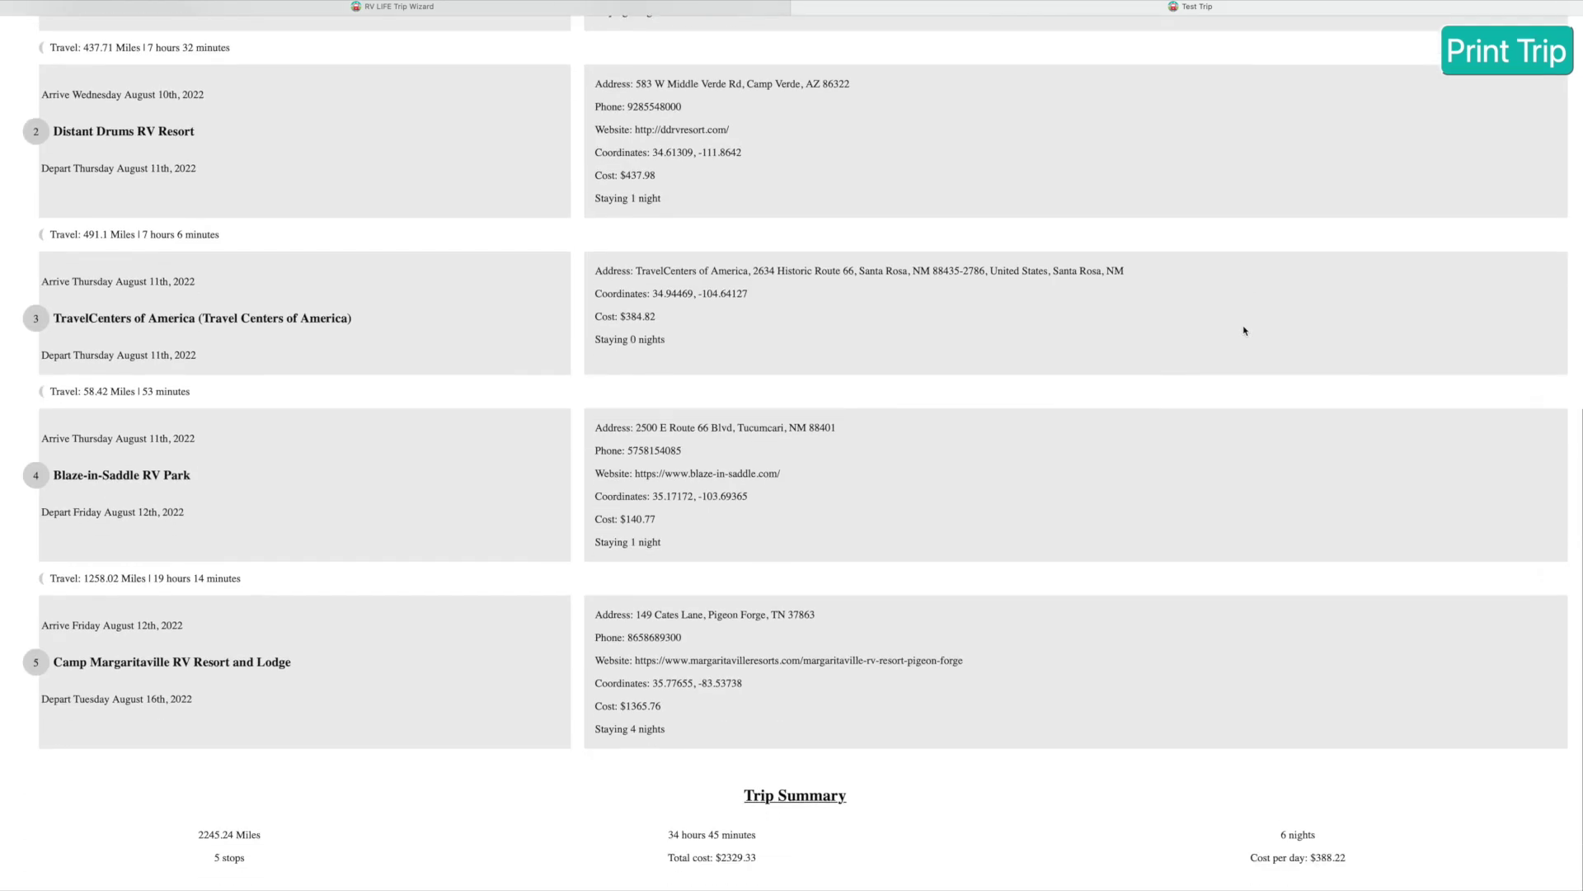
{"action": "scroll", "coordinate": [1245, 330], "scroll_direction": "up", "scroll_amount": 3}
{"action": "scroll", "coordinate": [1245, 330], "scroll_direction": "up", "scroll_amount": 5}
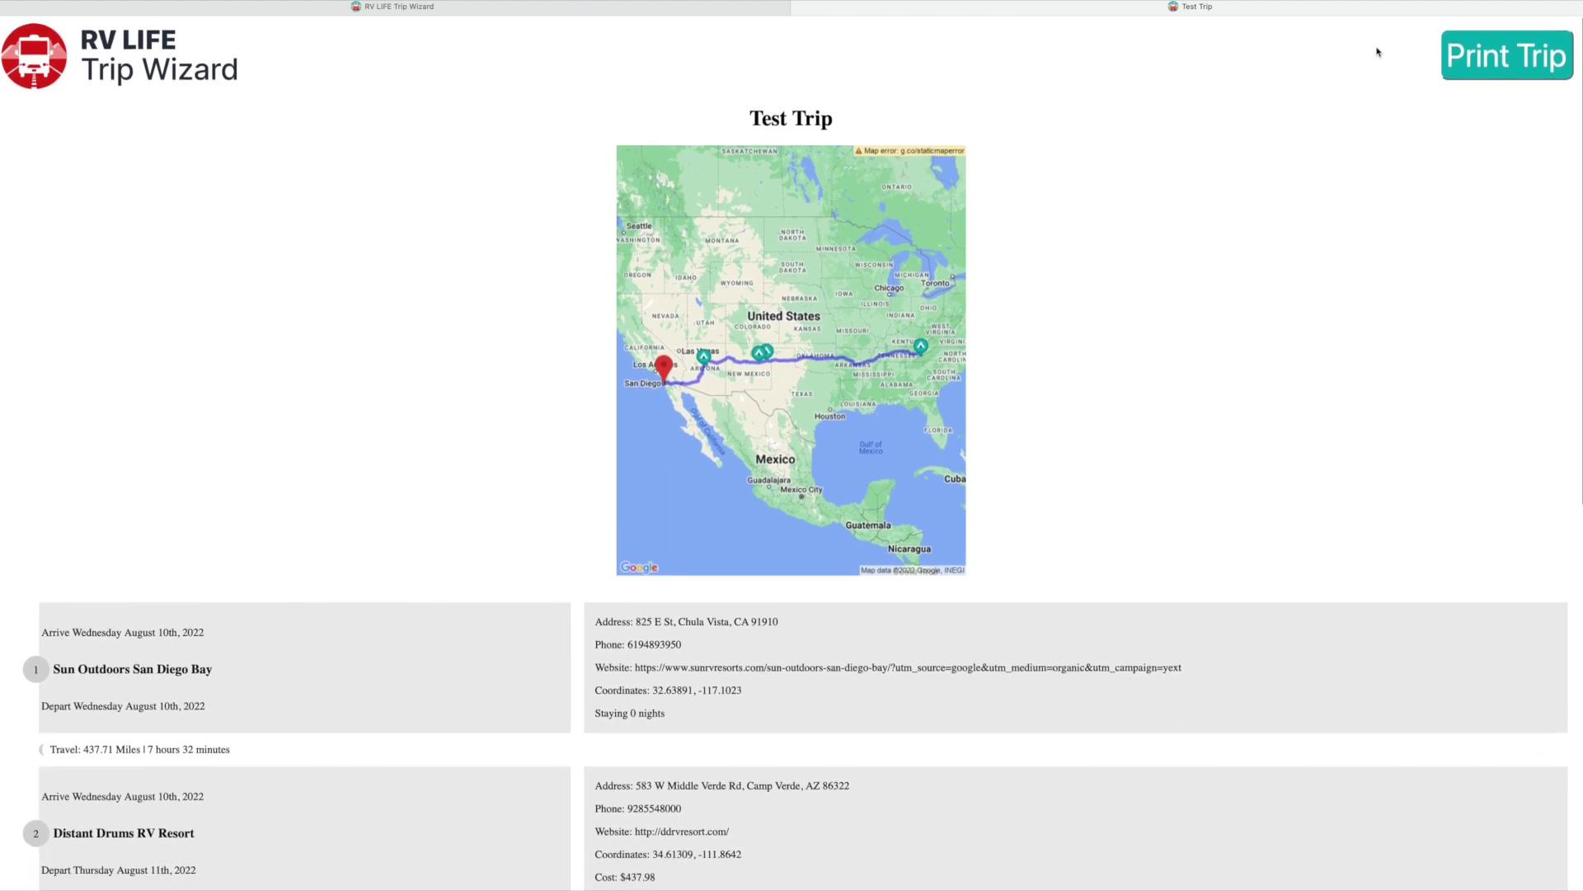
{"action": "key", "text": "super+w"}
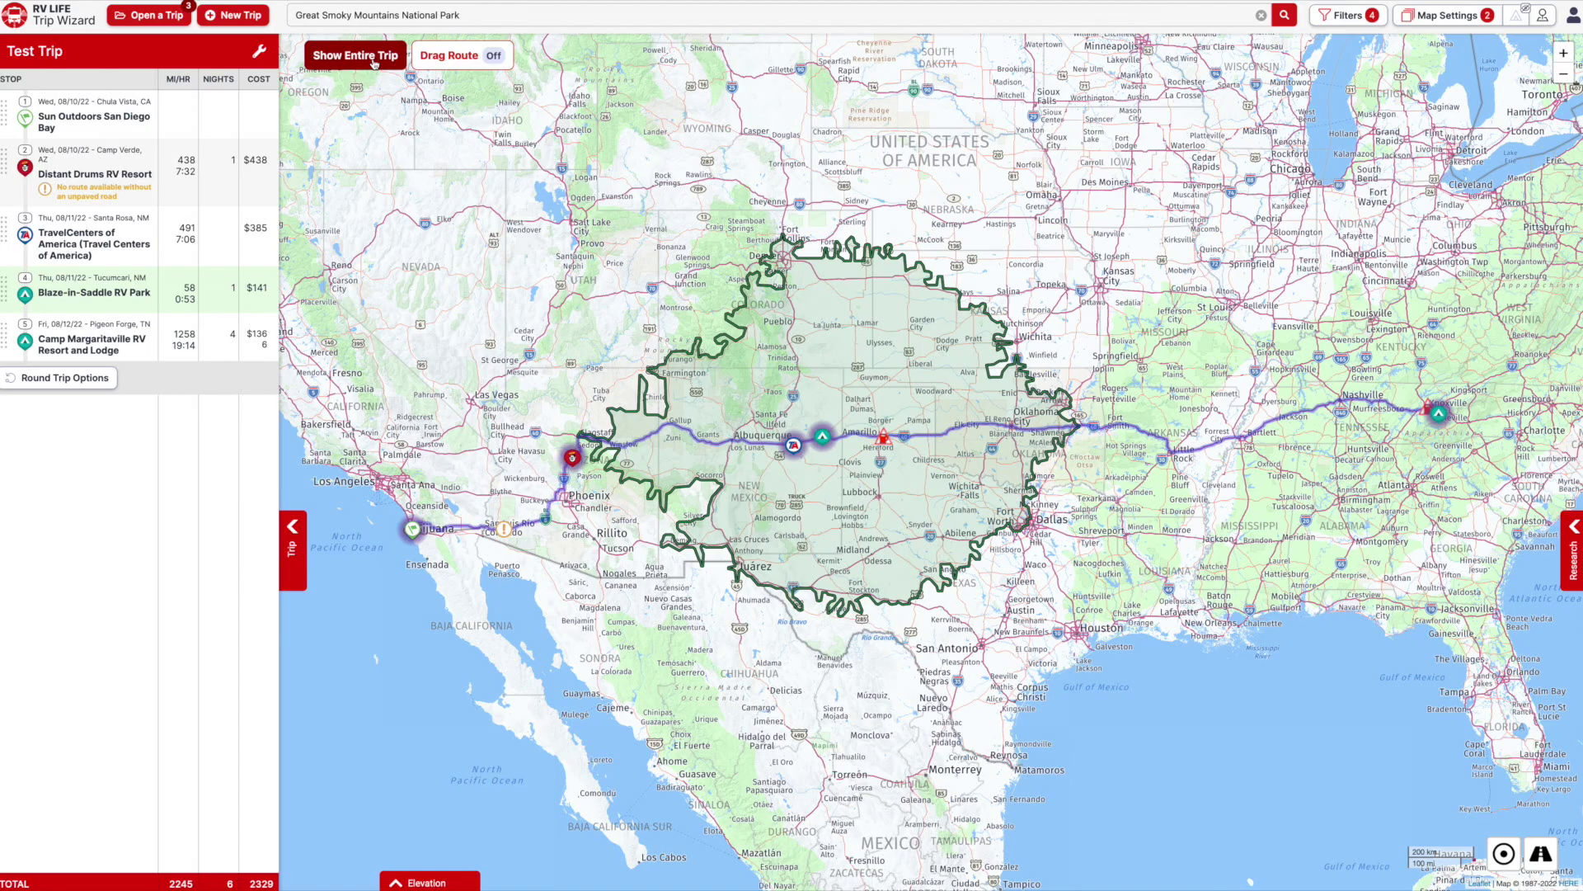